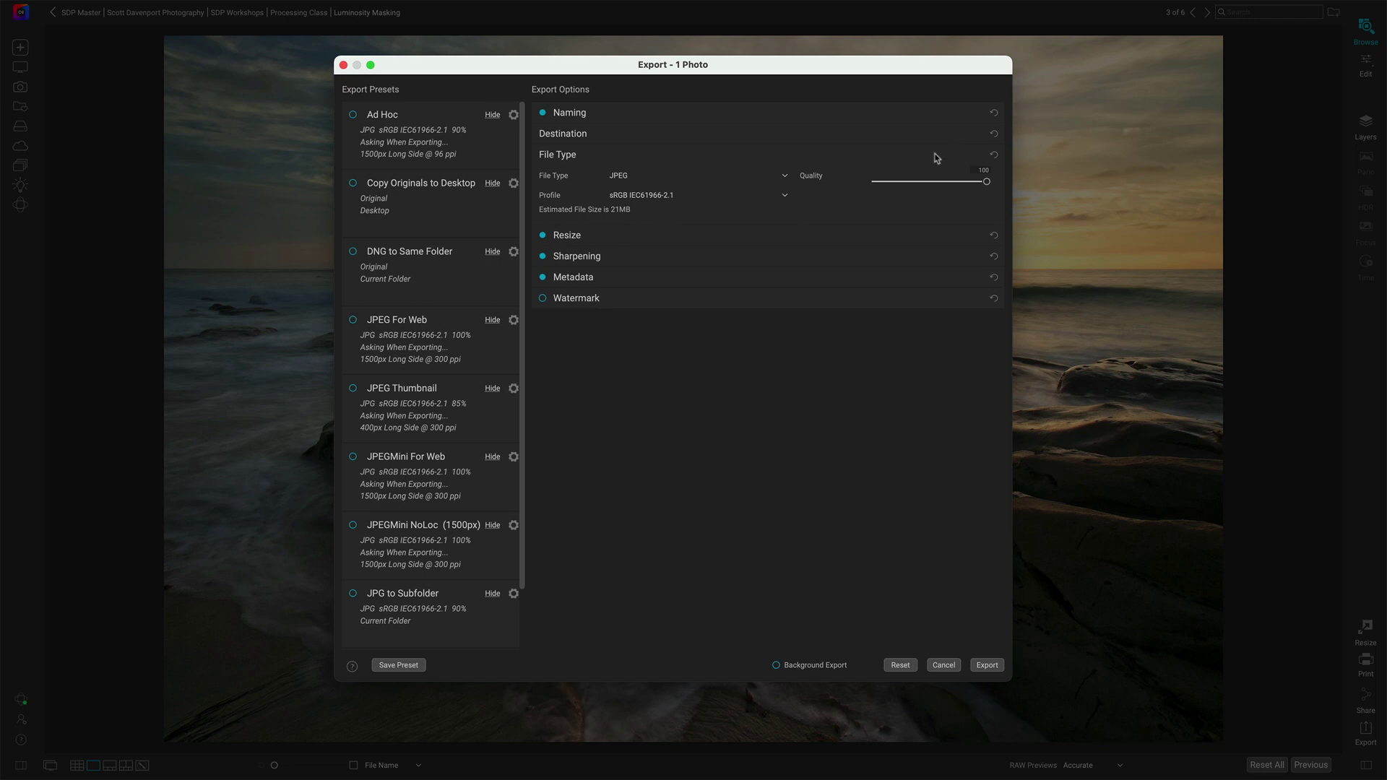
Select the JPEG For Web export preset and inspect its destination and resize options
{"action": "left_click", "coordinate": [936, 157]}
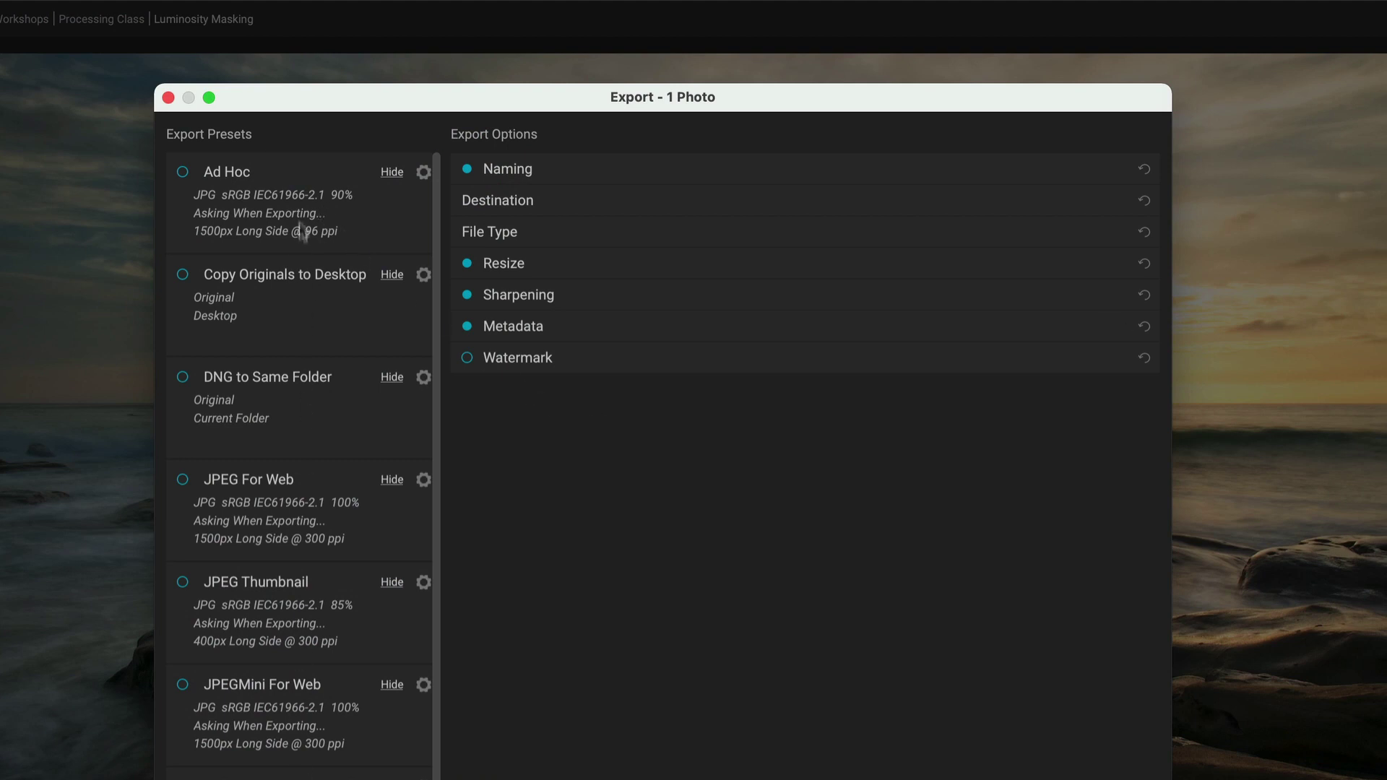
{"action": "left_click", "coordinate": [184, 482]}
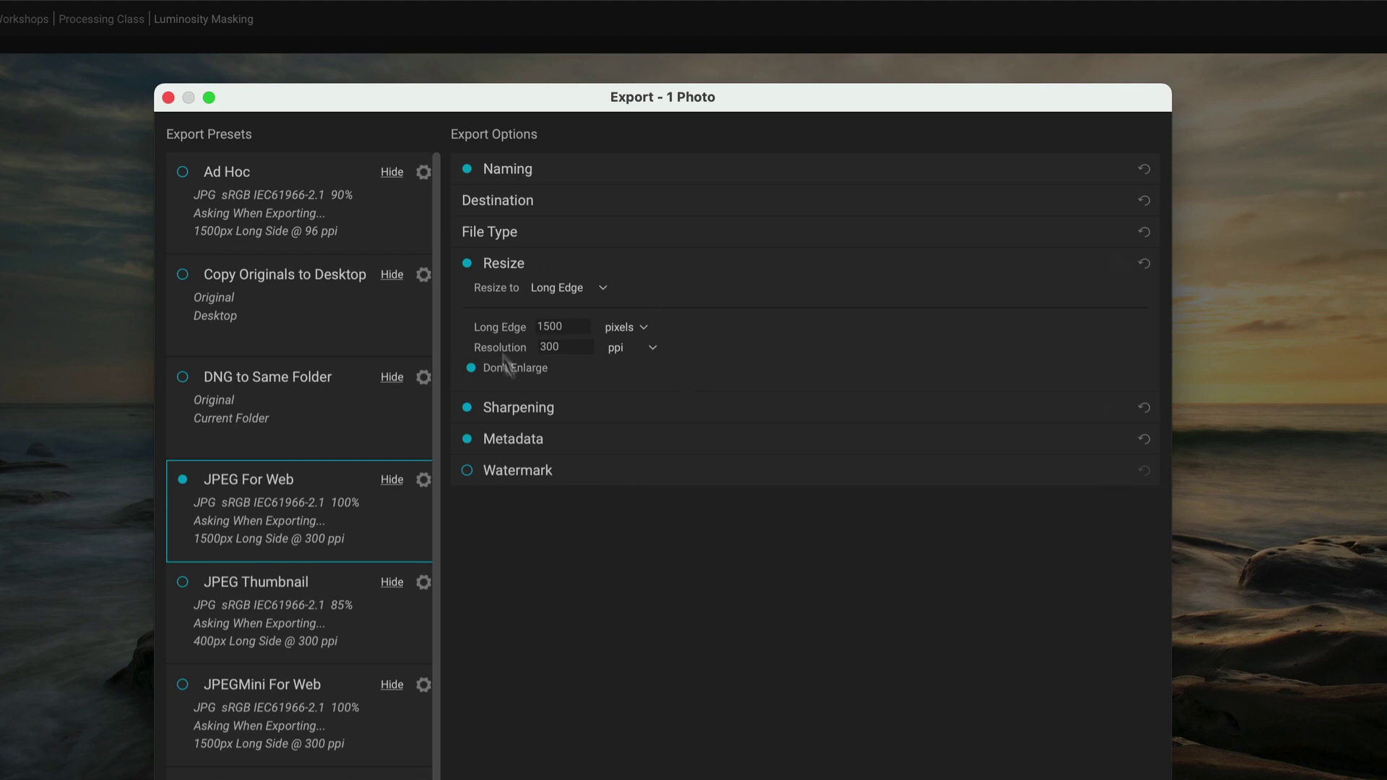
{"action": "left_click", "coordinate": [670, 200]}
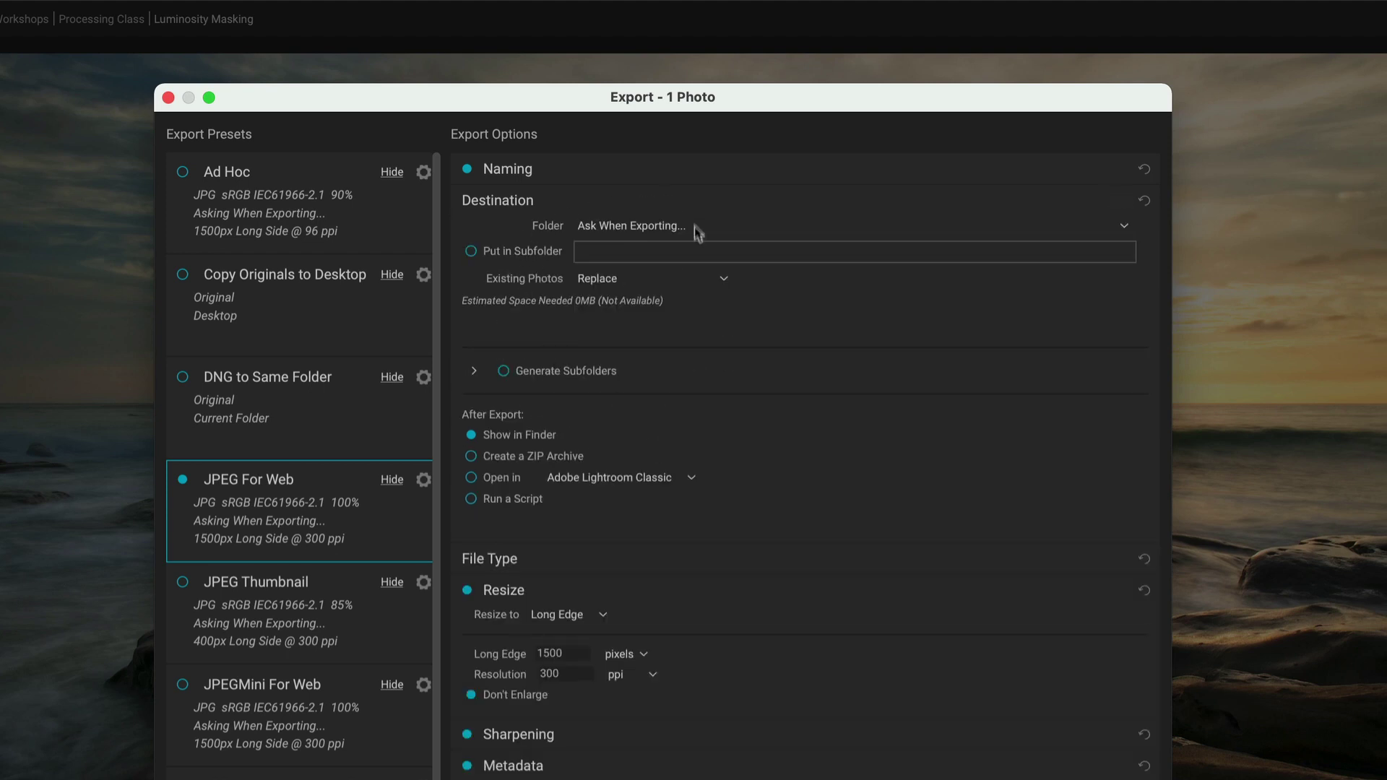
{"action": "left_click", "coordinate": [708, 203]}
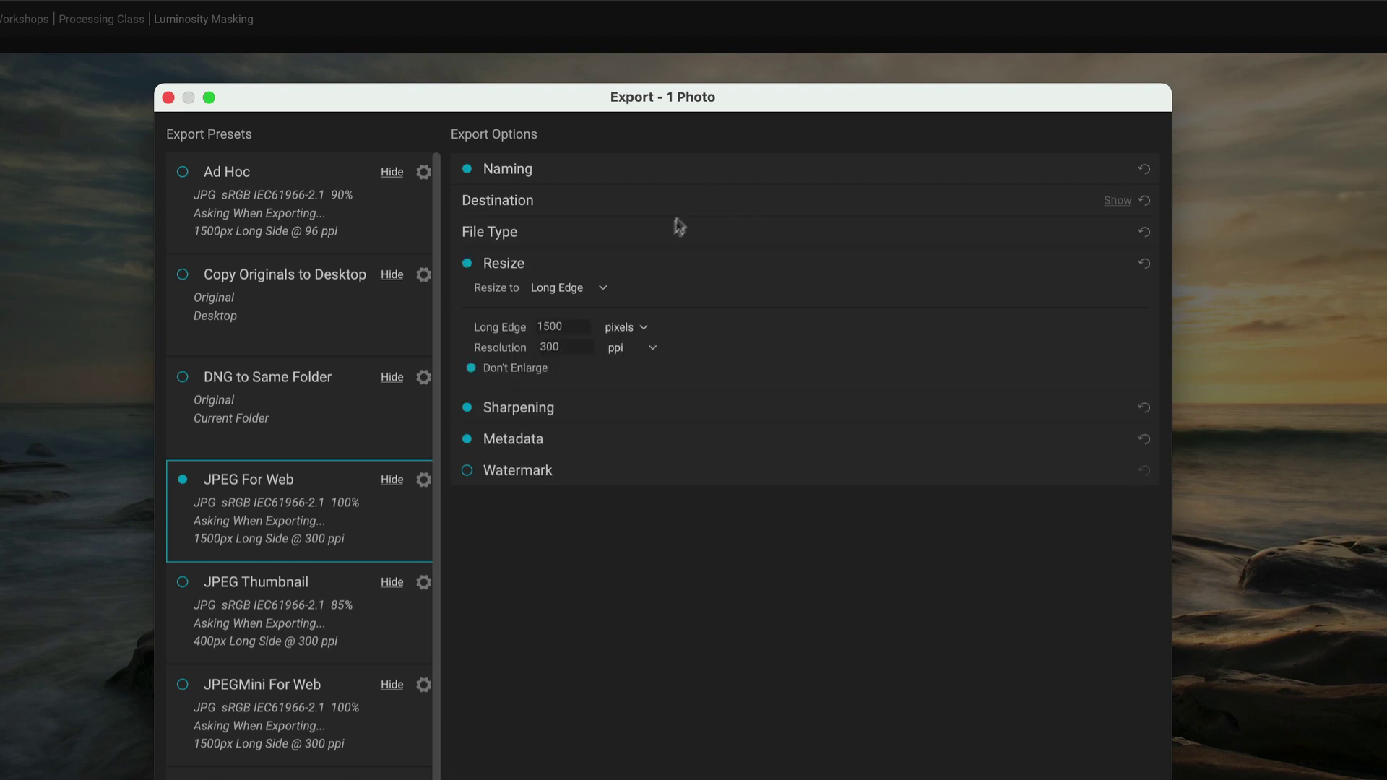
{"action": "left_click", "coordinate": [674, 262]}
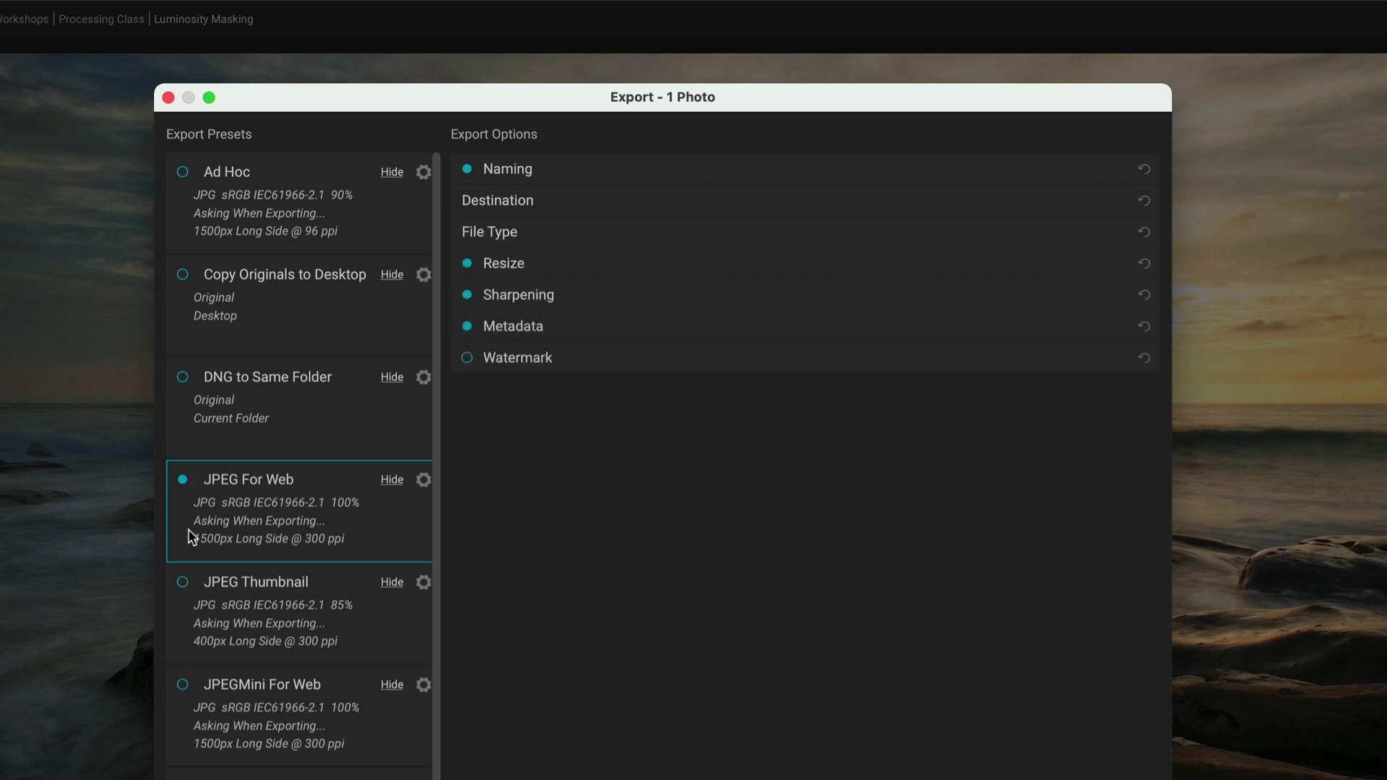
Add the JPEG Thumbnail preset to the selection without saving changes to JPEG For Web, and deselect both presets
{"action": "left_click", "coordinate": [182, 582]}
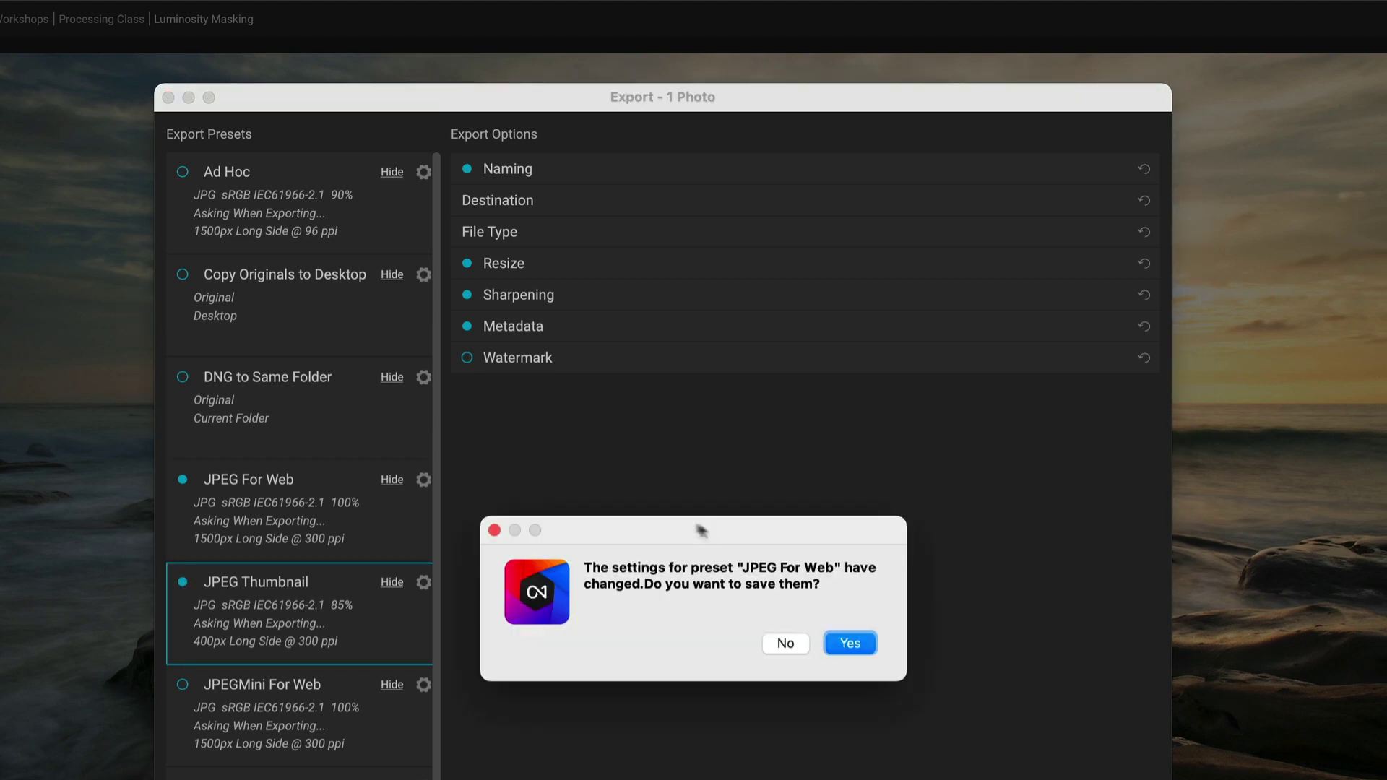
{"action": "left_click", "coordinate": [788, 646]}
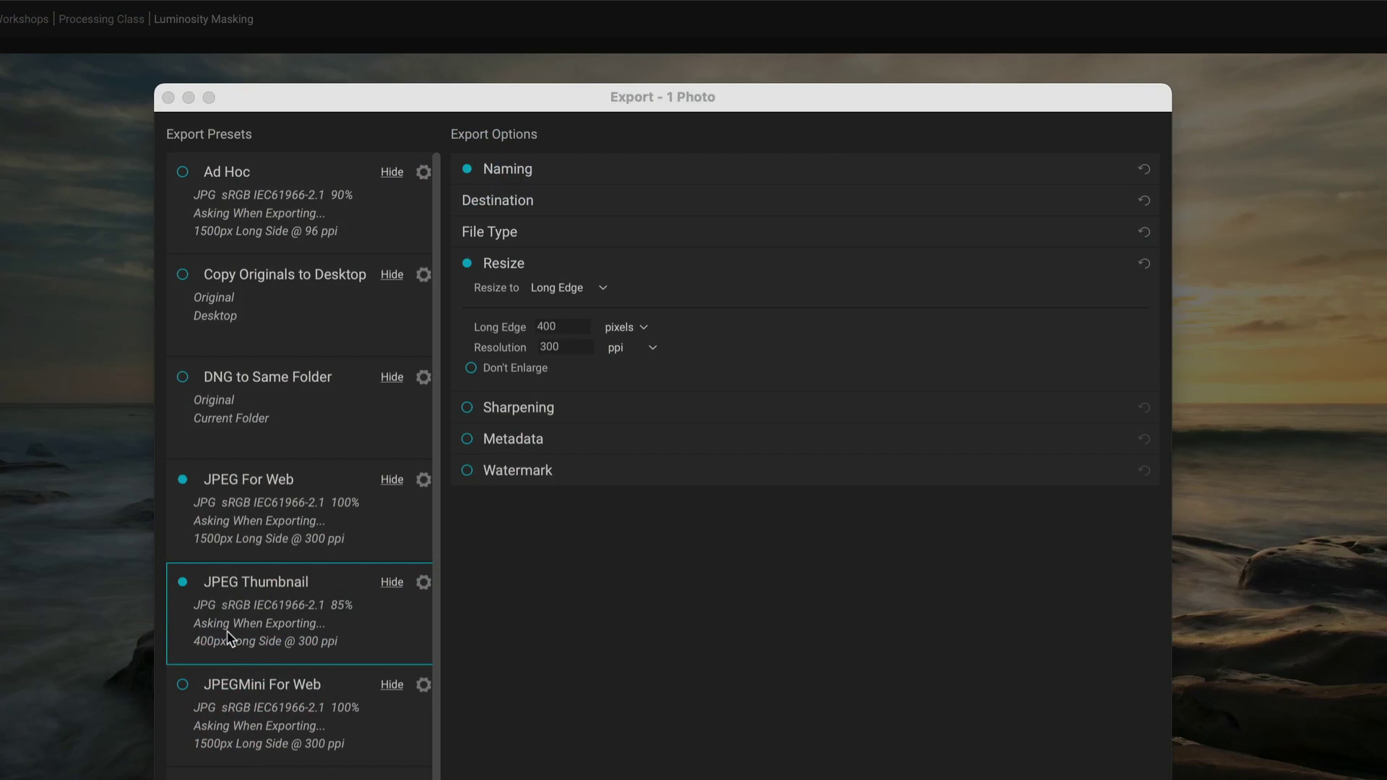
{"action": "left_click", "coordinate": [182, 584]}
{"action": "left_click", "coordinate": [182, 481]}
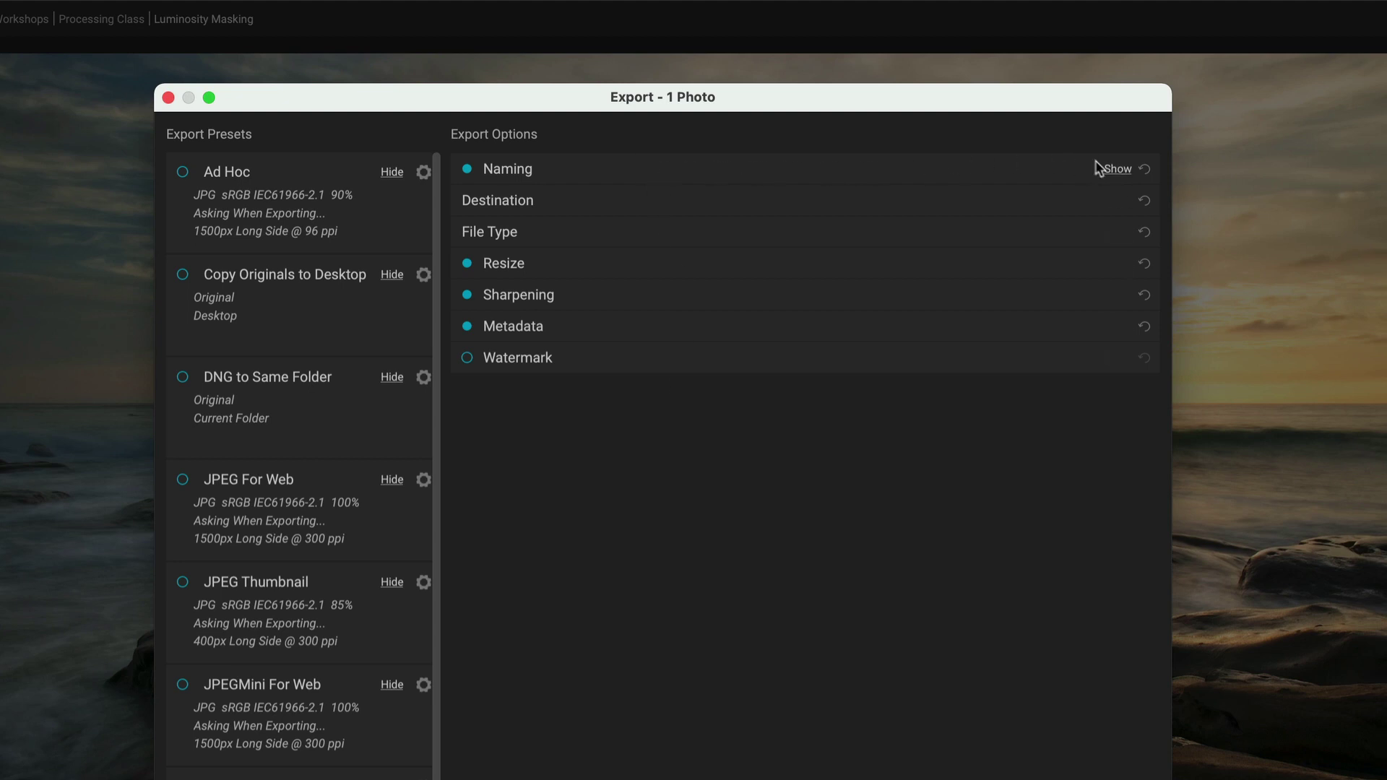
Expand the Naming options and look through the available naming presets
{"action": "left_click", "coordinate": [1116, 170]}
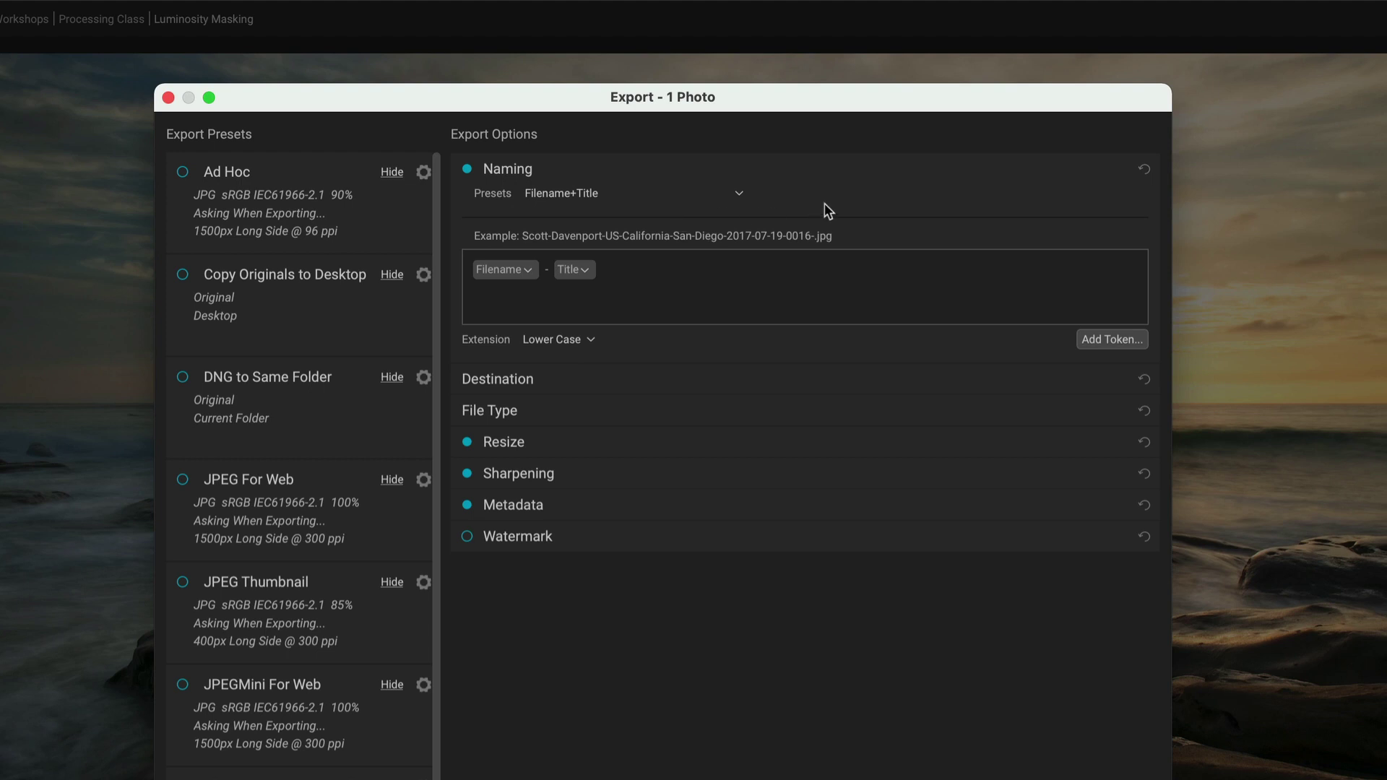
{"action": "left_click", "coordinate": [739, 194]}
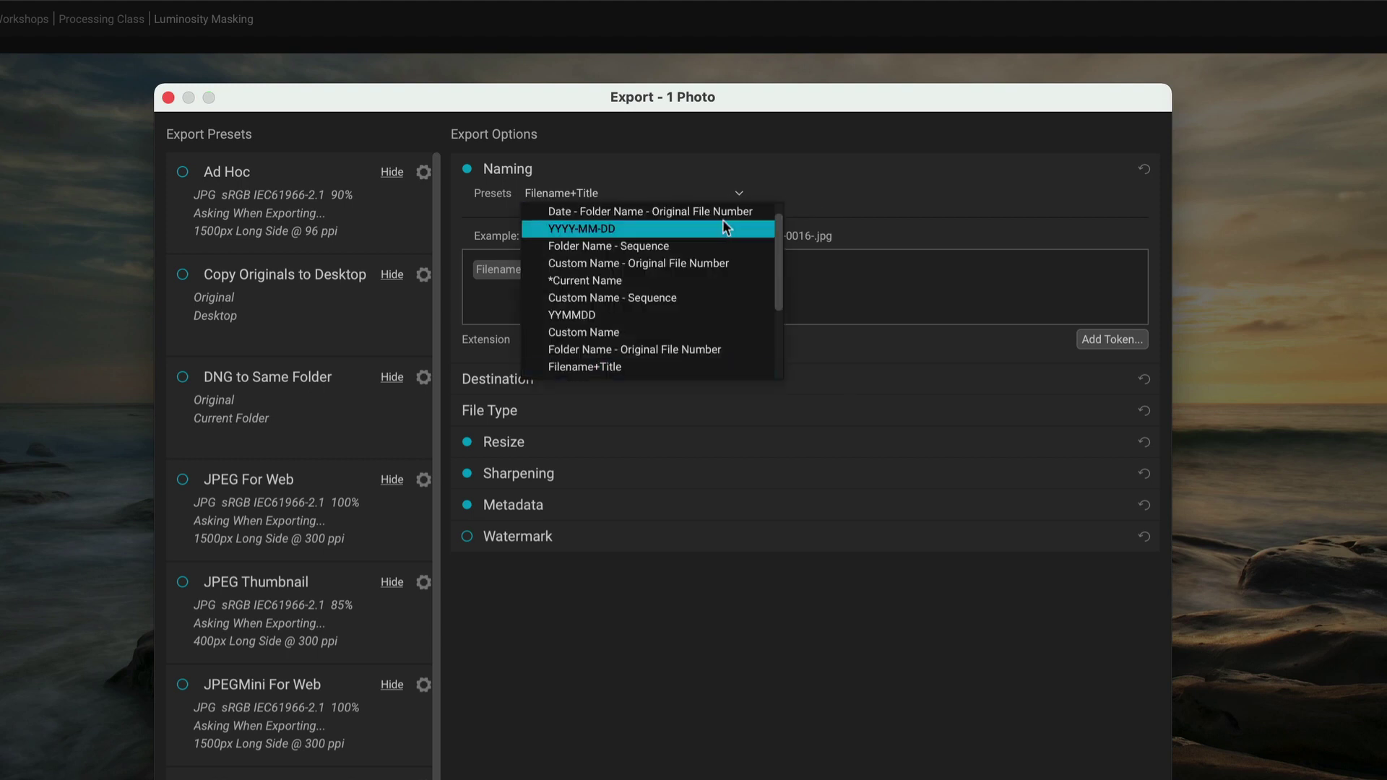
{"action": "left_click", "coordinate": [808, 193]}
Try appending the custom text "-freeform" after the Title token in the file name template, and remove it again
{"action": "left_click", "coordinate": [643, 268]}
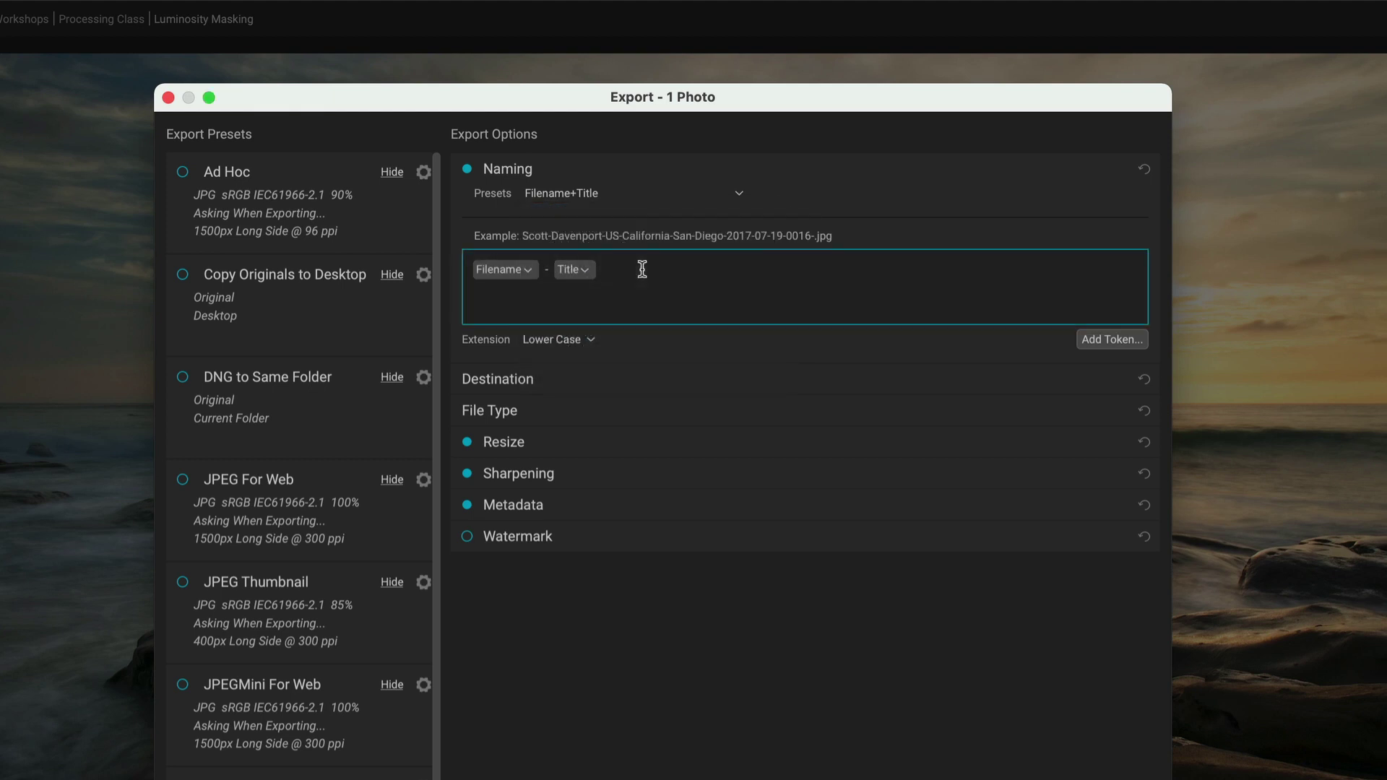
{"action": "type", "text": "-free"}
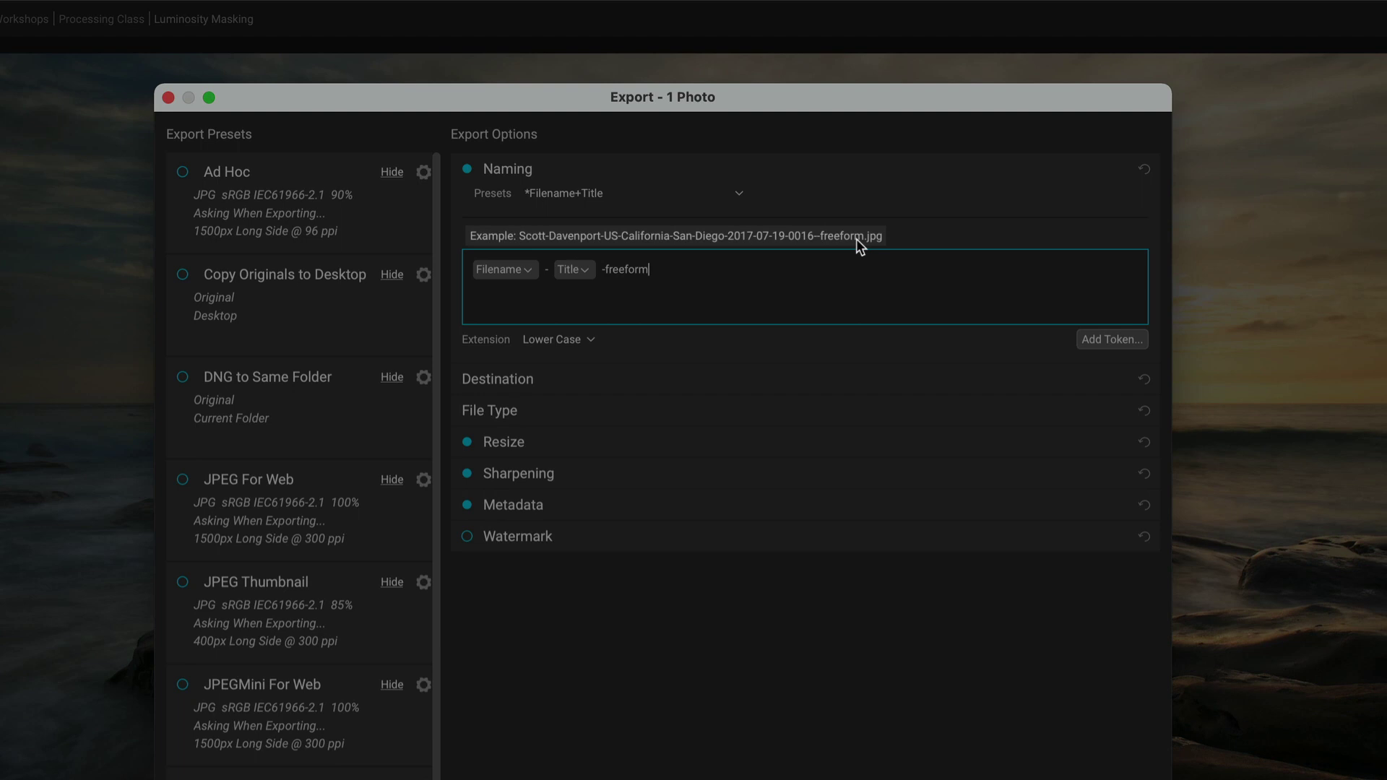
{"action": "type", "text": "form"}
{"action": "left_click_drag", "start_coordinate": [650, 269], "coordinate": [605, 267]}
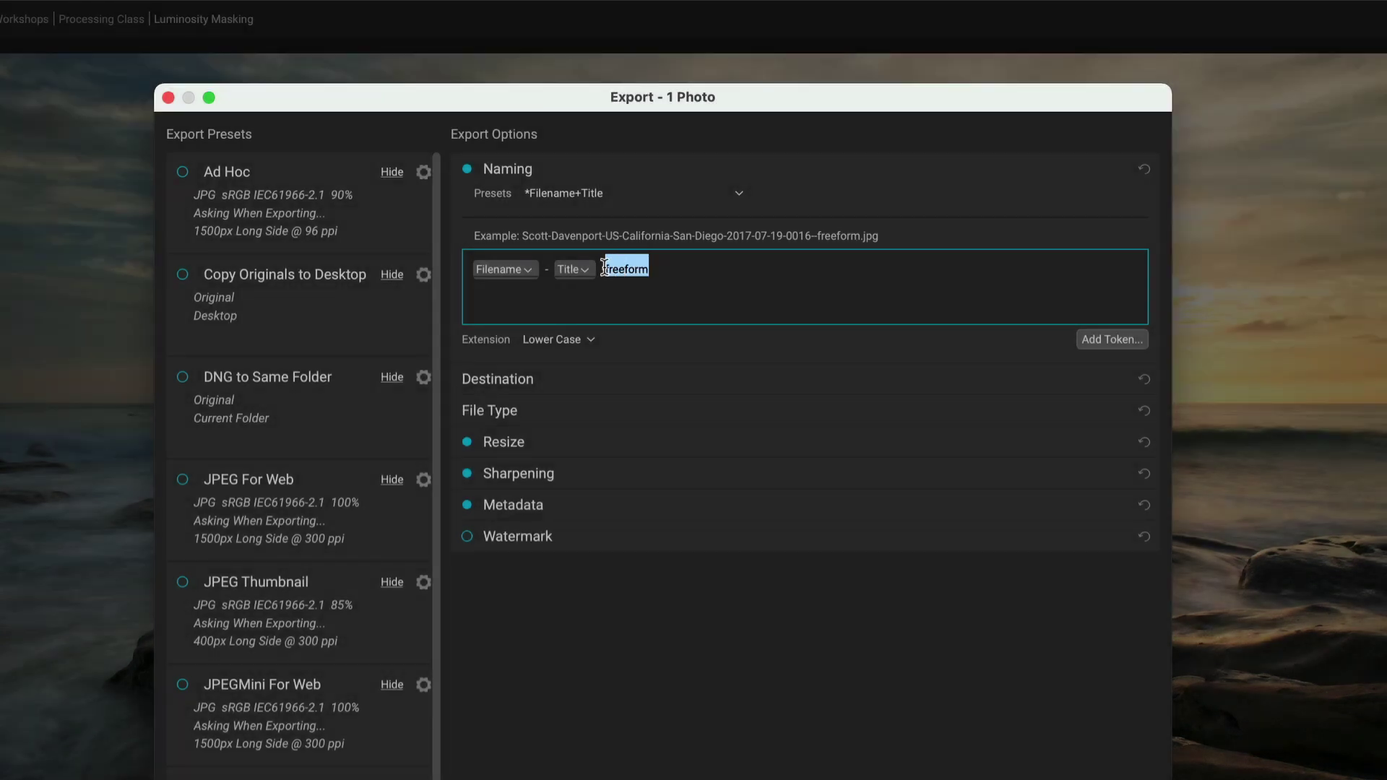
{"action": "key", "text": "BackSpace"}
{"action": "key", "text": "BackSpace"}
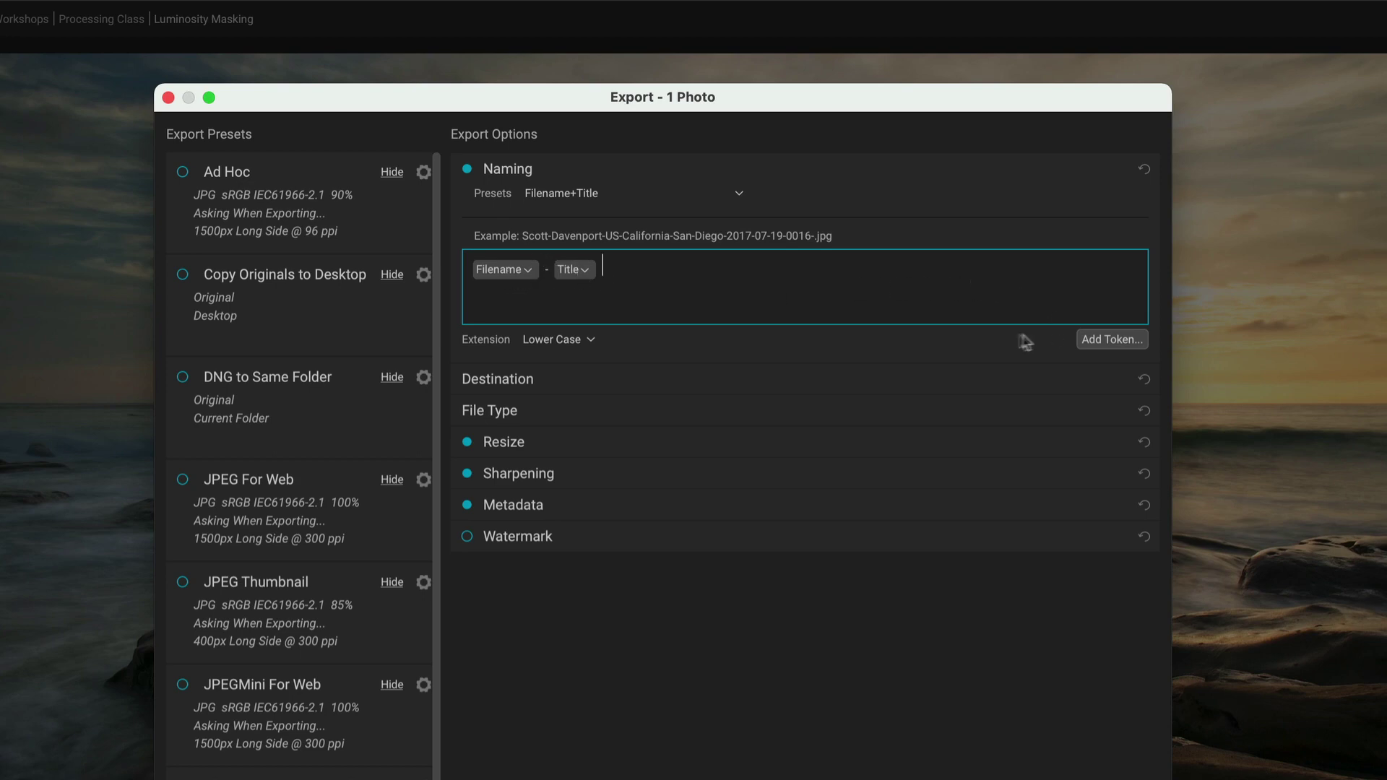
Examine the file name tokens on offer for filename, date/time, sequence number and metadata
{"action": "left_click", "coordinate": [1091, 340]}
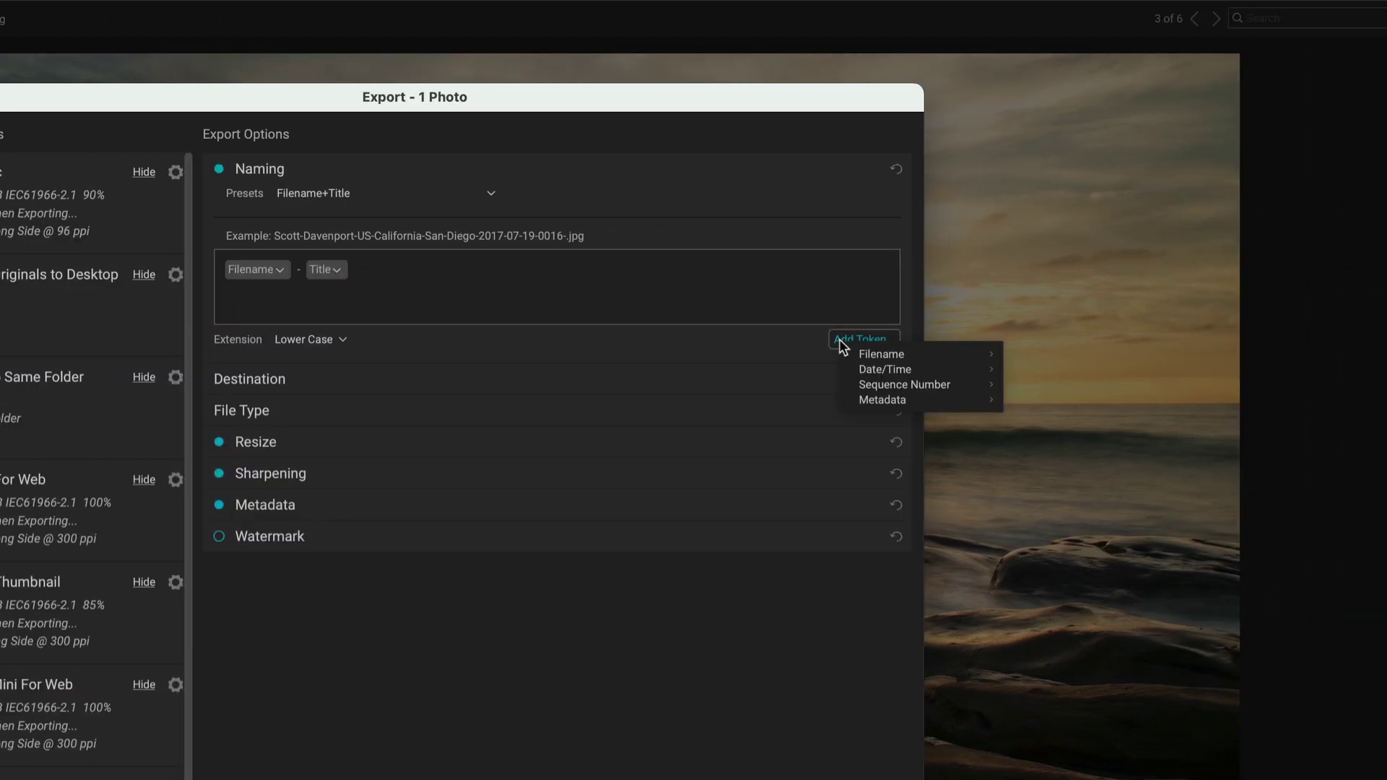
{"action": "mouse_move", "coordinate": [1097, 353]}
{"action": "mouse_move", "coordinate": [853, 370]}
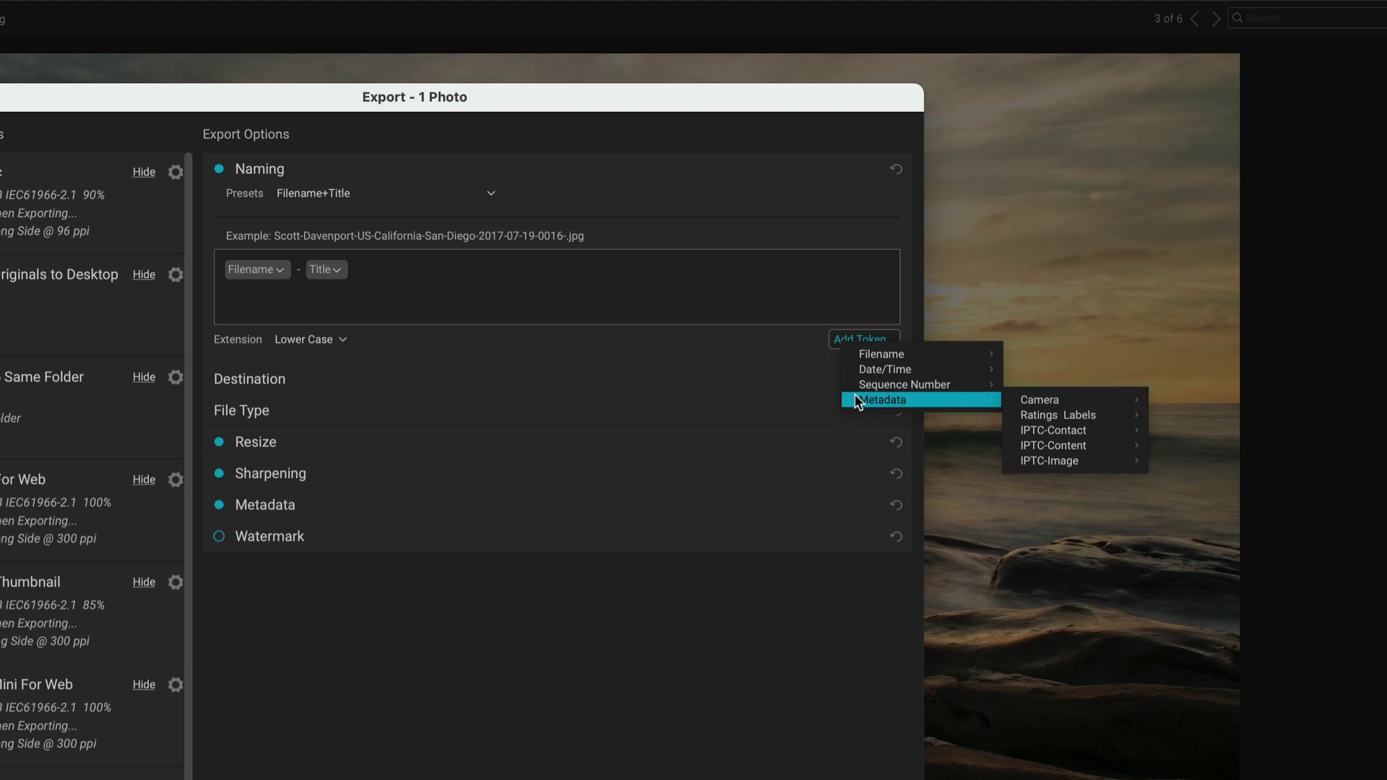
{"action": "mouse_move", "coordinate": [1031, 403]}
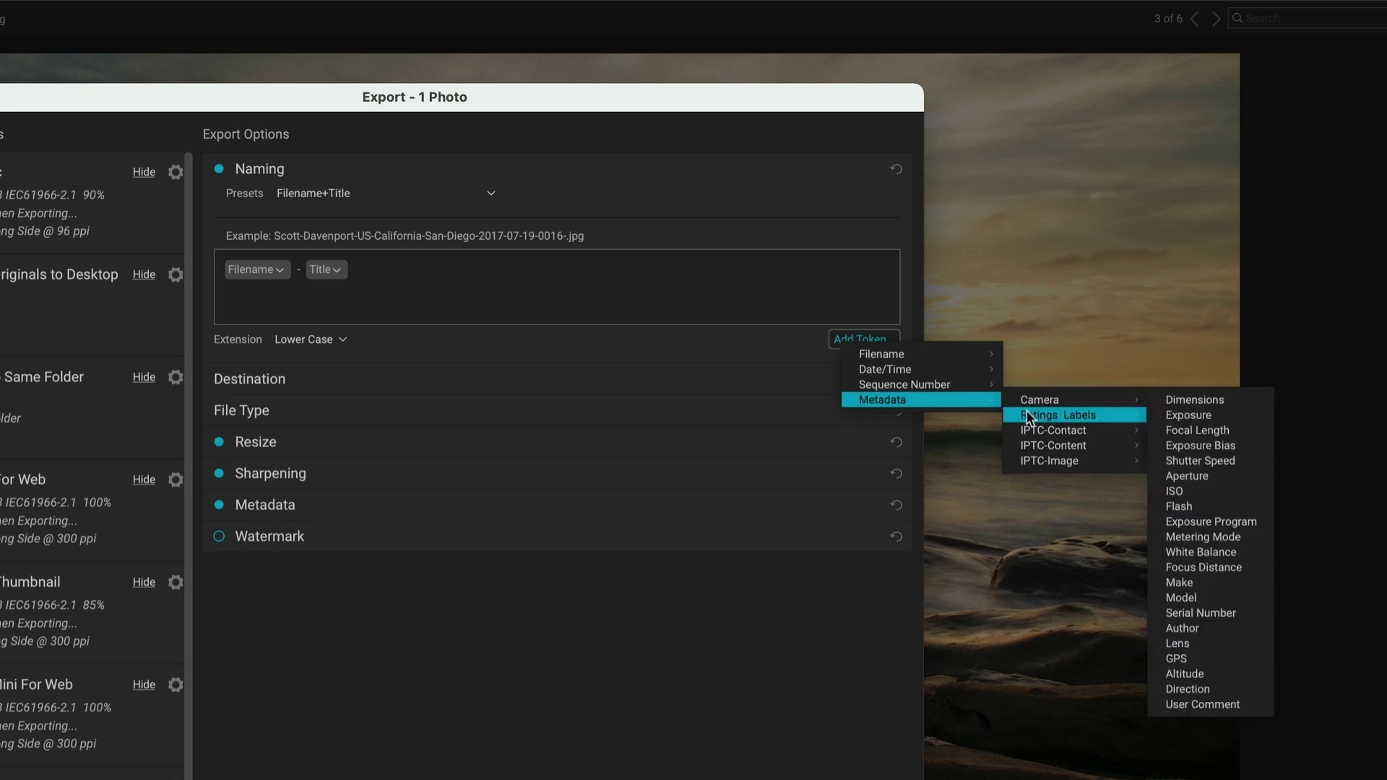
{"action": "mouse_move", "coordinate": [1026, 429]}
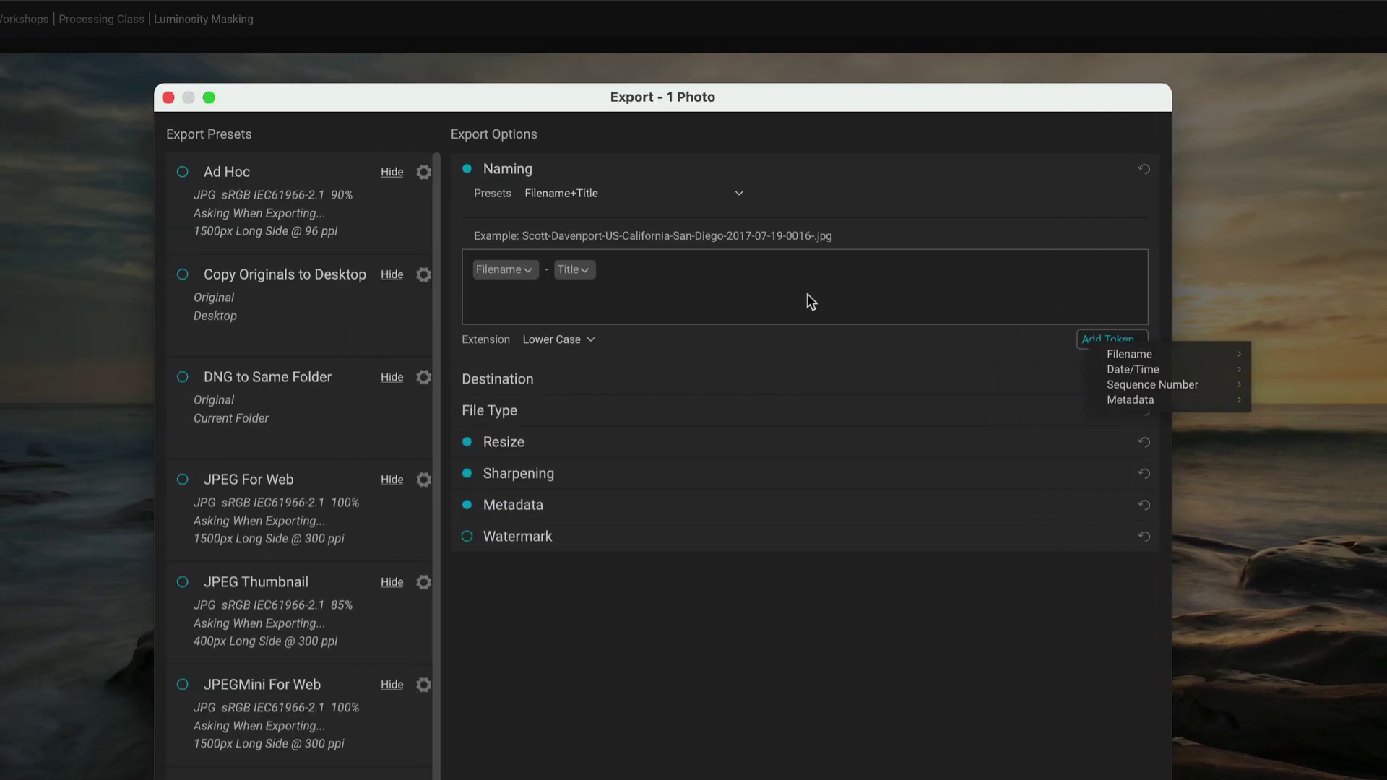
{"action": "left_click", "coordinate": [381, 289]}
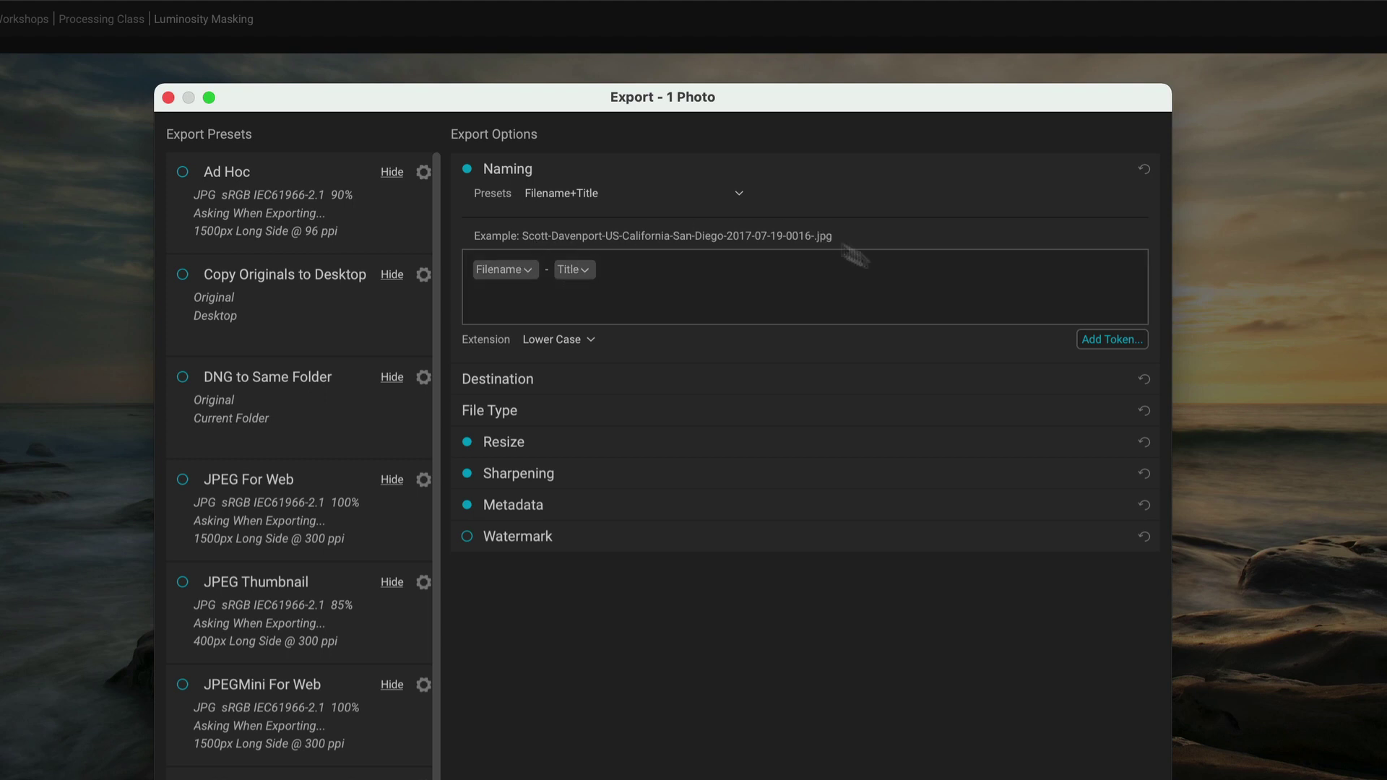
{"action": "left_click", "coordinate": [1080, 339]}
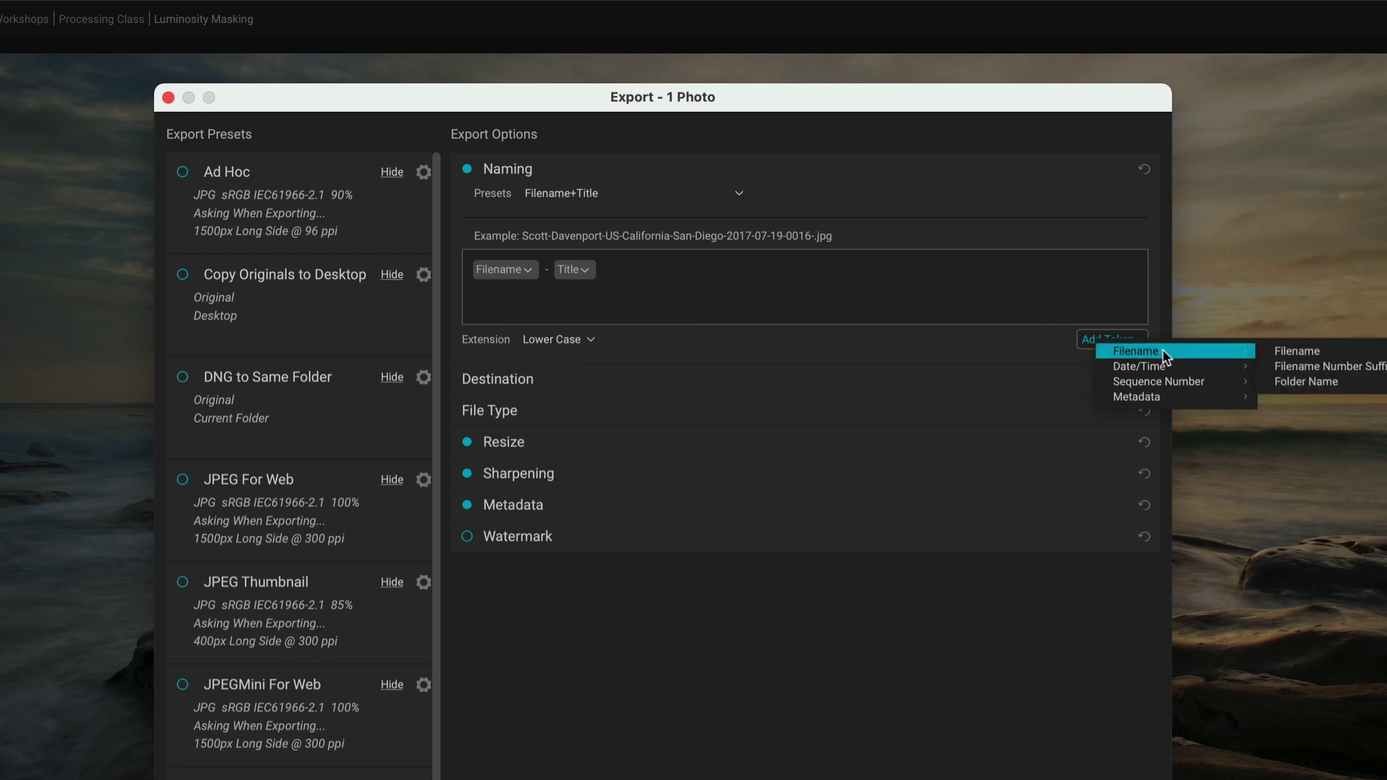
{"action": "mouse_move", "coordinate": [1167, 368]}
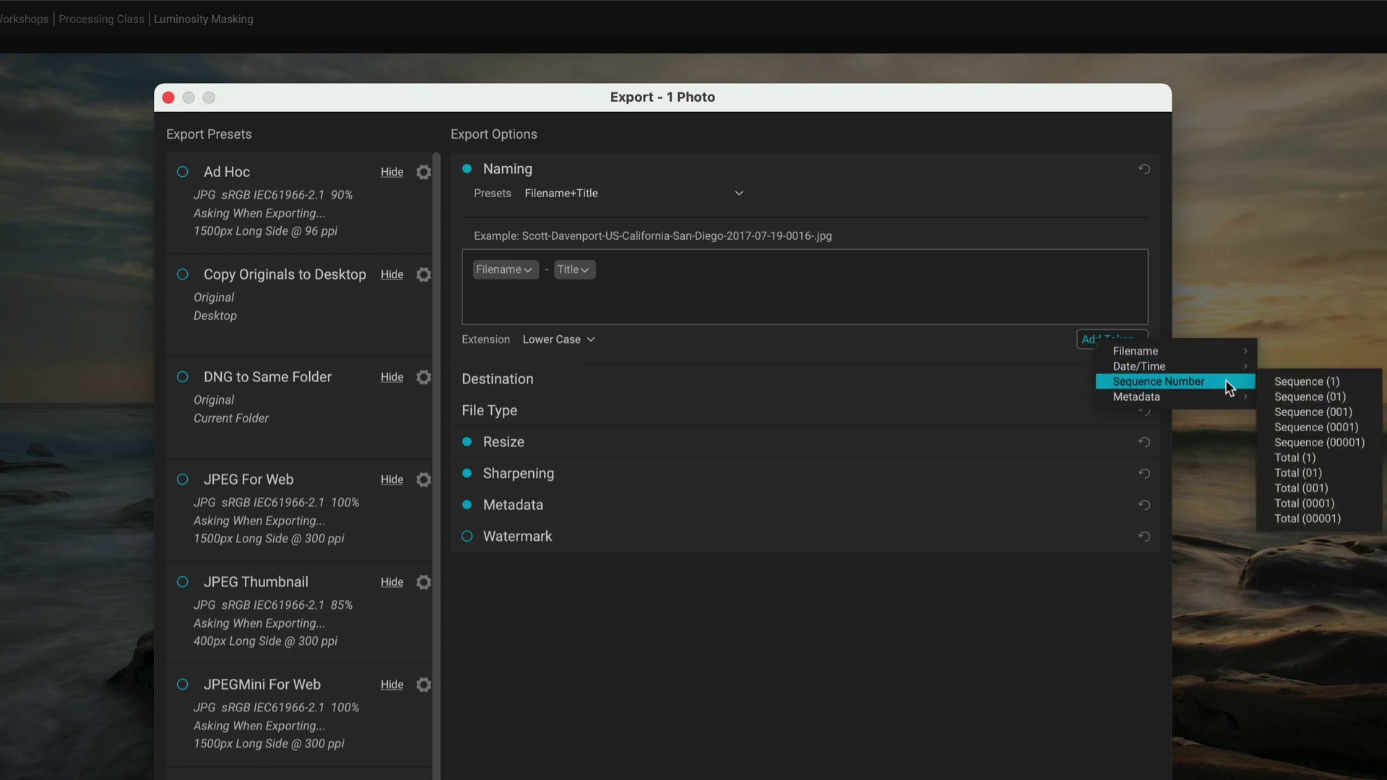
{"action": "left_click", "coordinate": [765, 301]}
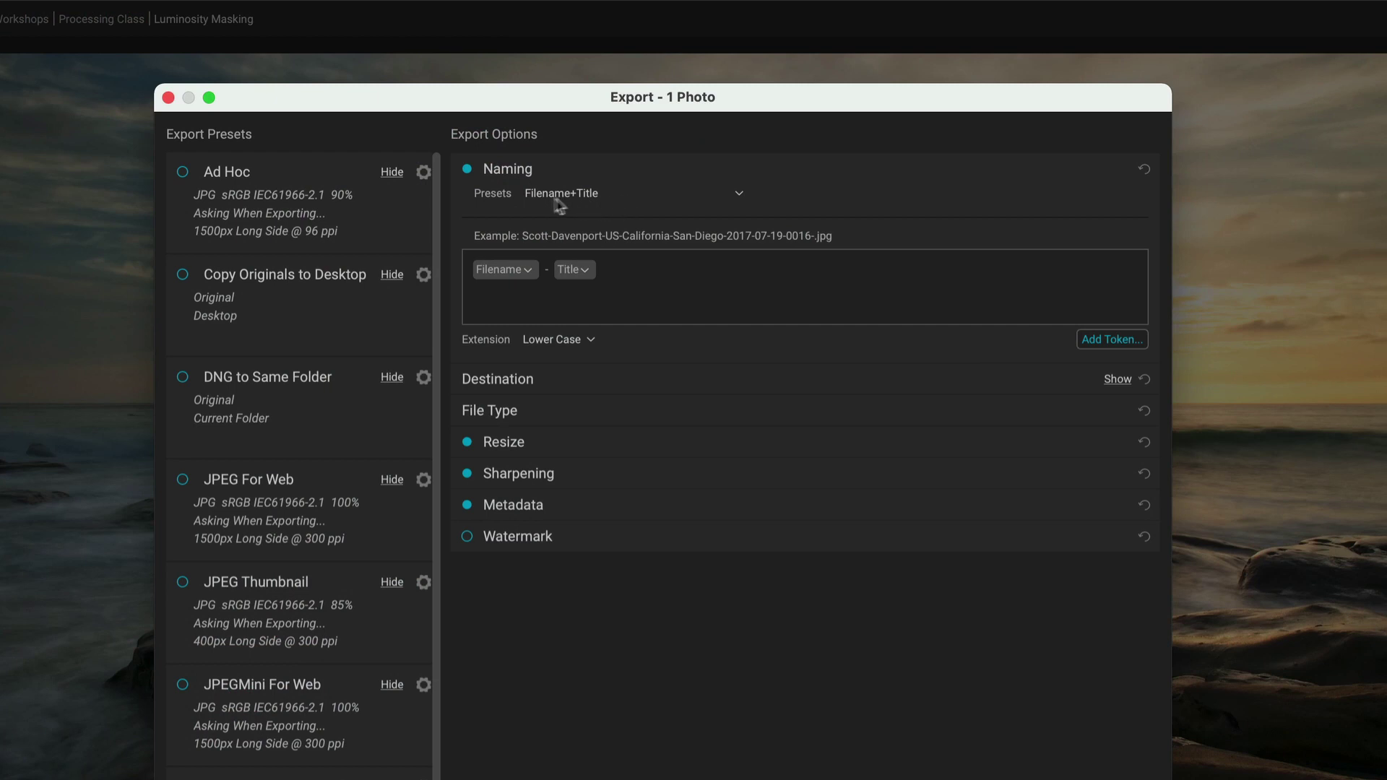
Append a hyphen and the IPTC-Image Country metadata token after the Title token in the file name template
{"action": "left_click", "coordinate": [698, 268]}
{"action": "type", "text": "-"}
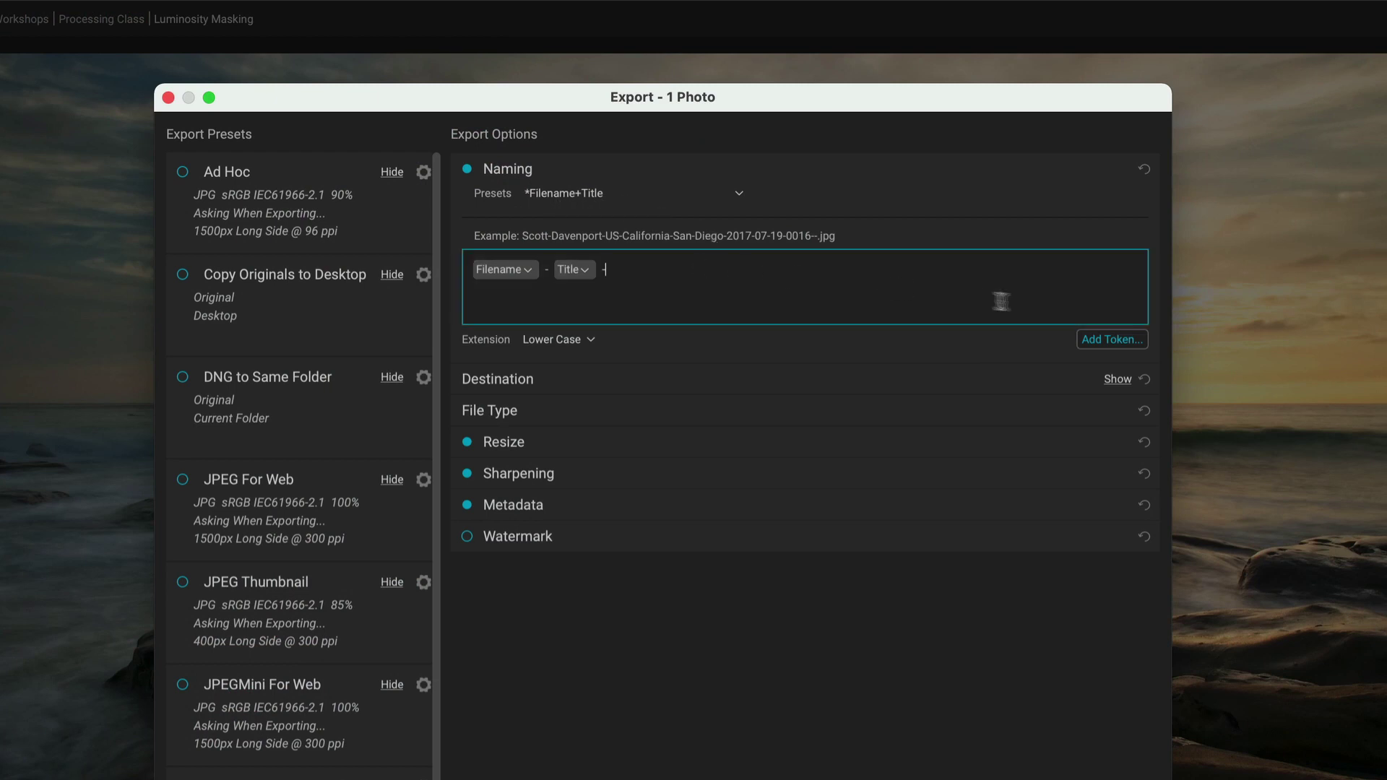
{"action": "left_click", "coordinate": [1095, 340]}
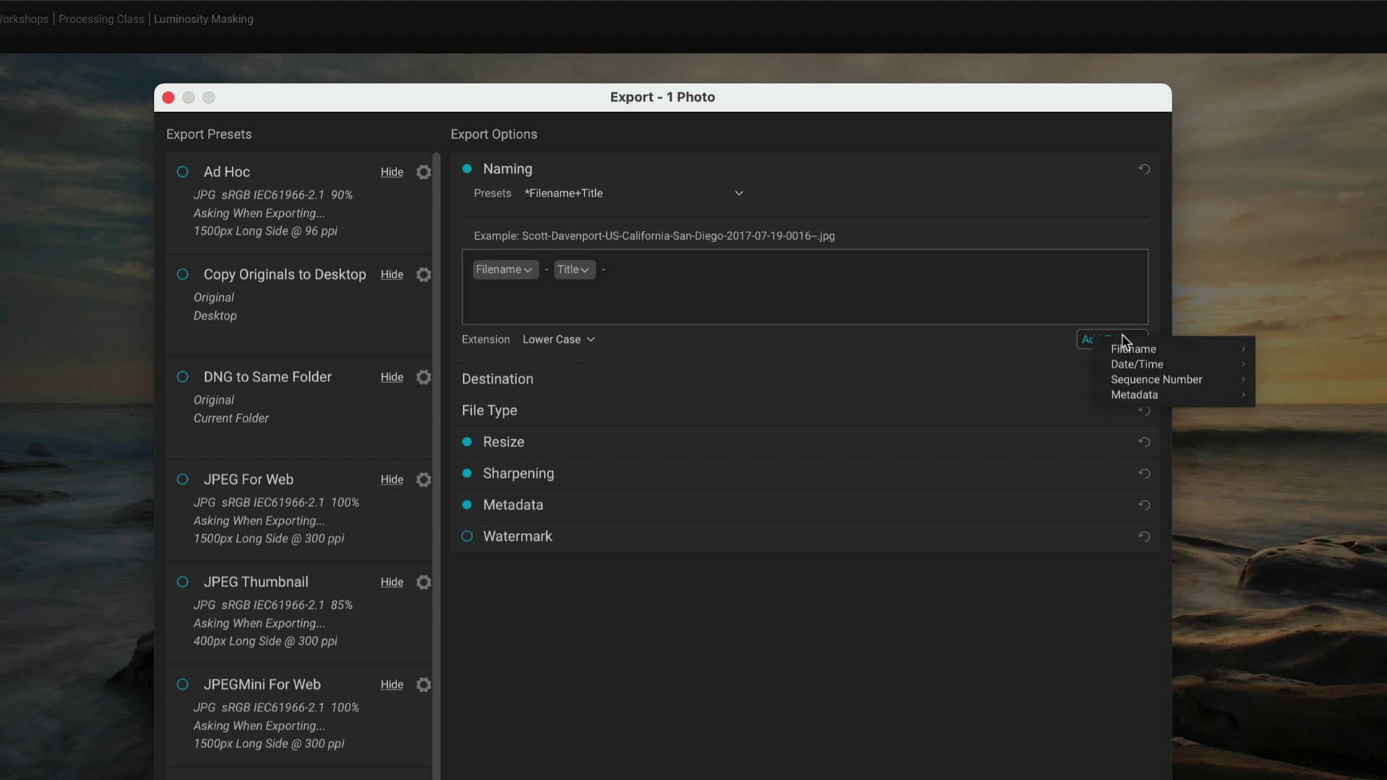
{"action": "mouse_move", "coordinate": [1190, 394]}
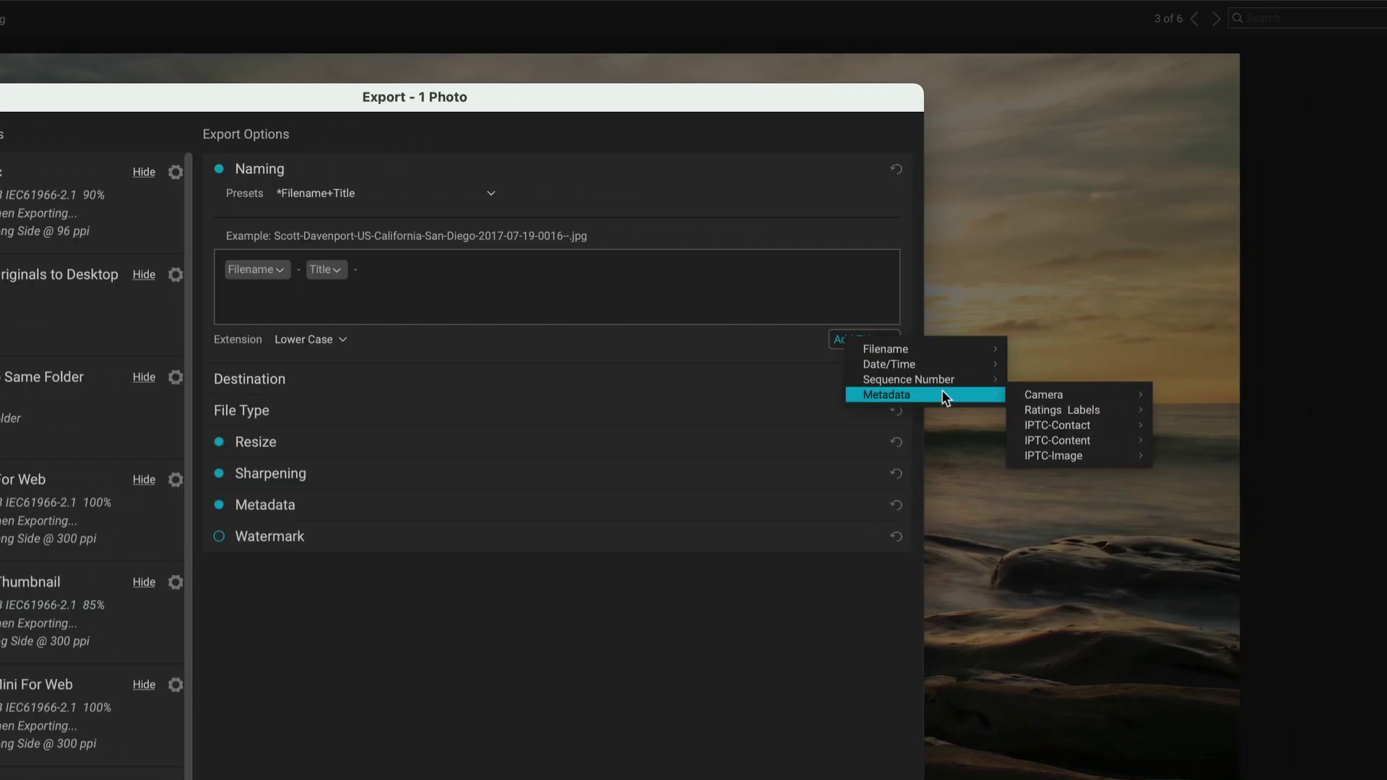
{"action": "mouse_move", "coordinate": [1048, 396]}
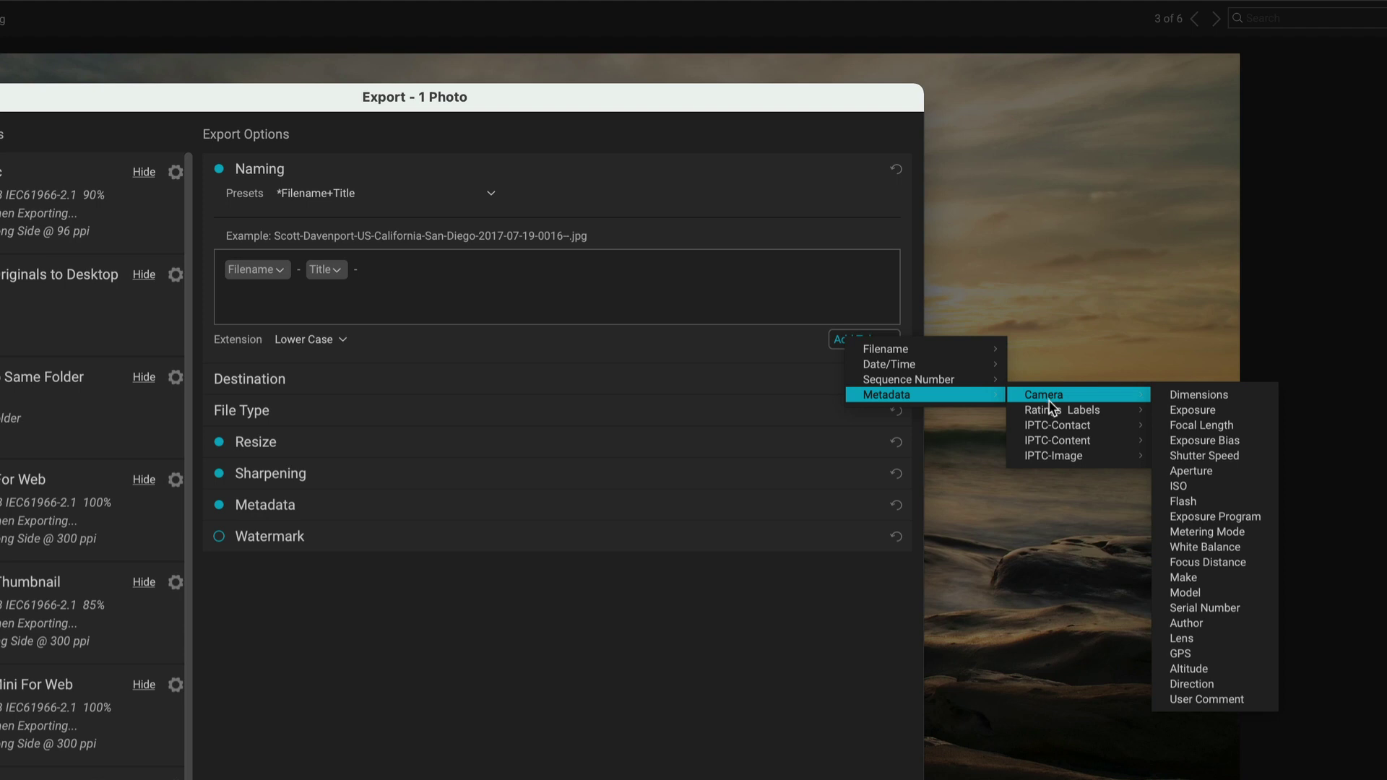
{"action": "mouse_move", "coordinate": [1047, 438]}
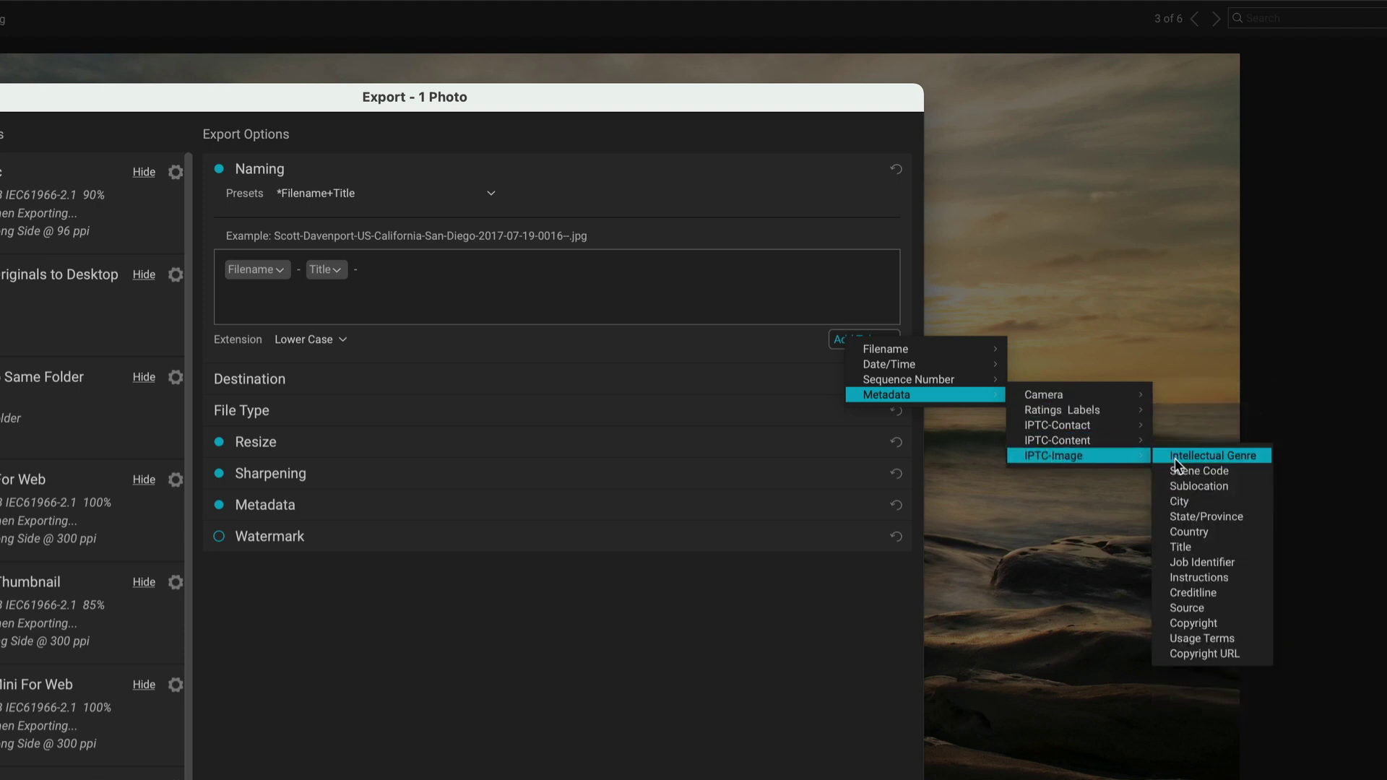
{"action": "left_click", "coordinate": [1192, 530]}
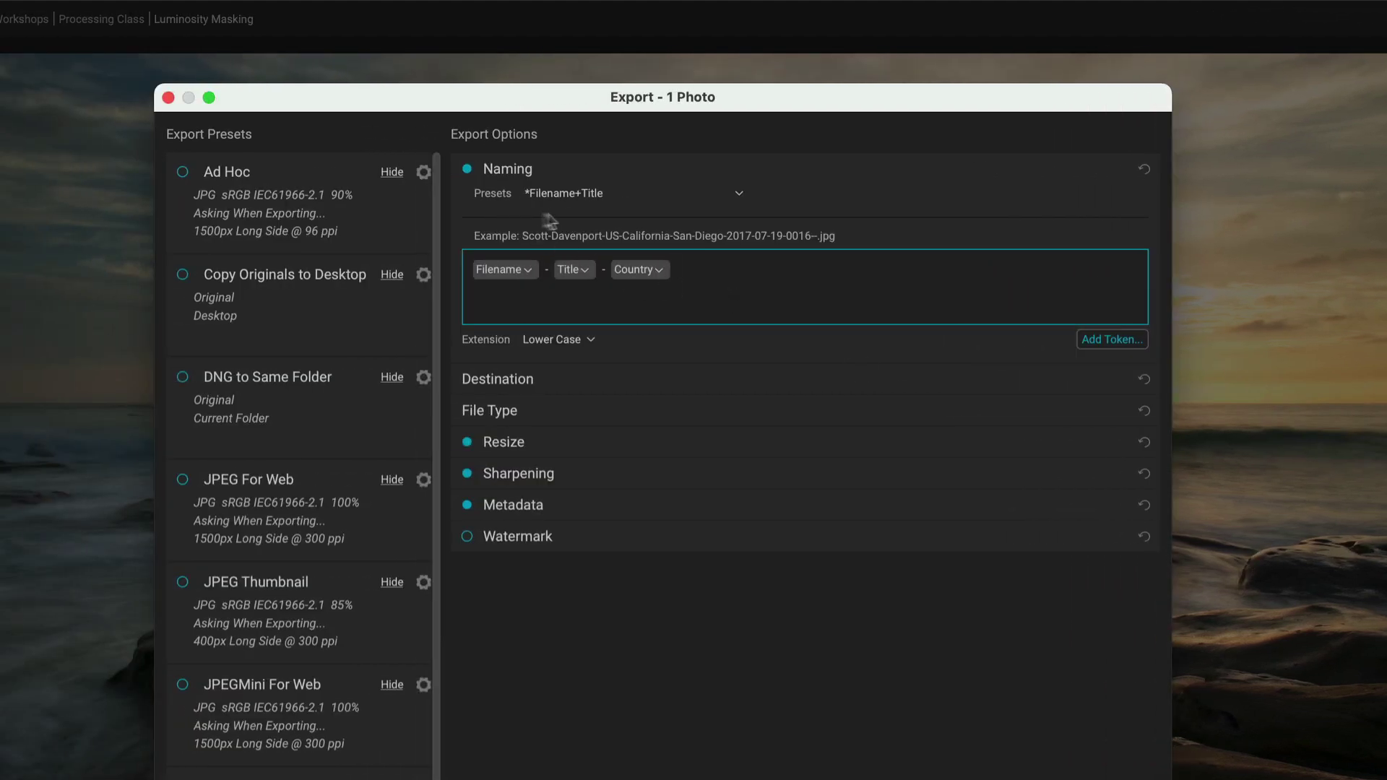
Save the file name template as a new naming preset called "Filename+Title+Country" and check it among the naming presets
{"action": "left_click", "coordinate": [737, 193]}
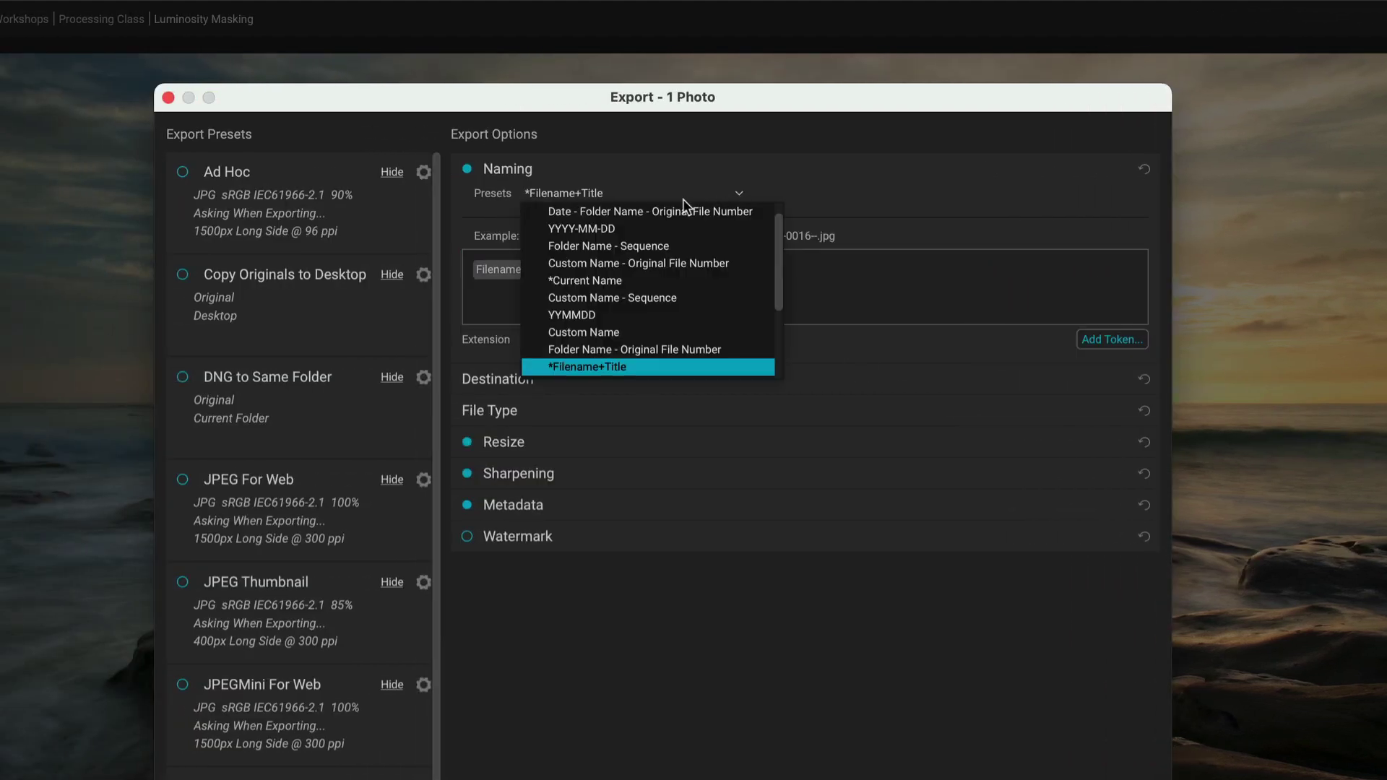
{"action": "scroll", "coordinate": [719, 279], "scroll_direction": "down", "scroll_amount": 5}
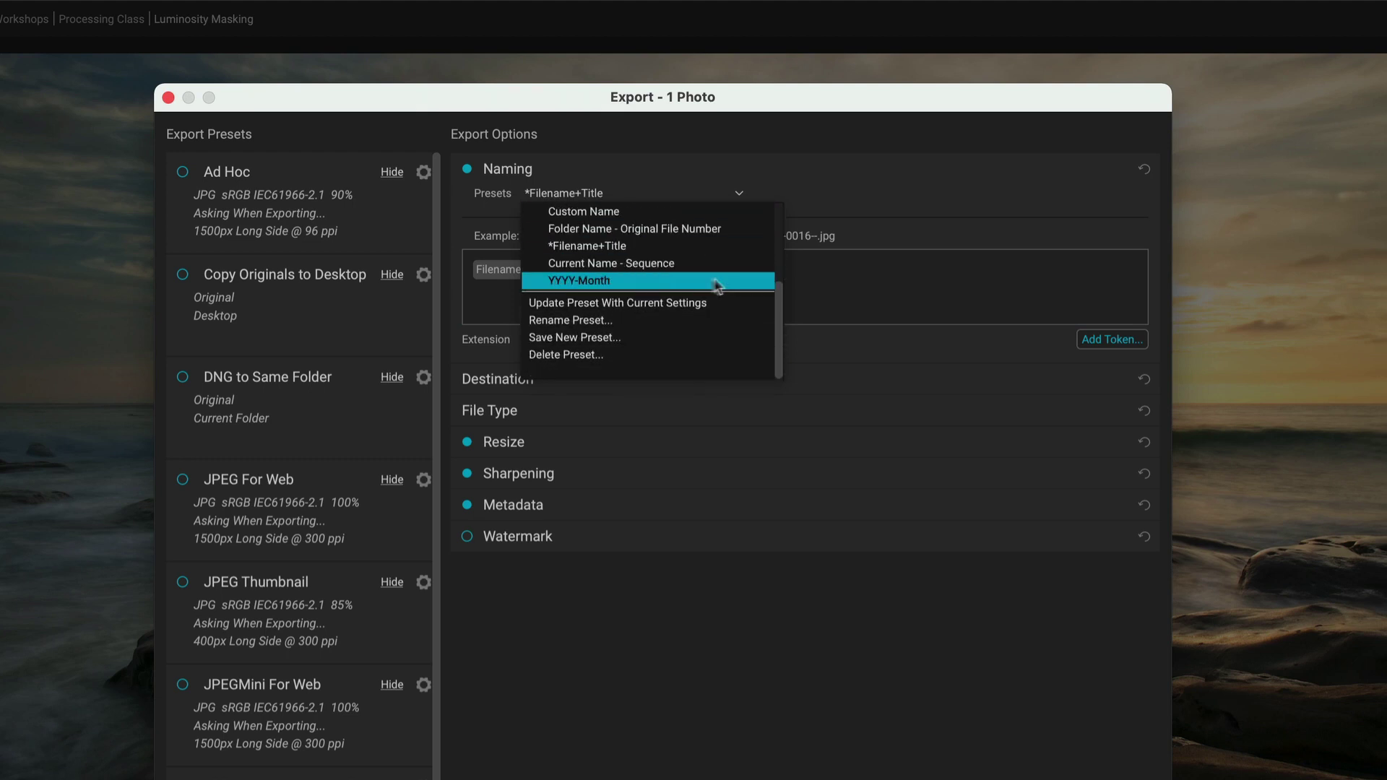
{"action": "left_click", "coordinate": [604, 338]}
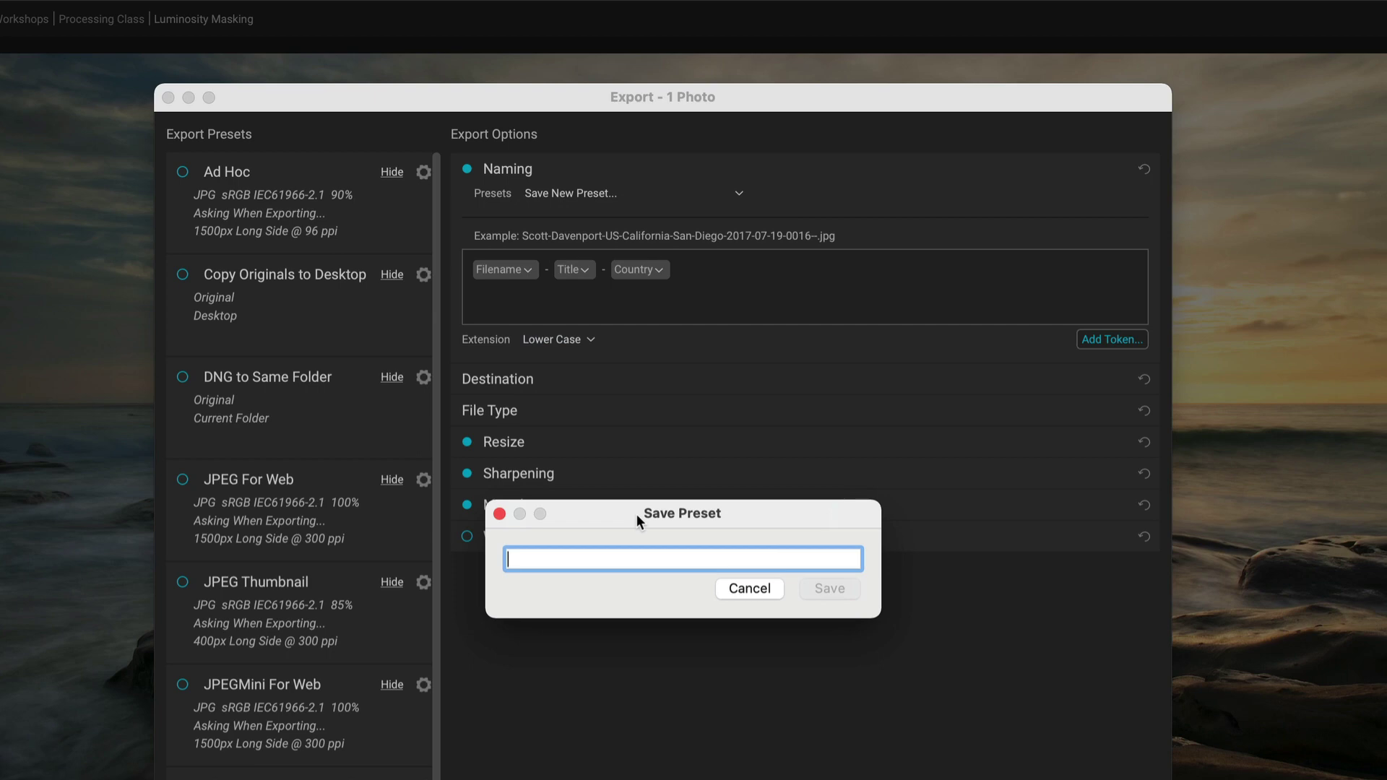
{"action": "type", "text": "File"}
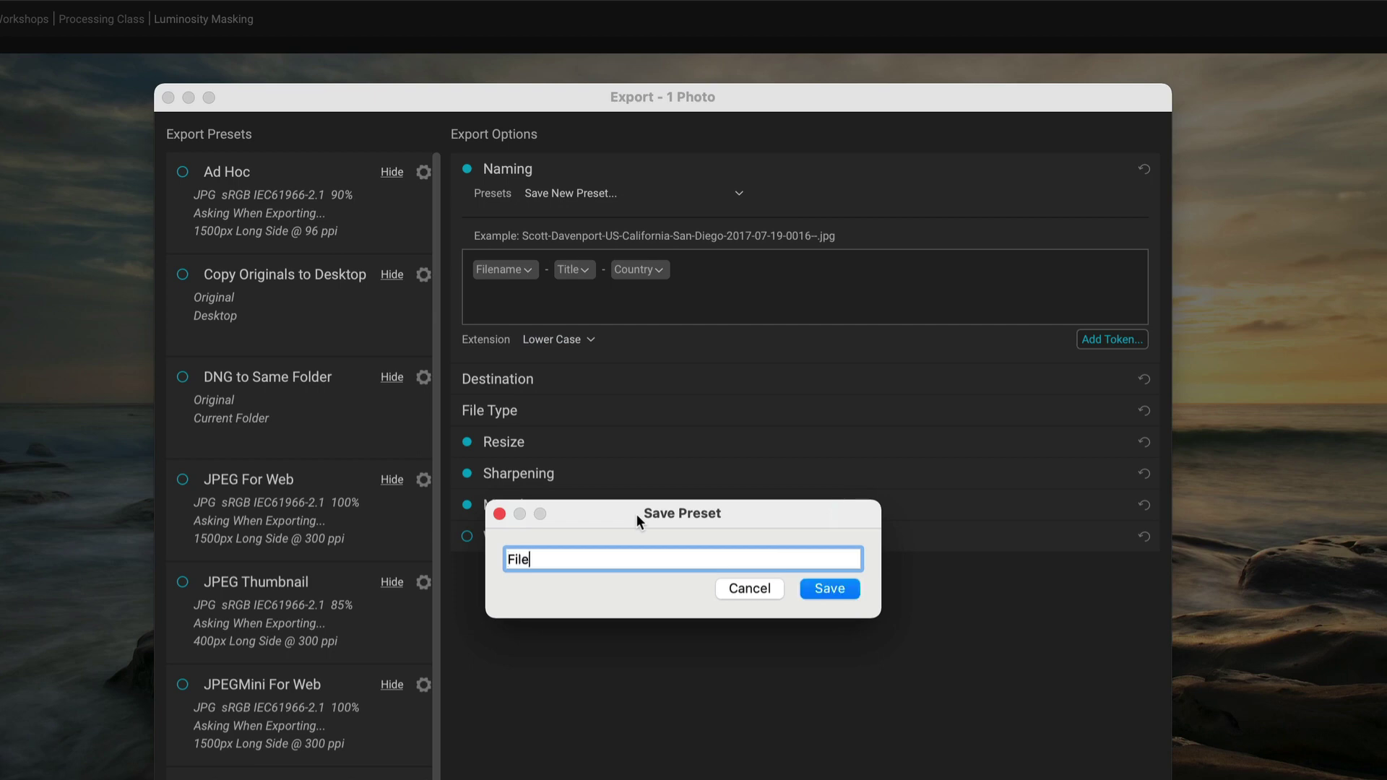
{"action": "type", "text": "name+Title+Country"}
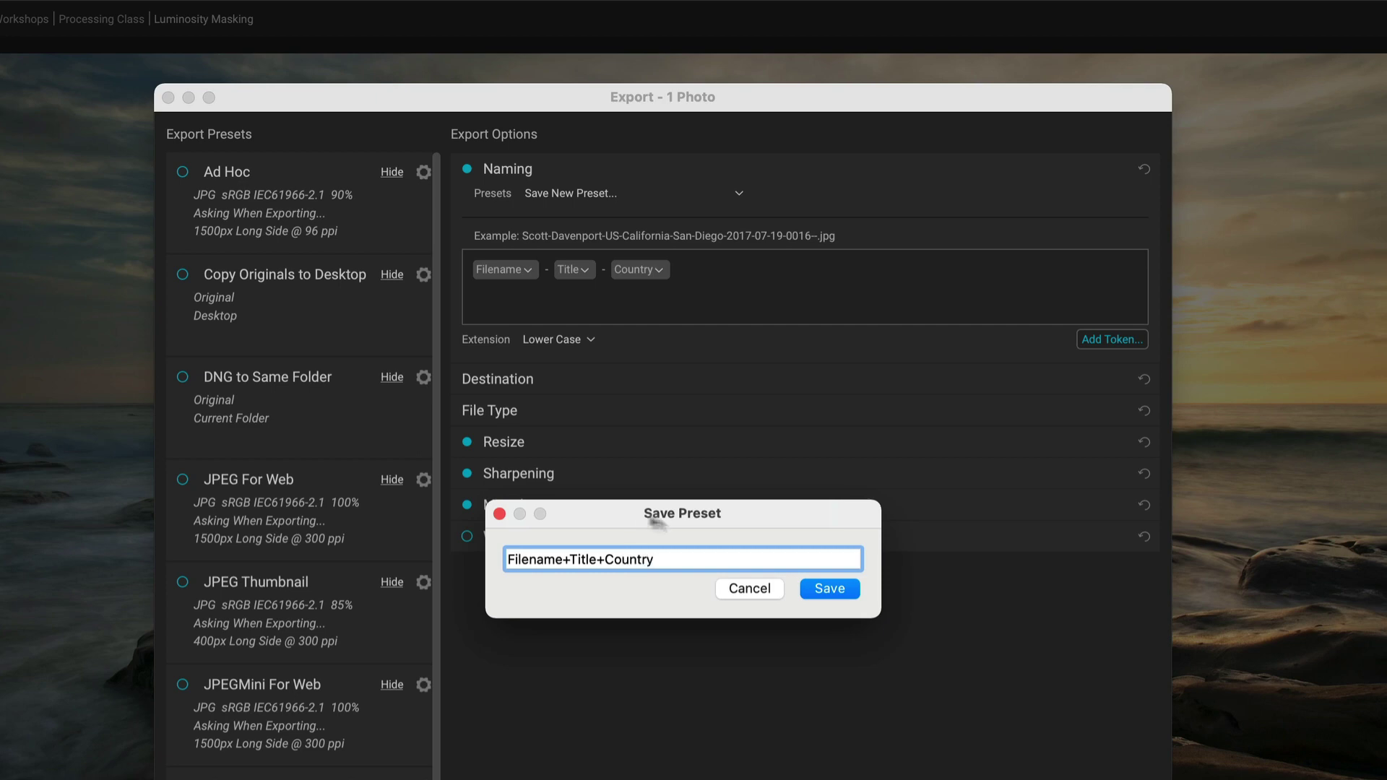
{"action": "left_click", "coordinate": [828, 587]}
{"action": "left_click", "coordinate": [654, 192]}
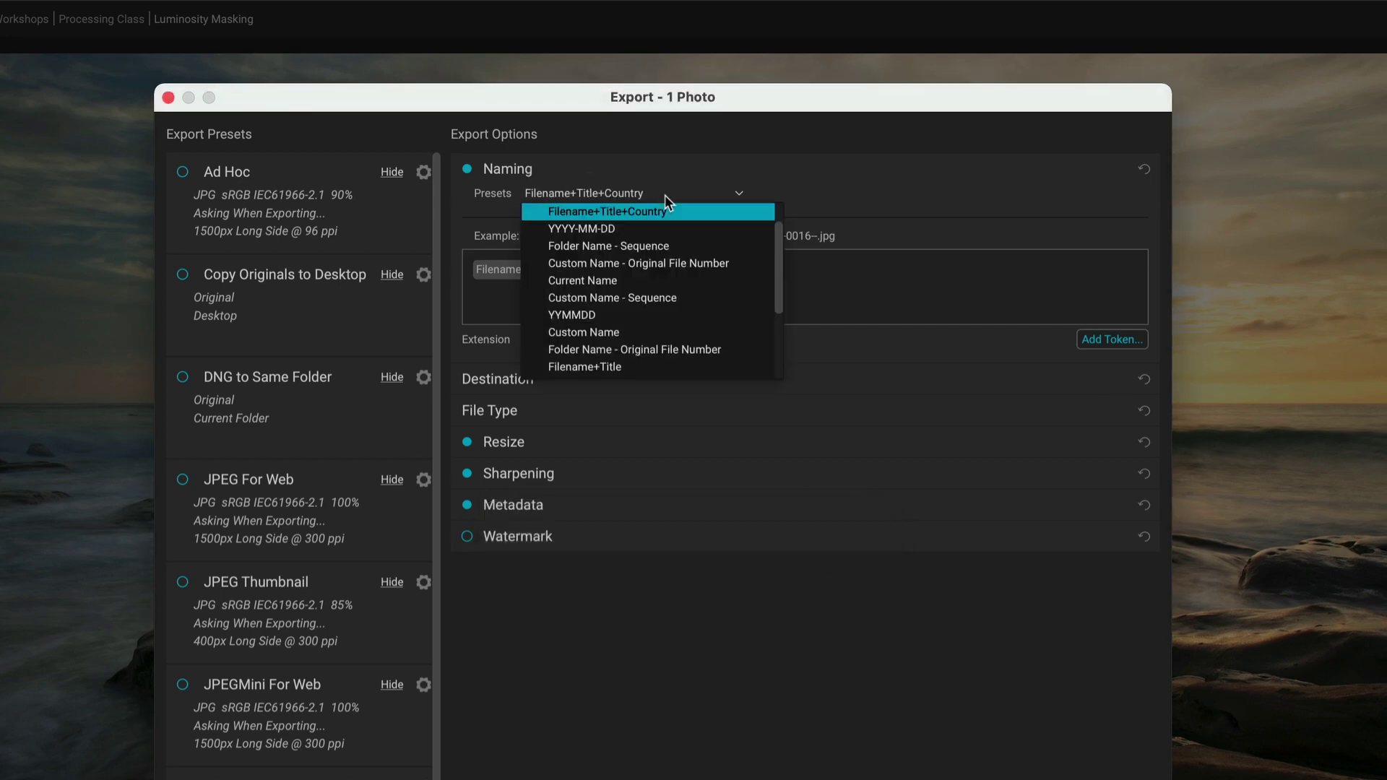
{"action": "scroll", "coordinate": [654, 234], "scroll_direction": "up", "scroll_amount": 1}
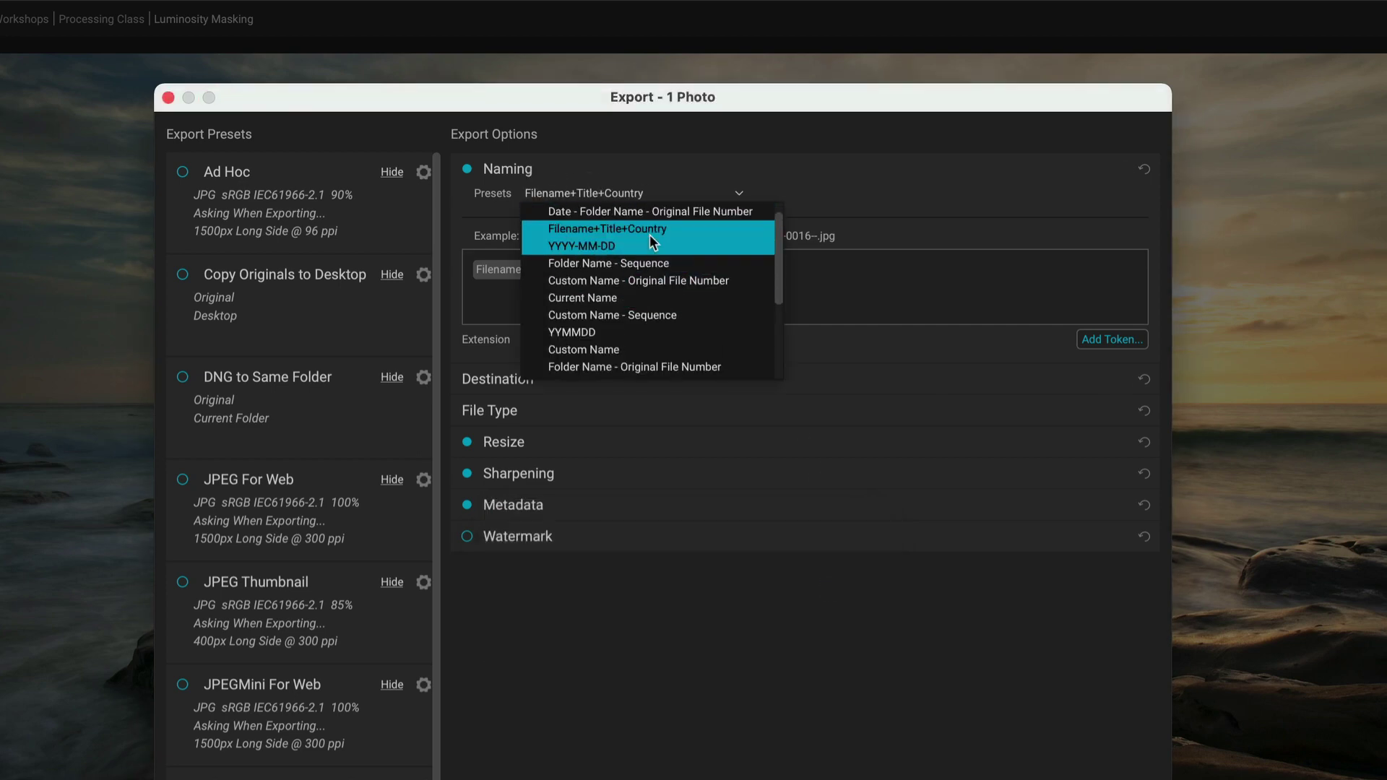
Switch file naming to the Filename+Title preset and collapse the Naming options
{"action": "scroll", "coordinate": [652, 239], "scroll_direction": "down", "scroll_amount": 2}
{"action": "left_click", "coordinate": [617, 350]}
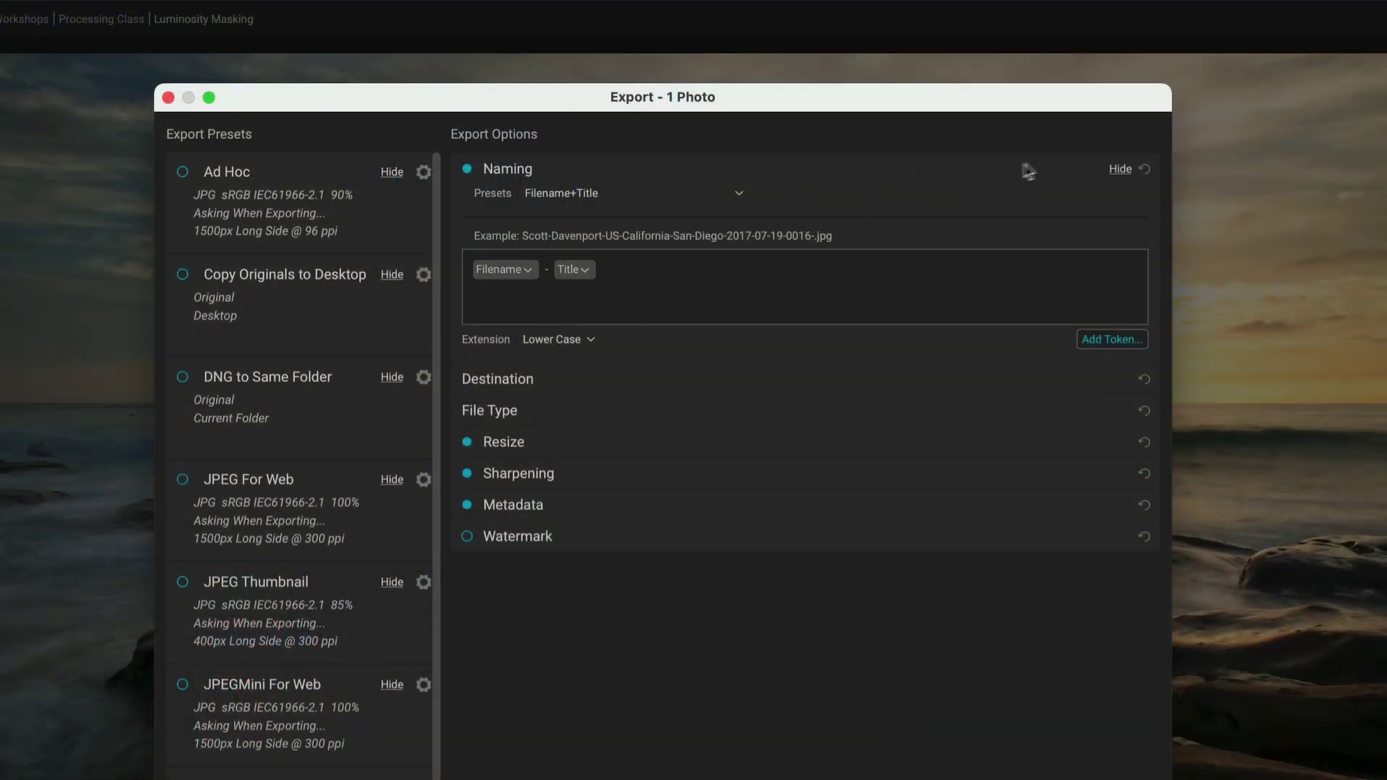
{"action": "left_click", "coordinate": [1118, 169]}
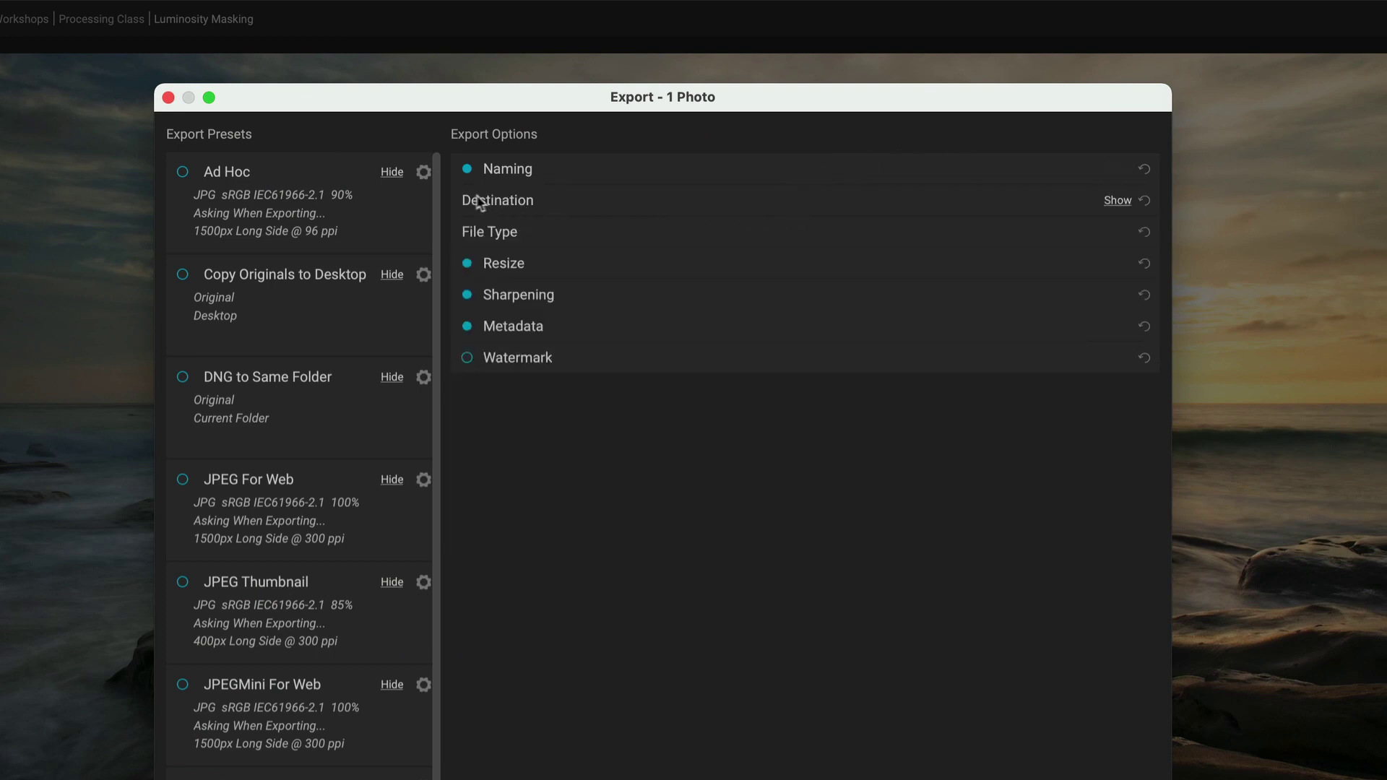
Expand the Destination options, examine the folder choices and choose Ask When Exporting
{"action": "left_click", "coordinate": [687, 202]}
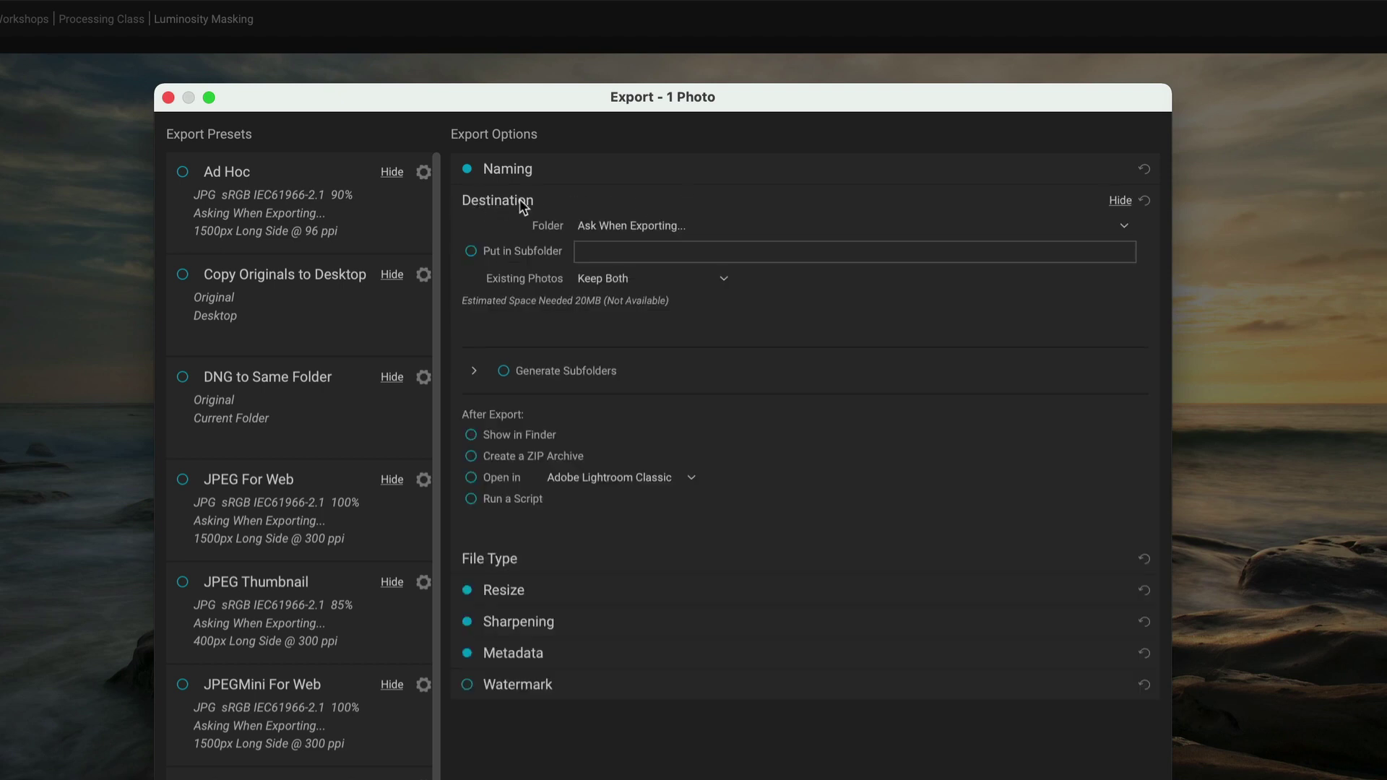
{"action": "left_click", "coordinate": [466, 171]}
{"action": "left_click", "coordinate": [744, 230]}
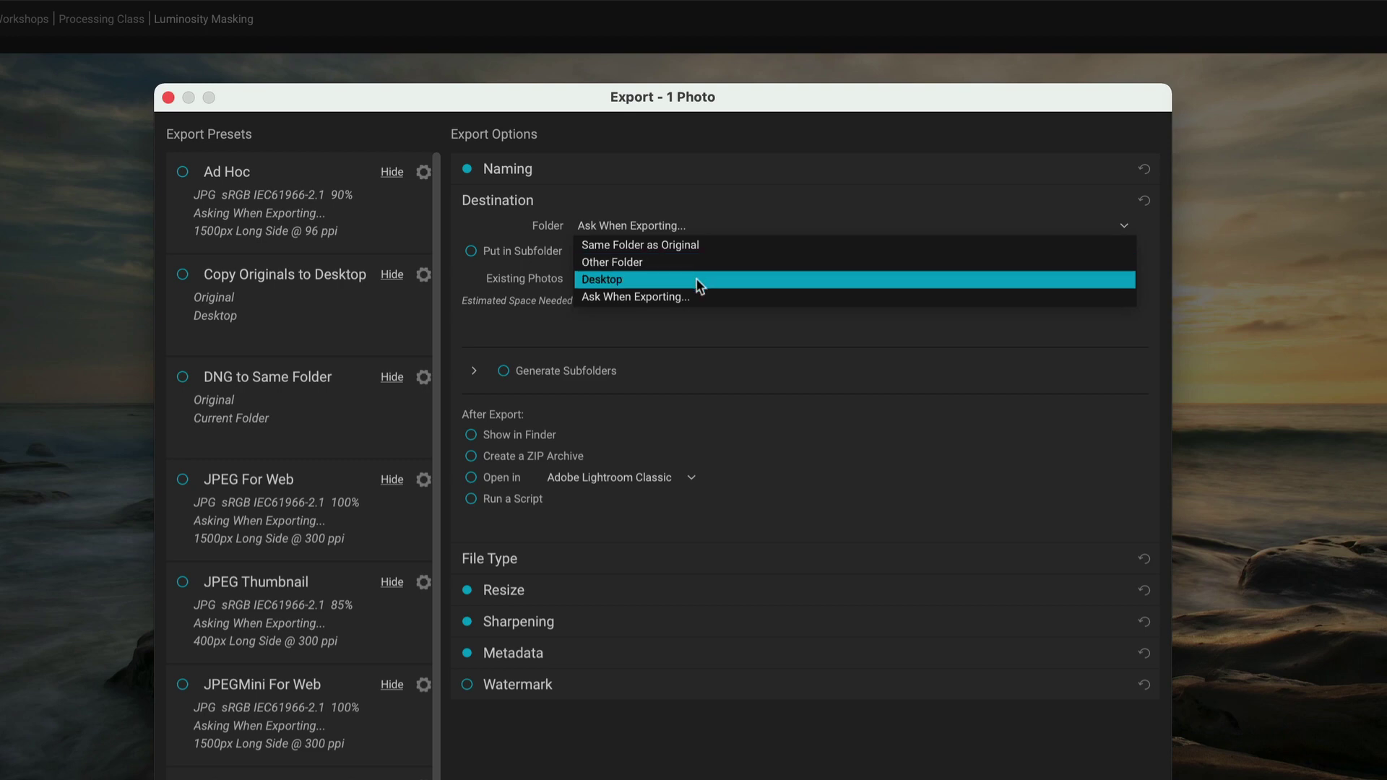
{"action": "left_click", "coordinate": [696, 297]}
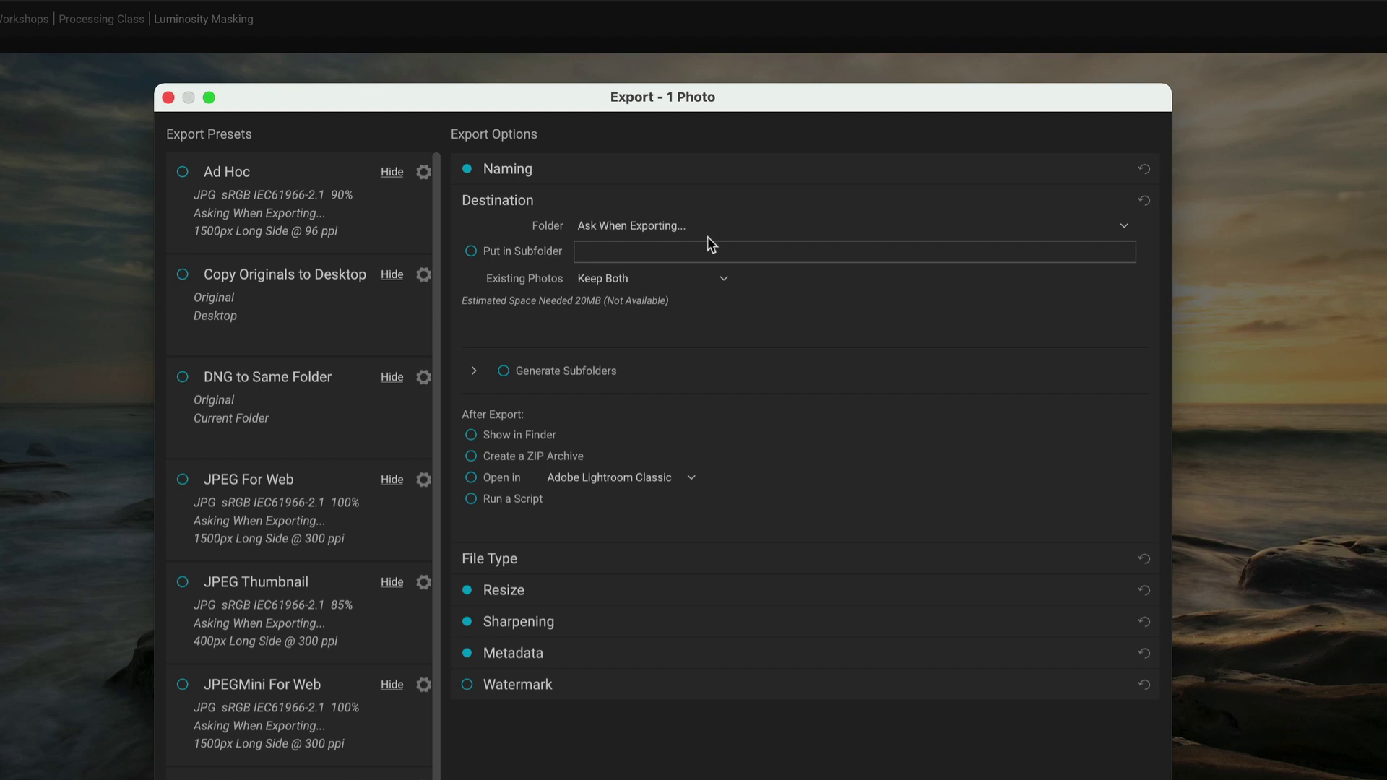
Examine the Put in Subfolder option and set the handling of existing photos to Keep Both
{"action": "left_click", "coordinate": [634, 254]}
{"action": "left_click", "coordinate": [471, 252]}
{"action": "left_click", "coordinate": [721, 279]}
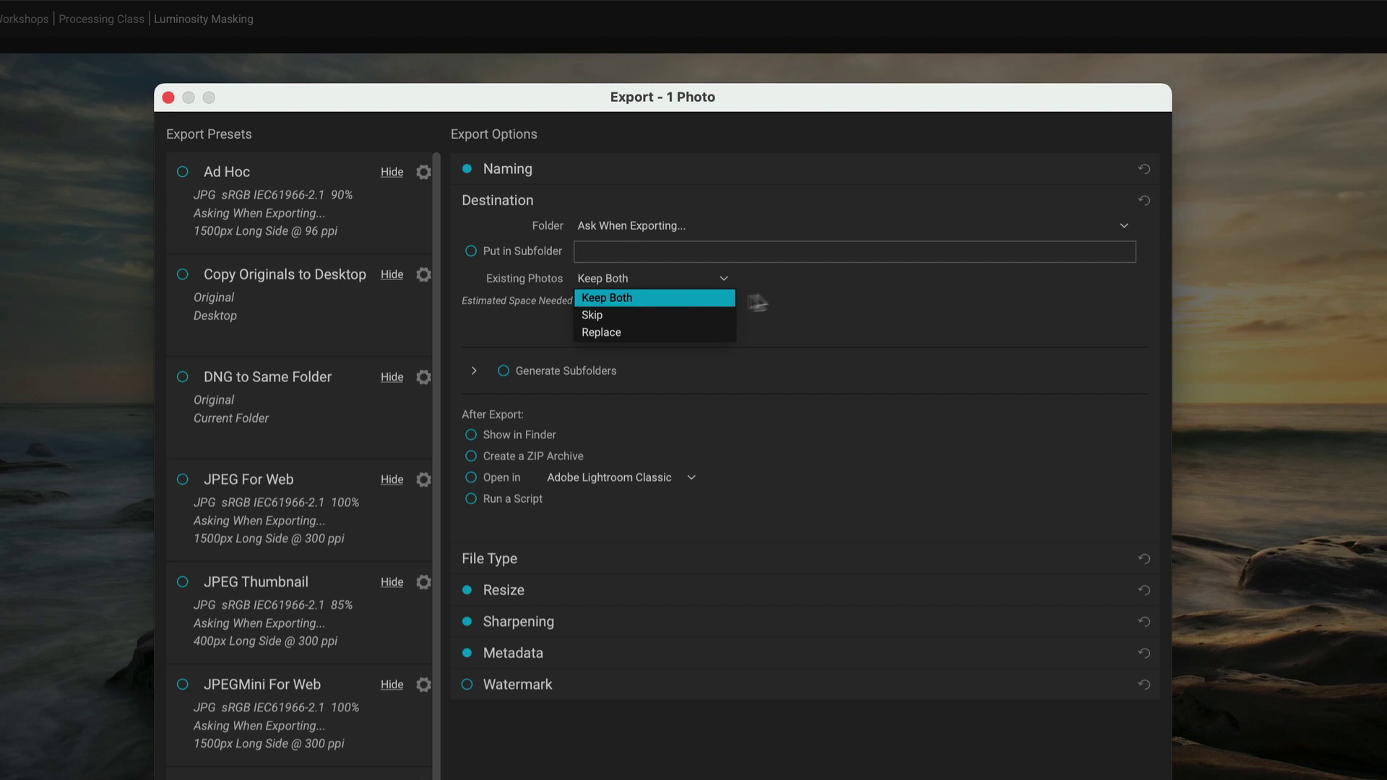
{"action": "left_click", "coordinate": [602, 299]}
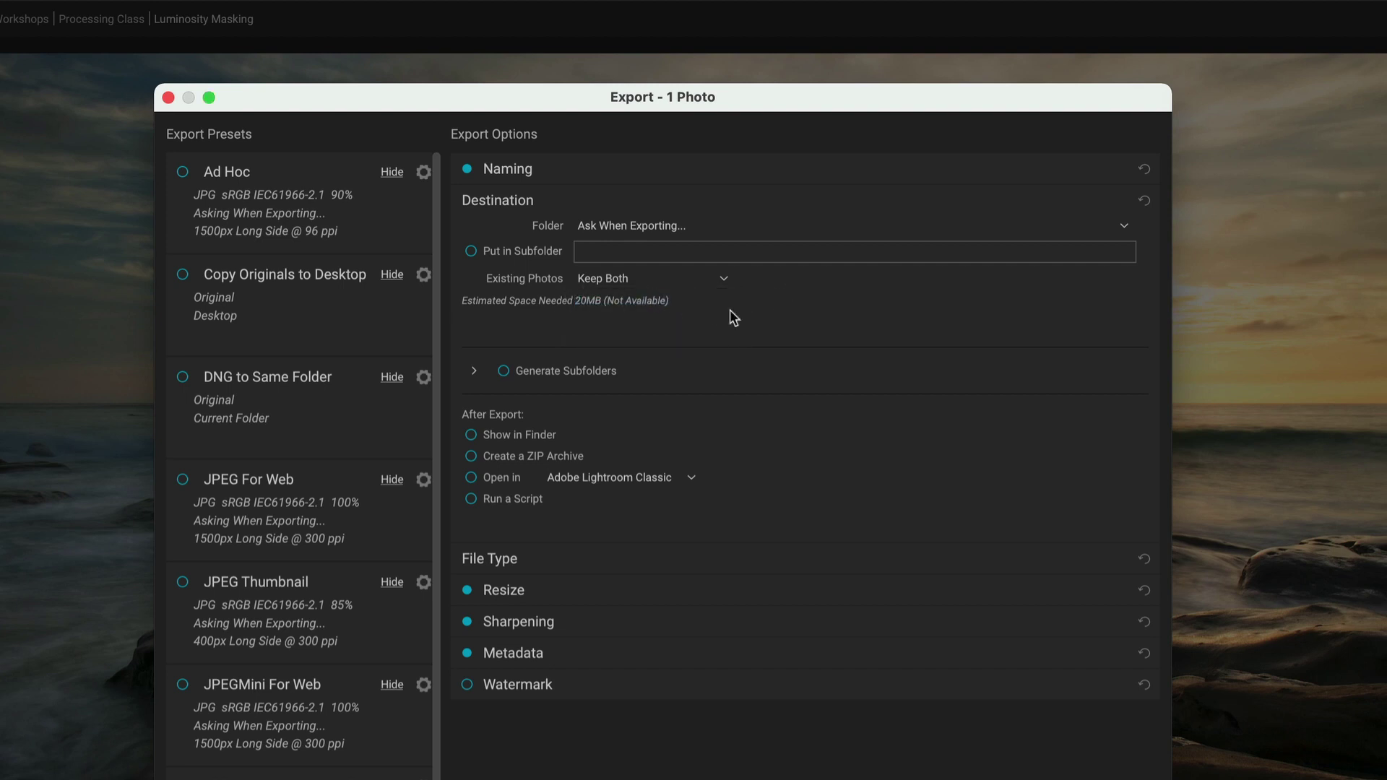
Expand and enable Generate Subfolders, and examine its preset choices
{"action": "left_click", "coordinate": [476, 372]}
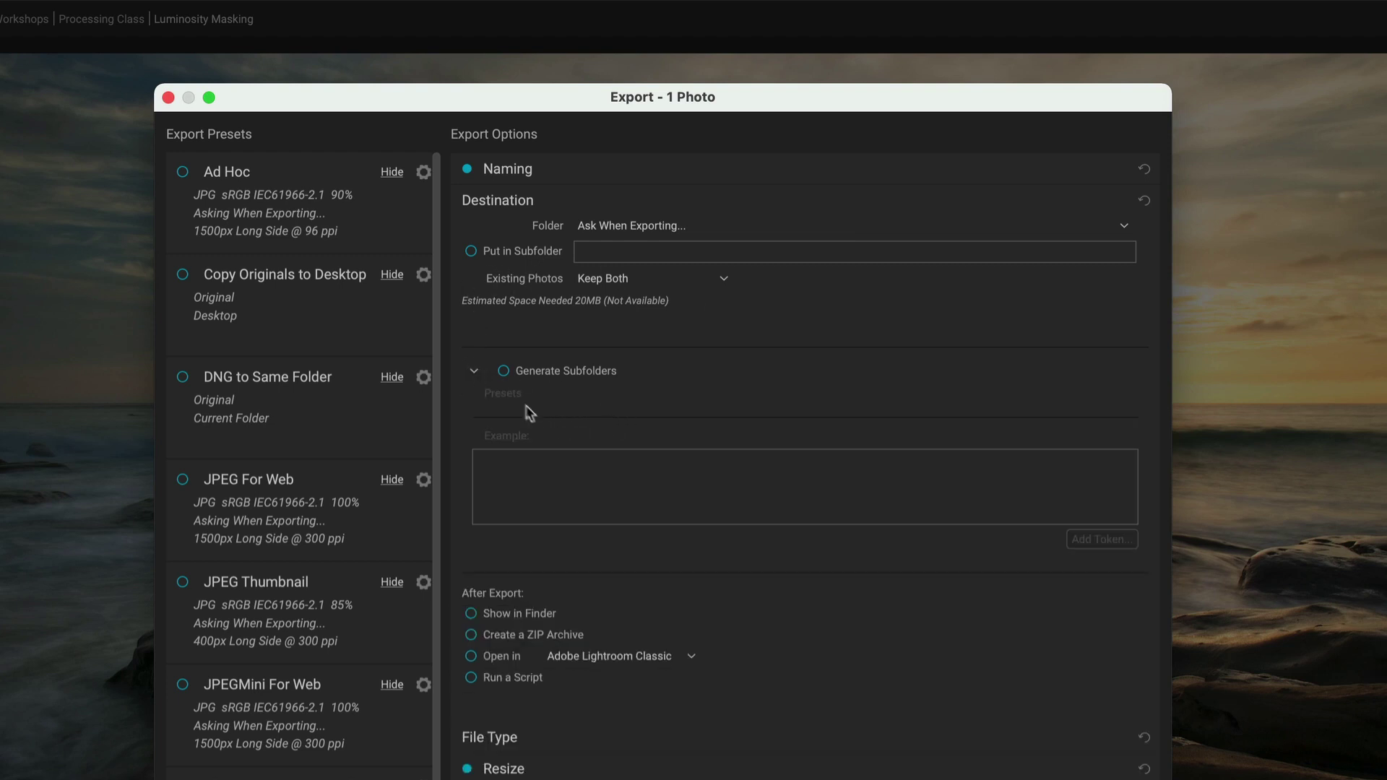
{"action": "left_click", "coordinate": [504, 372]}
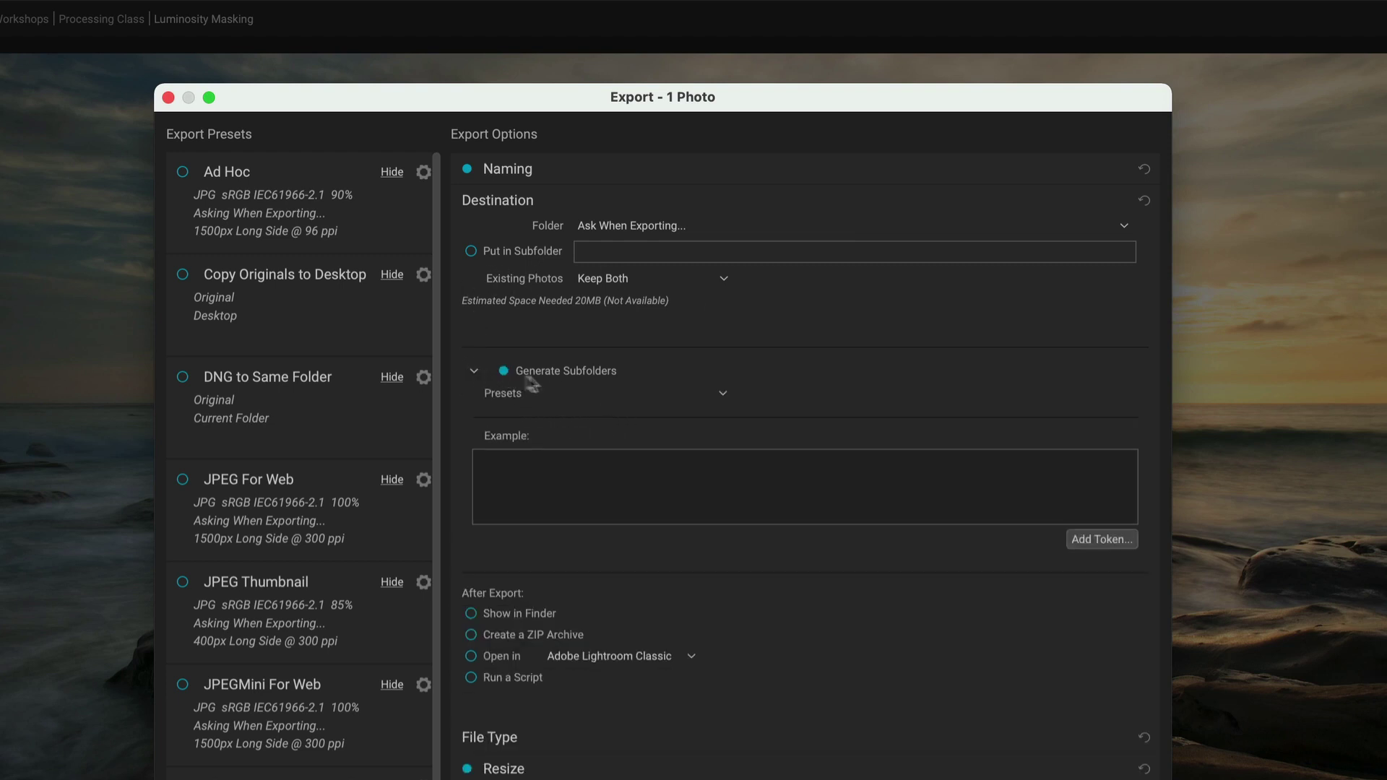
{"action": "left_click", "coordinate": [600, 394]}
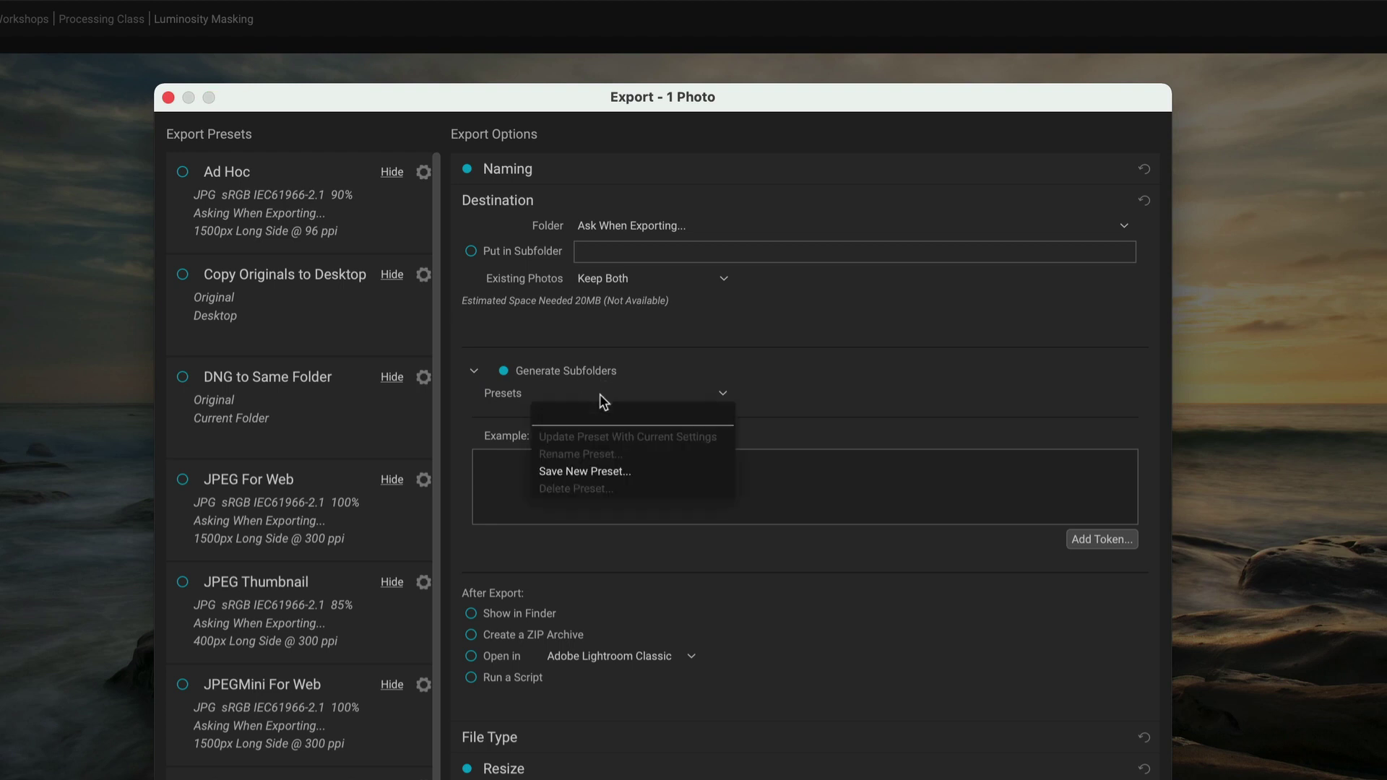
{"action": "left_click", "coordinate": [681, 377]}
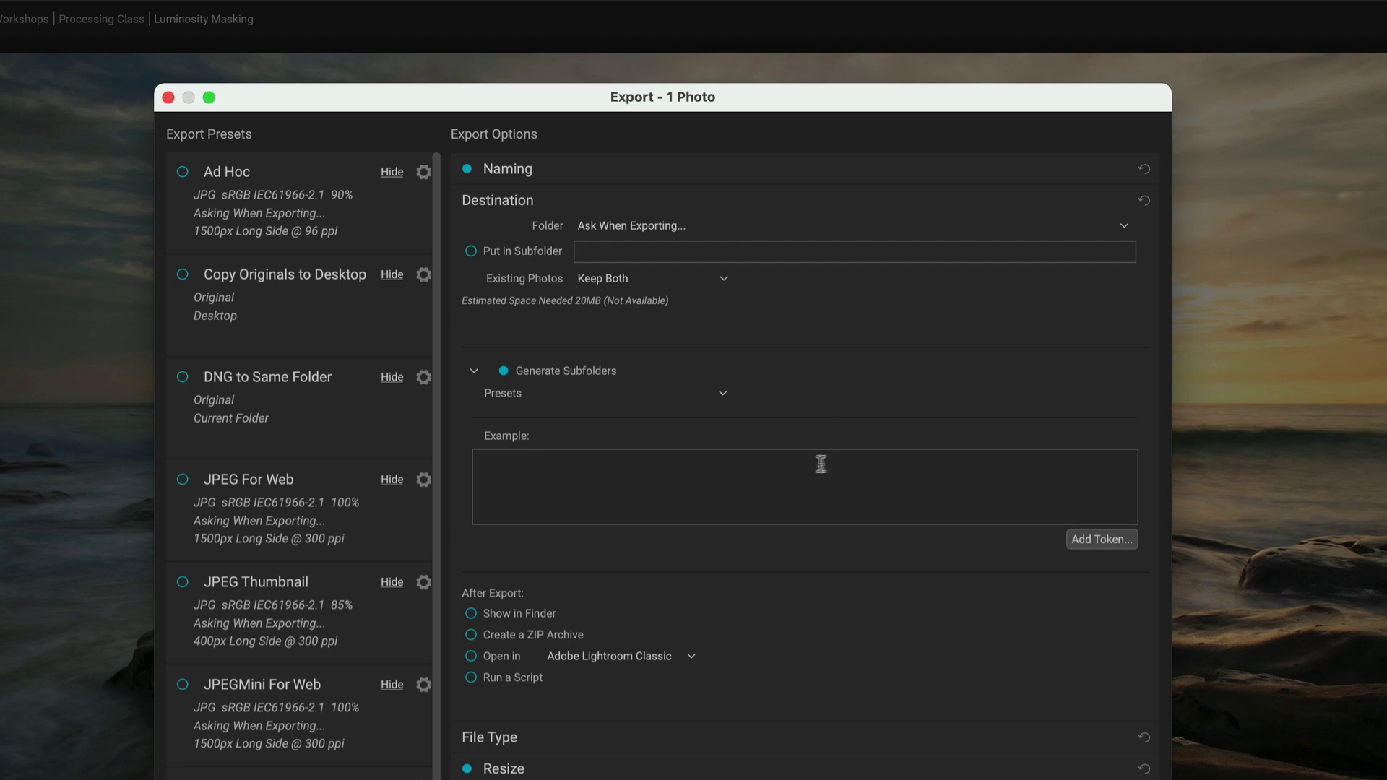
Examine the tokens available for generated subfolders and add the Year (YYYY) date token to the template
{"action": "left_click", "coordinate": [1089, 547]}
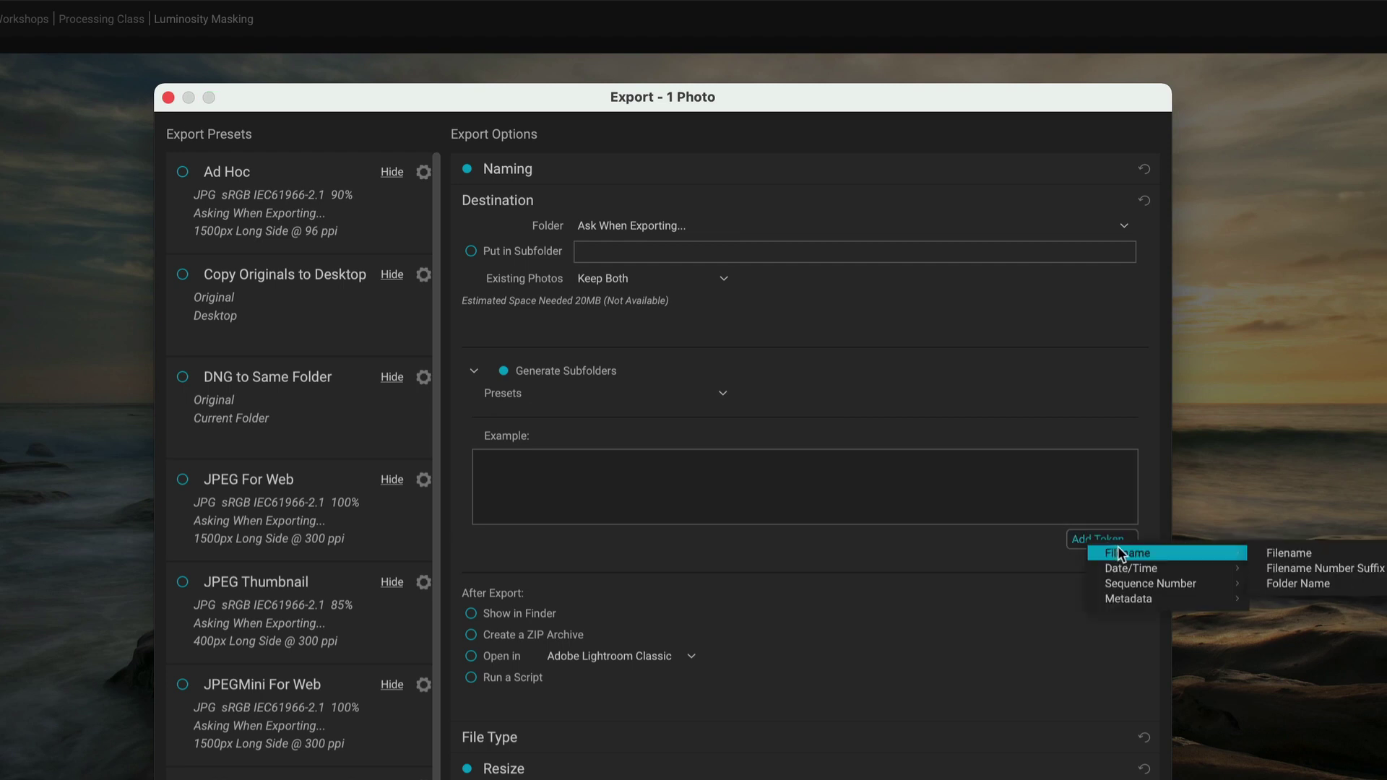
{"action": "mouse_move", "coordinate": [1129, 586]}
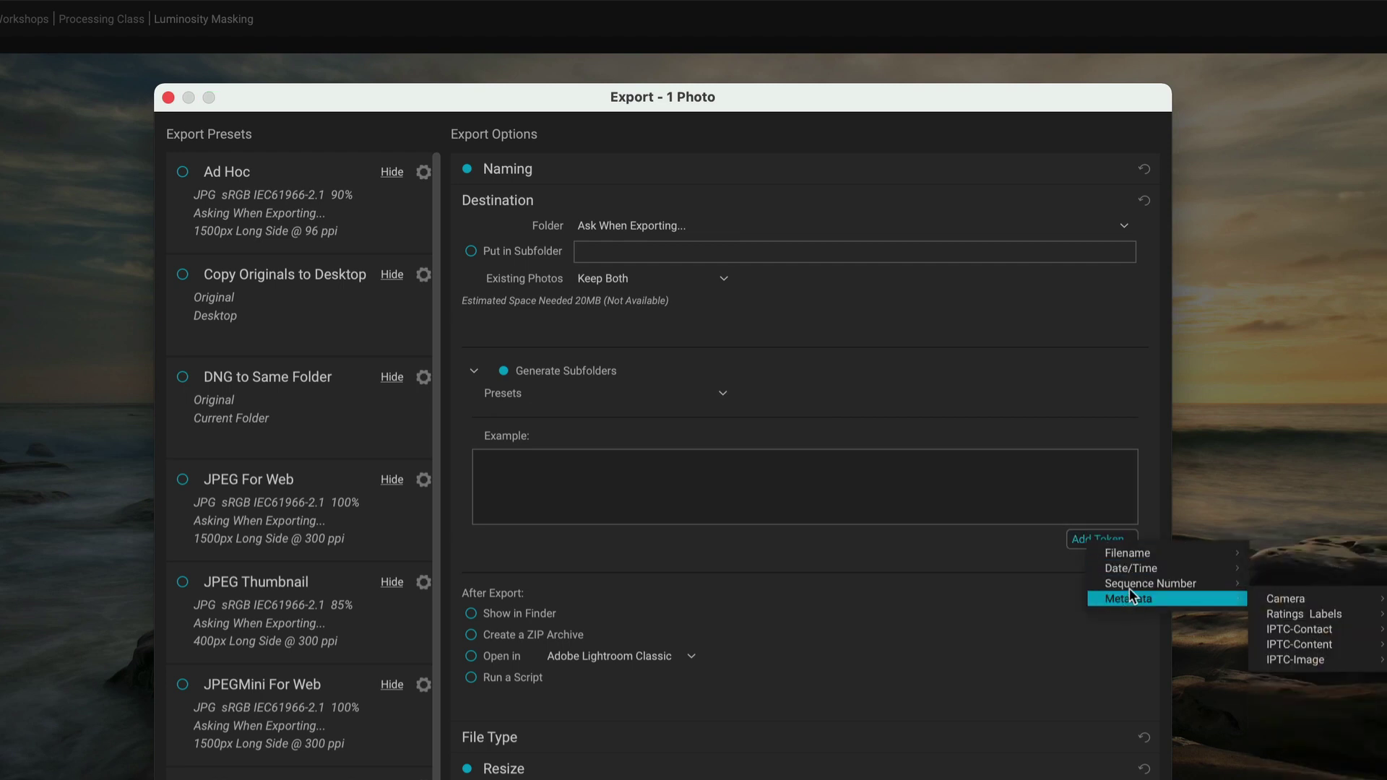
{"action": "mouse_move", "coordinate": [1129, 553]}
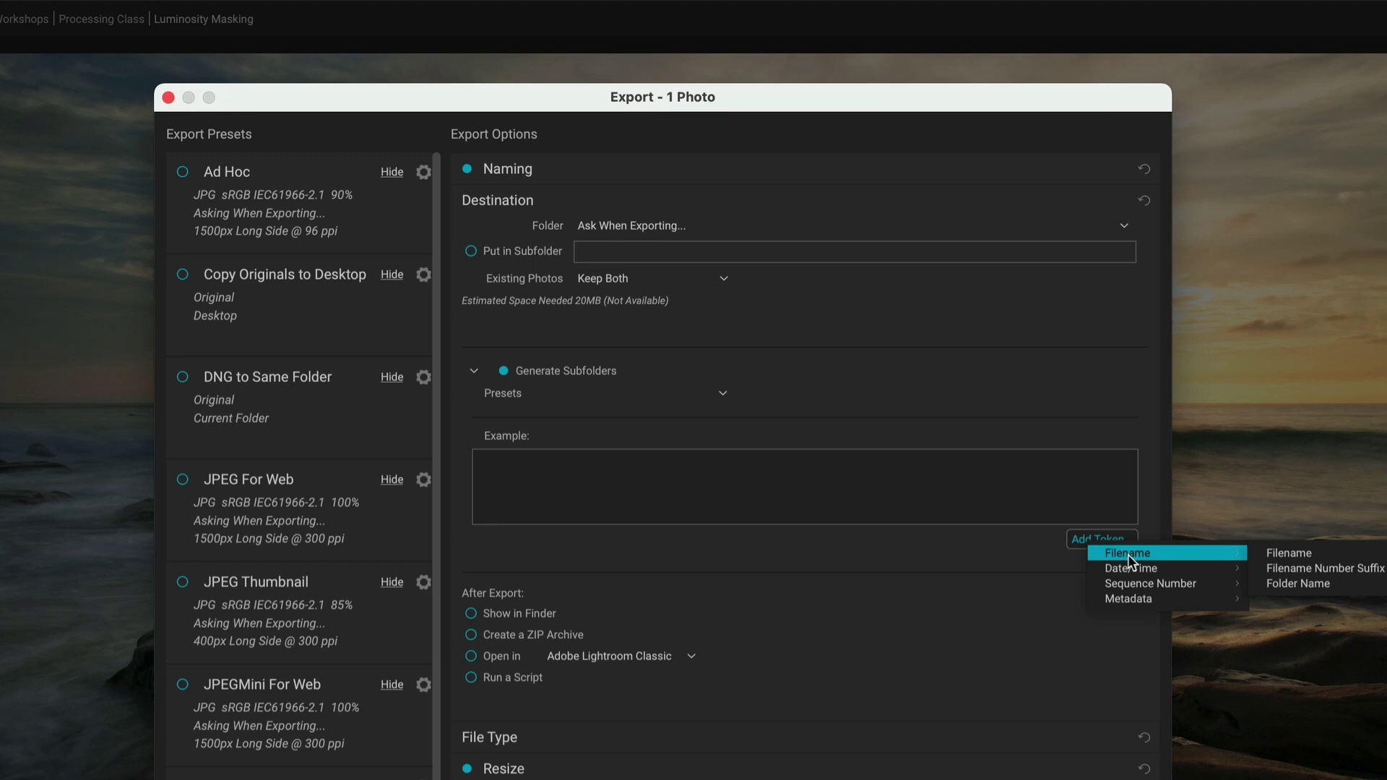
{"action": "left_click", "coordinate": [995, 548]}
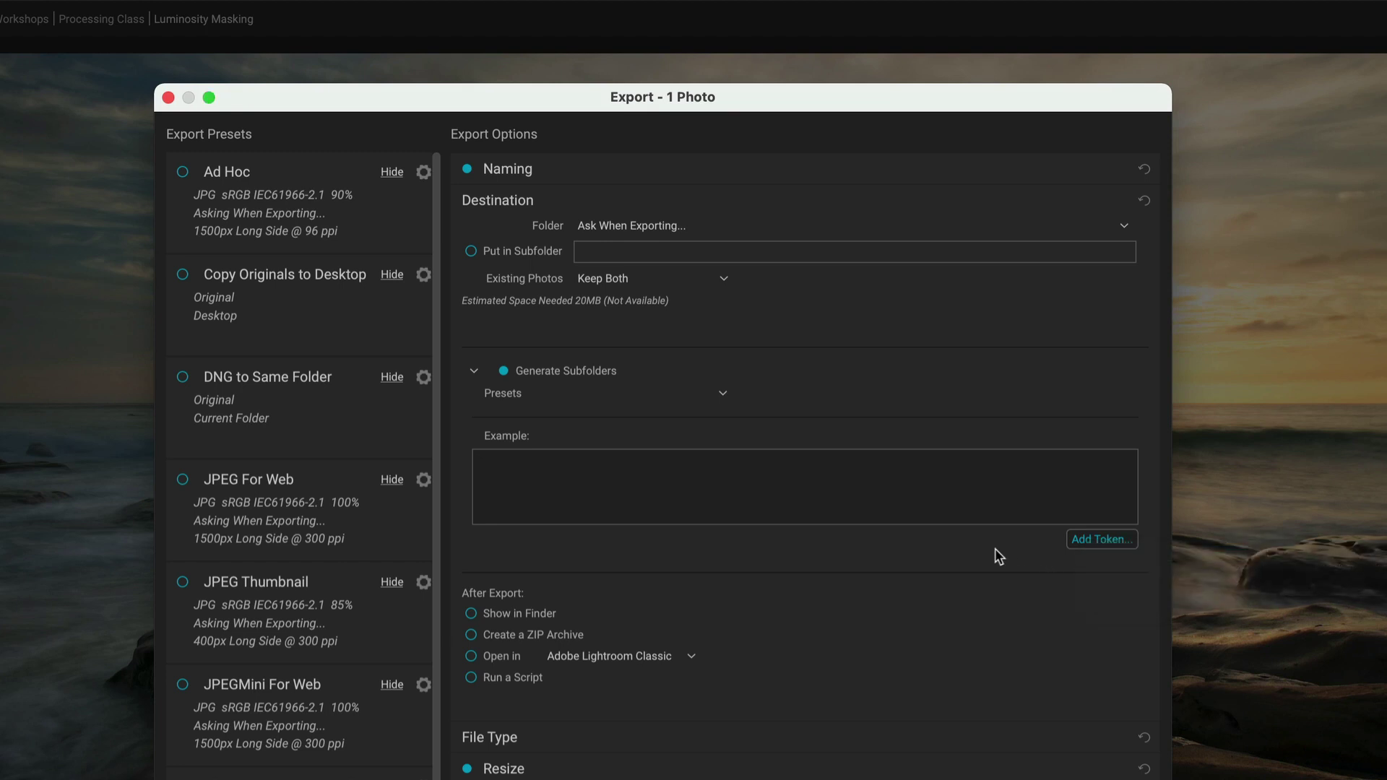
{"action": "left_click", "coordinate": [1091, 541]}
{"action": "mouse_move", "coordinate": [1116, 577]}
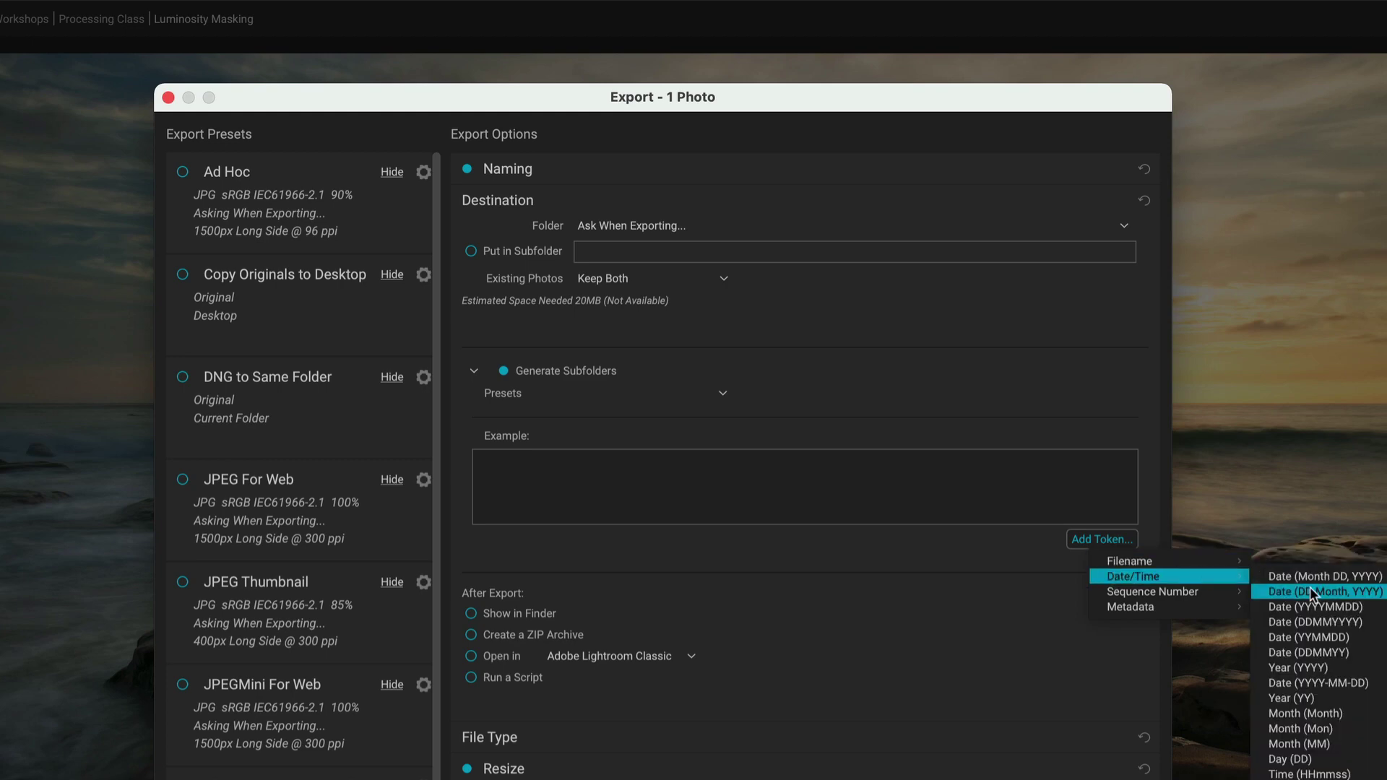
{"action": "left_click", "coordinate": [1311, 667]}
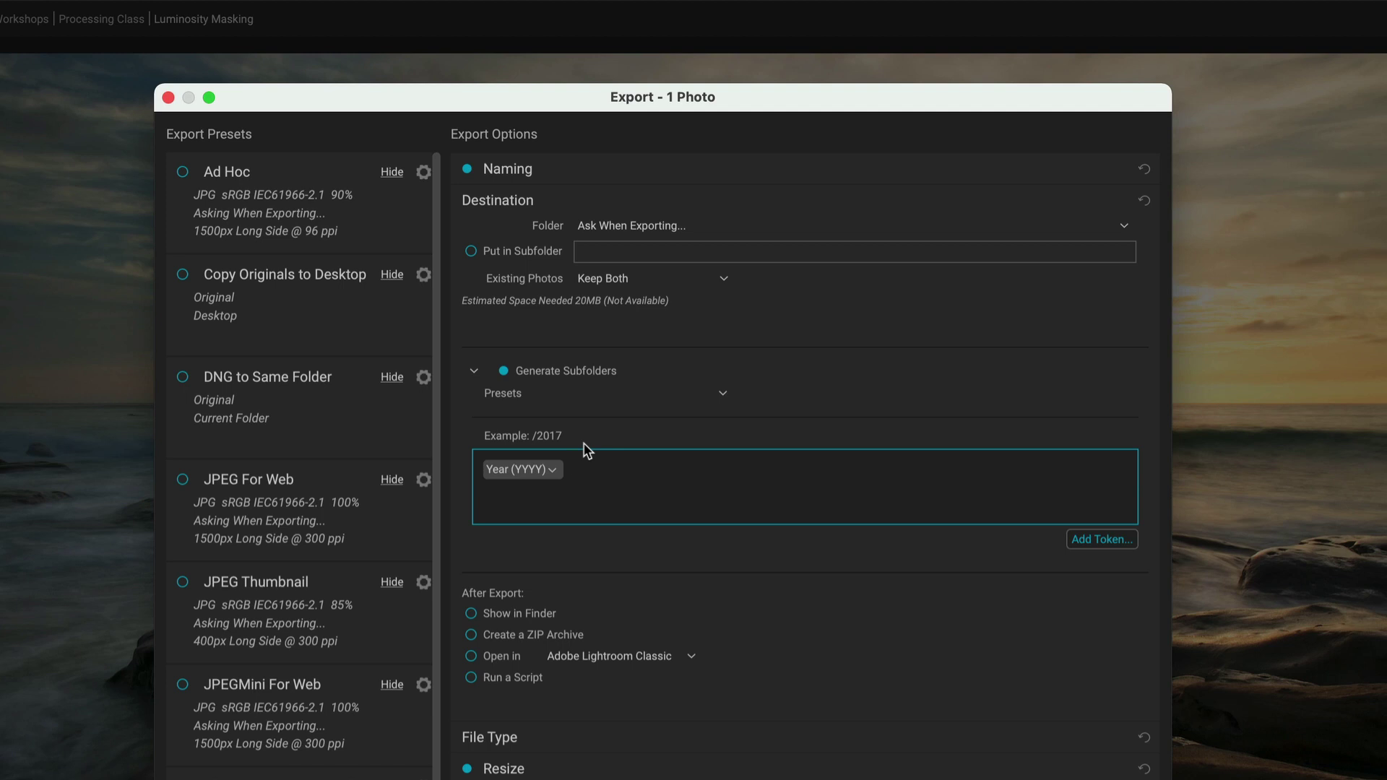
Remove the Year (YYYY) token from the subfolder template and disable Generate Subfolders
{"action": "left_click", "coordinate": [560, 394]}
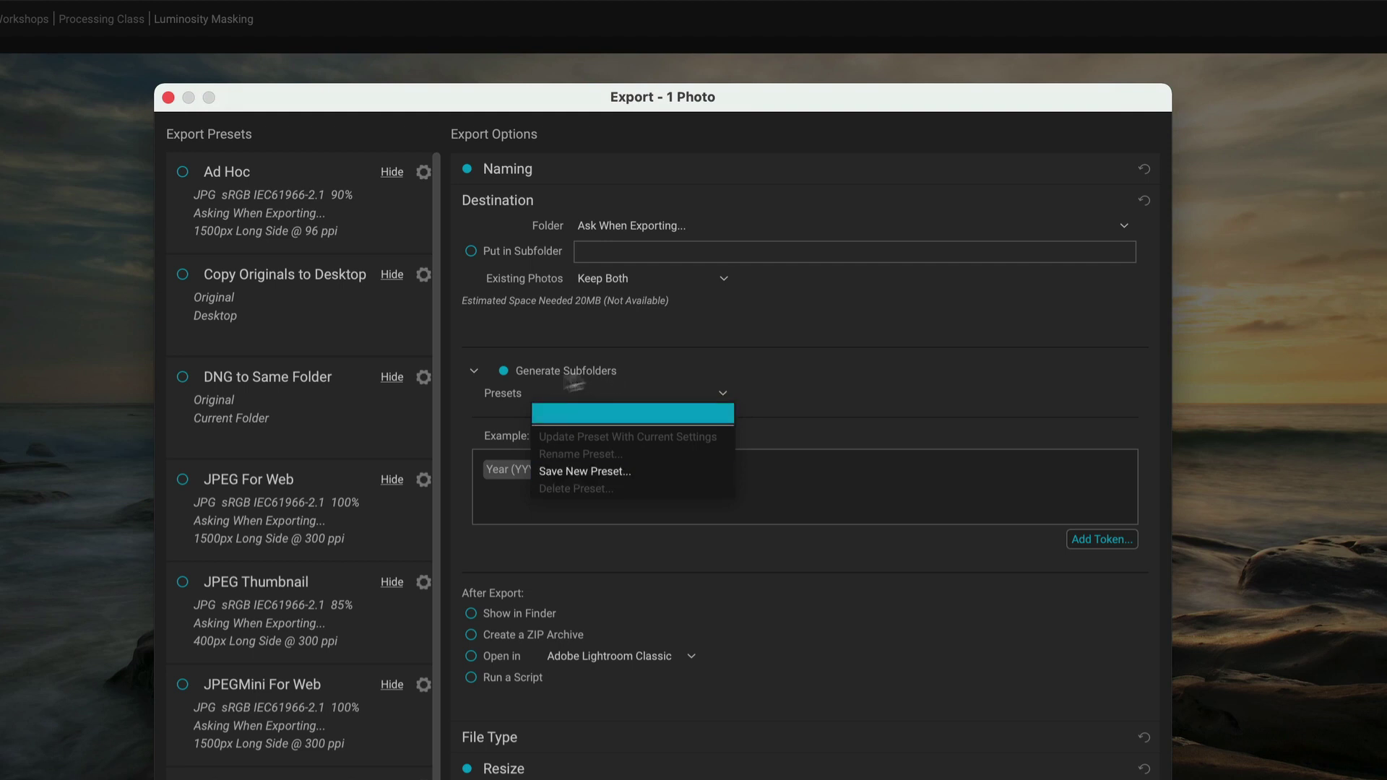
{"action": "left_click", "coordinate": [813, 383]}
{"action": "left_click", "coordinate": [588, 473]}
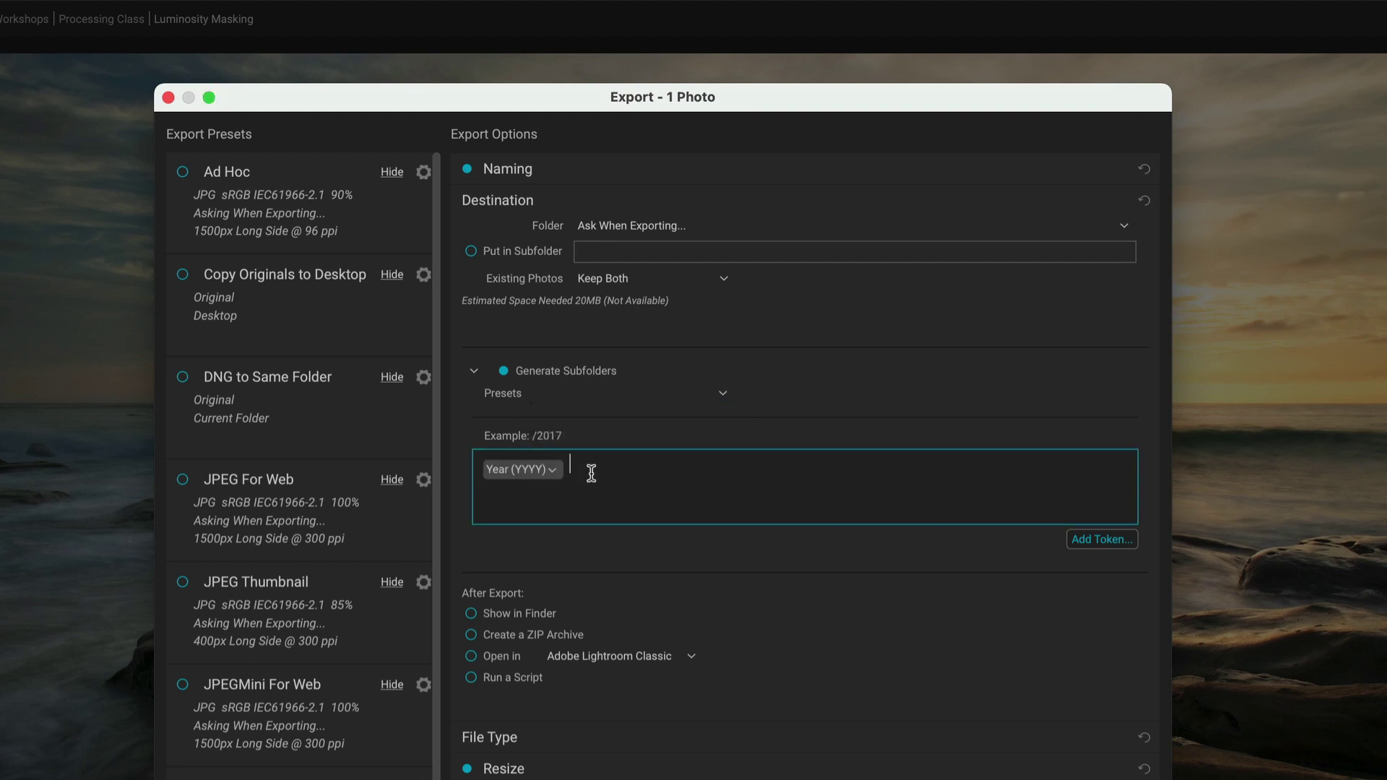
{"action": "key", "text": "BackSpace"}
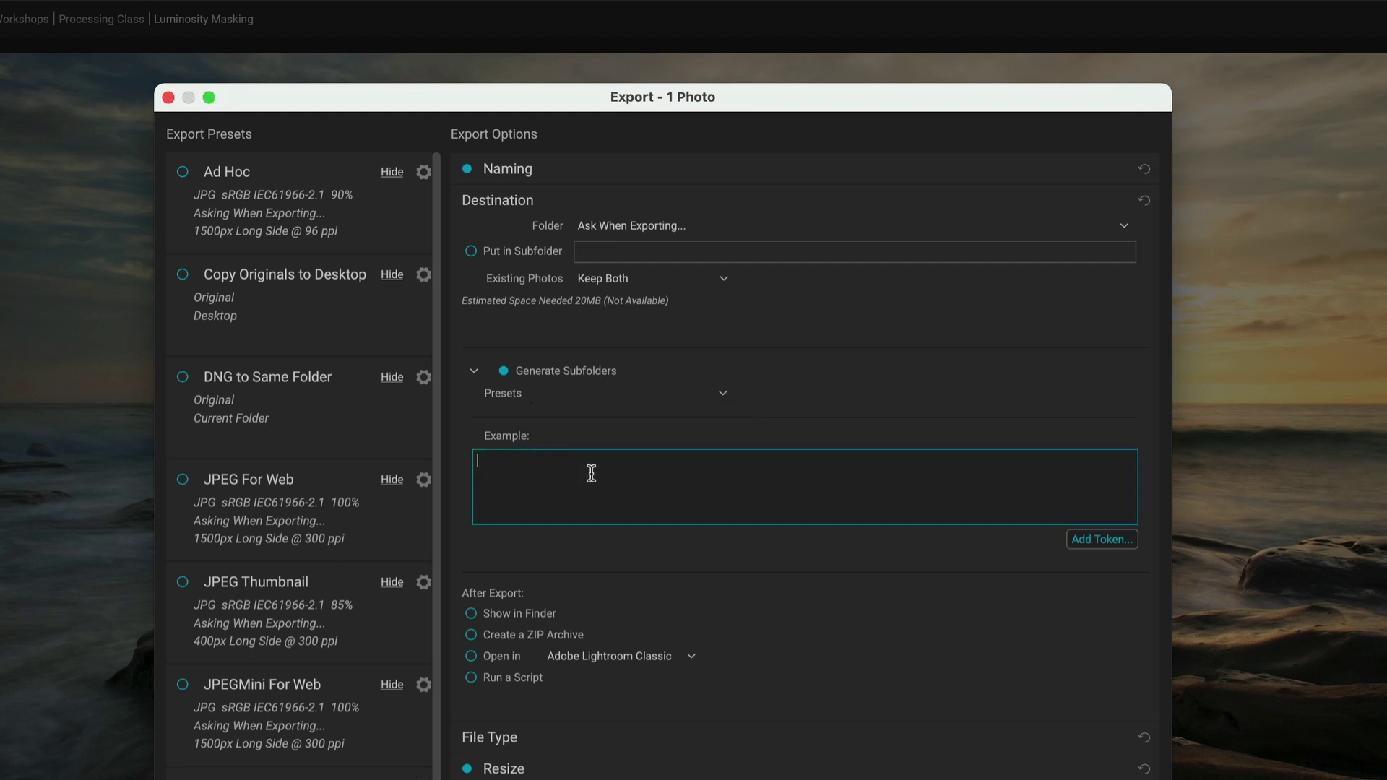
{"action": "left_click", "coordinate": [504, 373]}
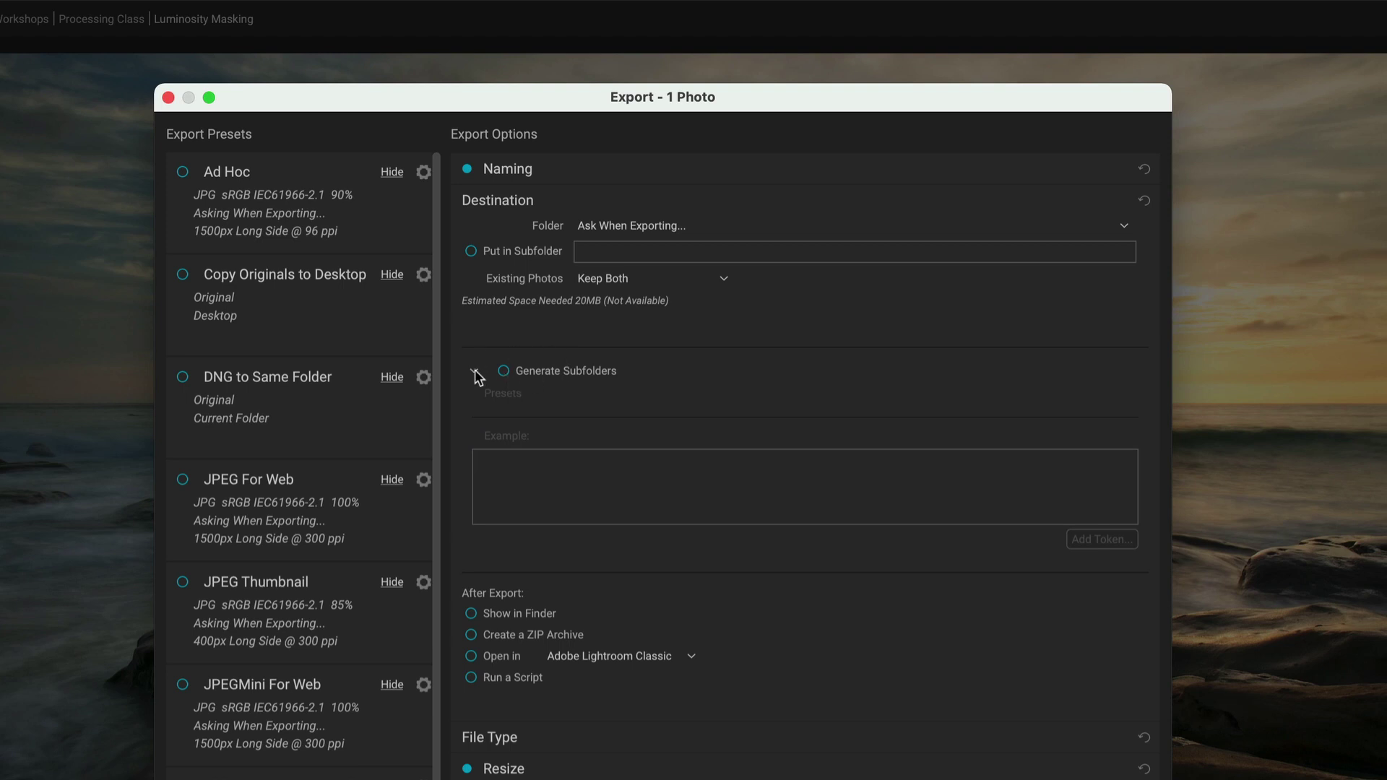
Enable Show in Finder after export and examine the applications offered for opening the exported photo
{"action": "left_click", "coordinate": [475, 372]}
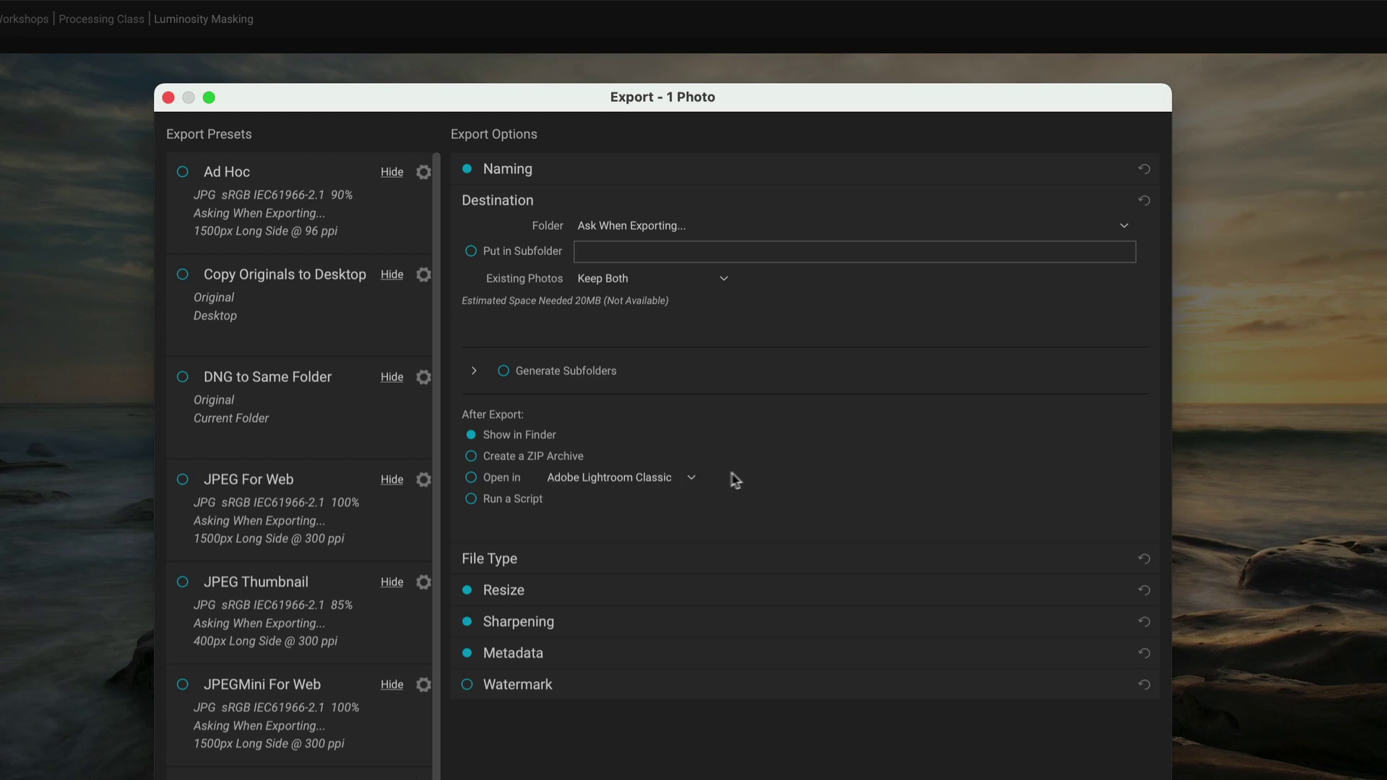
{"action": "left_click", "coordinate": [691, 479]}
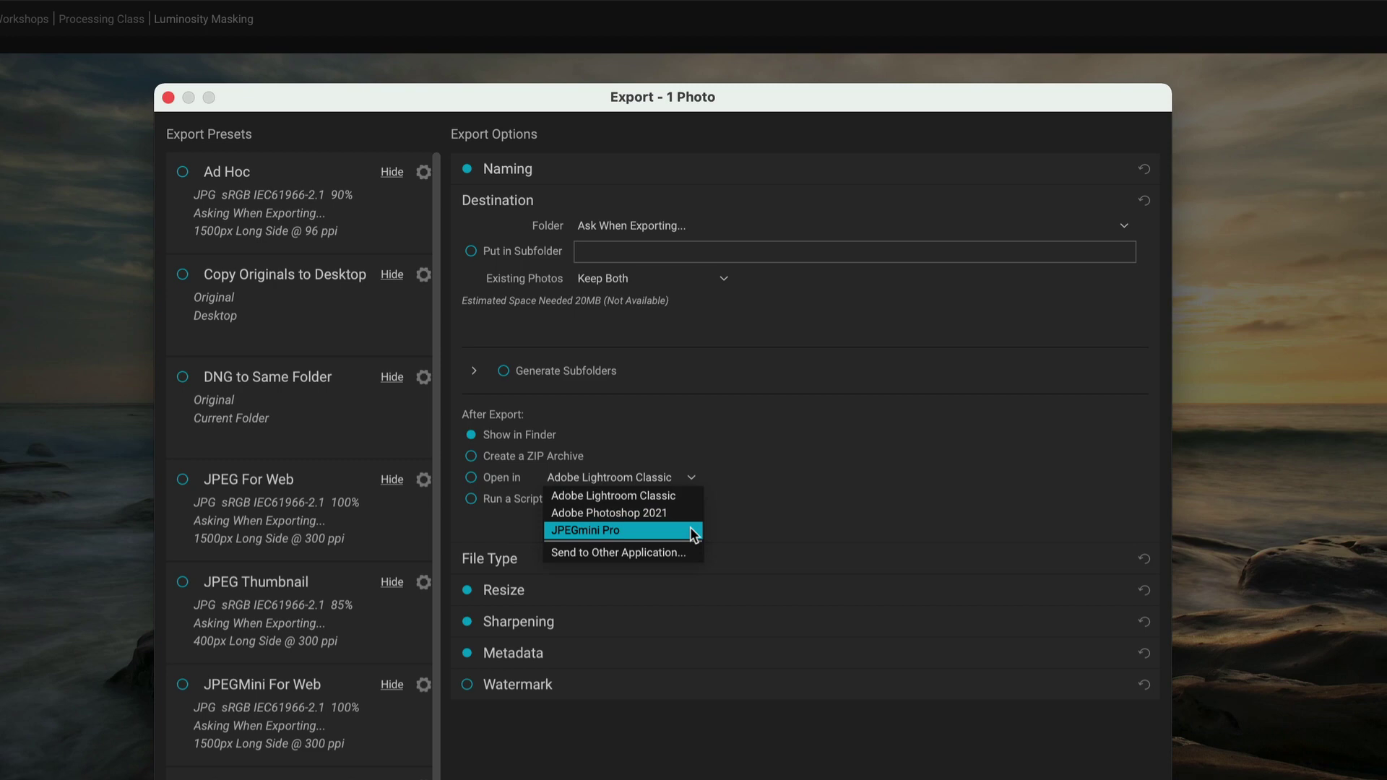
{"action": "left_click", "coordinate": [737, 469]}
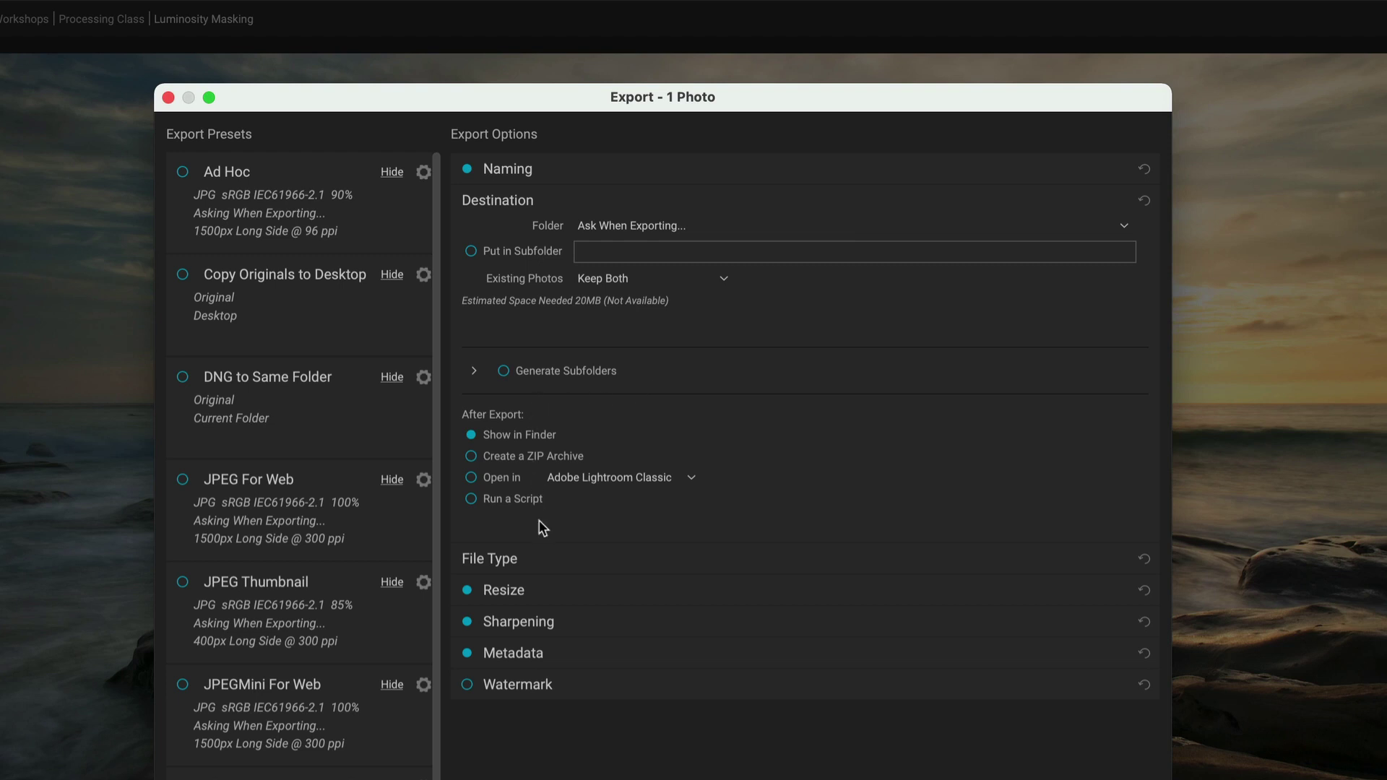
{"action": "left_click", "coordinate": [701, 201]}
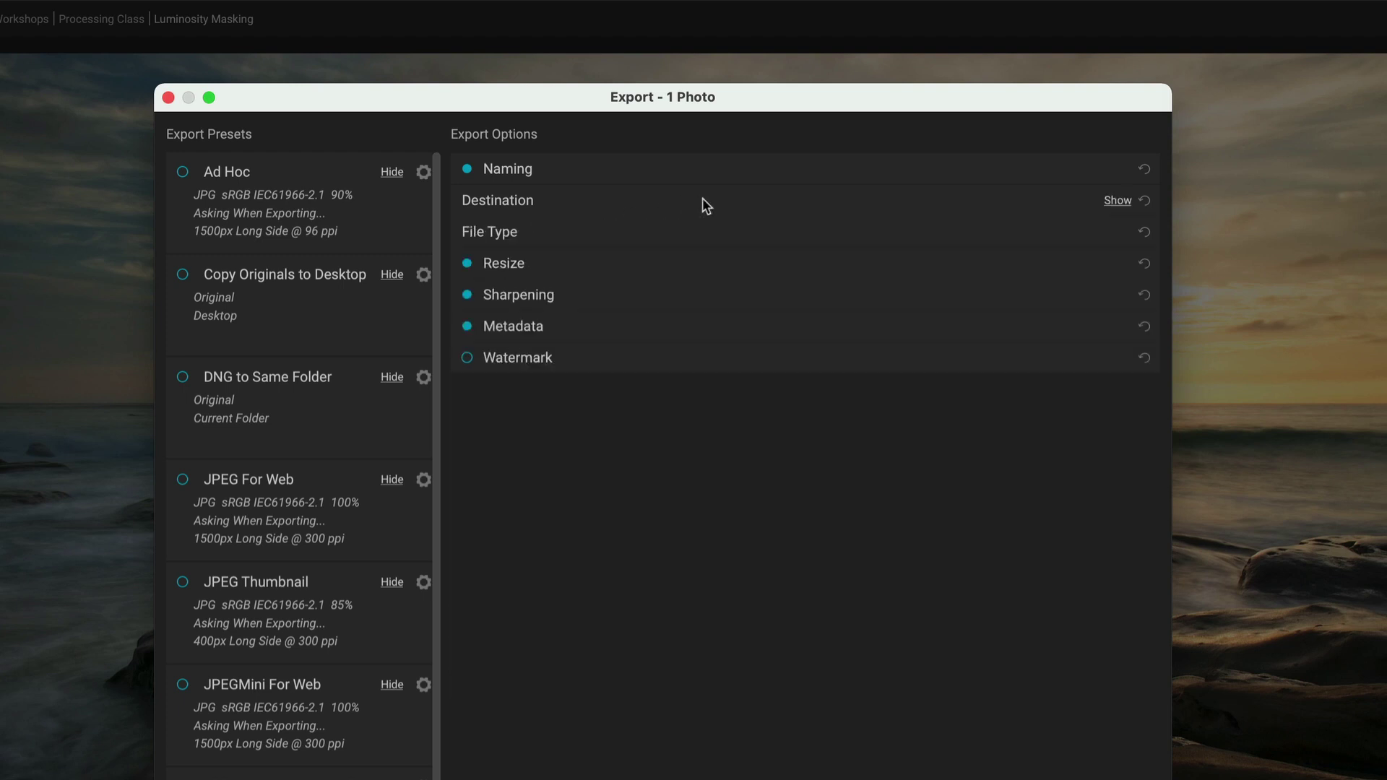
Try the Original file type to examine its metadata and sidecar options, and switch back to JPEG
{"action": "left_click", "coordinate": [613, 230]}
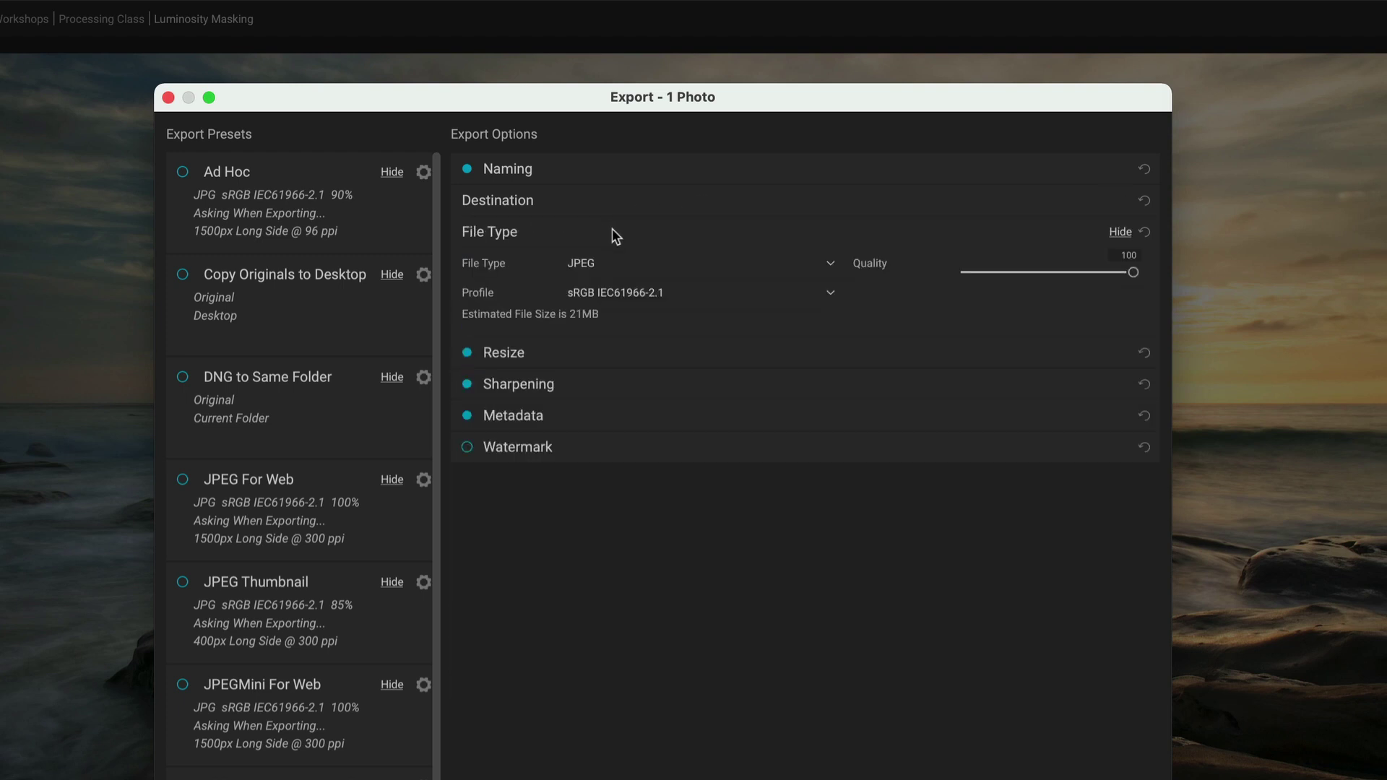
{"action": "left_click", "coordinate": [830, 264]}
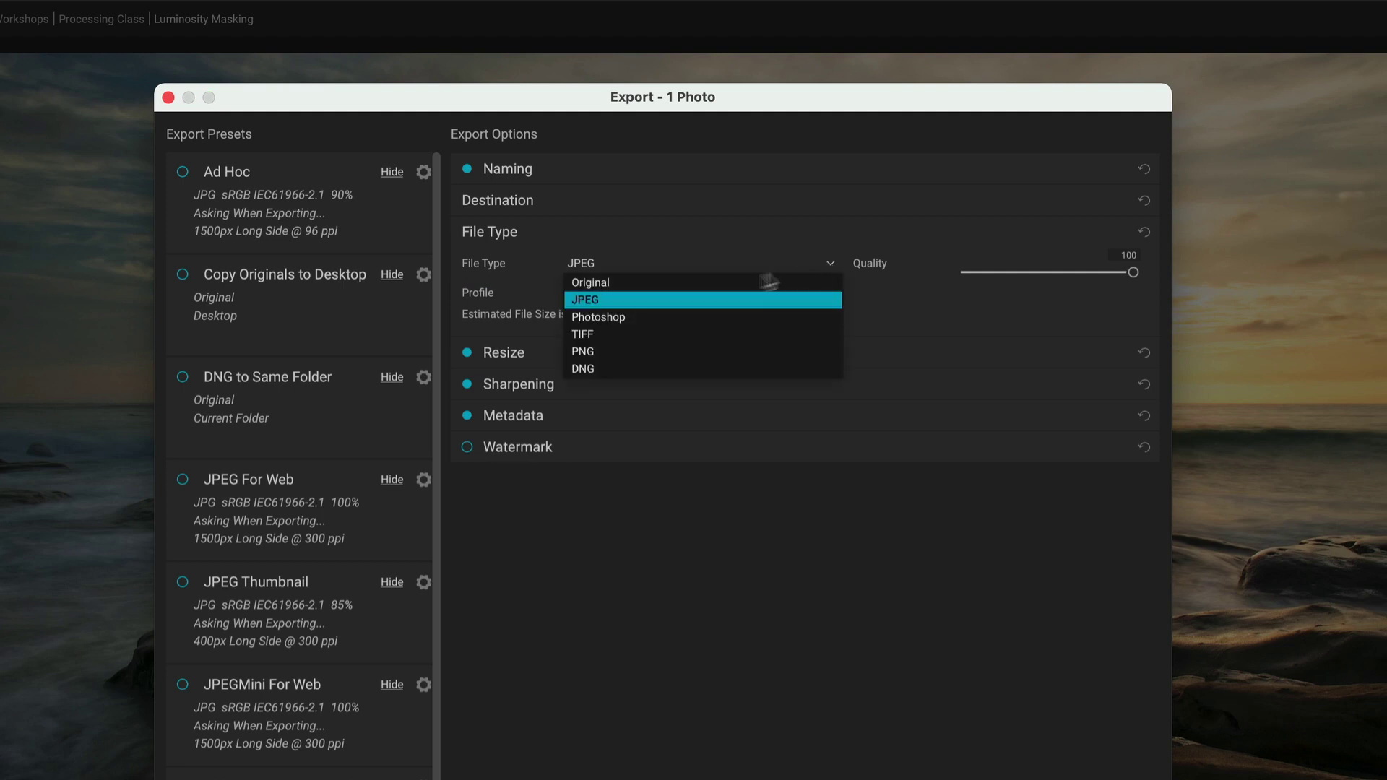
{"action": "left_click", "coordinate": [656, 282]}
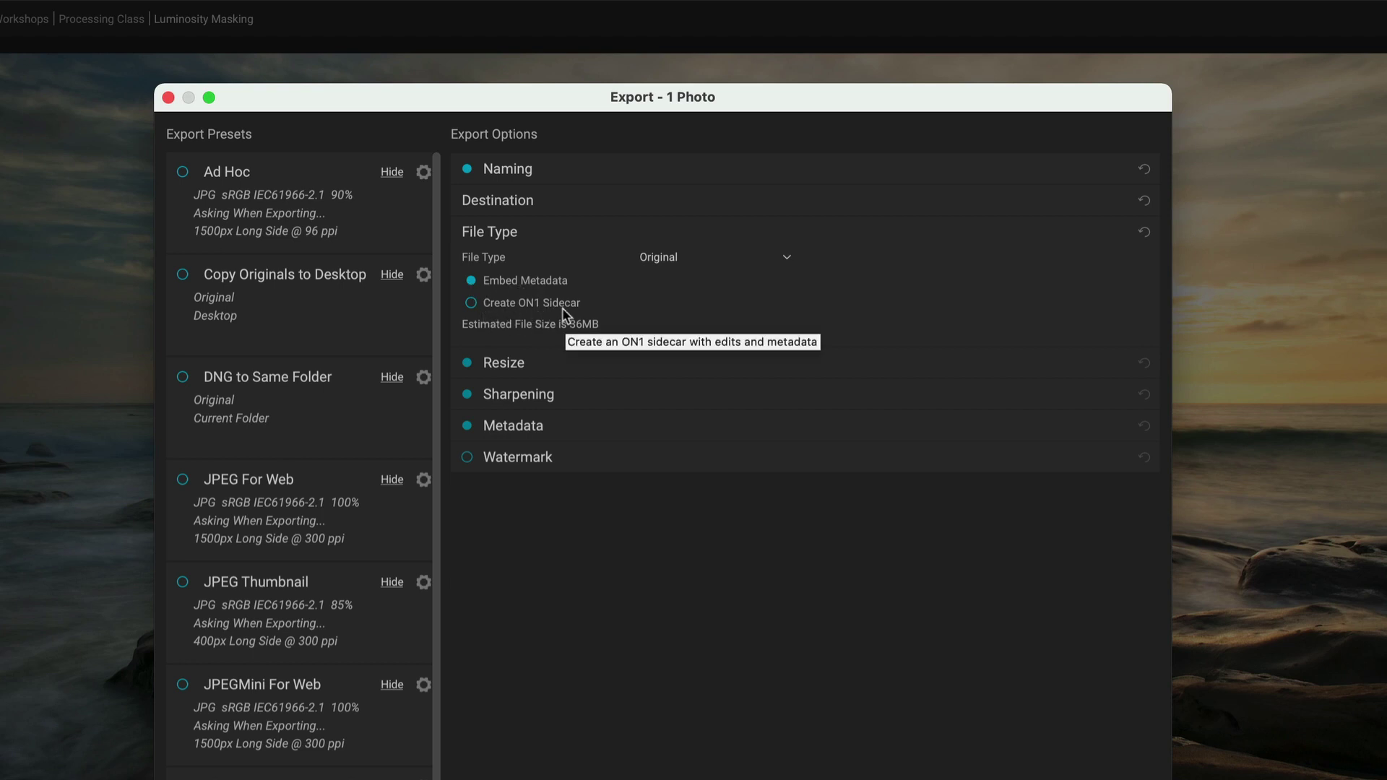
{"action": "left_click", "coordinate": [786, 261]}
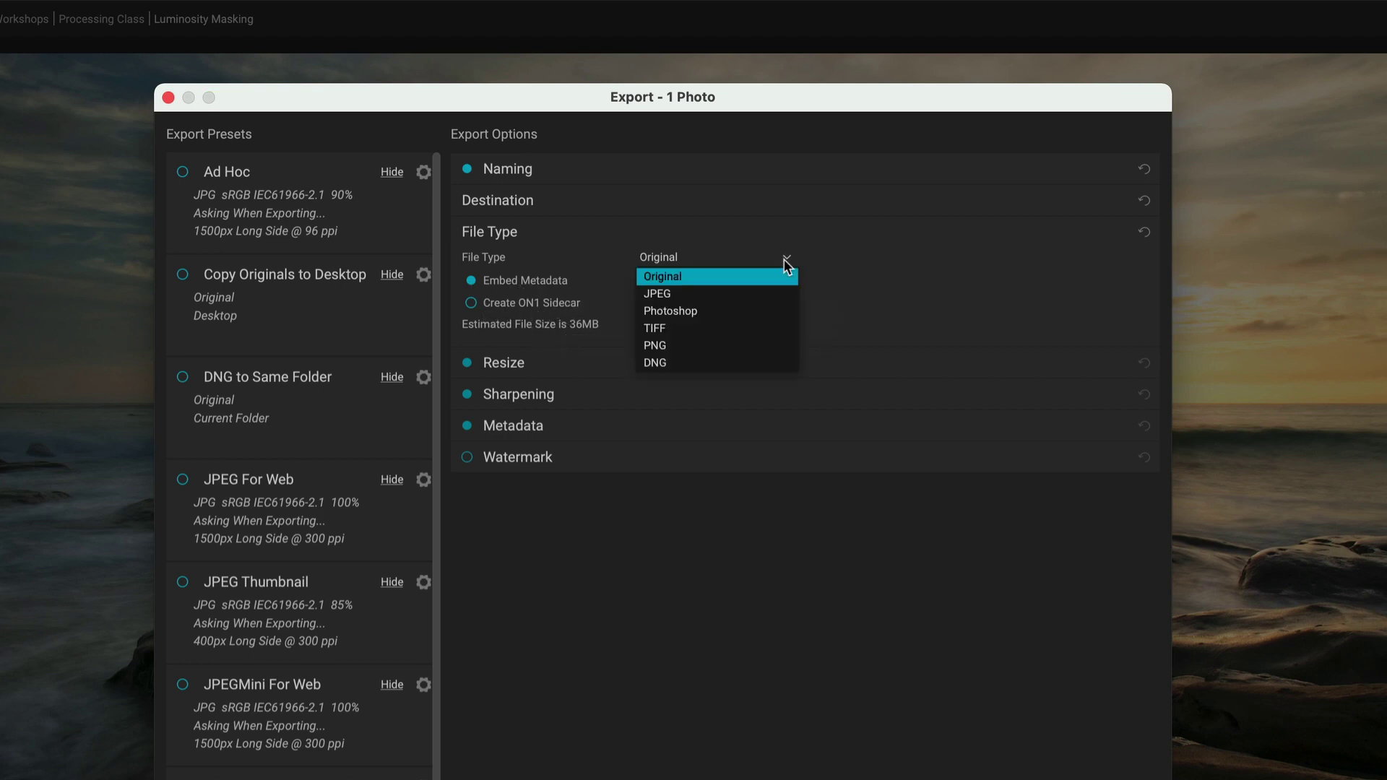
{"action": "left_click", "coordinate": [727, 293]}
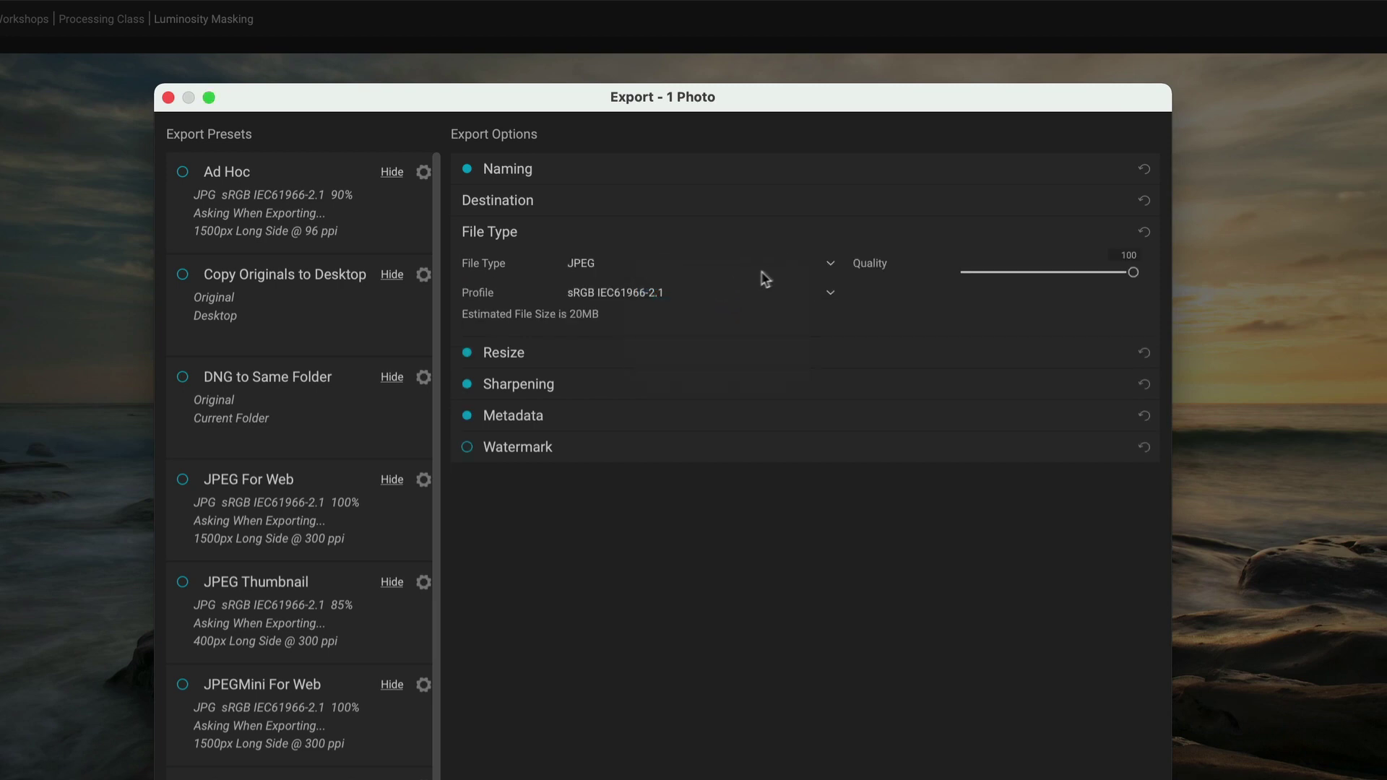
Try the TIFF and DNG file types to compare their export options, and set the type back to JPEG
{"action": "left_click", "coordinate": [829, 265]}
{"action": "left_click", "coordinate": [704, 332]}
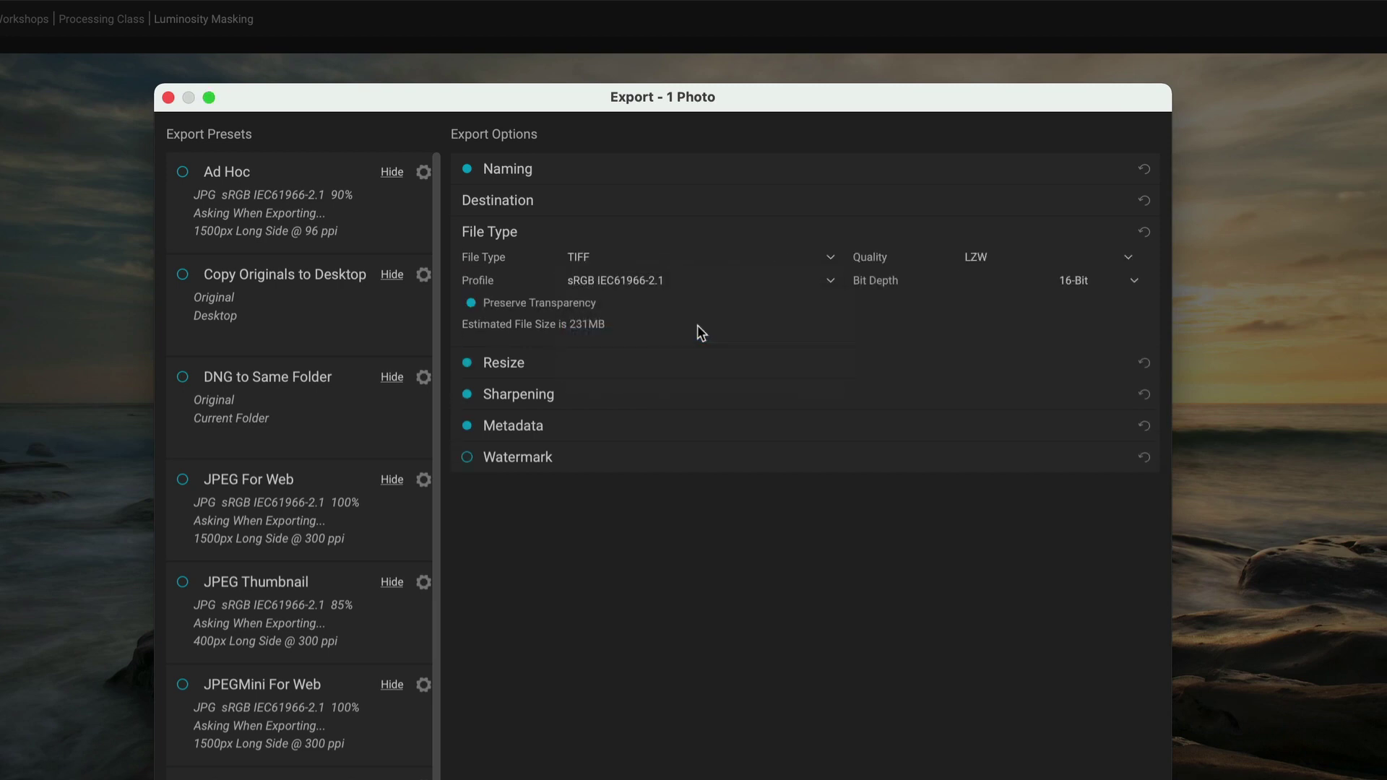
{"action": "left_click", "coordinate": [817, 264]}
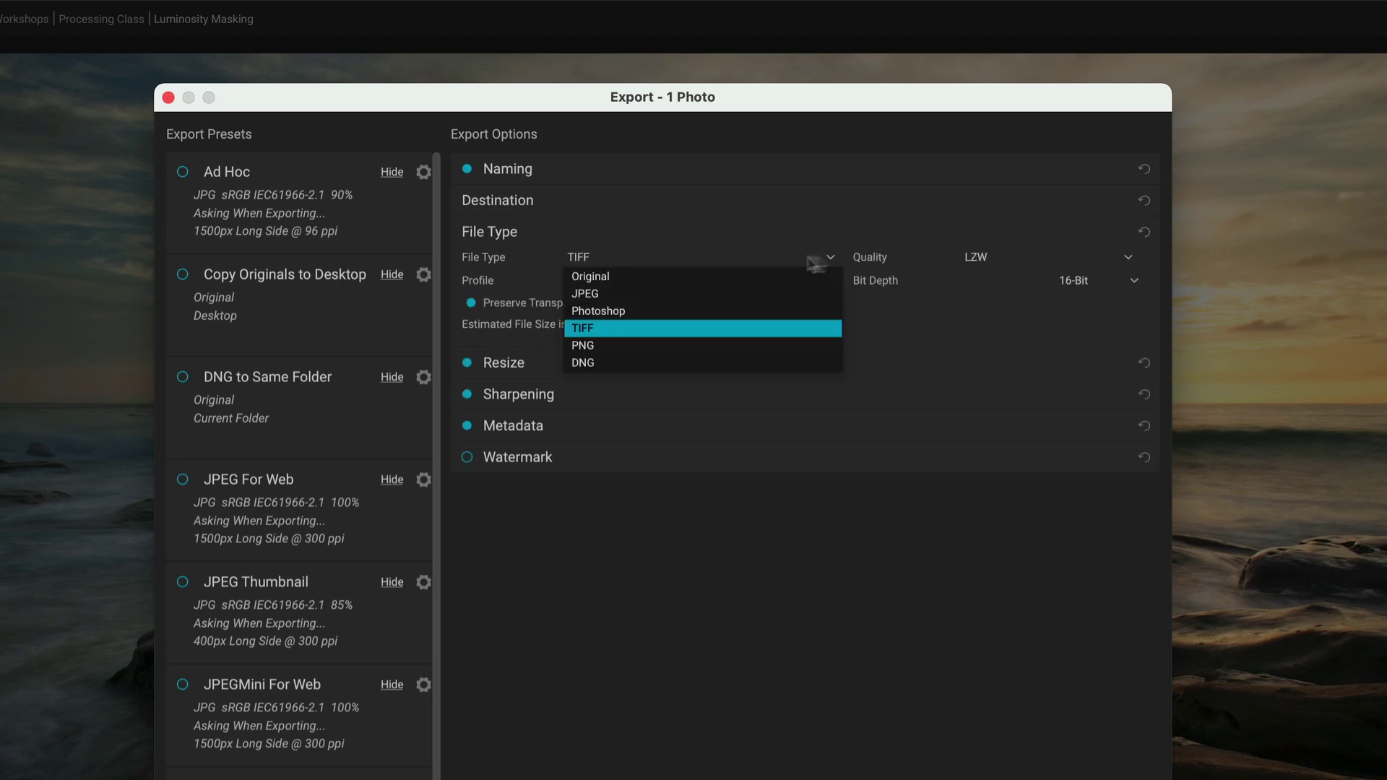
{"action": "left_click", "coordinate": [634, 363]}
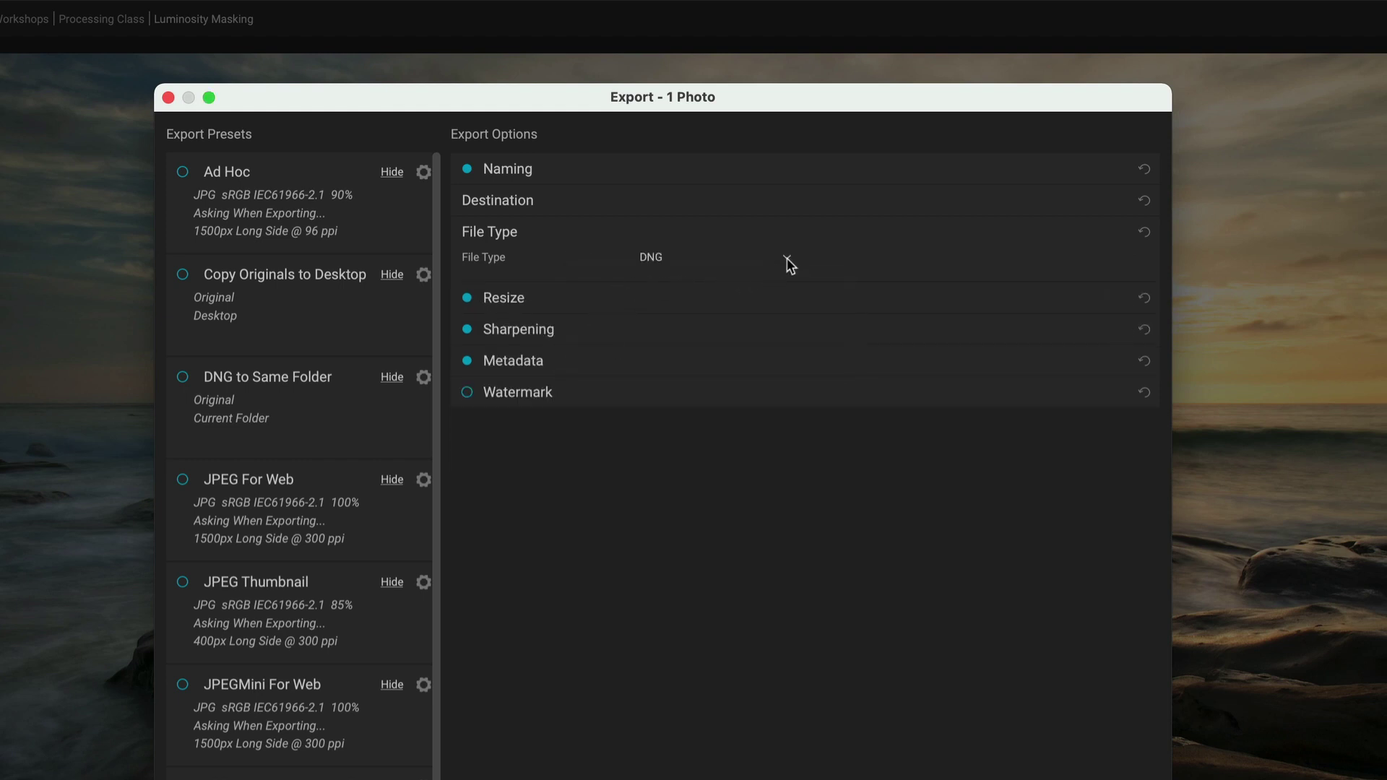
{"action": "left_click", "coordinate": [787, 258]}
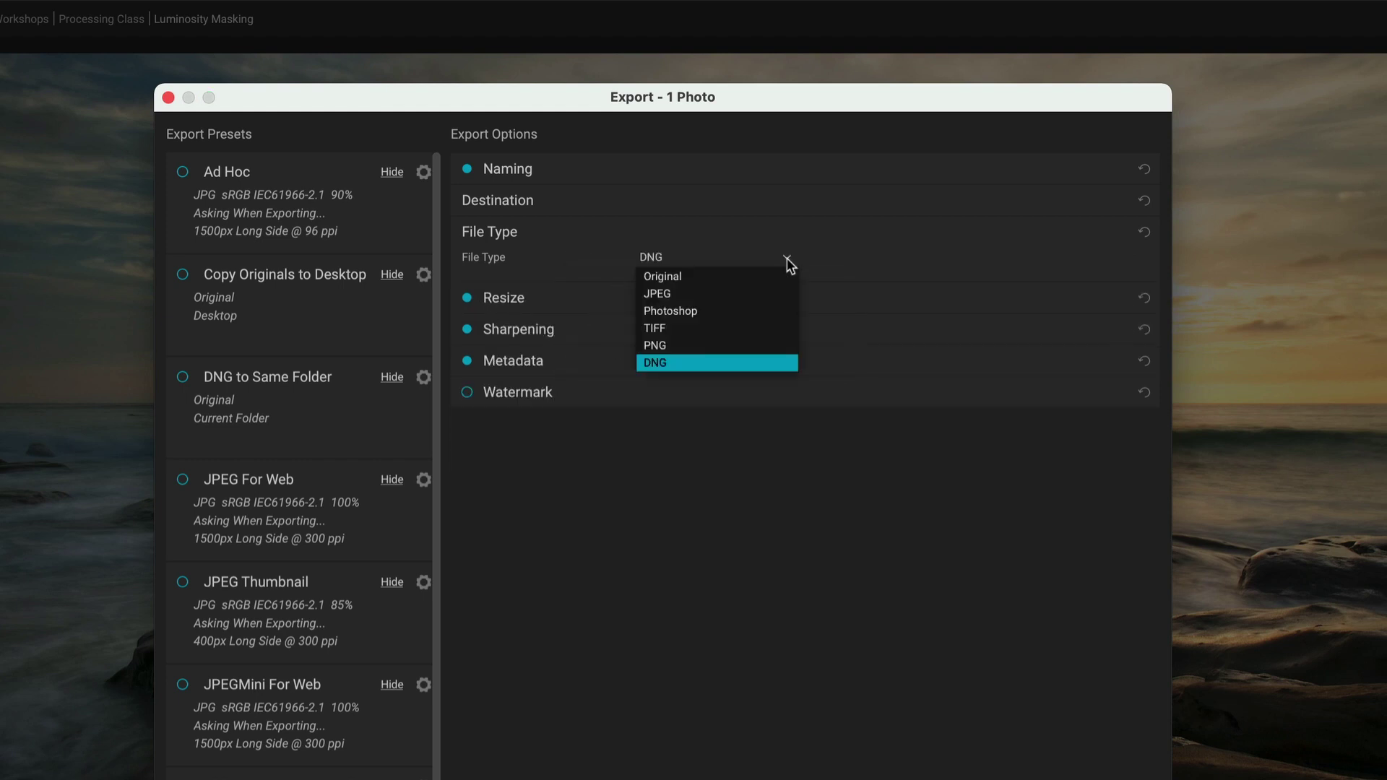
{"action": "left_click", "coordinate": [699, 294]}
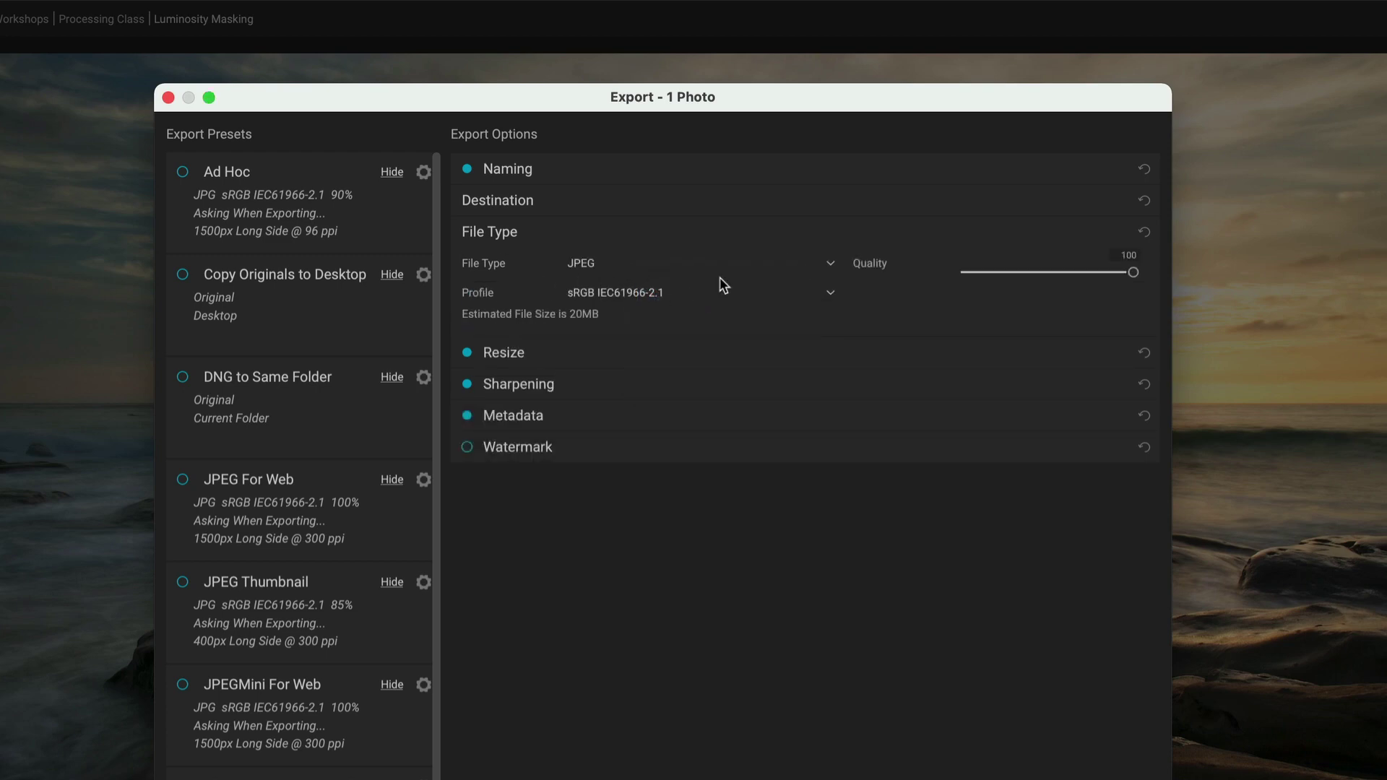
Select the sRGB IEC61966-2.1 profile for the JPEG export and set the quality to 90
{"action": "left_click", "coordinate": [831, 296]}
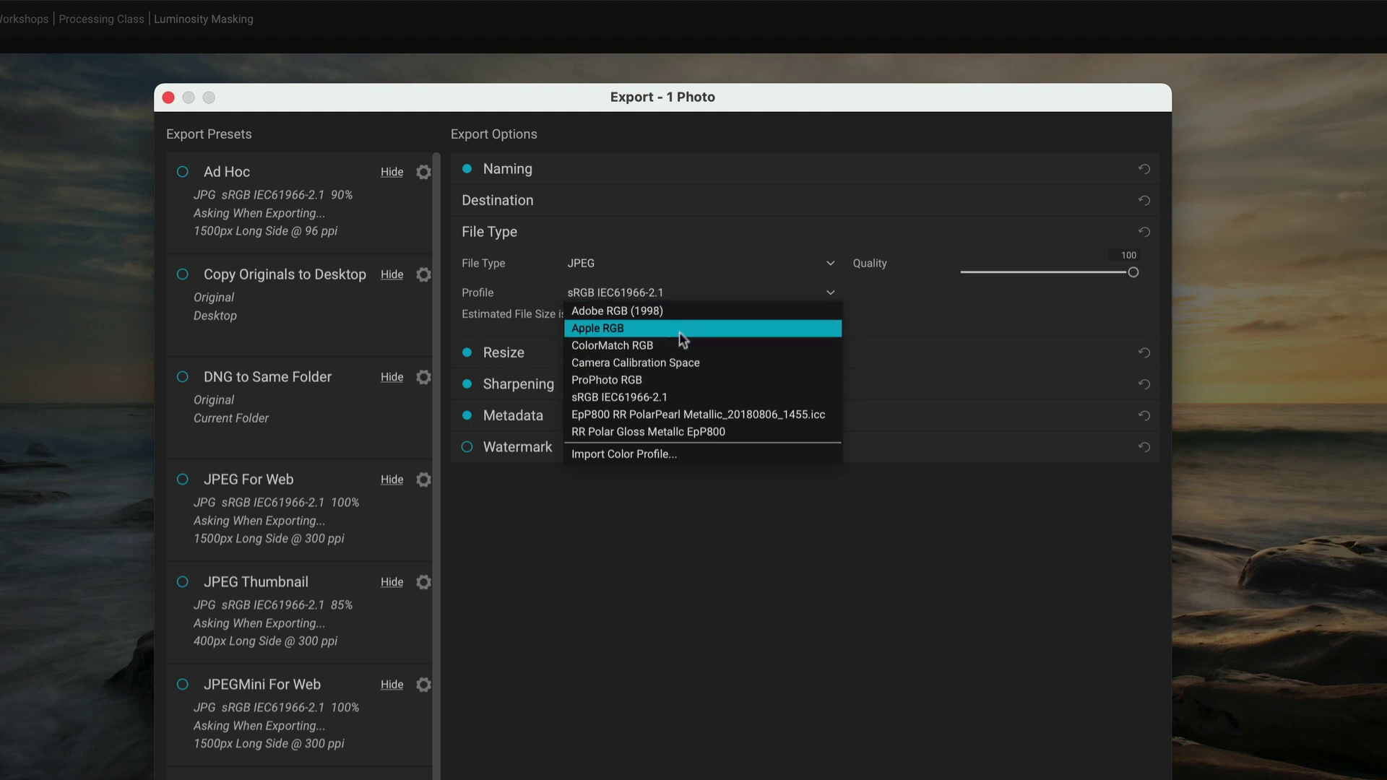
{"action": "left_click", "coordinate": [678, 397]}
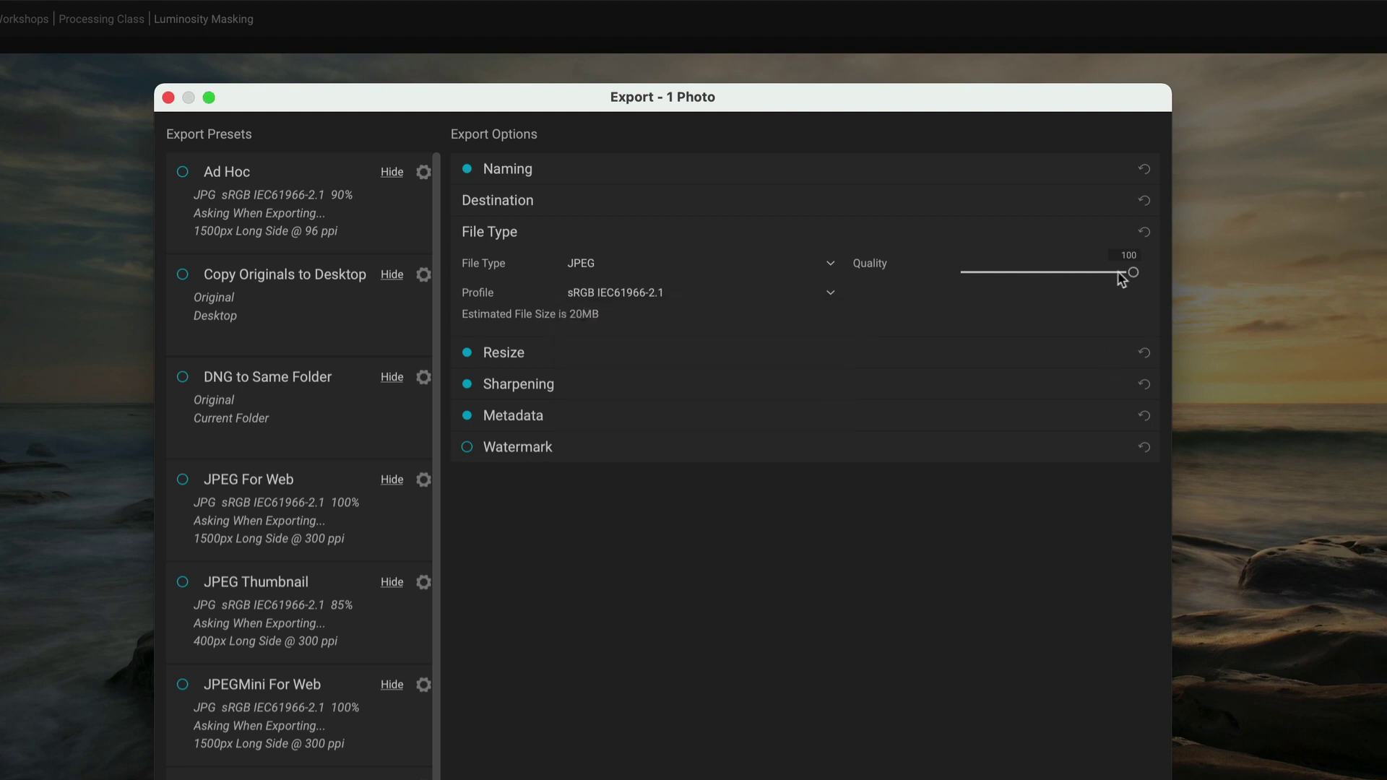
{"action": "left_click_drag", "start_coordinate": [1122, 278], "coordinate": [1093, 280]}
{"action": "left_click_drag", "start_coordinate": [1115, 273], "coordinate": [1149, 281]}
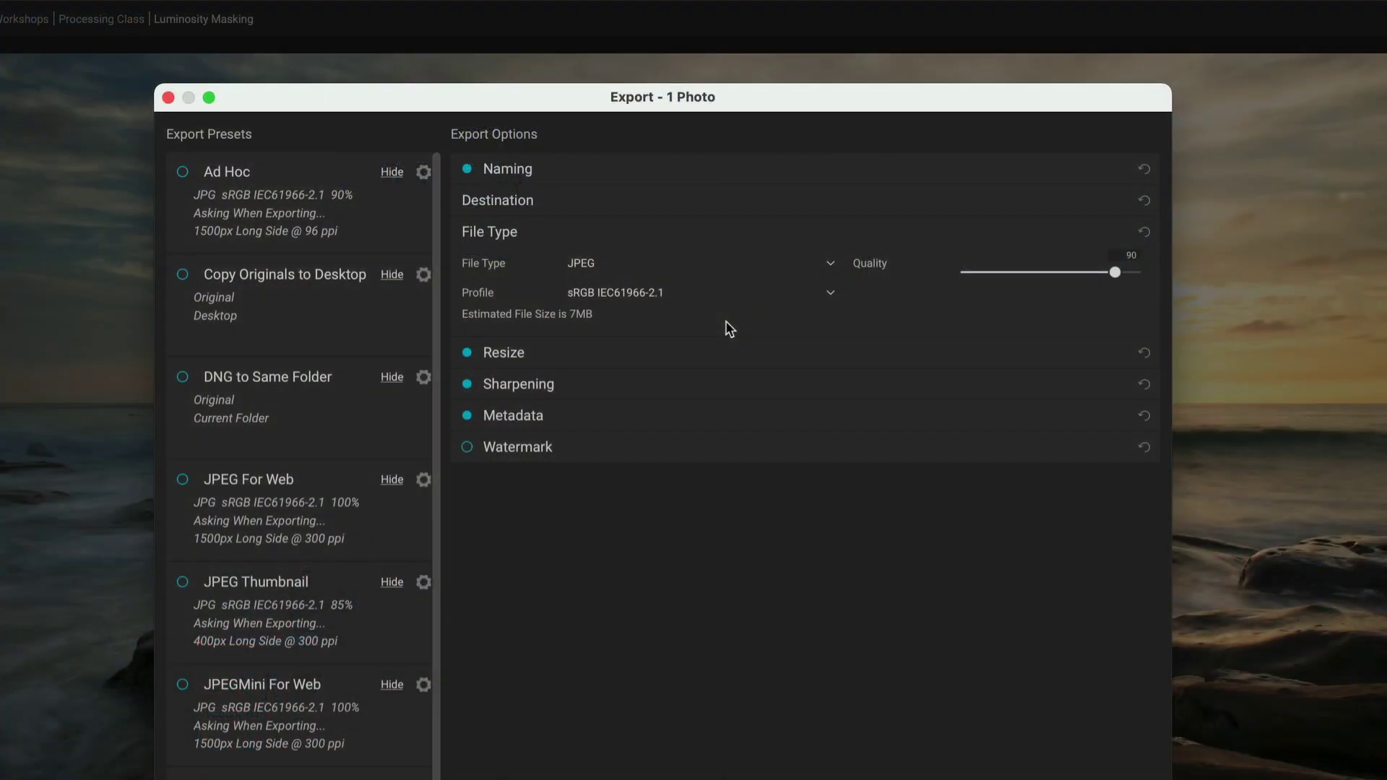
Try the TIFF file type with LZW compression, and set the type back to JPEG
{"action": "left_click", "coordinate": [633, 264]}
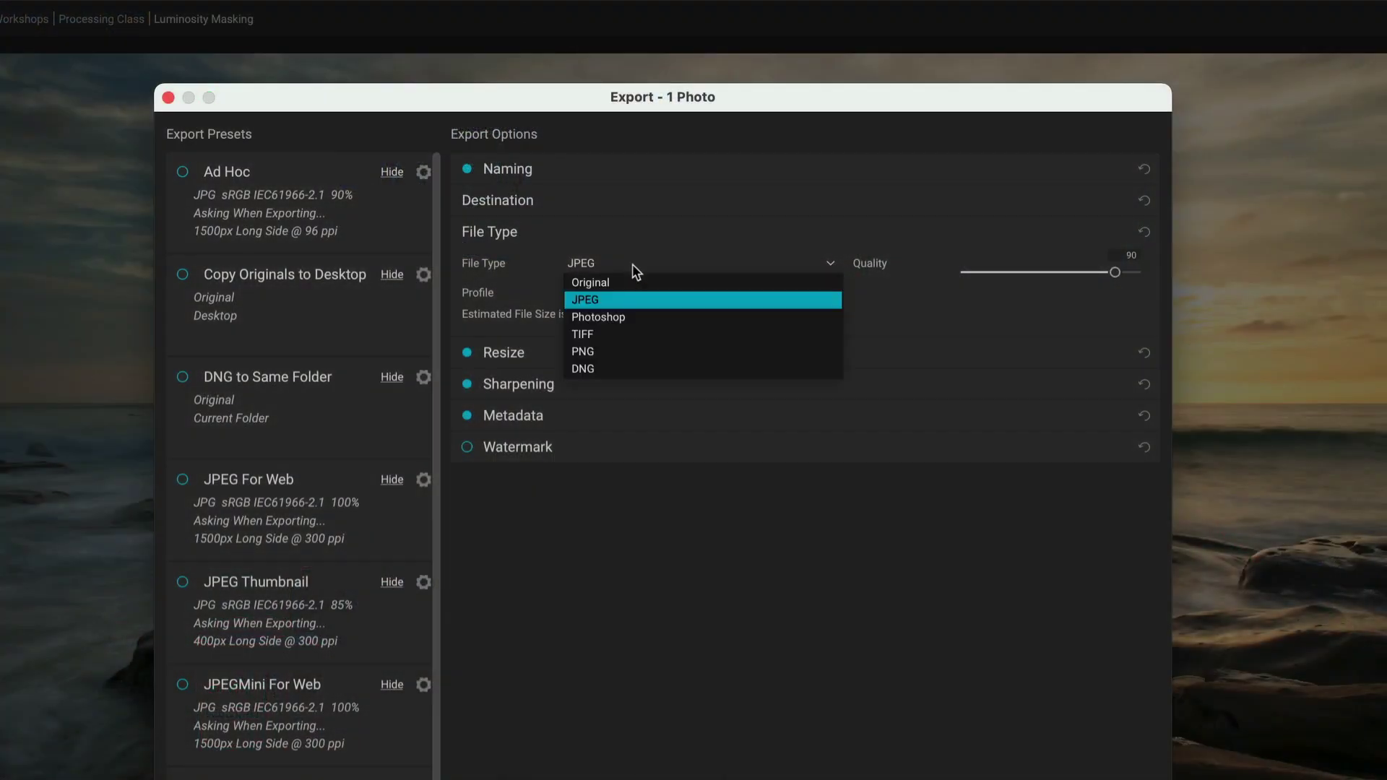
{"action": "left_click", "coordinate": [618, 335]}
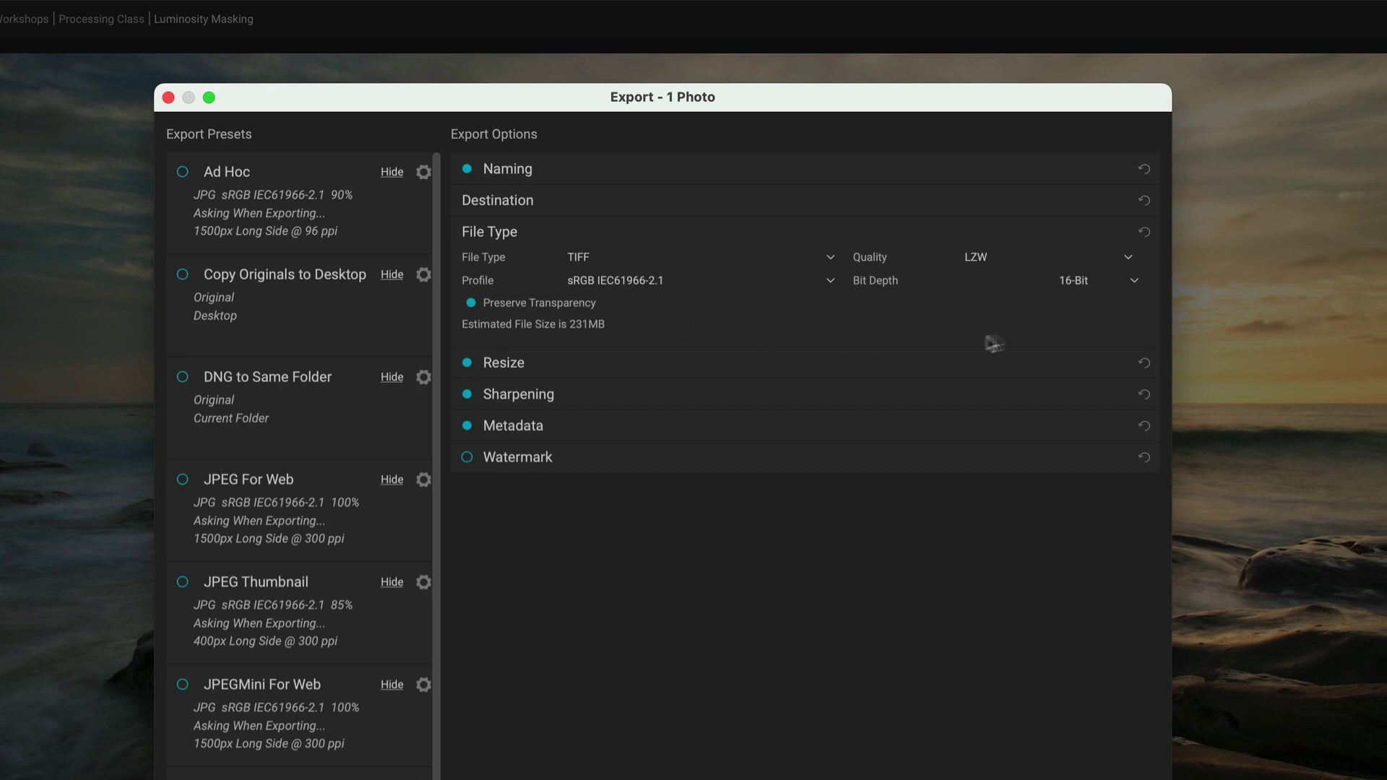
{"action": "left_click", "coordinate": [1003, 257]}
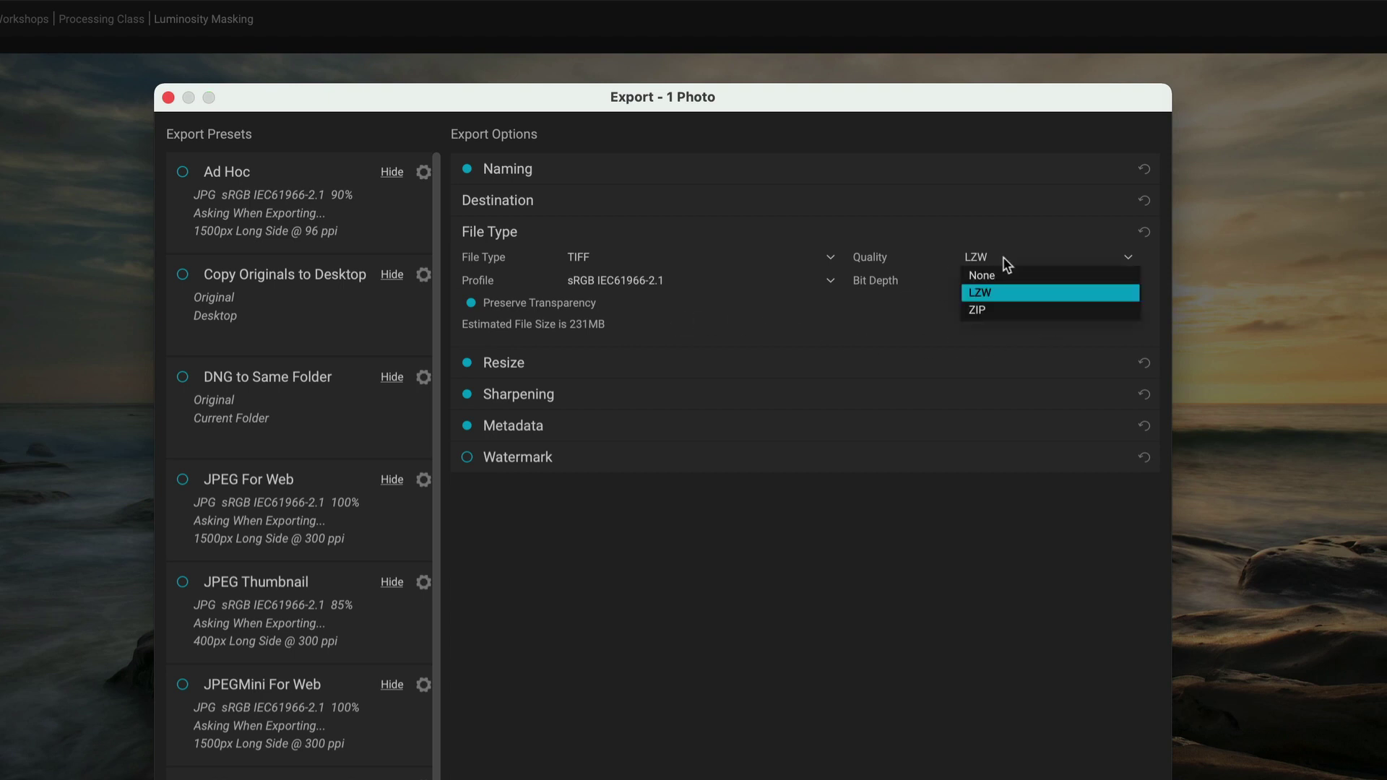
{"action": "left_click", "coordinate": [1000, 293]}
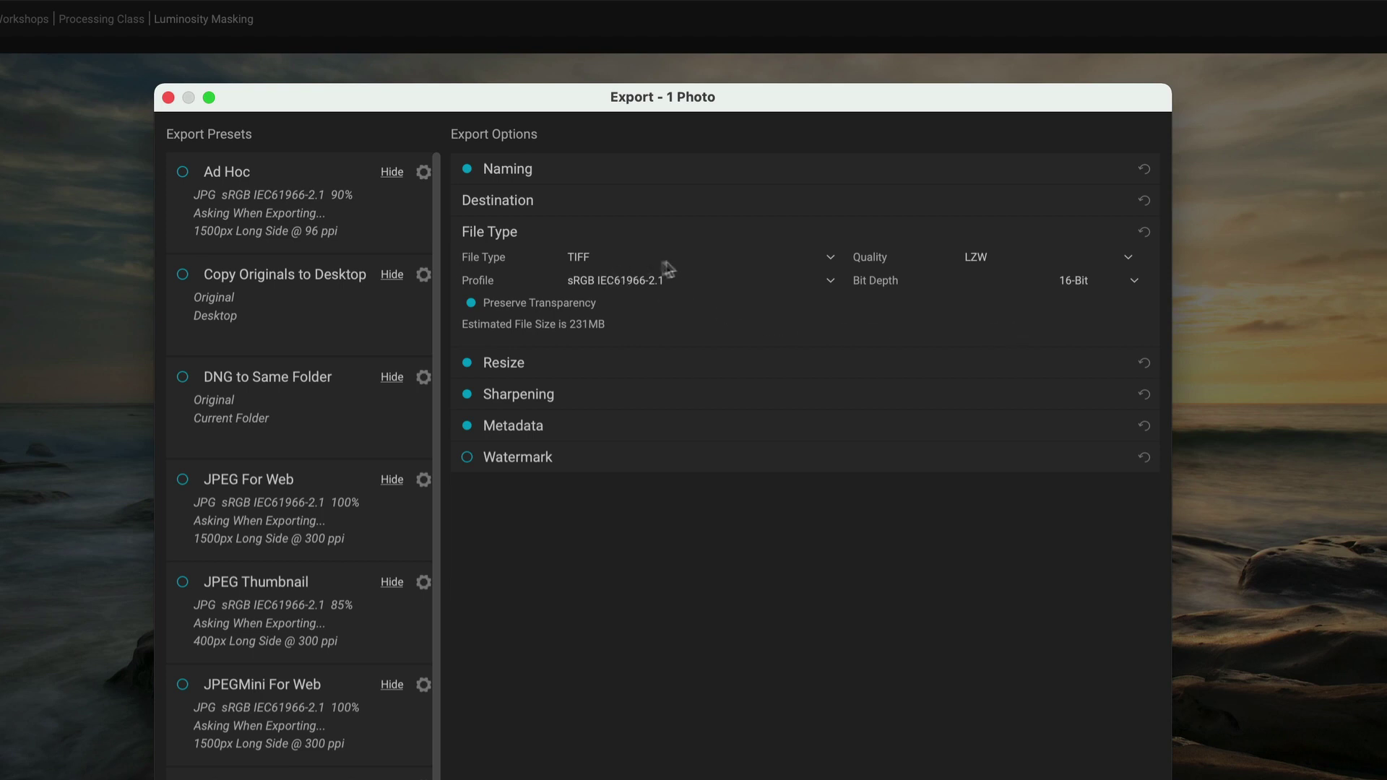
{"action": "left_click", "coordinate": [685, 258]}
{"action": "left_click", "coordinate": [658, 296]}
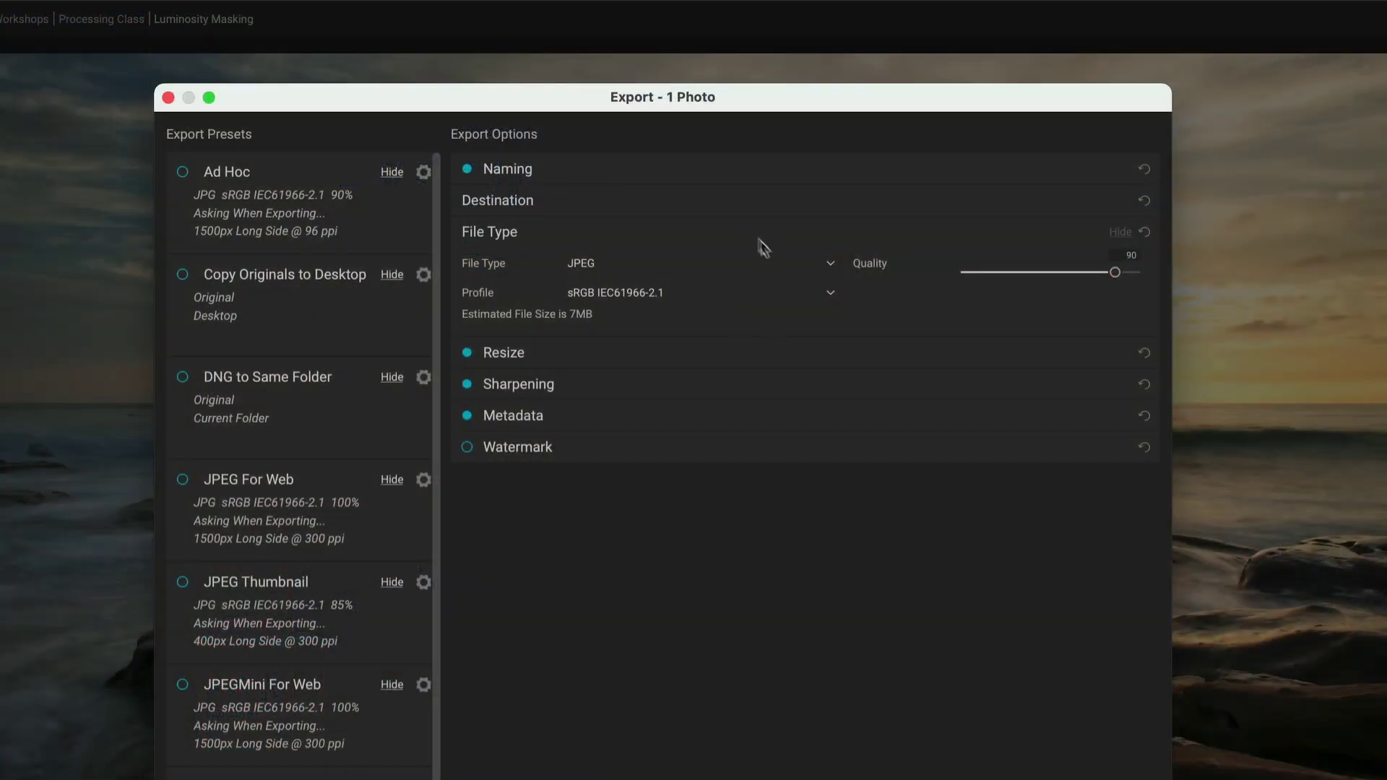
Show the resize options and try resizing by Width, set to 8 inches
{"action": "mouse_move", "coordinate": [1056, 346]}
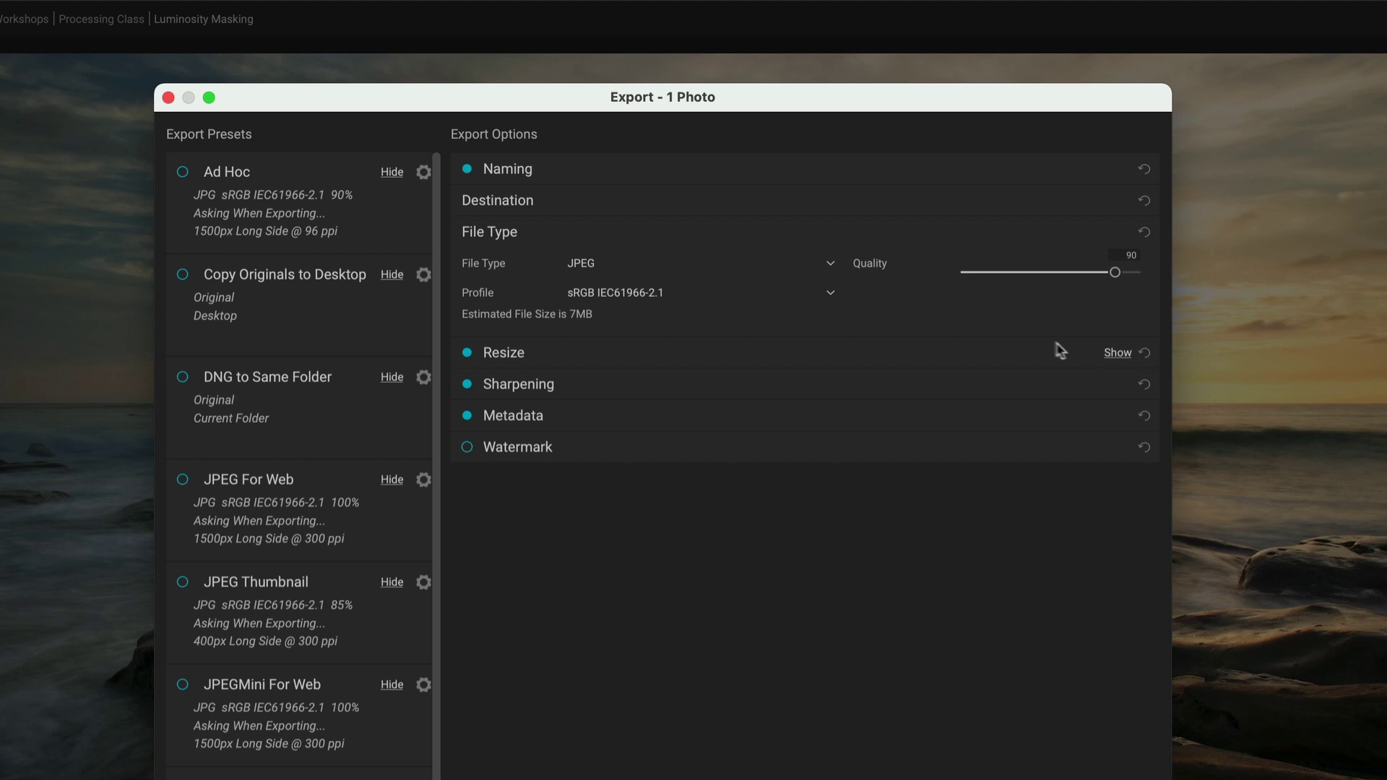
{"action": "left_click", "coordinate": [1117, 354]}
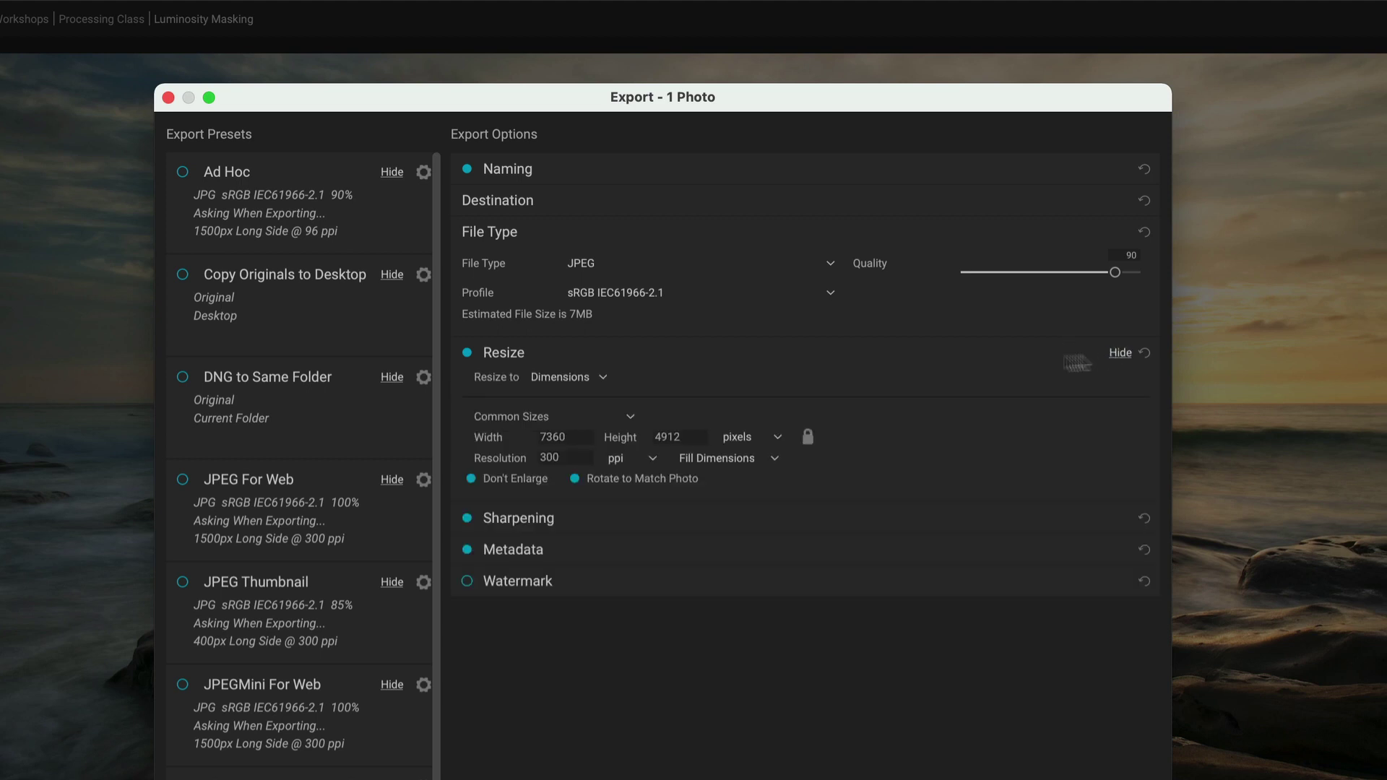
{"action": "left_click", "coordinate": [604, 378]}
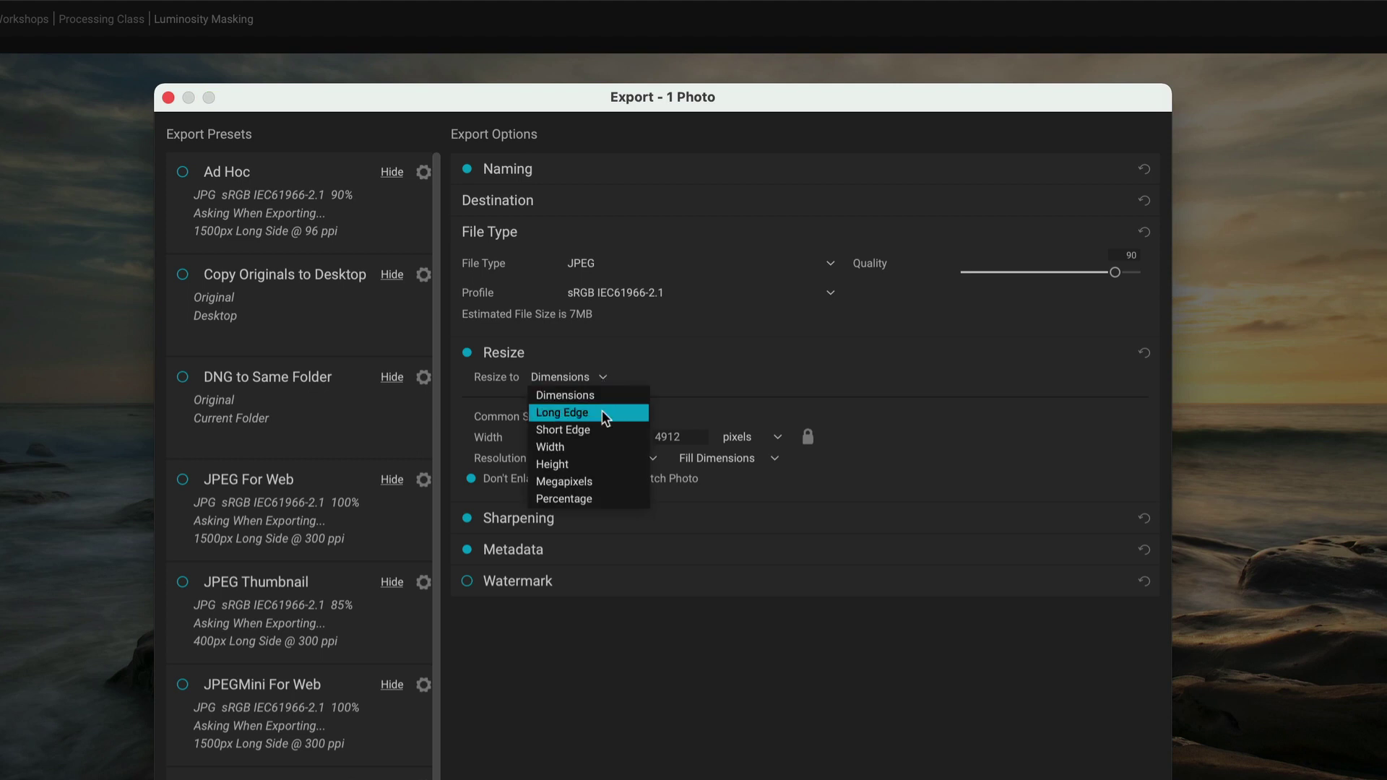
{"action": "left_click", "coordinate": [591, 448]}
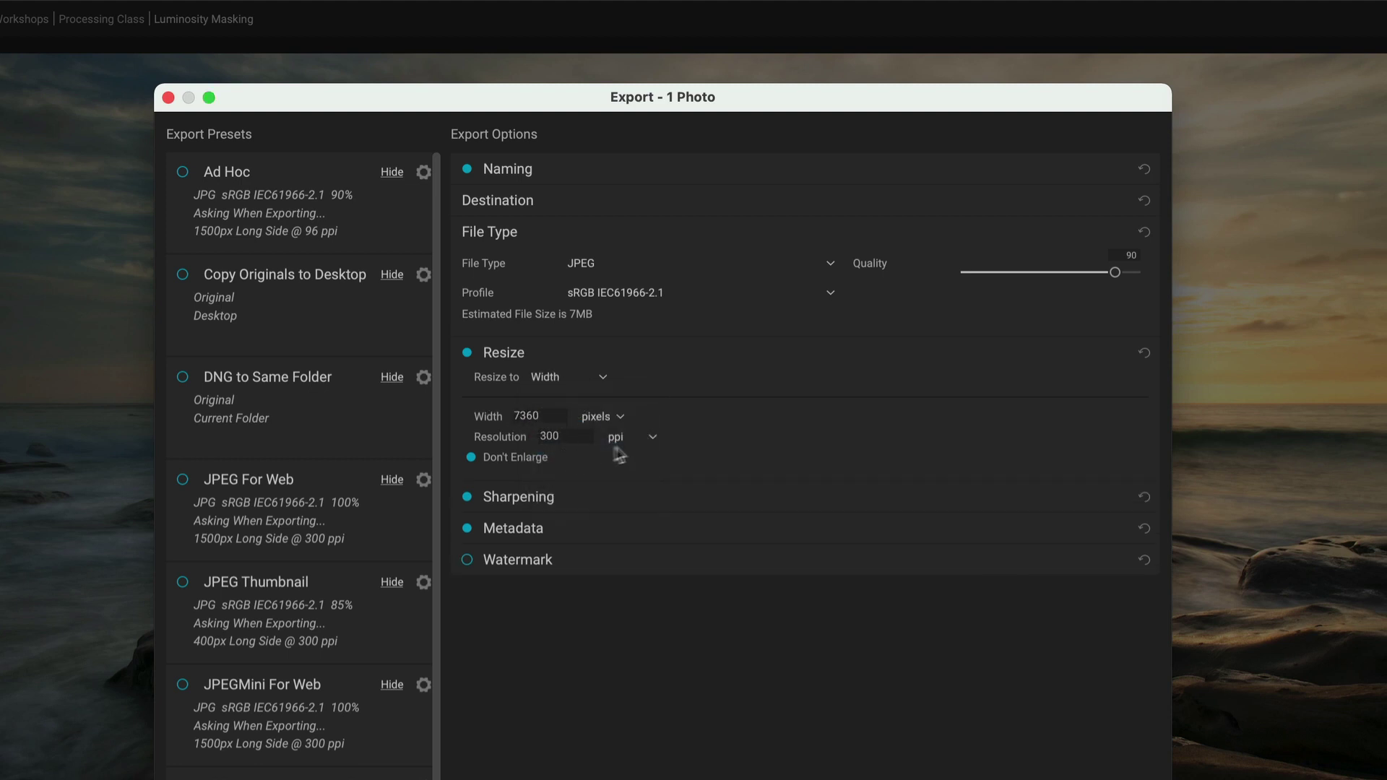
{"action": "left_click", "coordinate": [652, 439]}
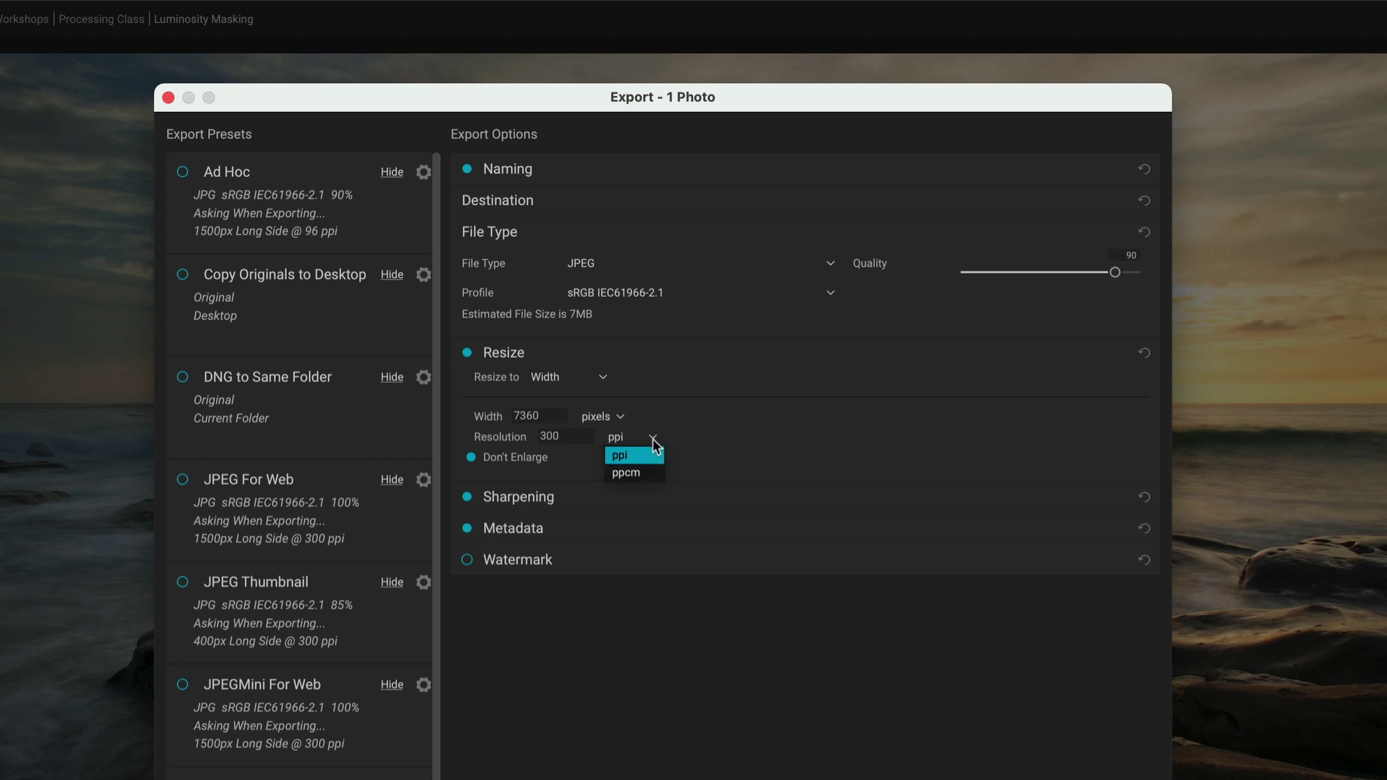
{"action": "left_click", "coordinate": [654, 441]}
{"action": "left_click", "coordinate": [618, 414]}
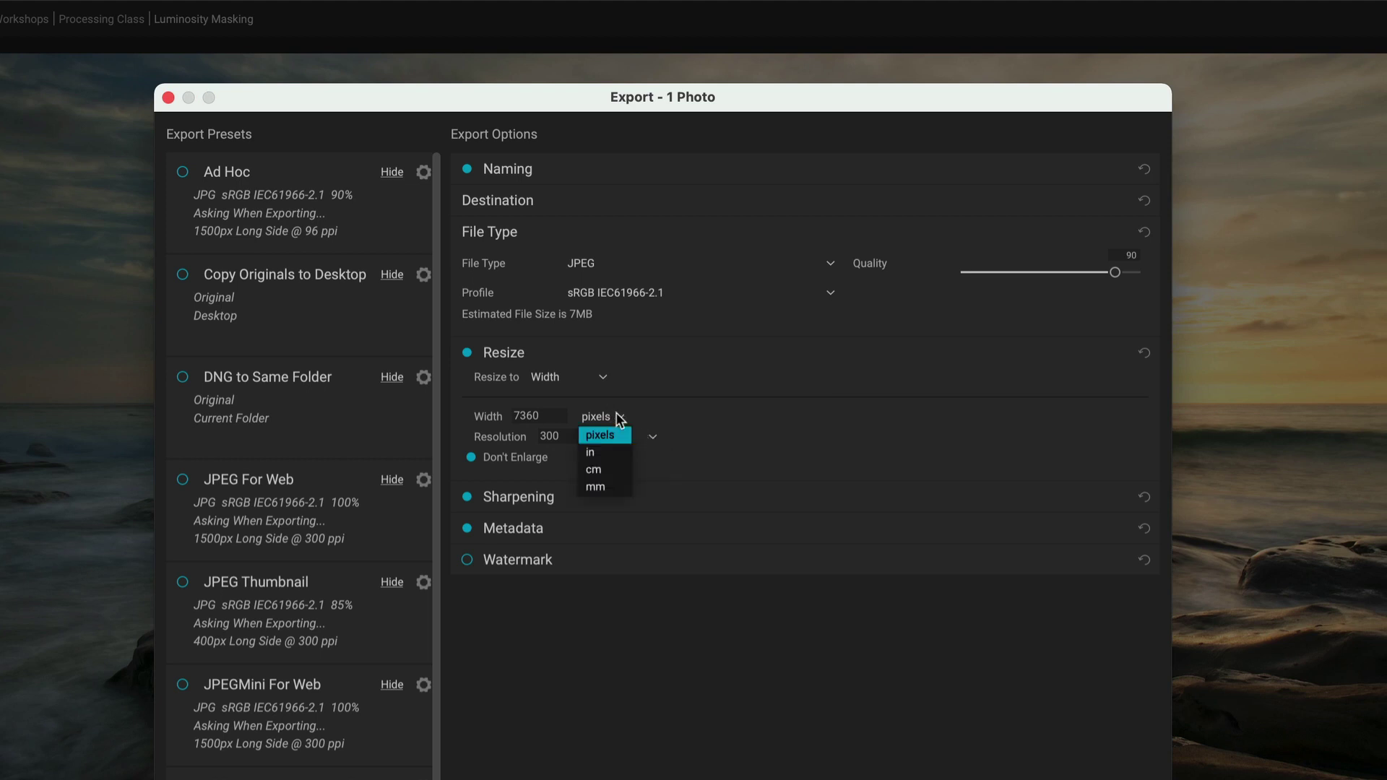
{"action": "left_click", "coordinate": [611, 451]}
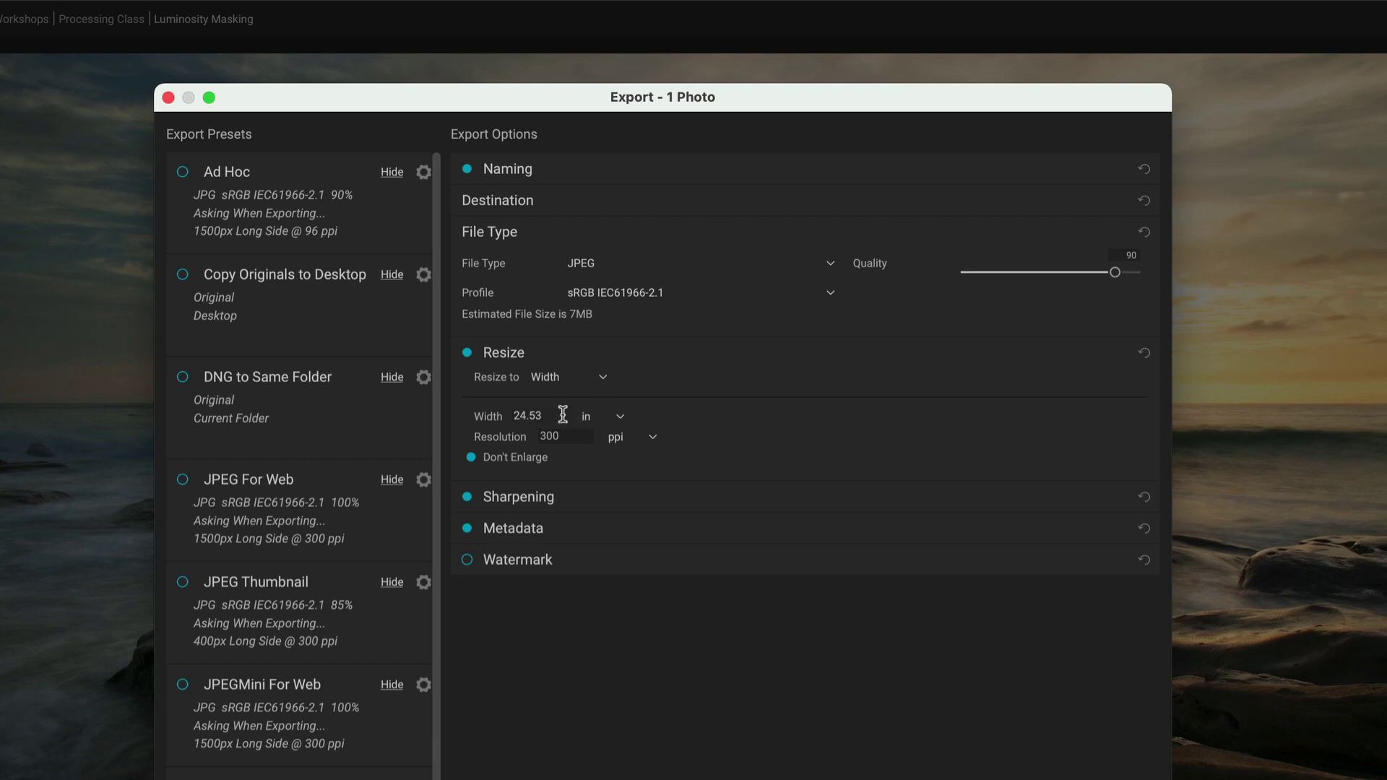
{"action": "left_click_drag", "start_coordinate": [557, 415], "coordinate": [492, 421]}
{"action": "type", "text": "8"}
{"action": "key", "text": "Tab"}
Try the Megapixels and Percentage resize methods to compare their settings
{"action": "left_click", "coordinate": [602, 379]}
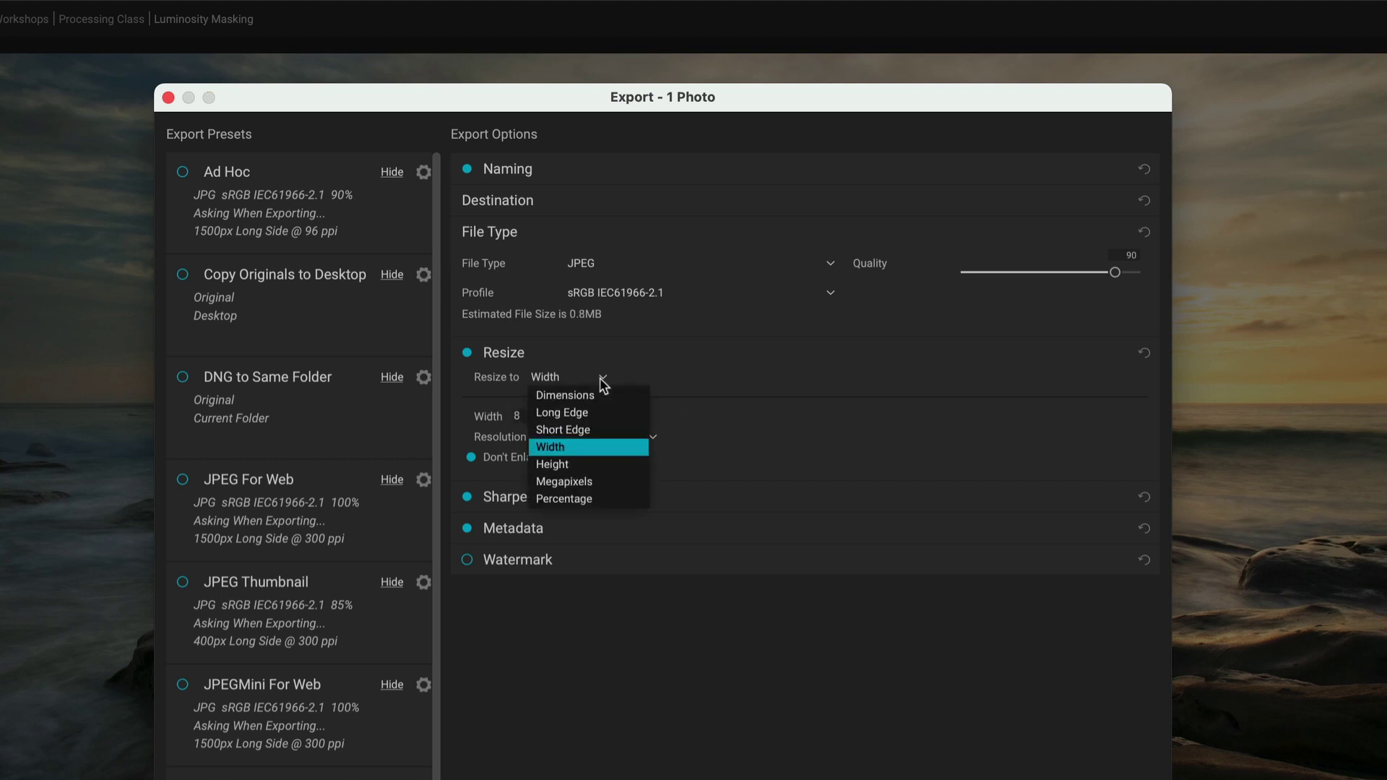
{"action": "left_click", "coordinate": [592, 482]}
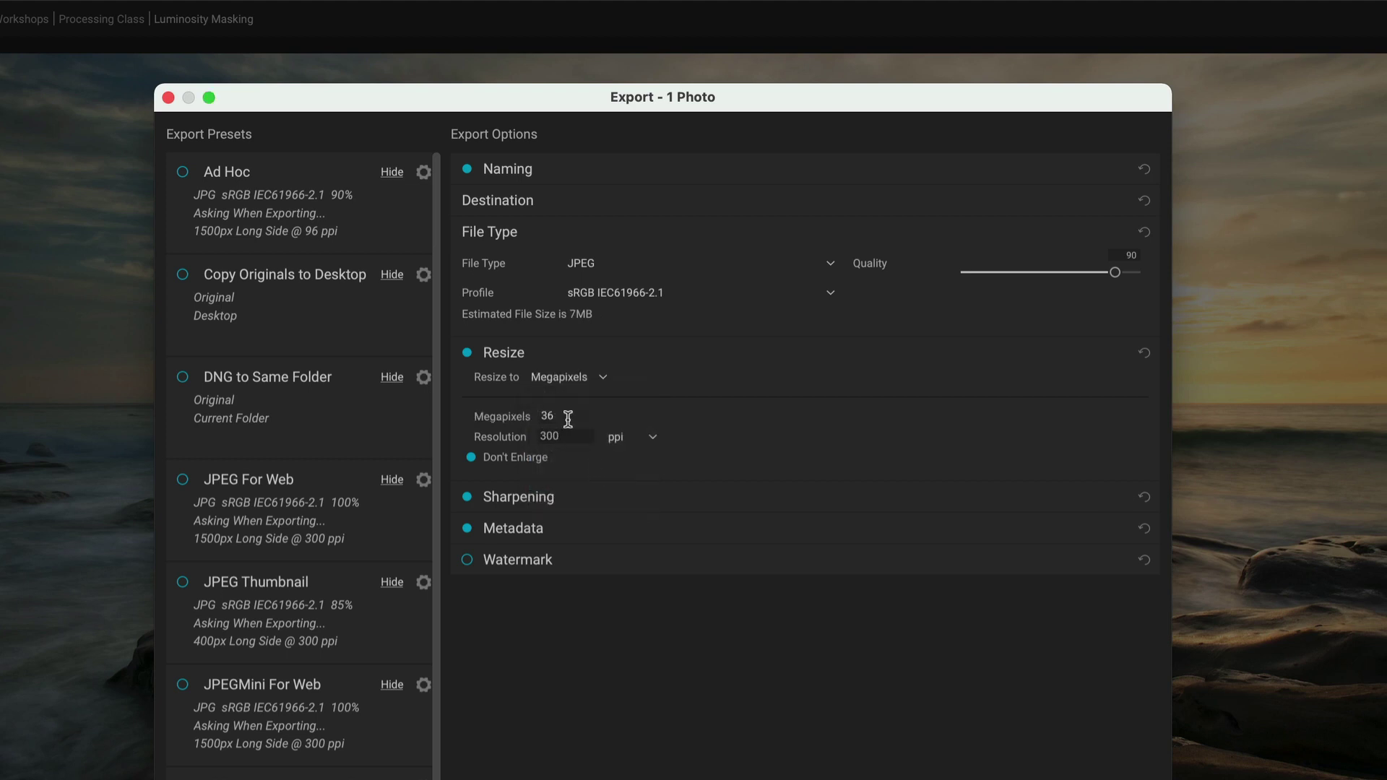
{"action": "left_click", "coordinate": [603, 378]}
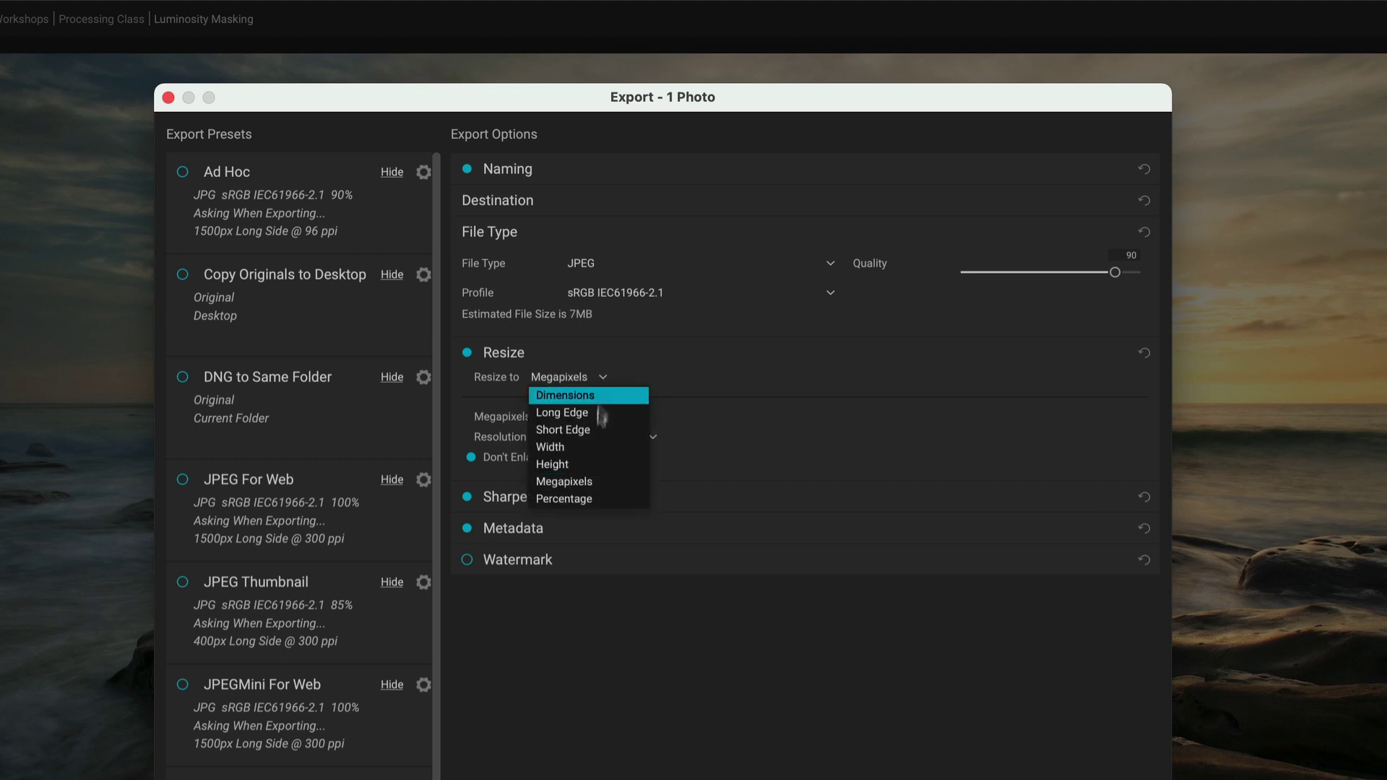
{"action": "left_click", "coordinate": [593, 491]}
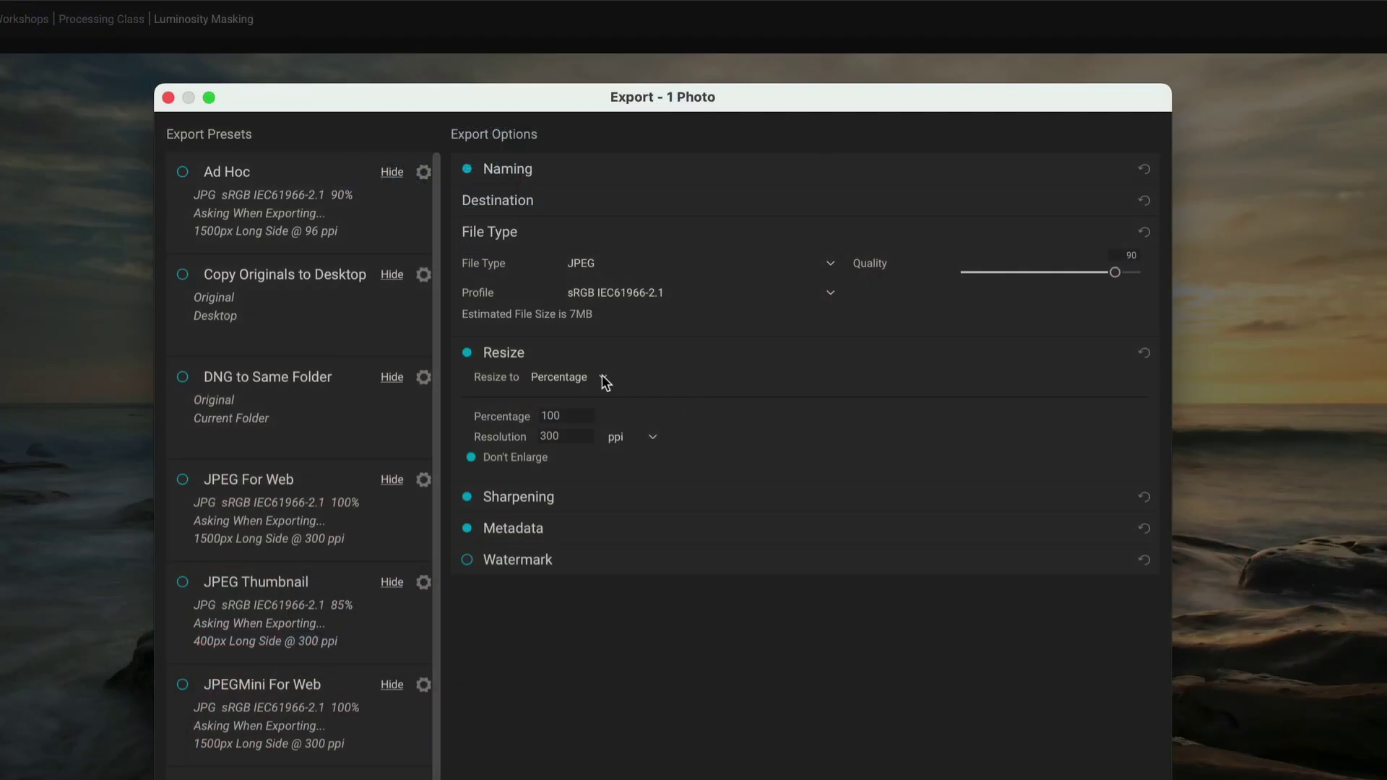
Resize the export by Long Edge, trying 3000 pixels and then setting the edge to 1500 pixels
{"action": "left_click", "coordinate": [605, 380]}
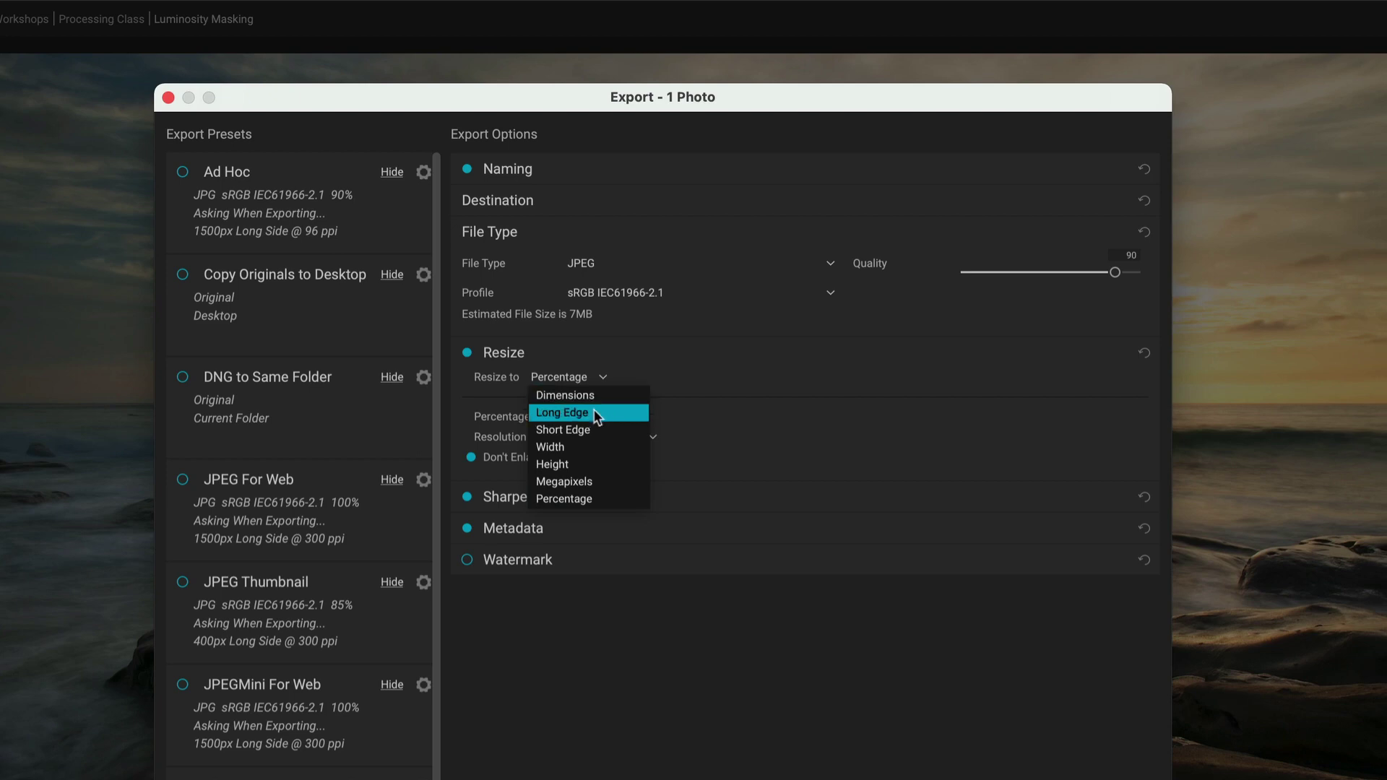
{"action": "left_click", "coordinate": [610, 411]}
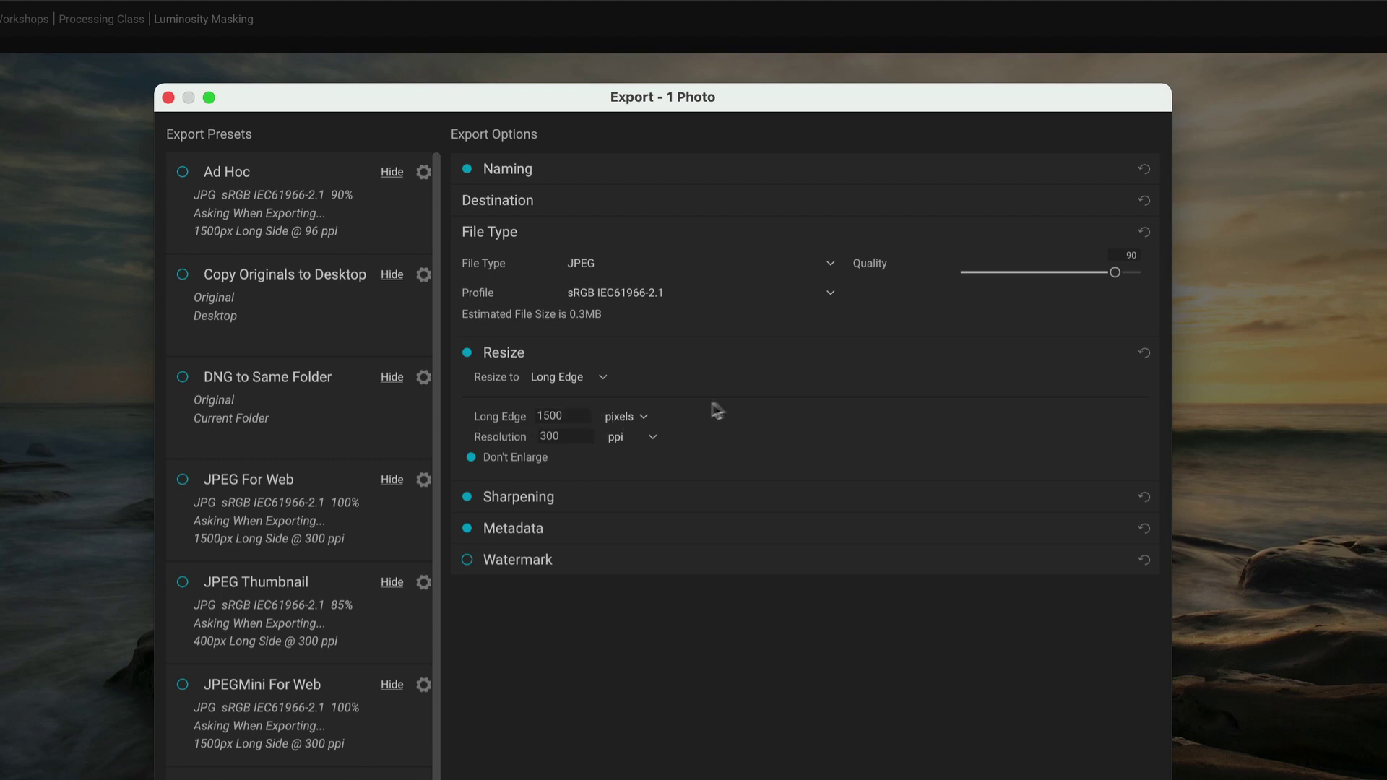
{"action": "left_click", "coordinate": [577, 419]}
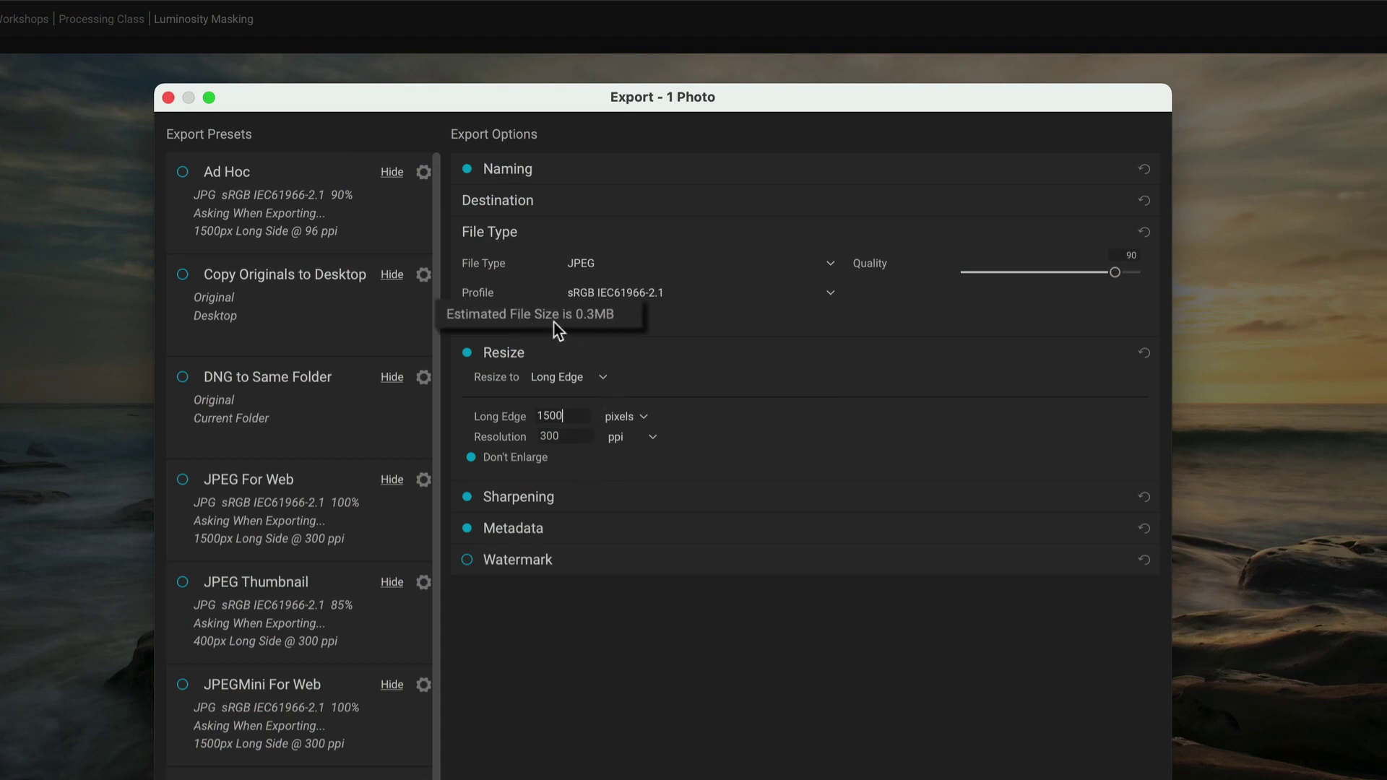
{"action": "double_click", "coordinate": [571, 416]}
{"action": "type", "text": "3000"}
{"action": "left_click_drag", "start_coordinate": [568, 413], "coordinate": [536, 421]}
{"action": "type", "text": "150"}
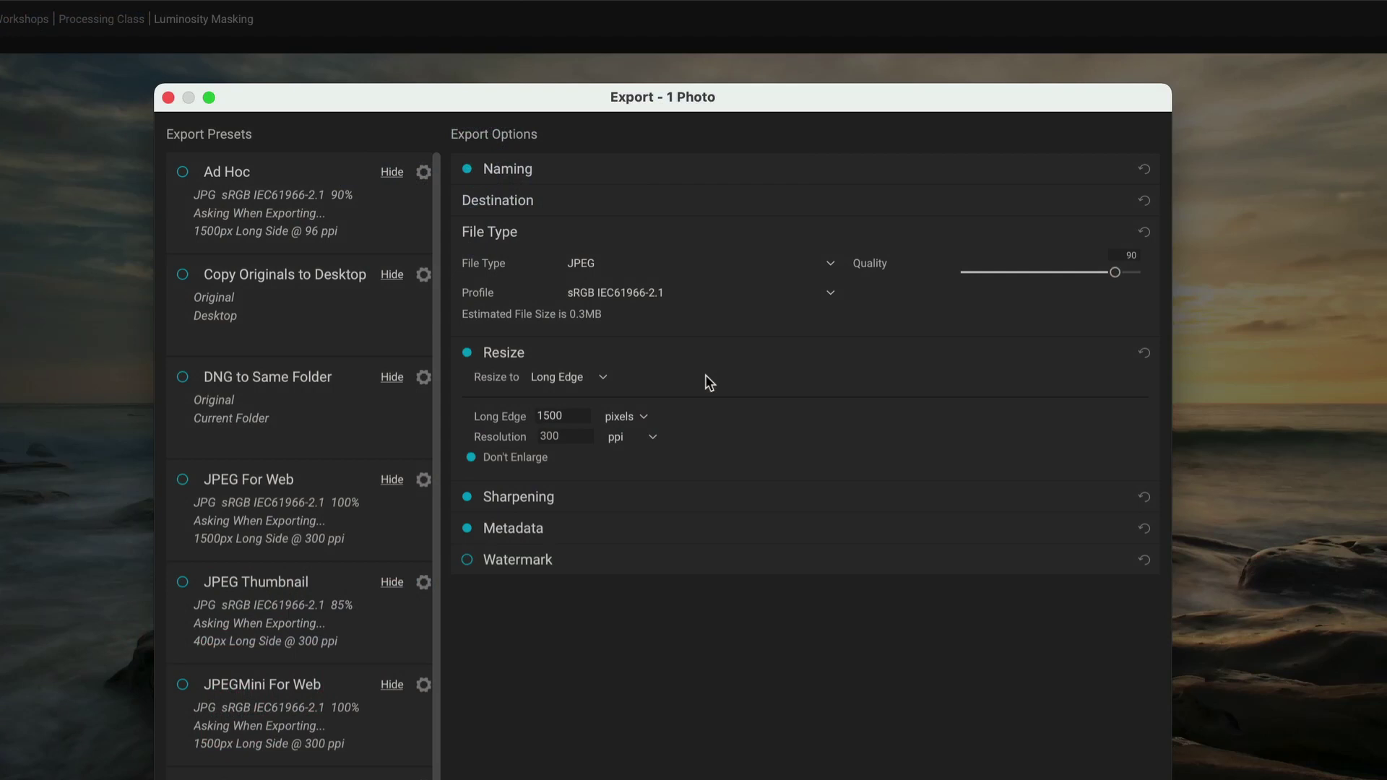
{"action": "left_click", "coordinate": [605, 378]}
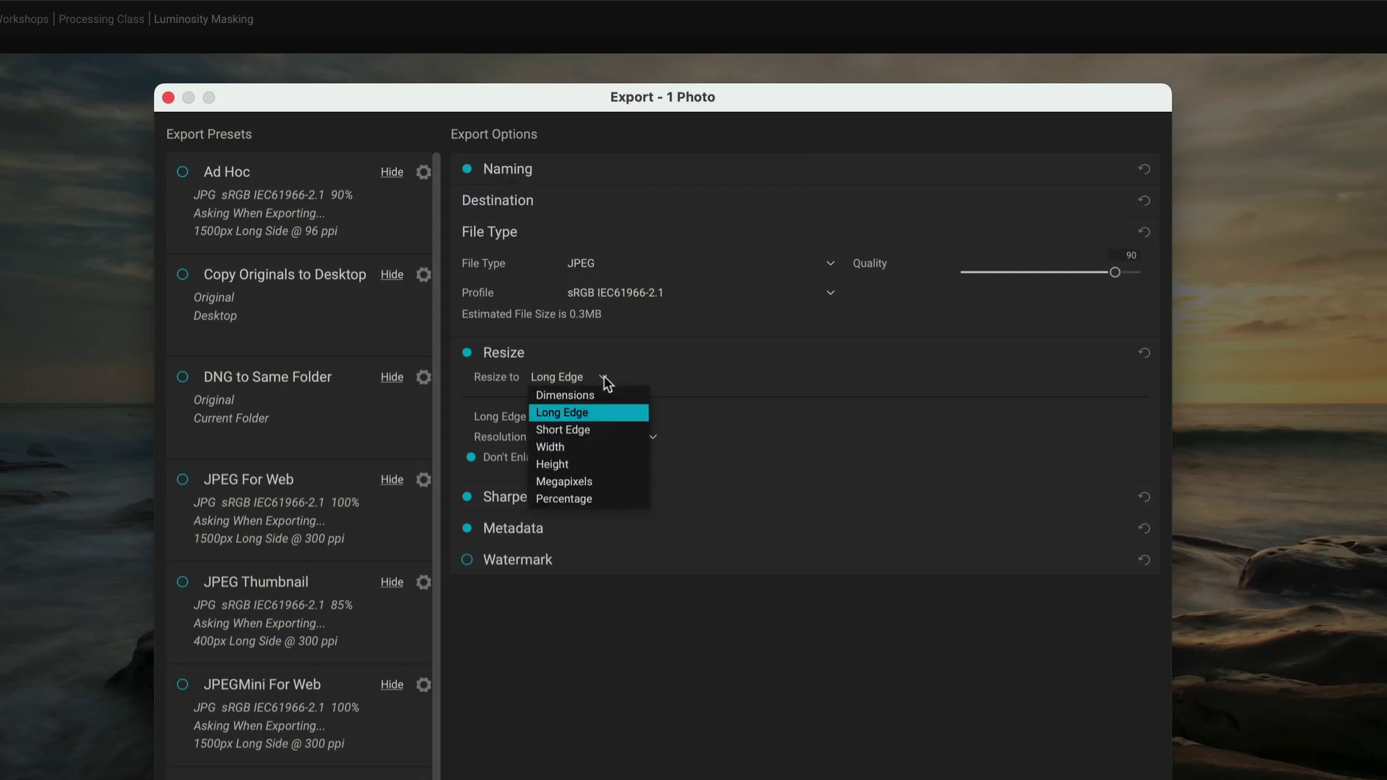
{"action": "left_click", "coordinate": [606, 413]}
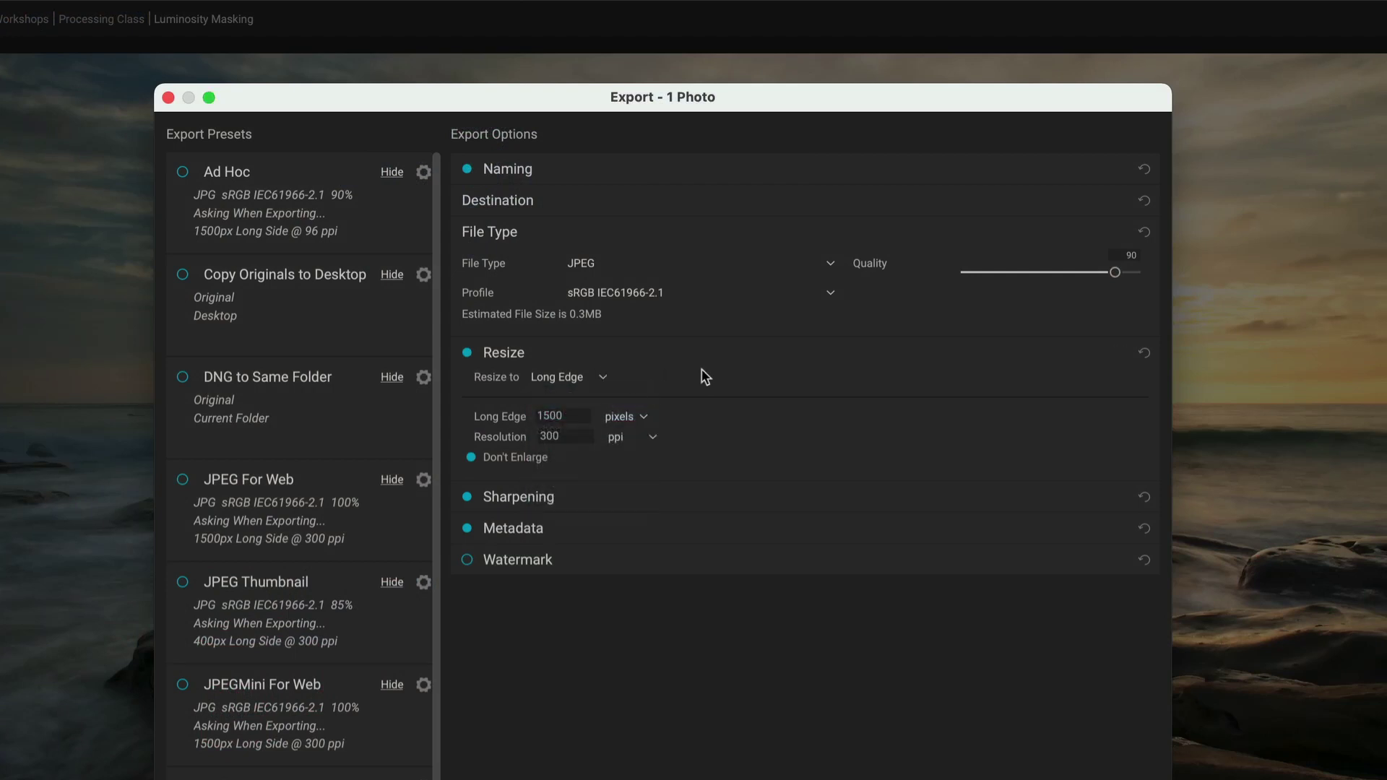
Turn resizing off and on again, and collapse the File Type and Resize sections
{"action": "left_click", "coordinate": [467, 353]}
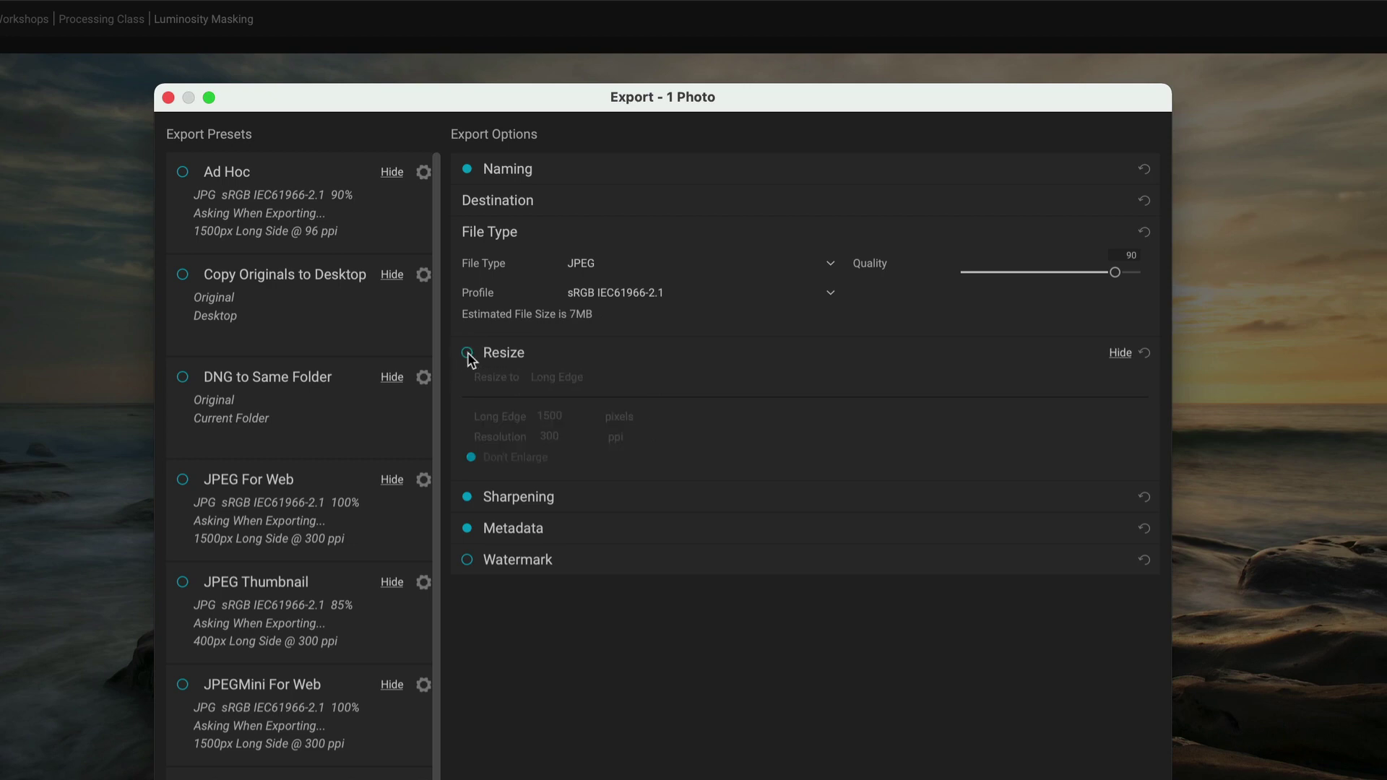
{"action": "left_click", "coordinate": [468, 353]}
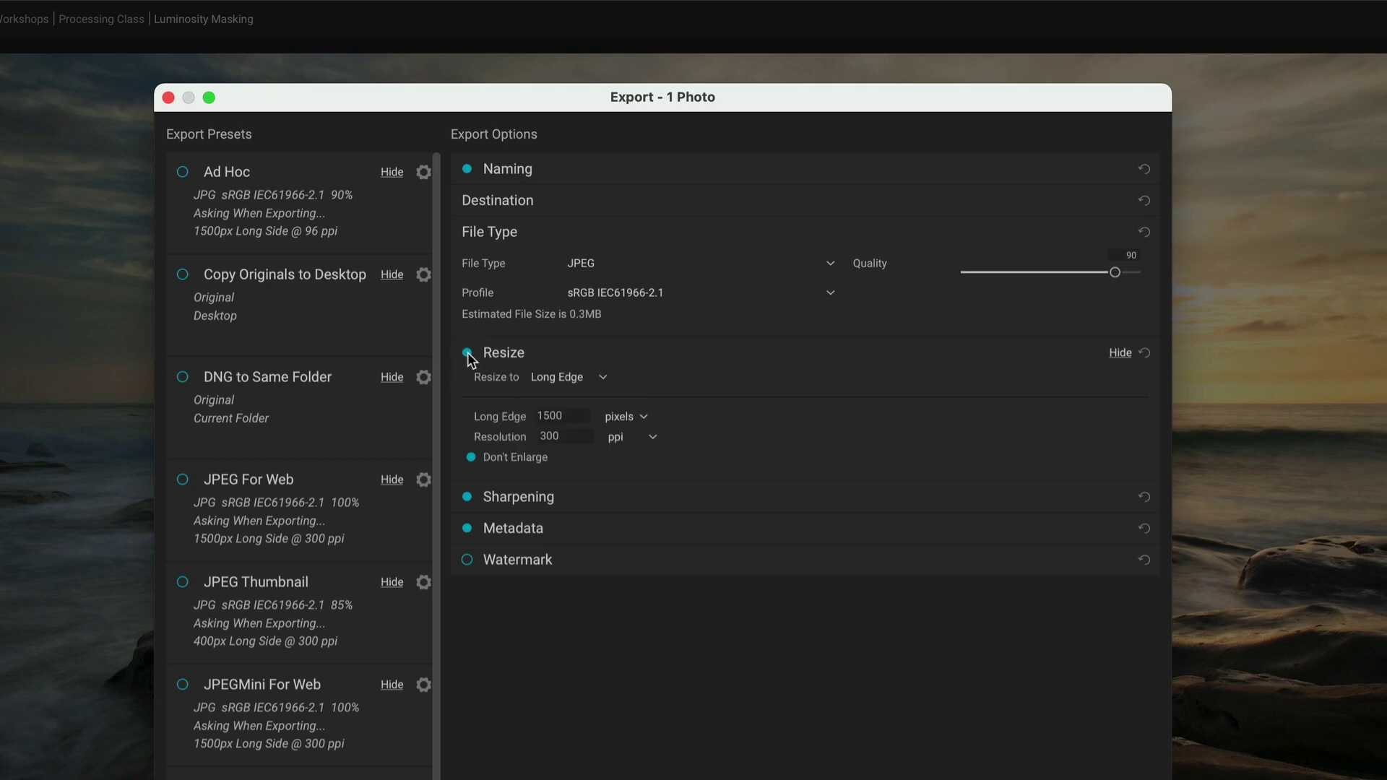
{"action": "left_click", "coordinate": [1052, 231]}
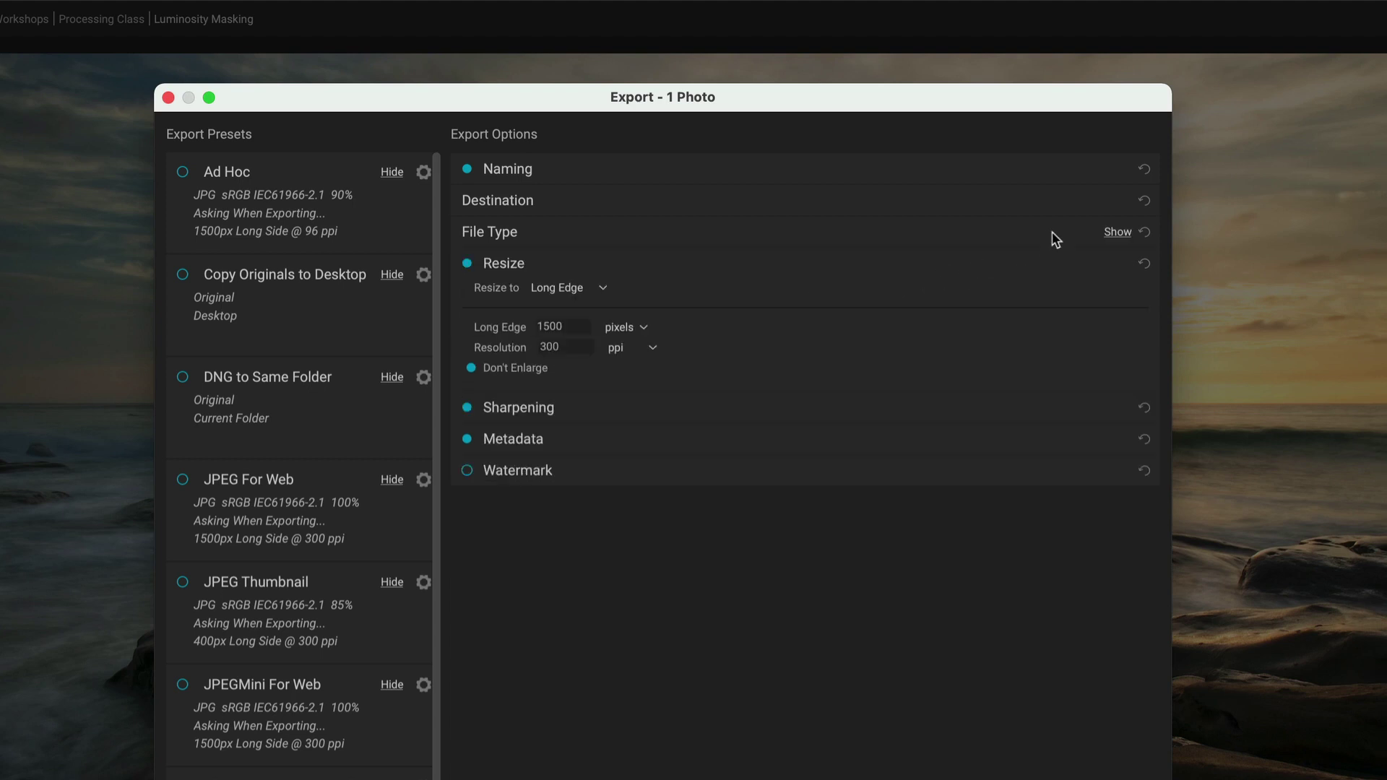
{"action": "left_click", "coordinate": [1036, 268]}
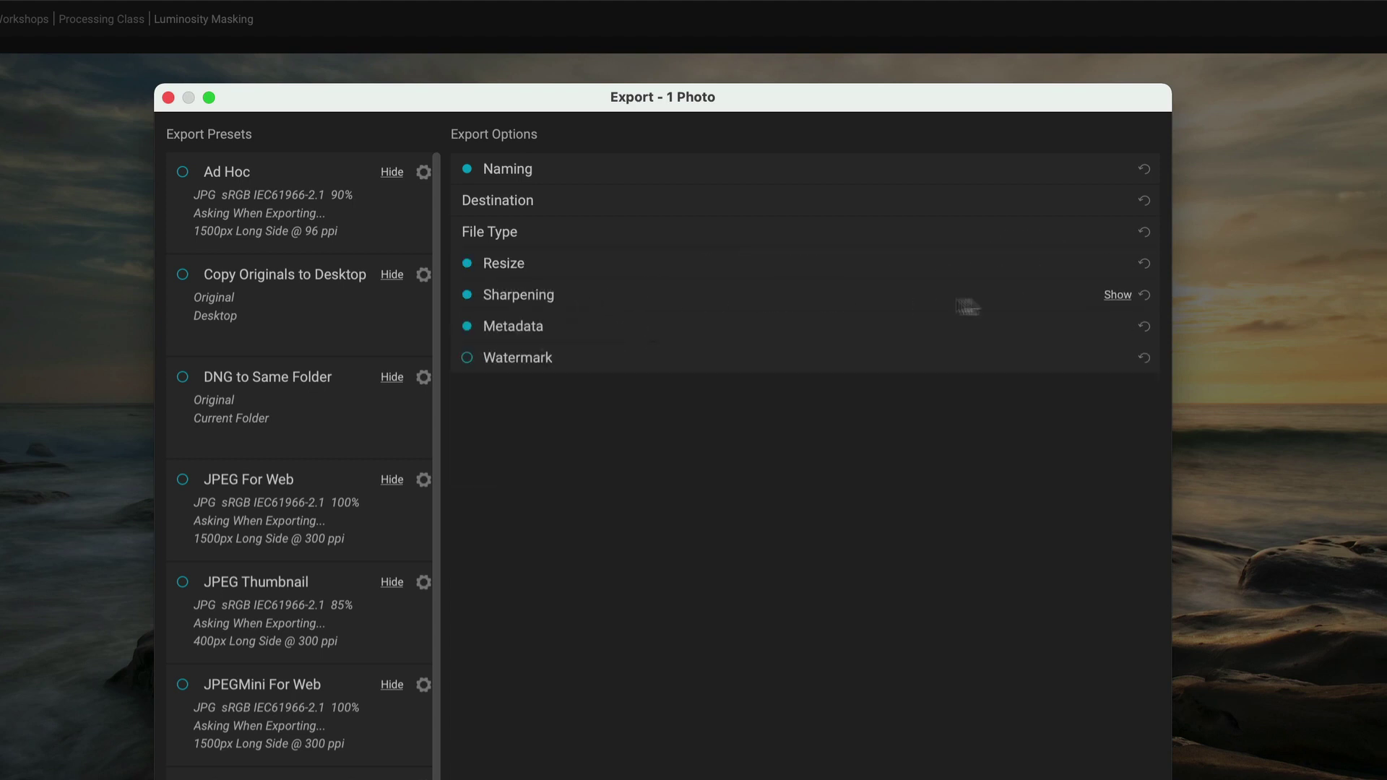
Show the sharpening options and examine the available paper and screen presets, keeping Screen Low
{"action": "left_click", "coordinate": [1114, 298]}
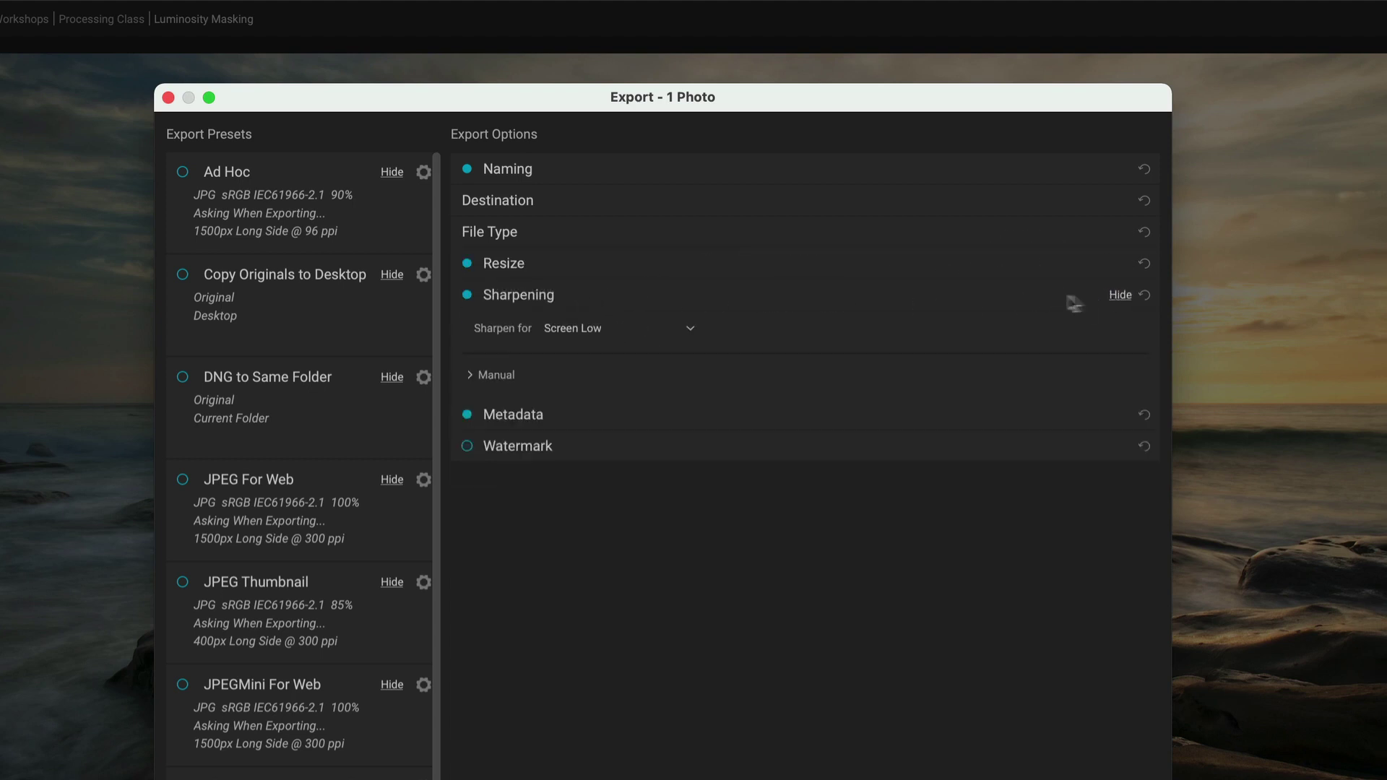
{"action": "left_click", "coordinate": [691, 330]}
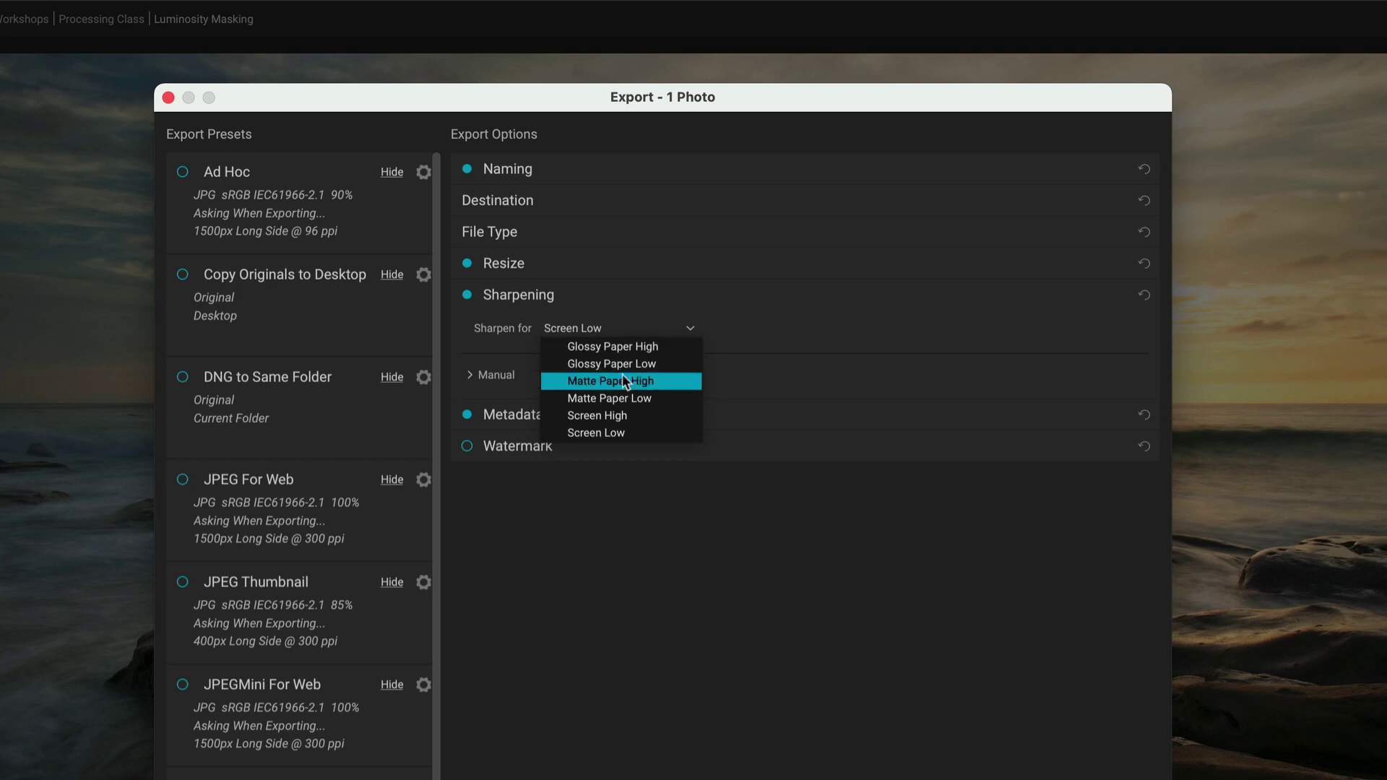
{"action": "left_click", "coordinate": [752, 318]}
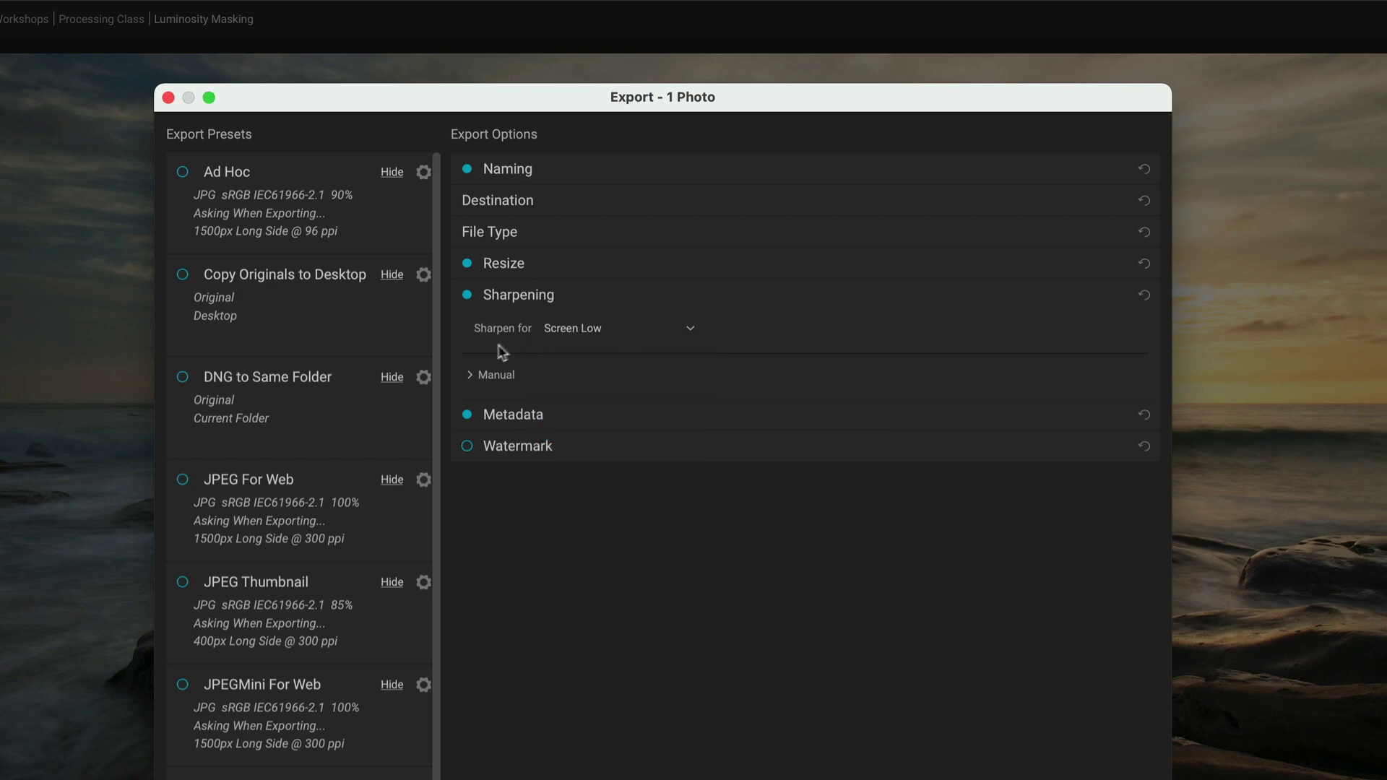
Expand the manual sharpening settings and set the amount to 109 and the radius to 1.1
{"action": "left_click", "coordinate": [470, 376]}
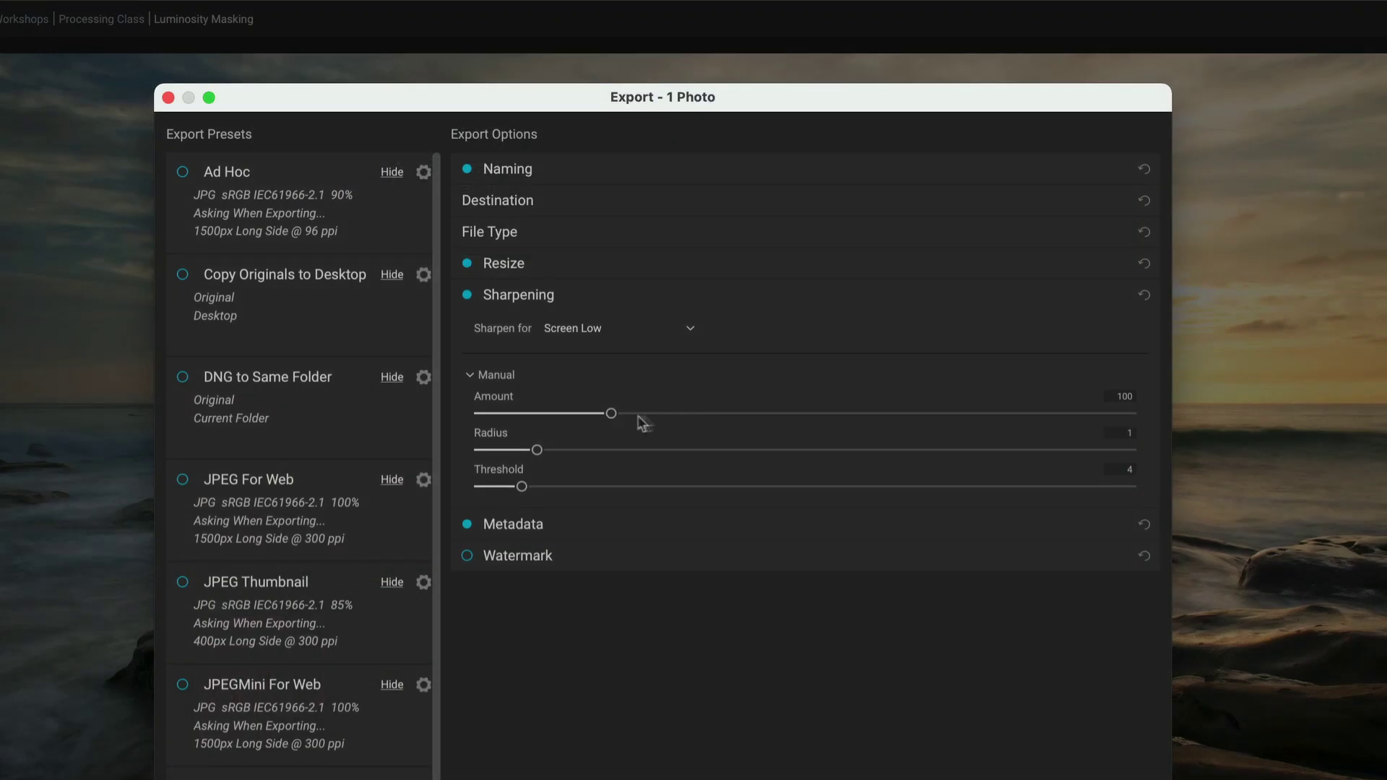
{"action": "left_click_drag", "start_coordinate": [612, 415], "coordinate": [628, 414]}
{"action": "left_click_drag", "start_coordinate": [536, 450], "coordinate": [521, 487]}
{"action": "left_click_drag", "start_coordinate": [628, 414], "coordinate": [622, 414]}
Turn sharpening off and on again, and collapse its section
{"action": "left_click", "coordinate": [467, 295]}
{"action": "left_click", "coordinate": [467, 295]}
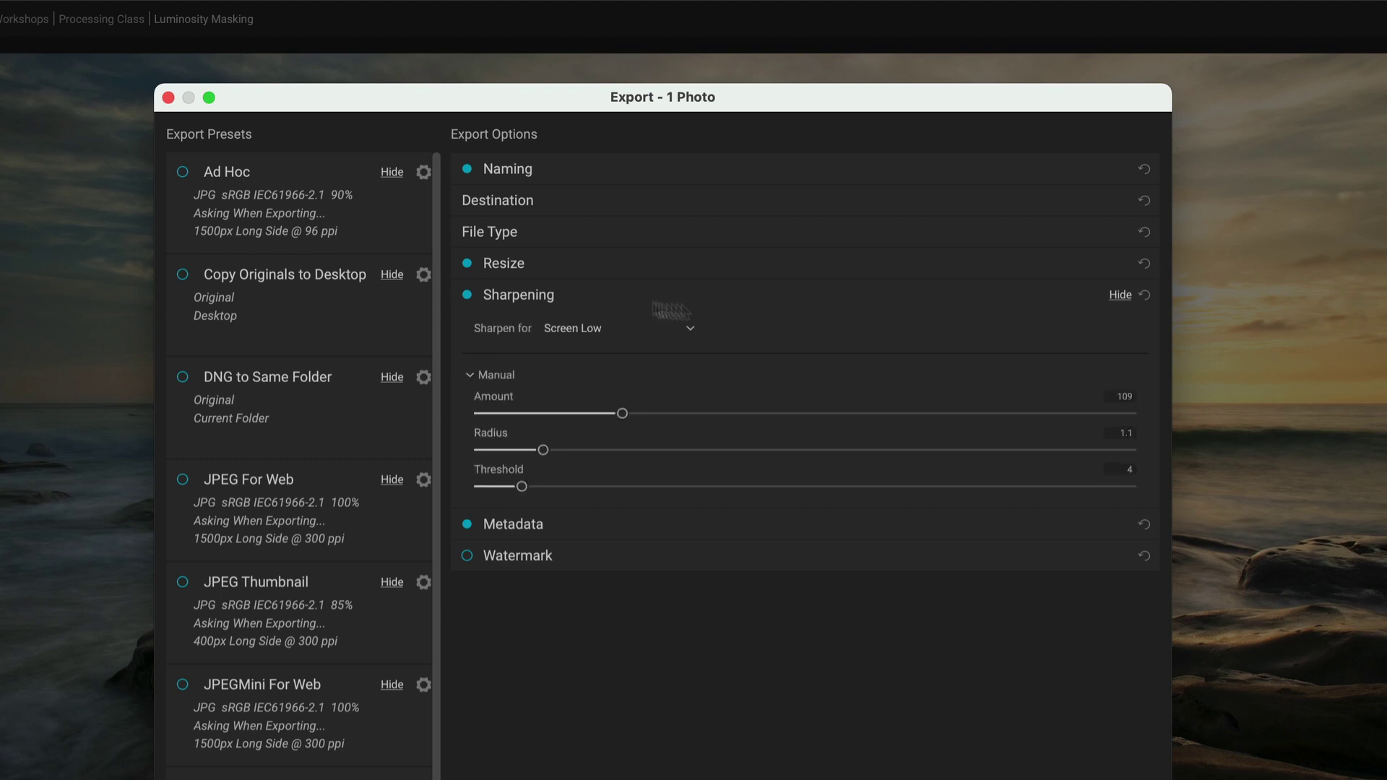
{"action": "left_click", "coordinate": [1120, 296]}
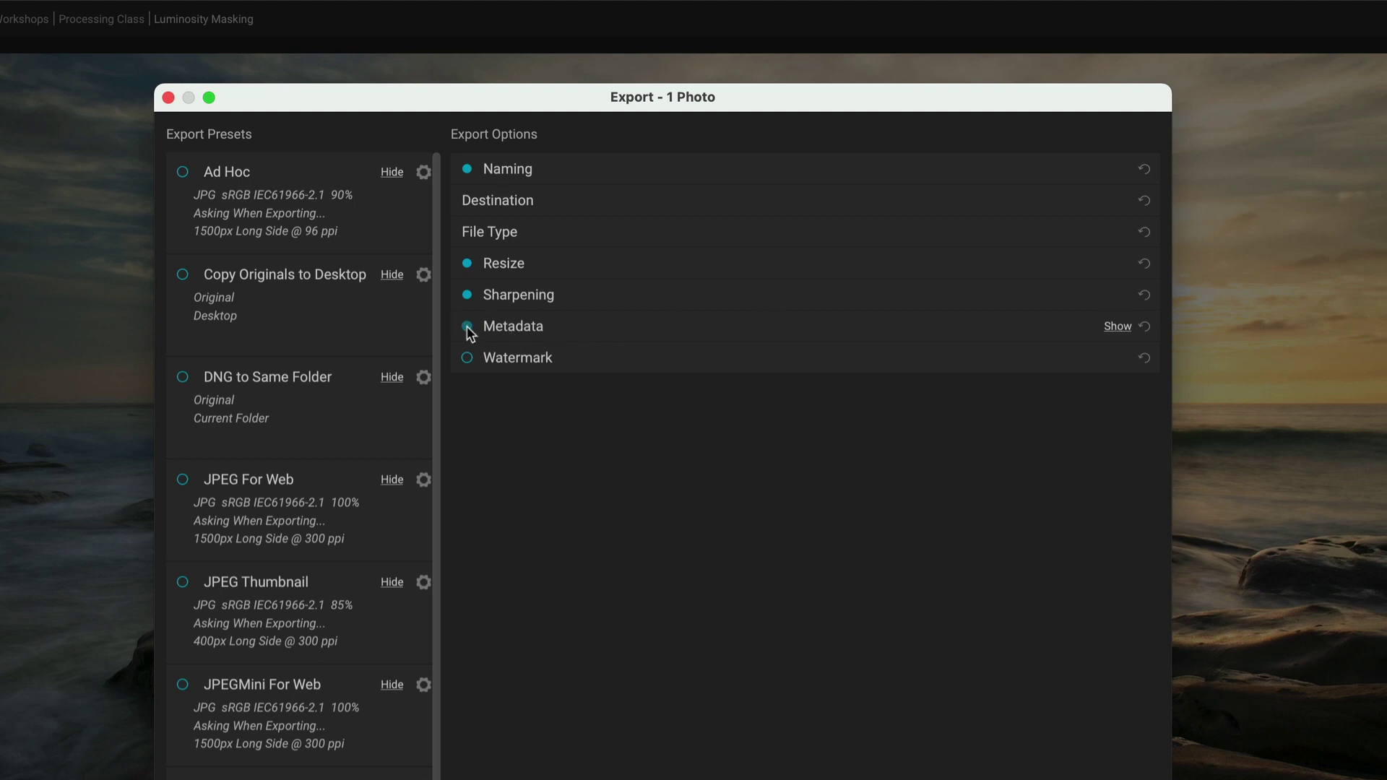
Show the metadata export options and examine the available metadata presets, keeping None
{"action": "left_click", "coordinate": [1118, 326]}
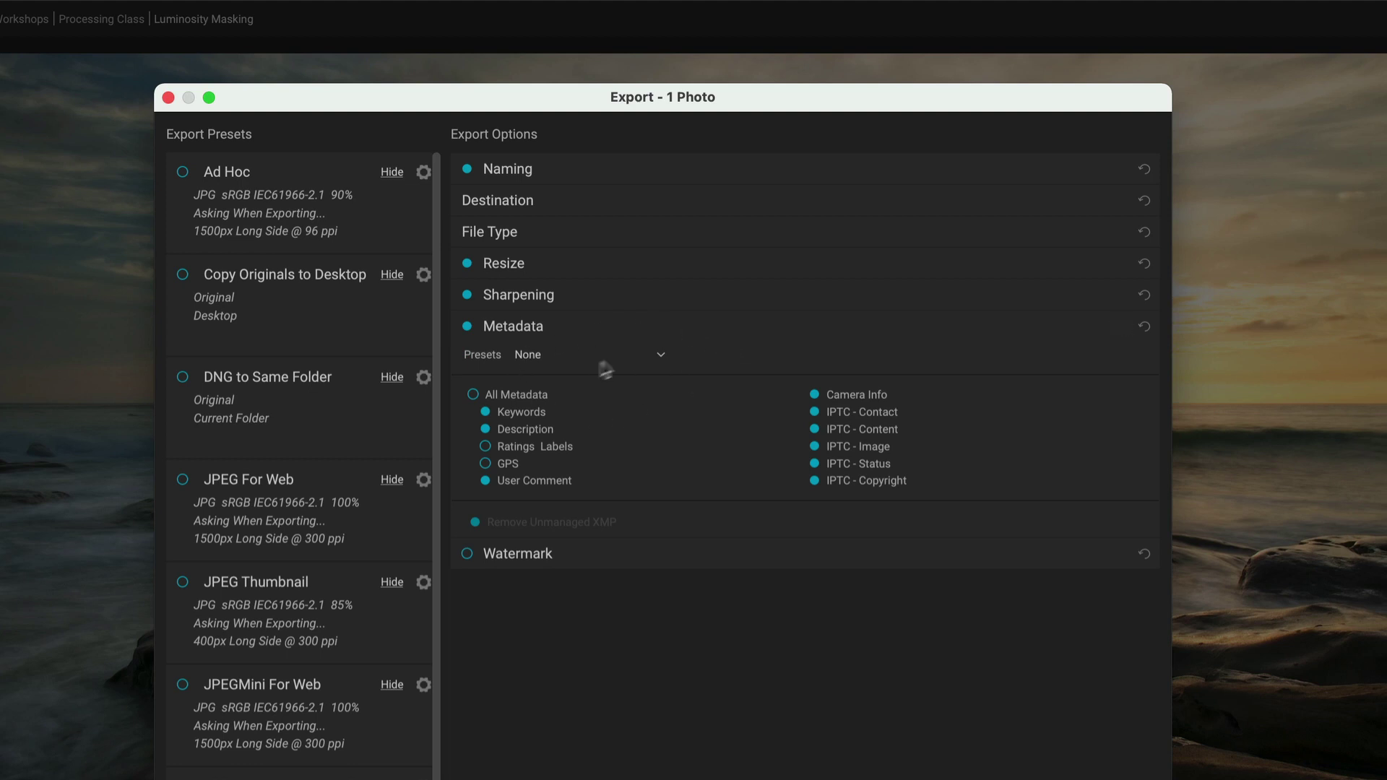
{"action": "left_click", "coordinate": [660, 354]}
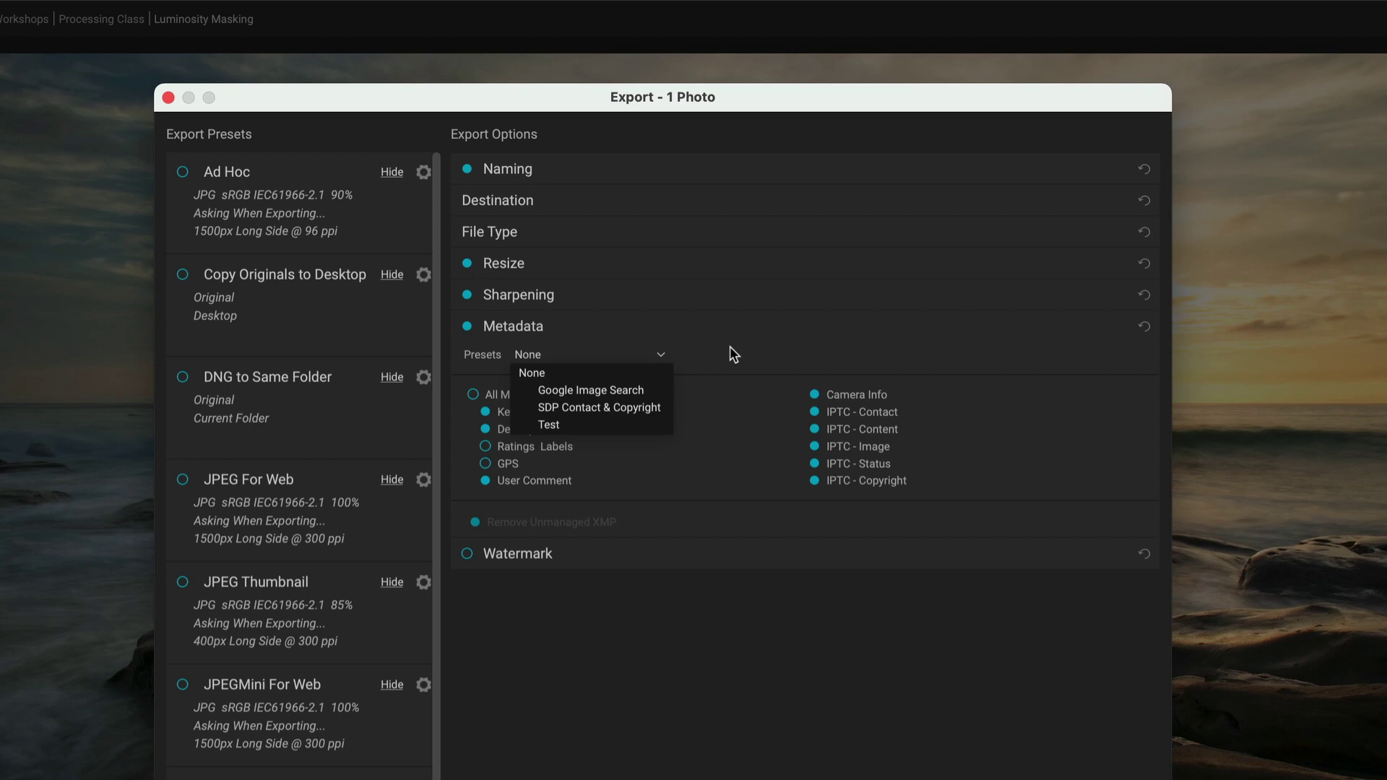
{"action": "key", "text": "Down"}
{"action": "key", "text": "Down"}
{"action": "key", "text": "Down"}
{"action": "key", "text": "Escape"}
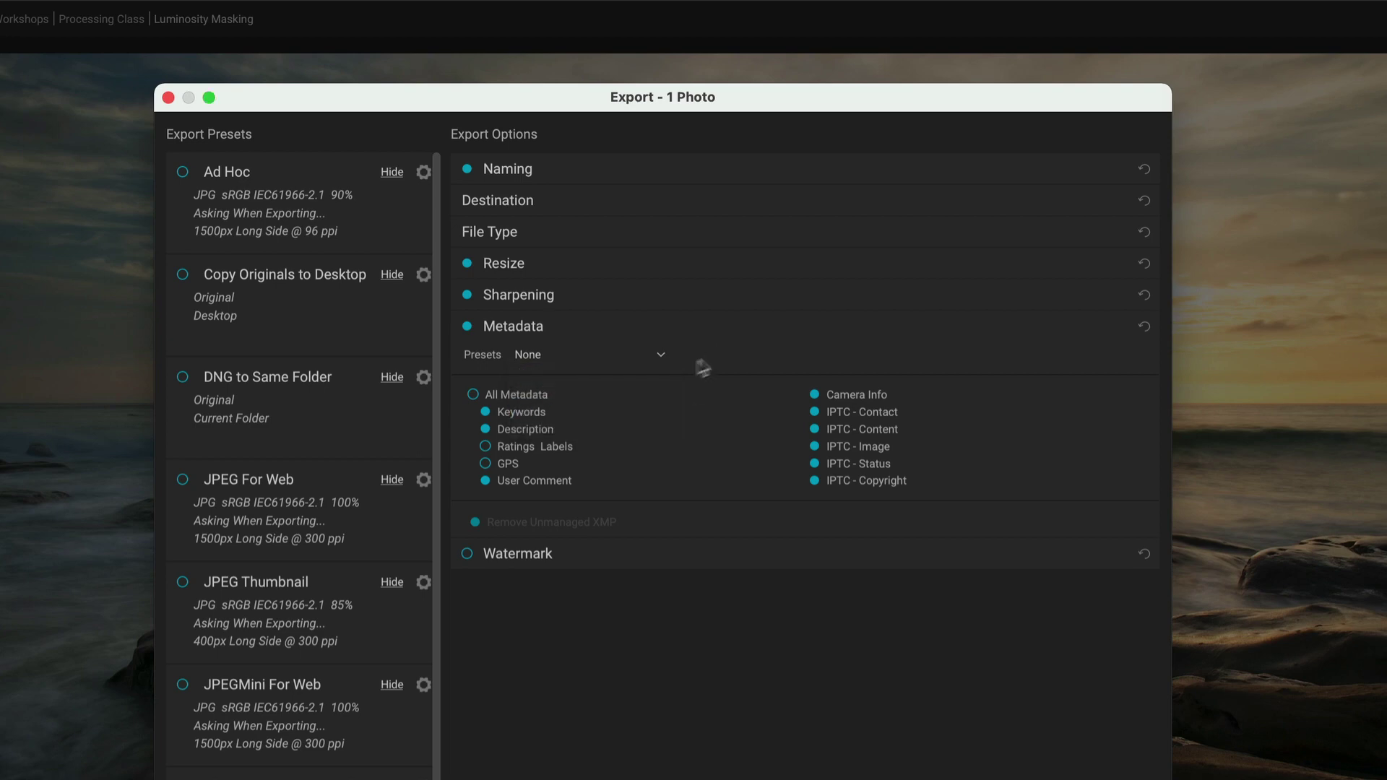
Include all metadata except ratings, labels and GPS in the export, and collapse the Metadata section
{"action": "left_click", "coordinate": [474, 395]}
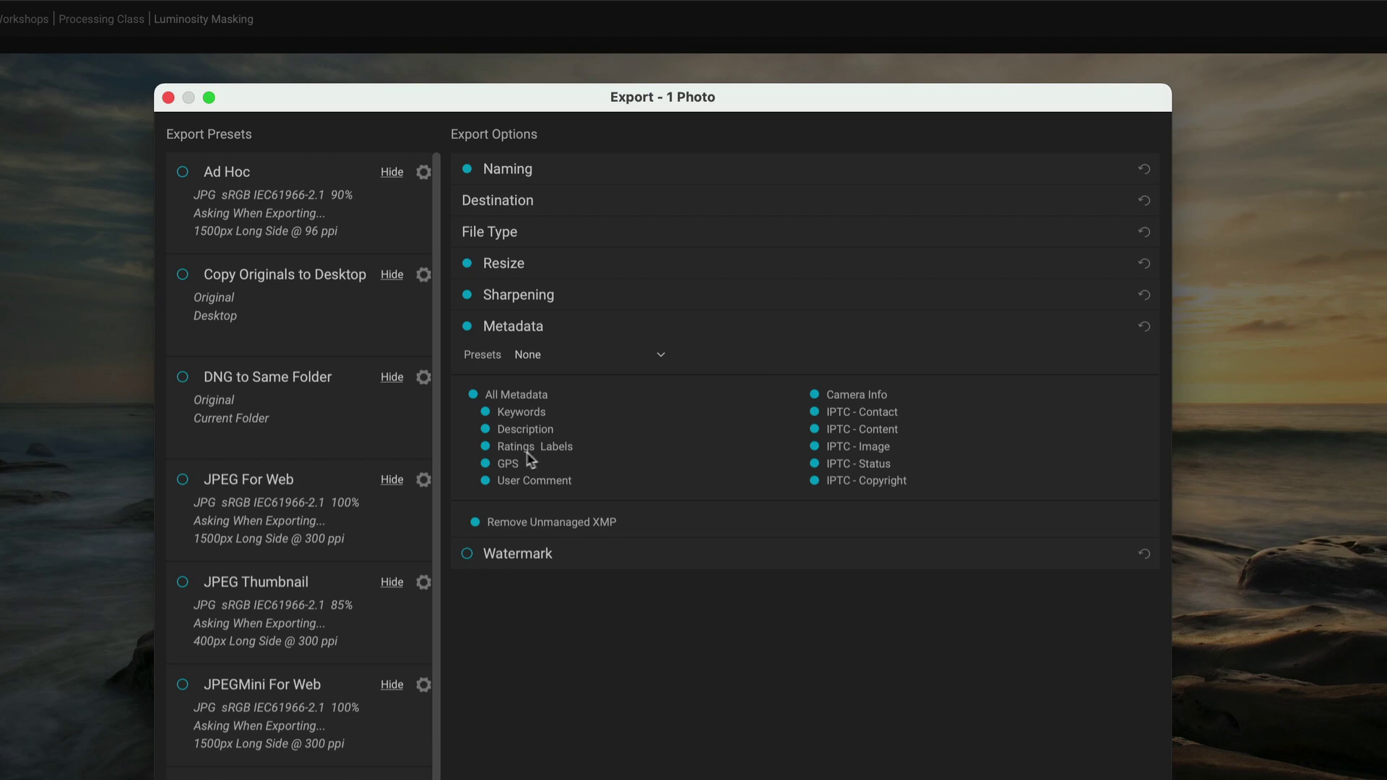
{"action": "left_click", "coordinate": [486, 448]}
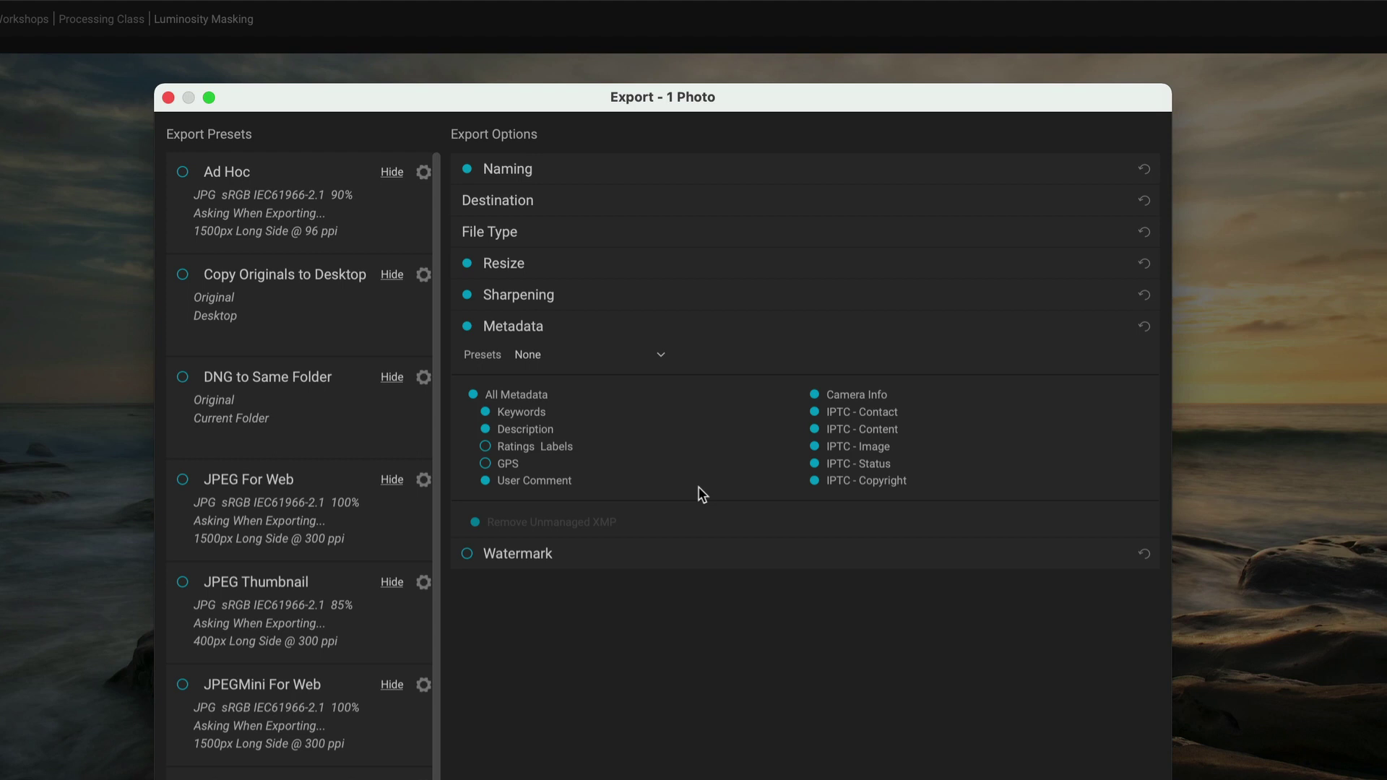
{"action": "mouse_move", "coordinate": [1038, 328]}
{"action": "left_click", "coordinate": [1119, 328]}
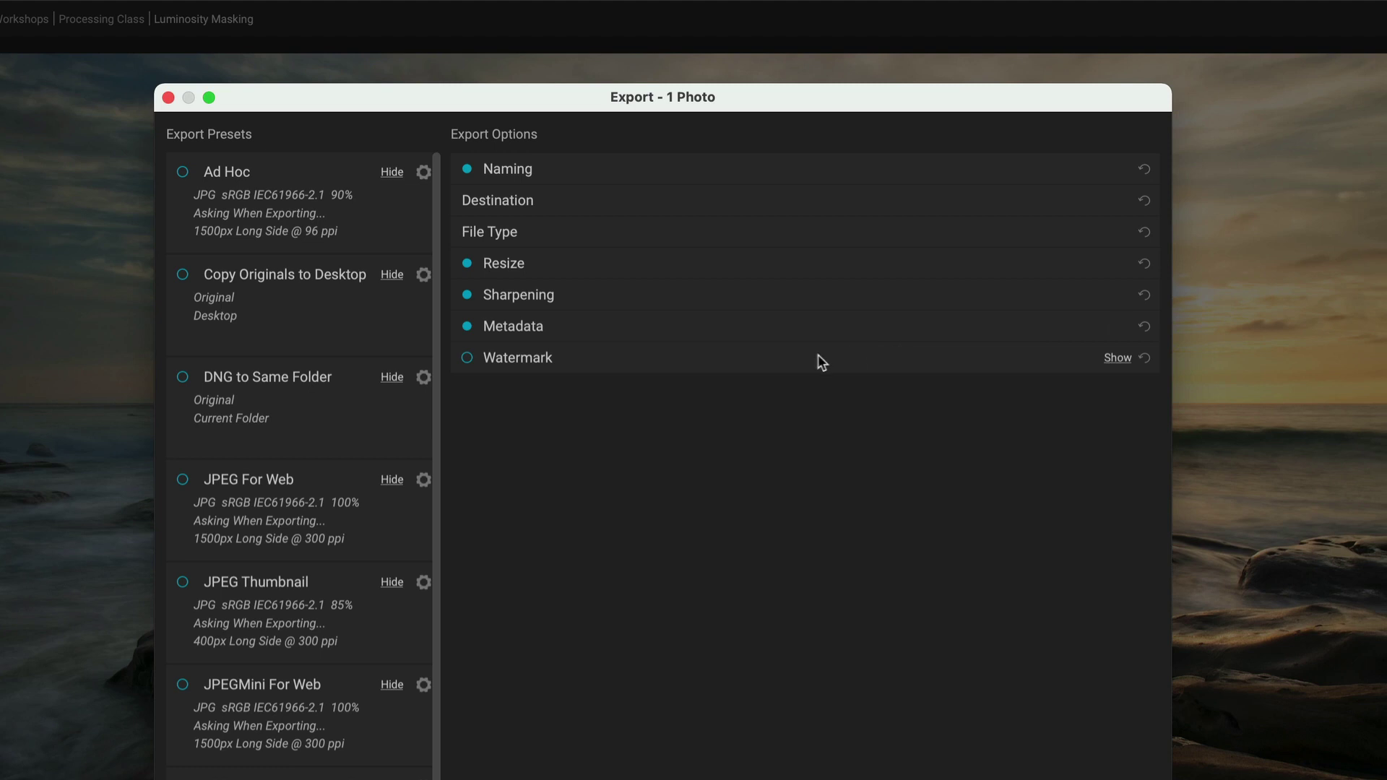
Turn on watermarking, show its options and examine the watermark presets, keeping SDP Logo & Website
{"action": "left_click", "coordinate": [468, 358]}
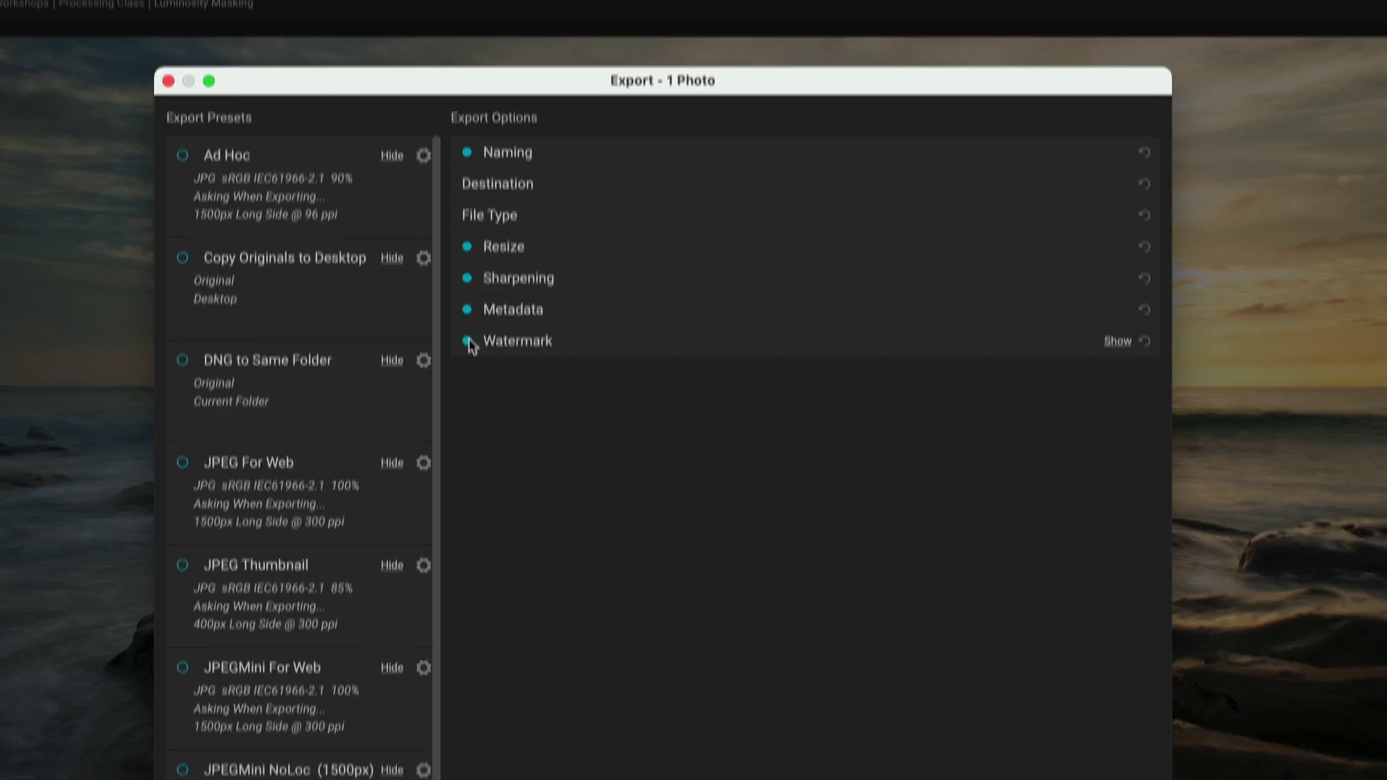
{"action": "left_click", "coordinate": [1118, 110]}
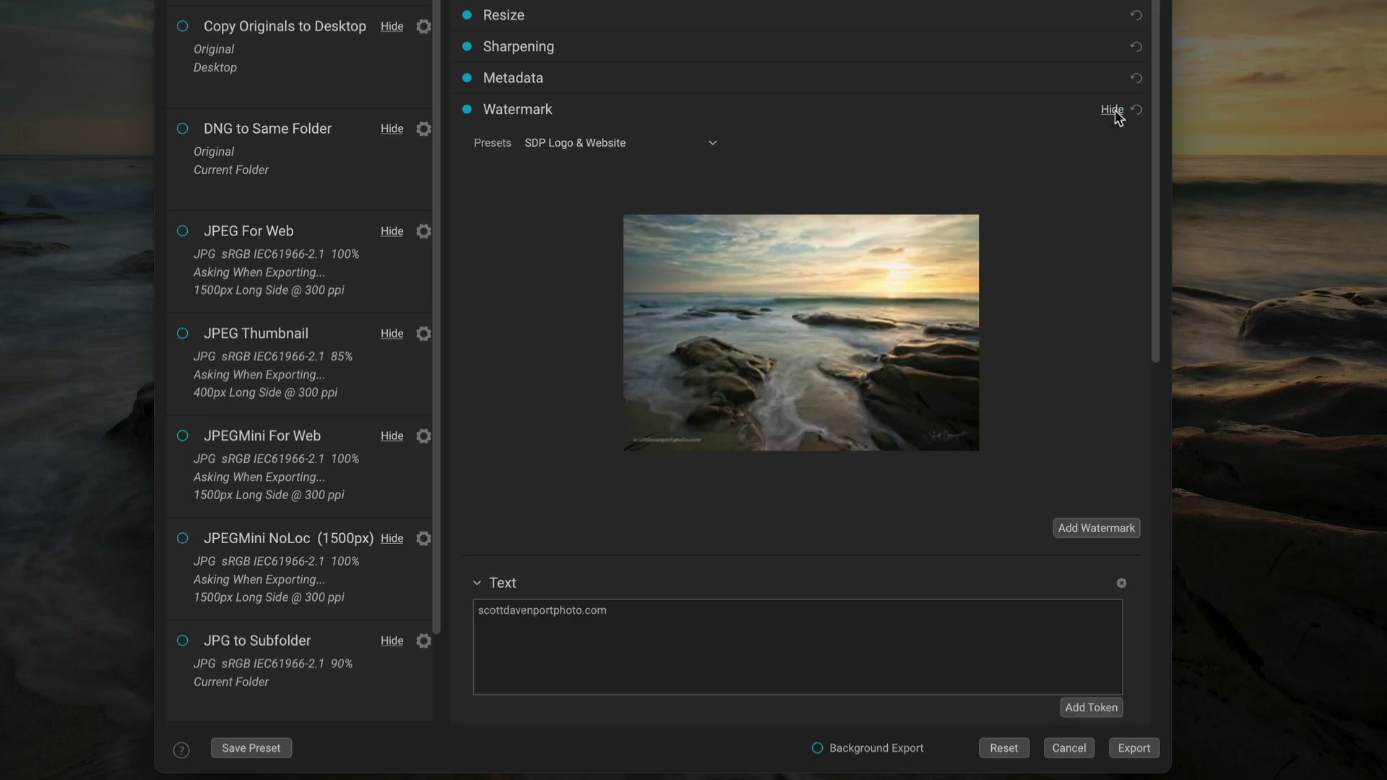
{"action": "left_click", "coordinate": [714, 145]}
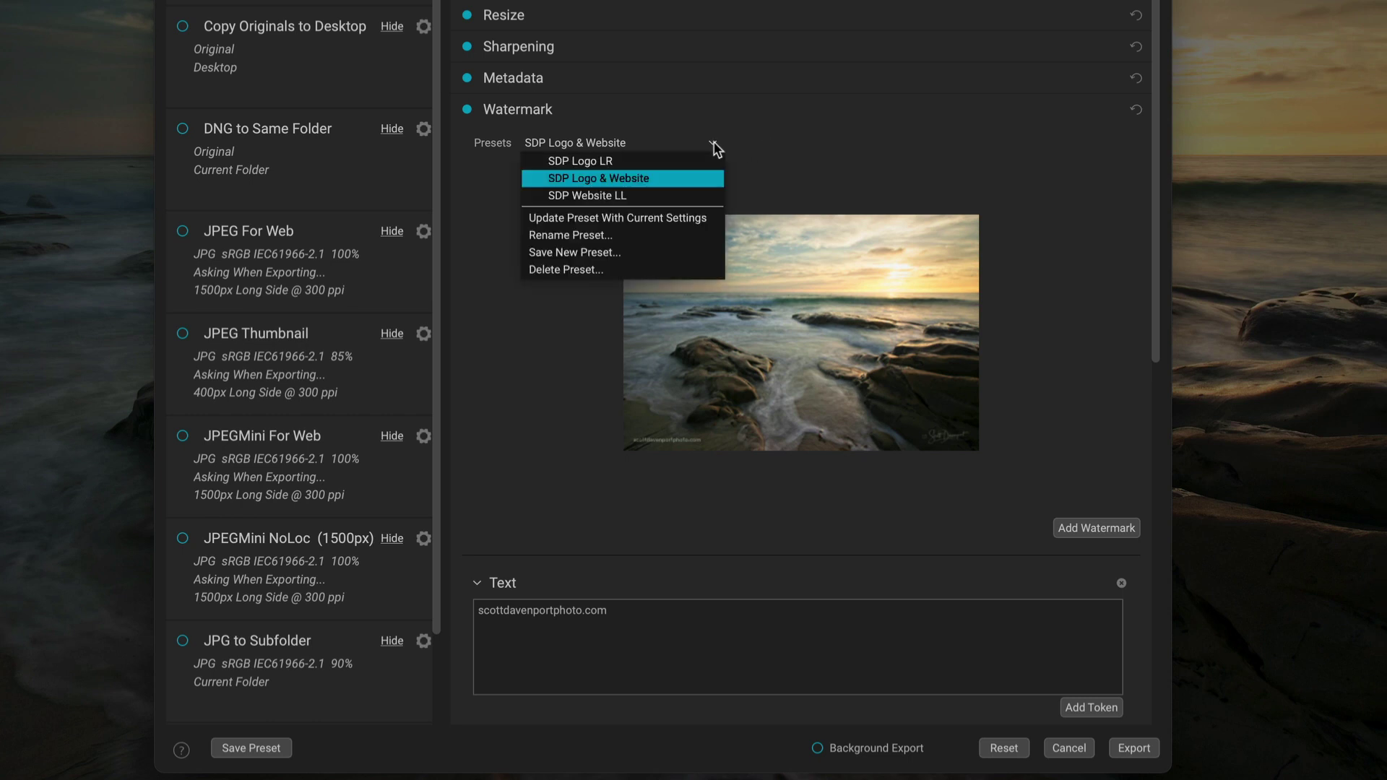
{"action": "left_click", "coordinate": [771, 147]}
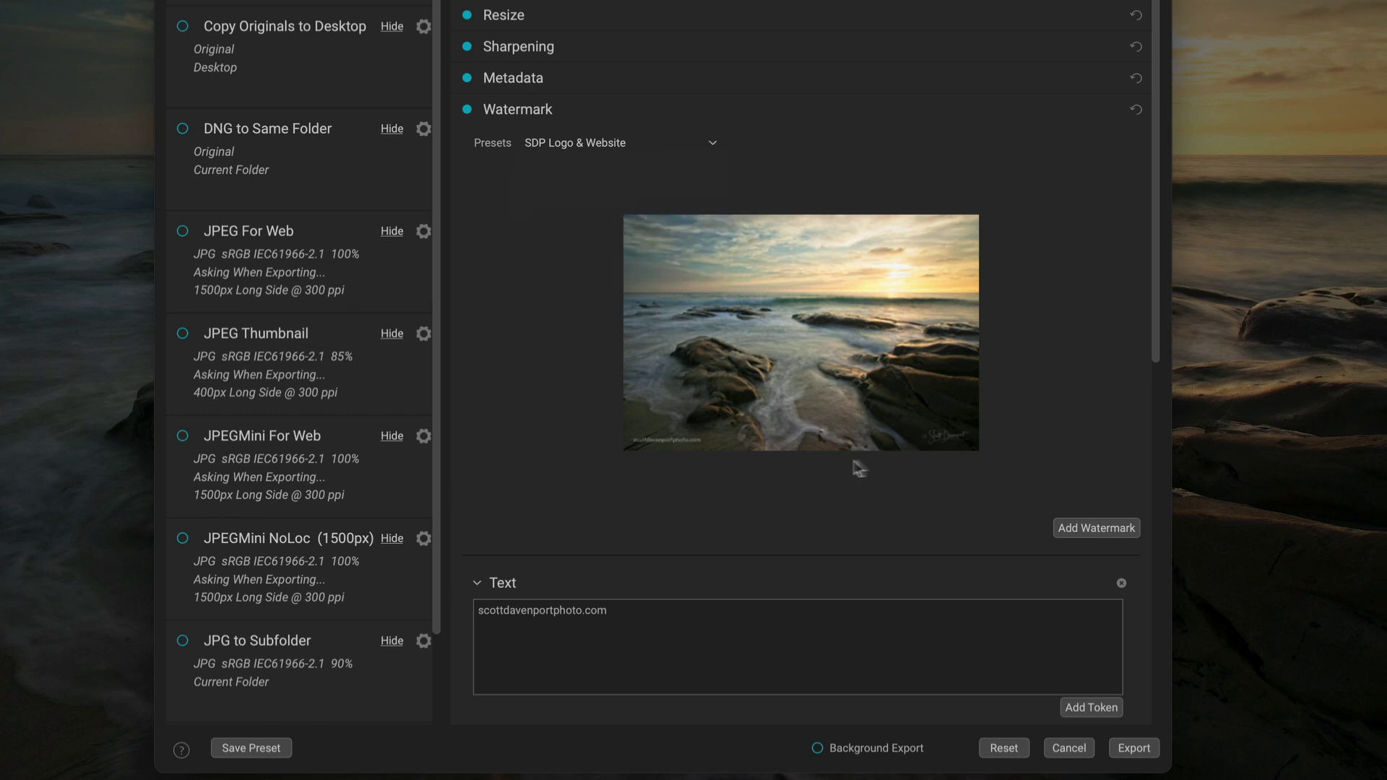
Remove both existing watermarks from the preset and add a new text watermark
{"action": "left_click", "coordinate": [1122, 585]}
{"action": "left_click", "coordinate": [1122, 586]}
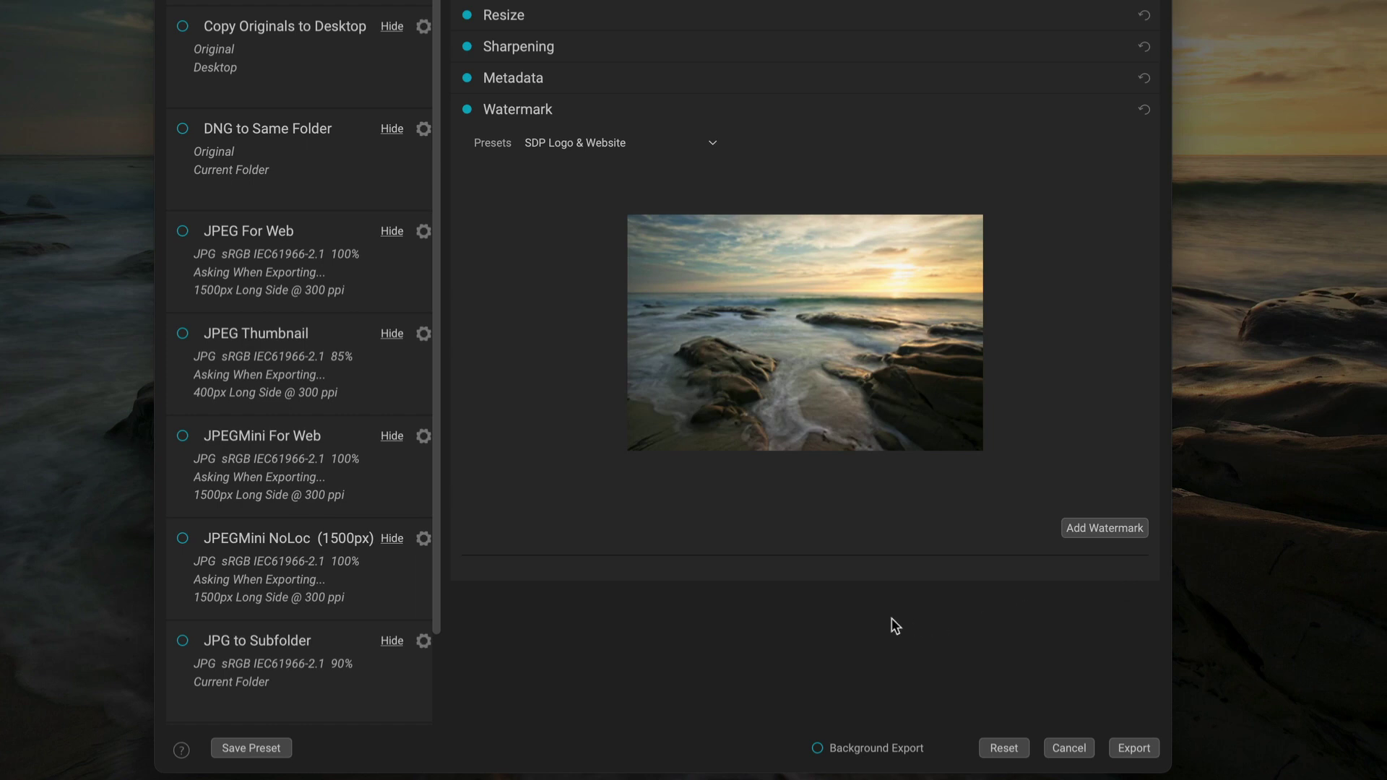
{"action": "left_click", "coordinate": [1084, 535]}
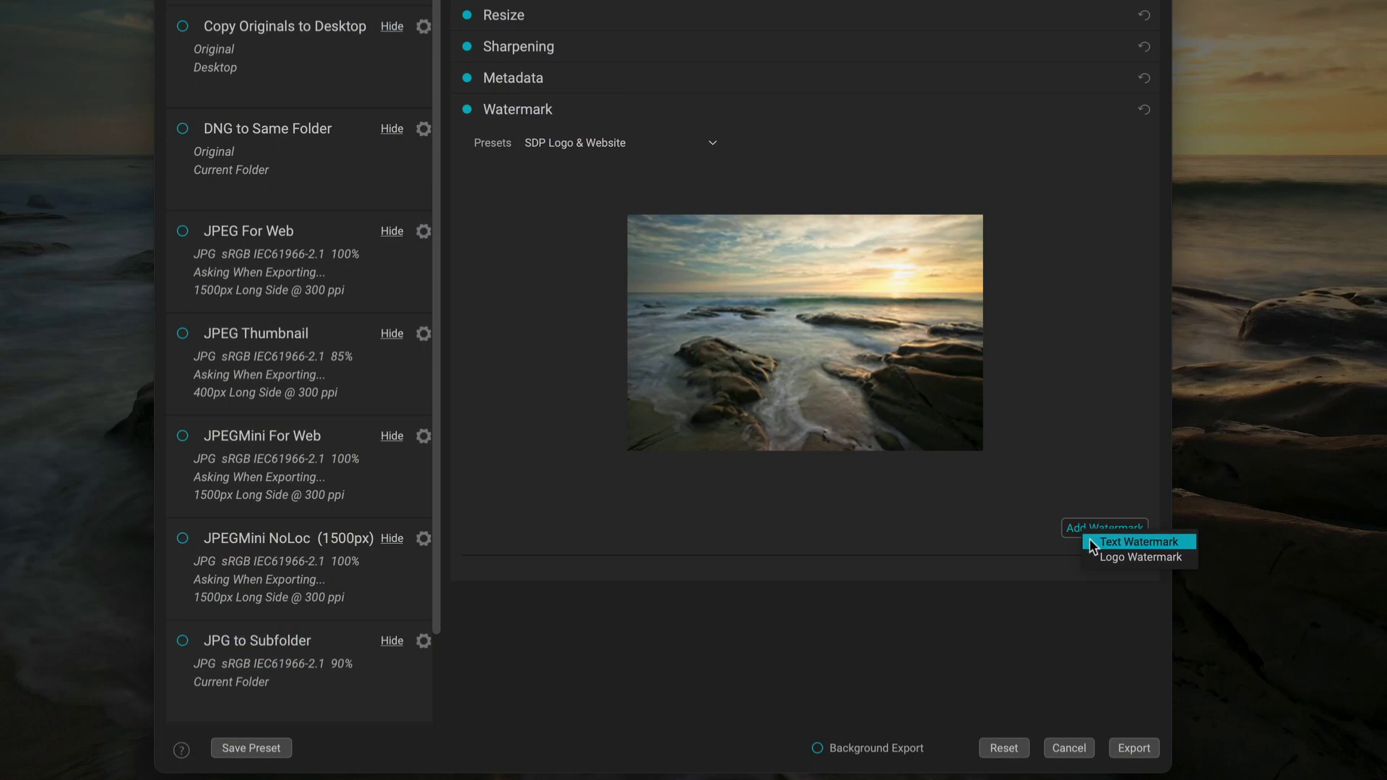
{"action": "left_click", "coordinate": [1090, 541]}
{"action": "scroll", "coordinate": [896, 519], "scroll_direction": "down", "scroll_amount": 5}
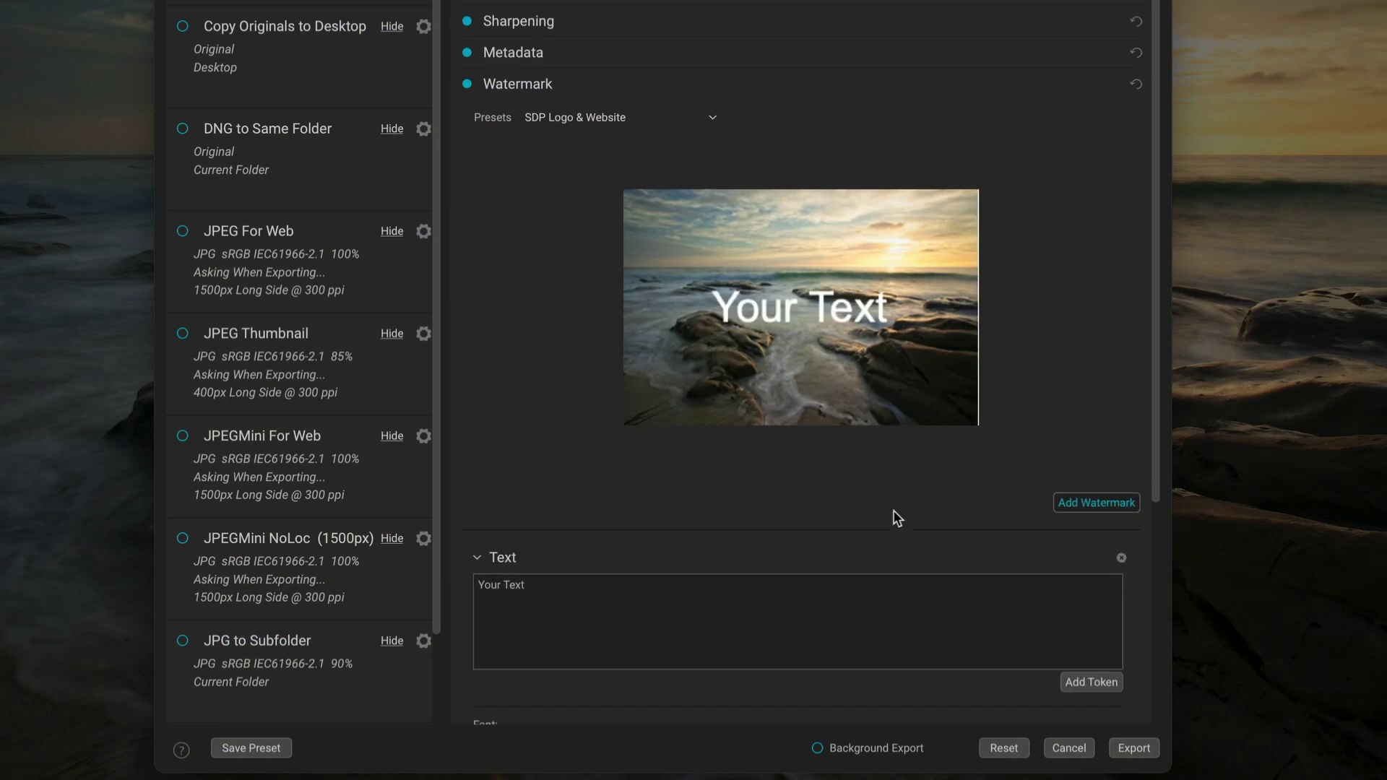
{"action": "scroll", "coordinate": [896, 519], "scroll_direction": "down", "scroll_amount": 1}
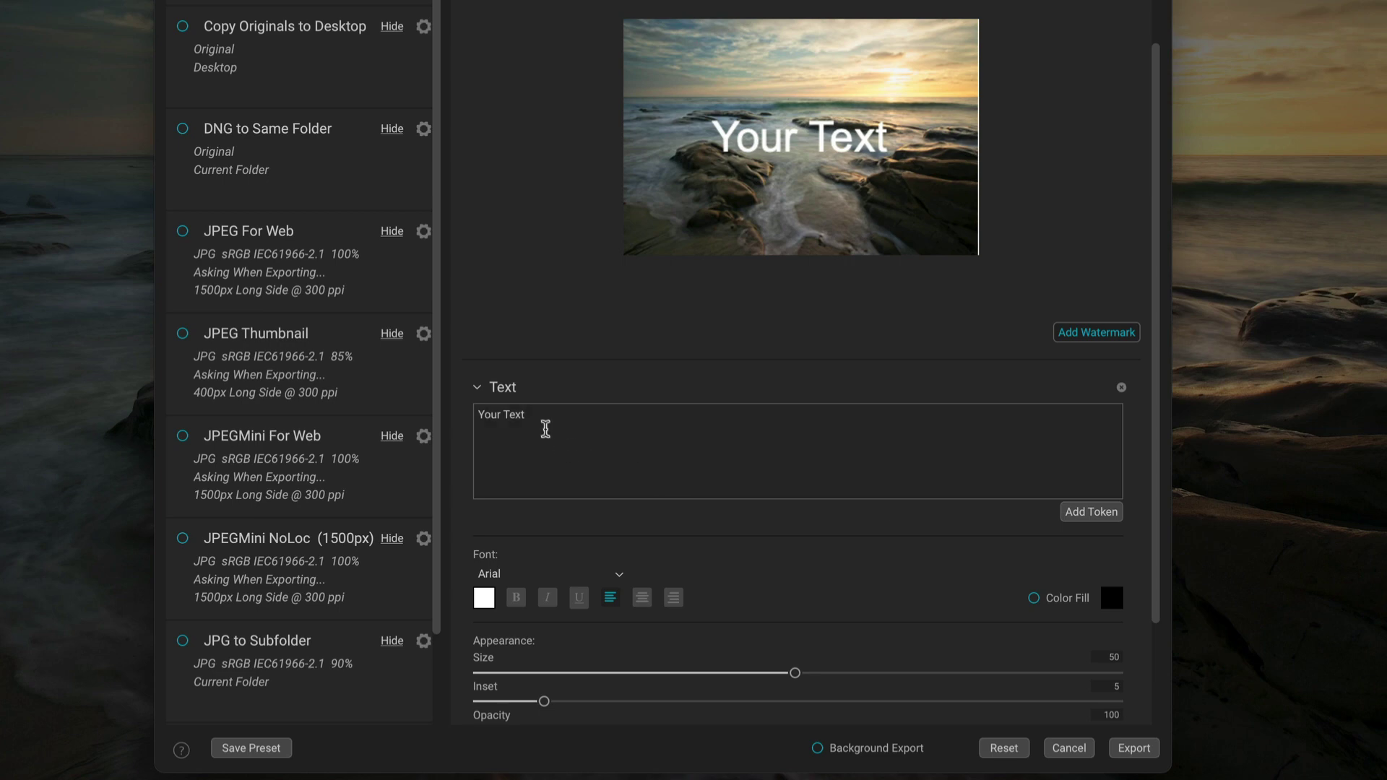
Try the photographer's full name and the photography website address as the watermark text
{"action": "left_click_drag", "start_coordinate": [531, 414], "coordinate": [475, 416]}
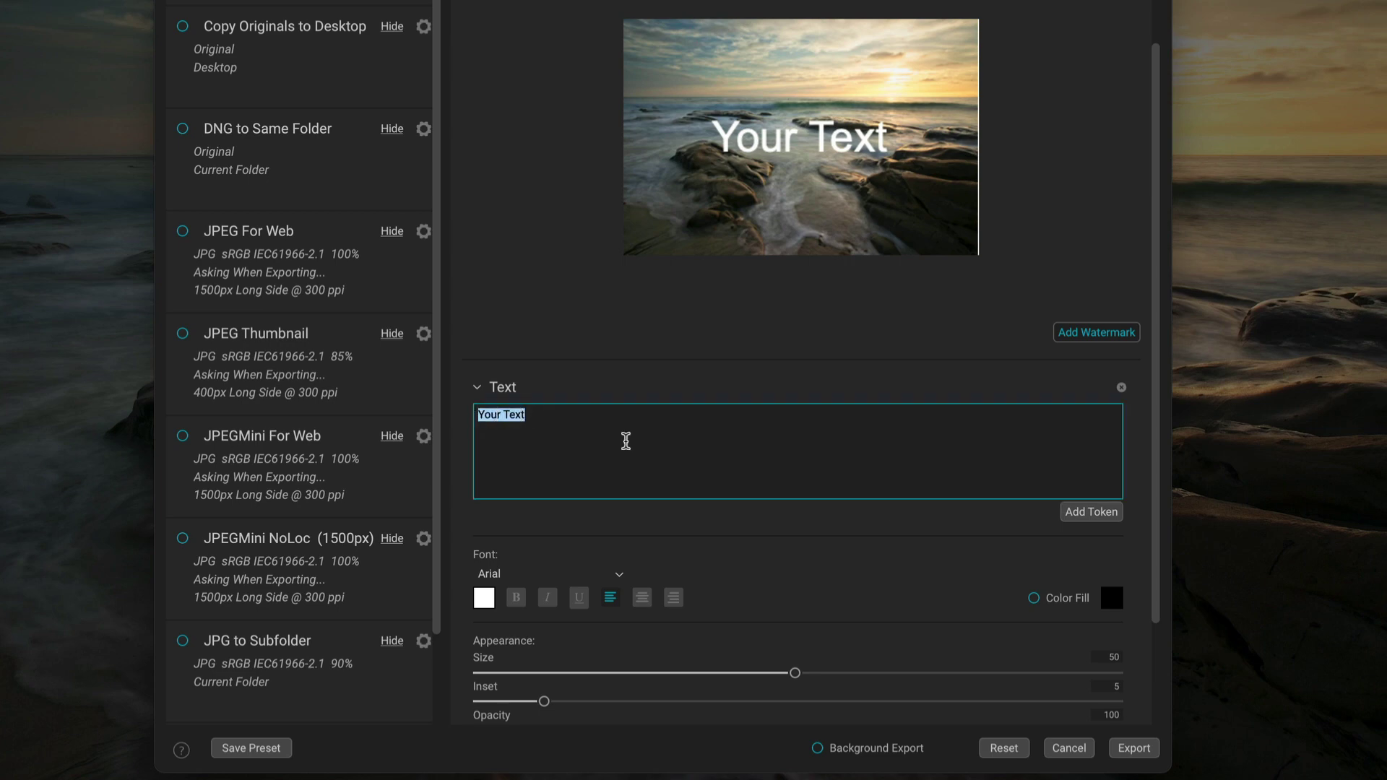
{"action": "type", "text": "Sco"}
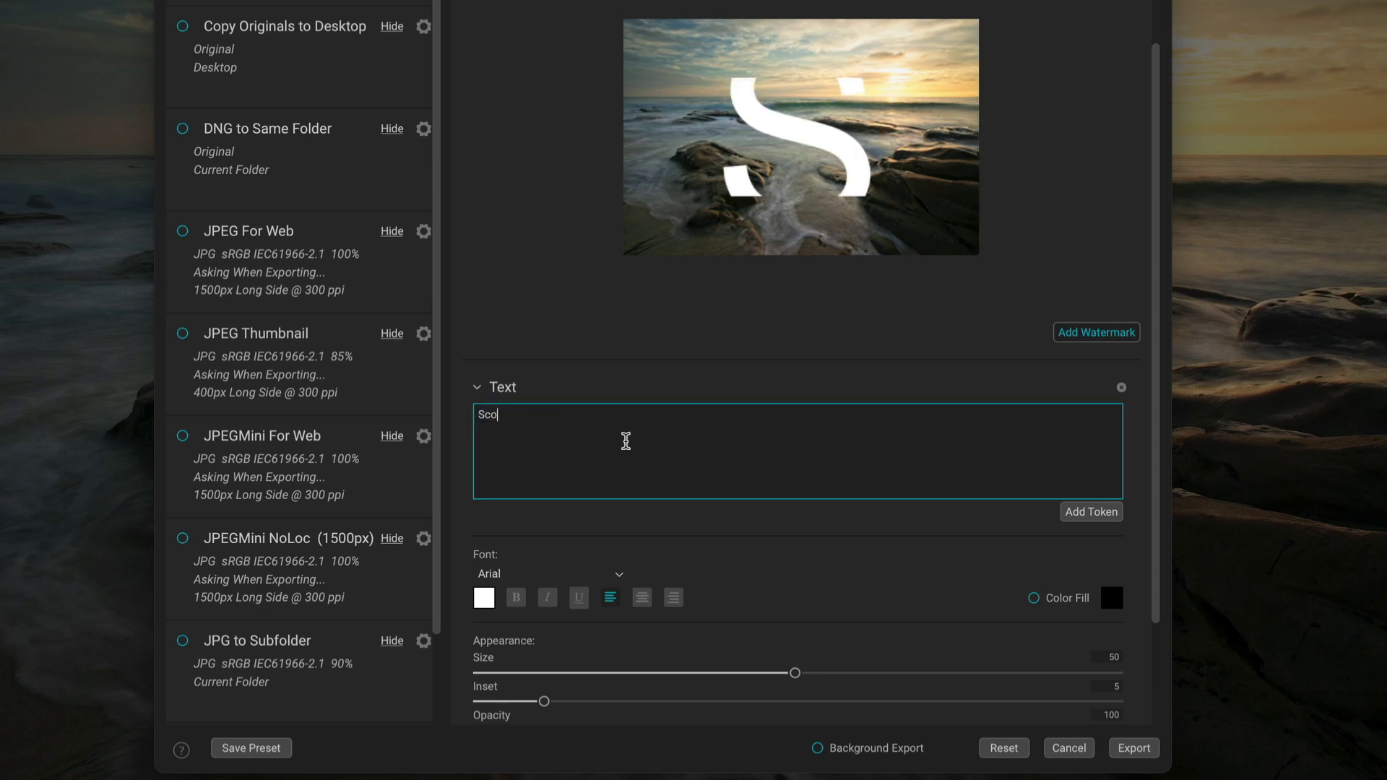
{"action": "type", "text": "tt Davenport"}
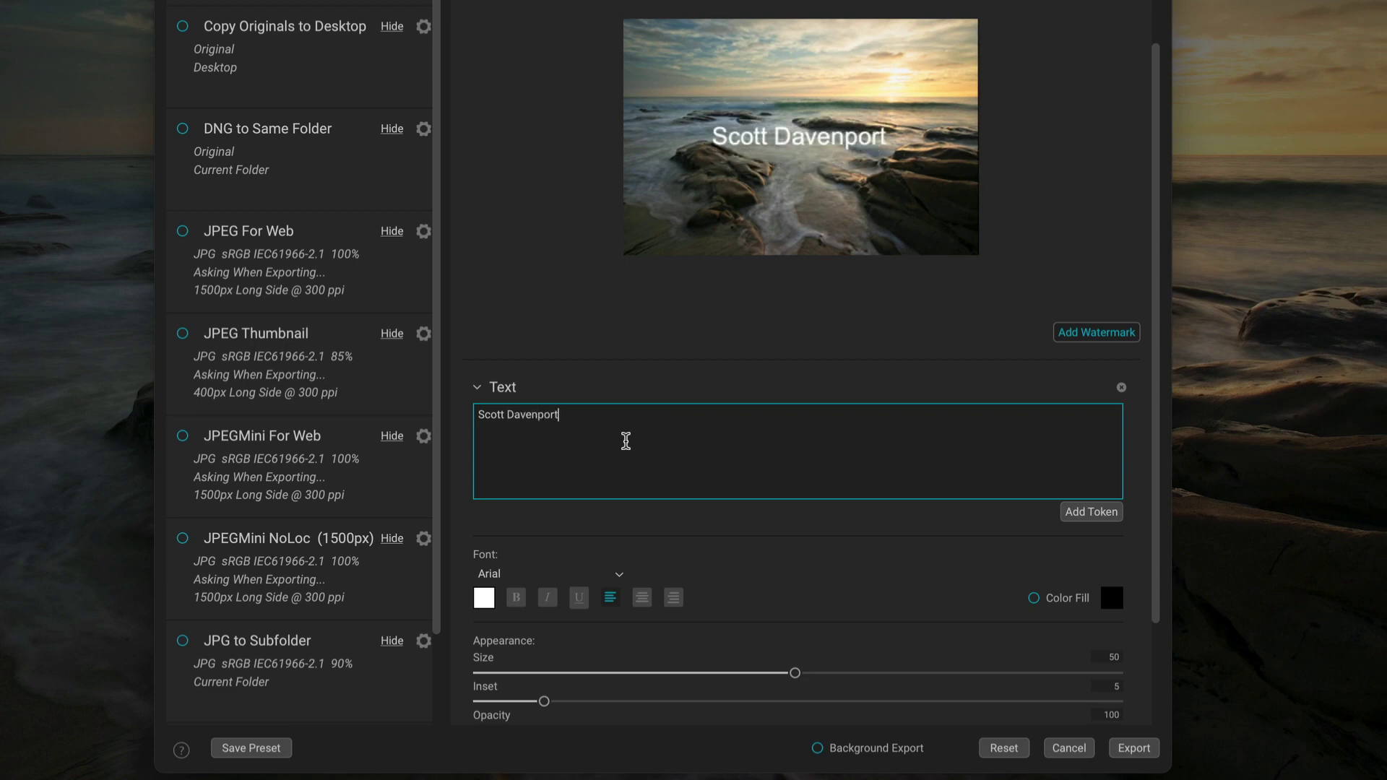
{"action": "key", "text": "ctrl+a"}
{"action": "type", "text": "scottdav"}
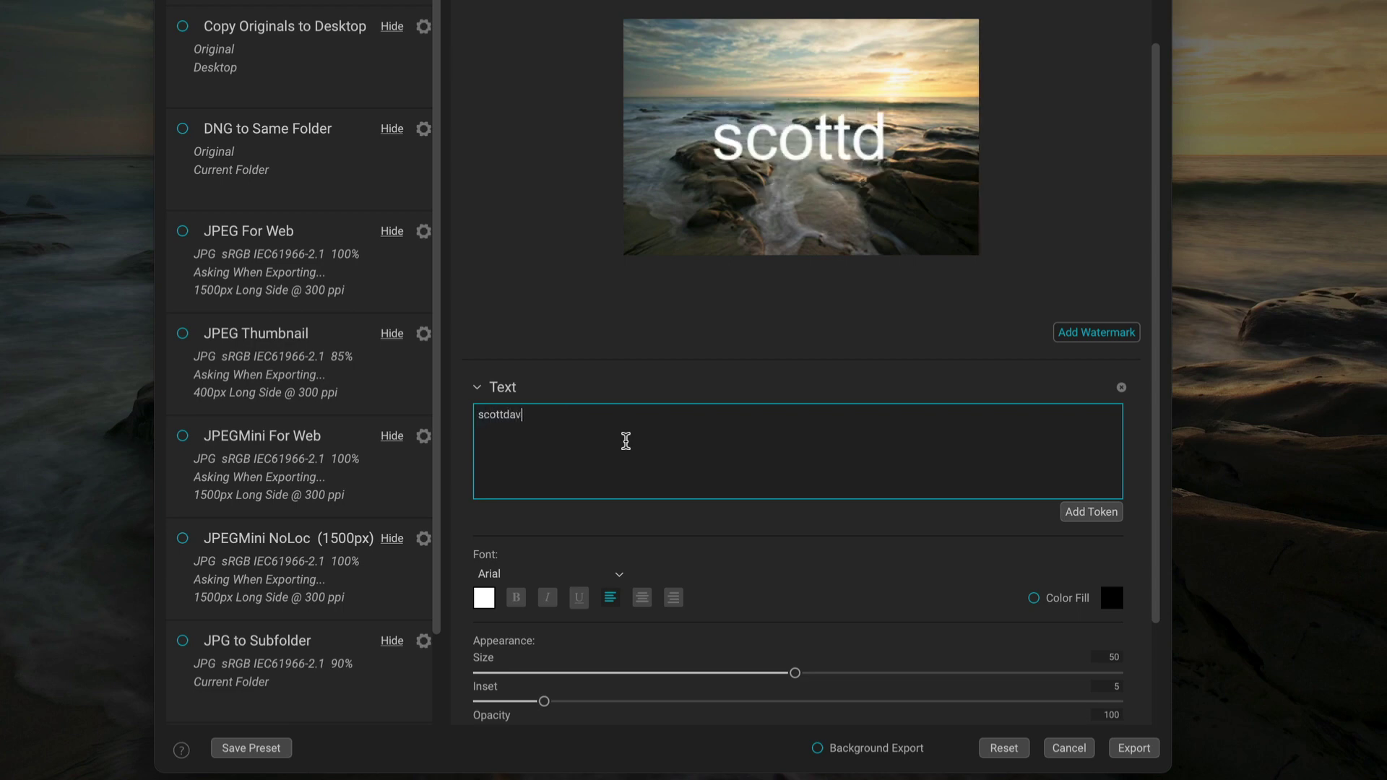
{"action": "type", "text": "enportphoto.com"}
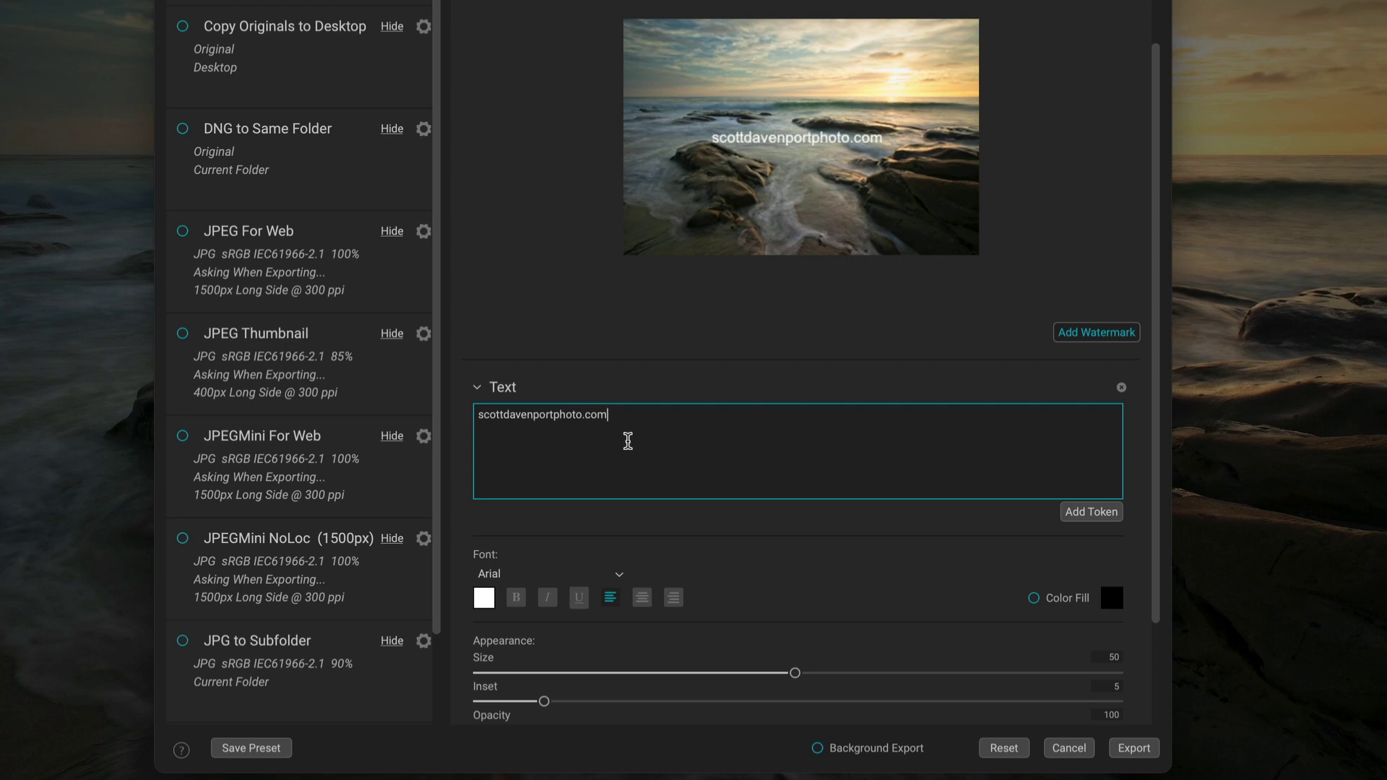
Replace the watermark text with "(c)" followed by the photographer's full name
{"action": "key", "text": "ctrl+a"}
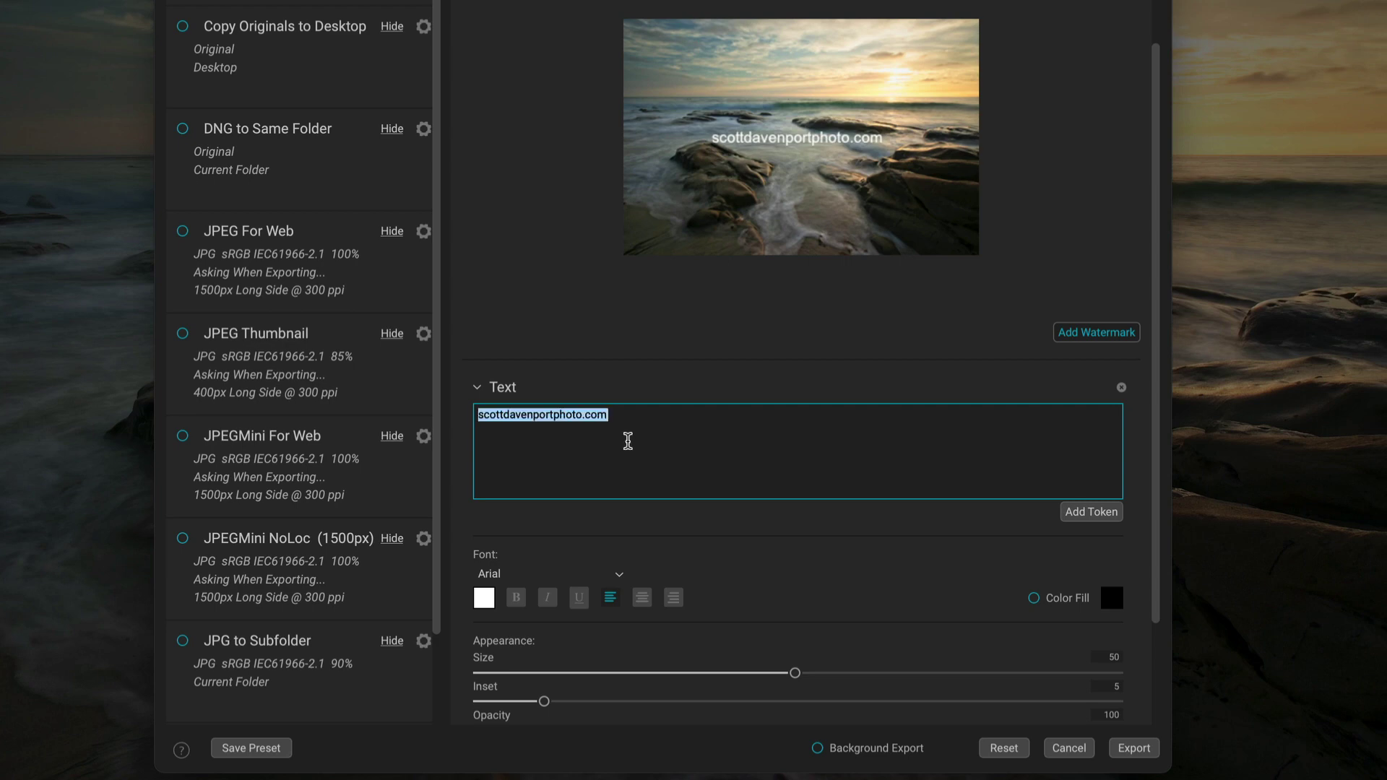
{"action": "type", "text": "(c)"}
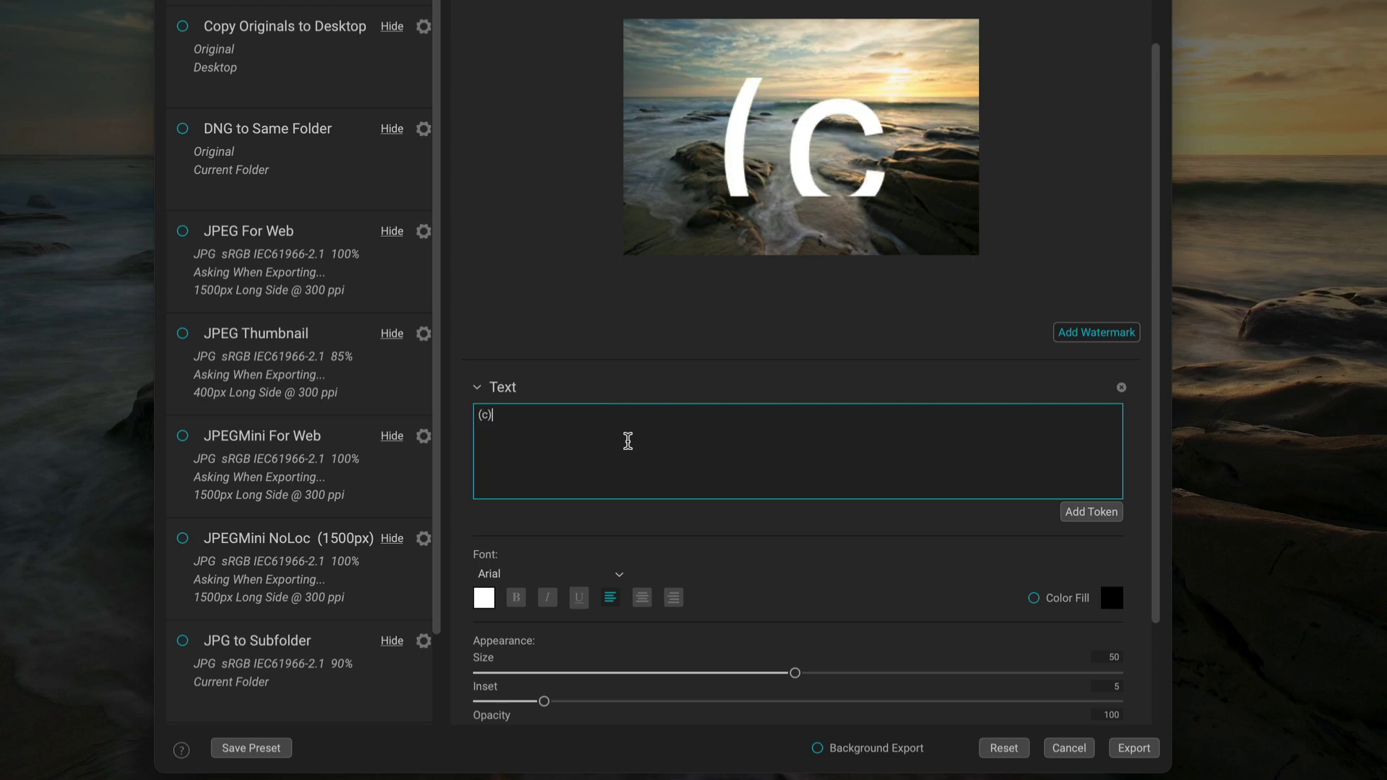
{"action": "type", "text": " Scott Davenport"}
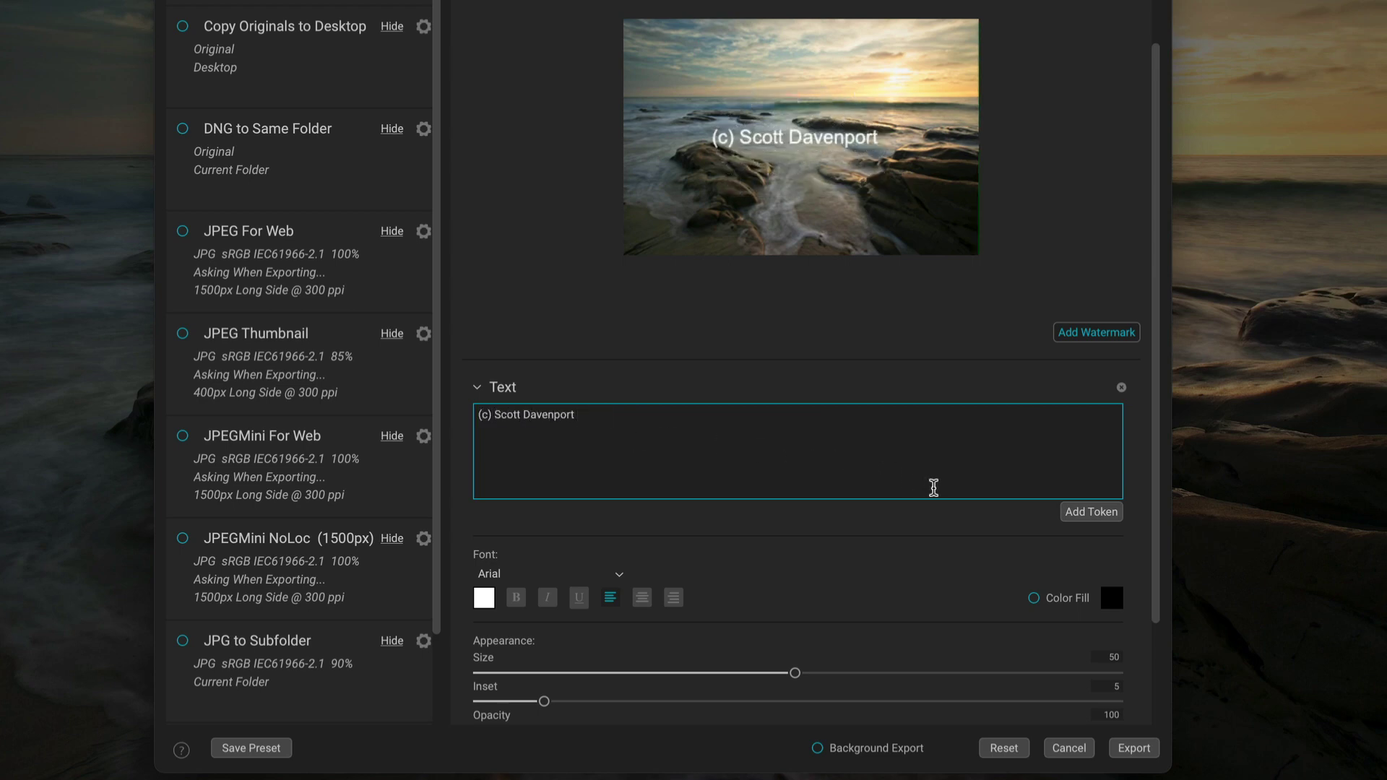
Add the year 2021 after the name in the watermark text and delete it again
{"action": "type", "text": " 2021"}
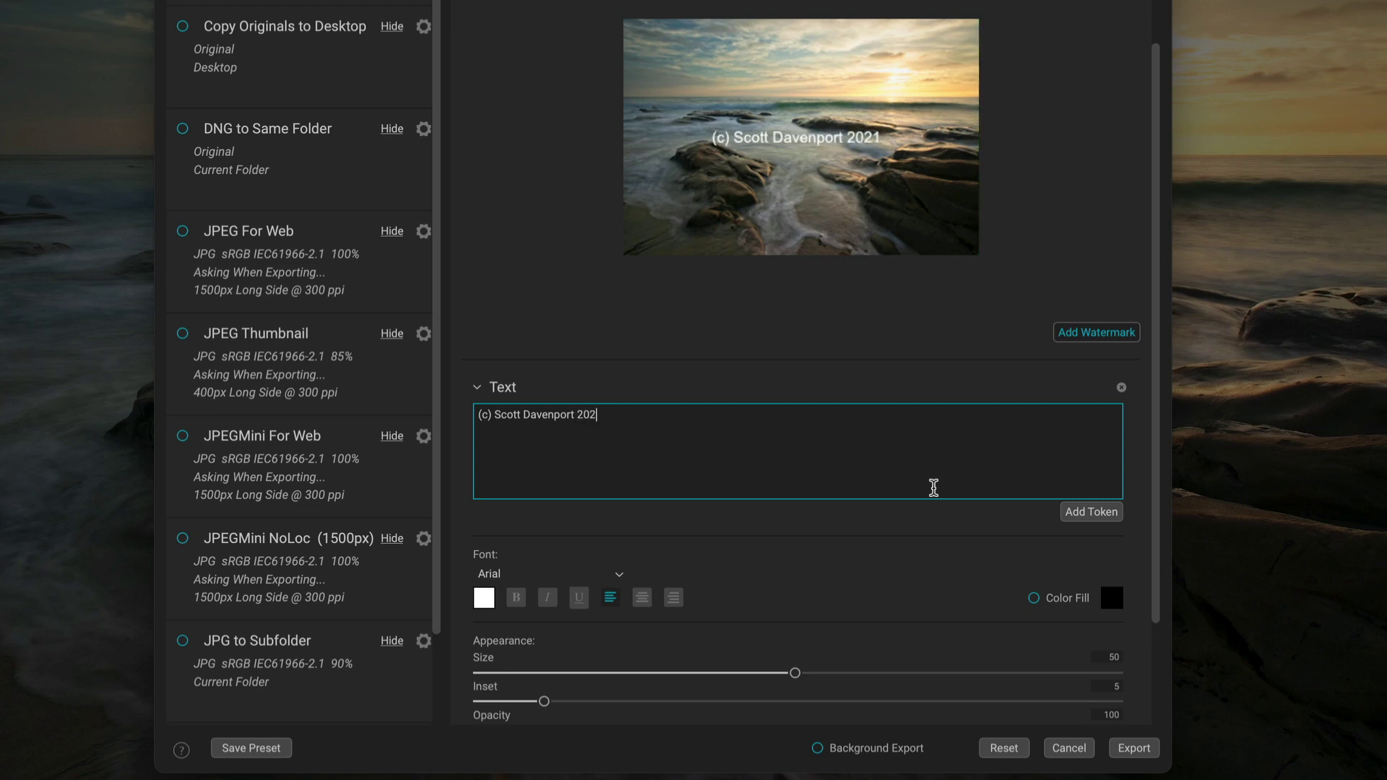
{"action": "key", "text": "BackSpace"}
{"action": "key", "text": "BackSpace"}
{"action": "key", "text": "BackSpace"}
{"action": "key", "text": "BackSpace"}
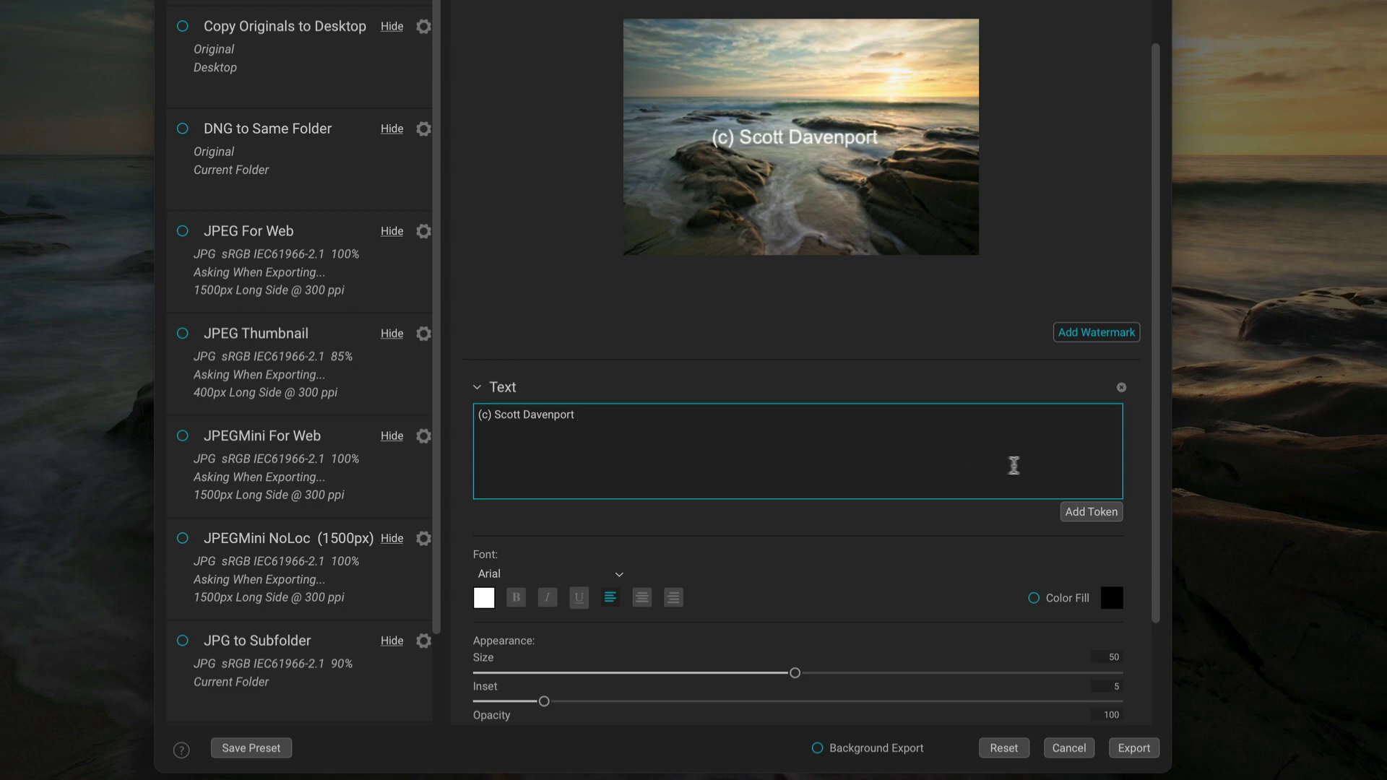
Insert a Year (YYYY) token at the end of the watermark text and remove it again
{"action": "left_click", "coordinate": [1075, 516]}
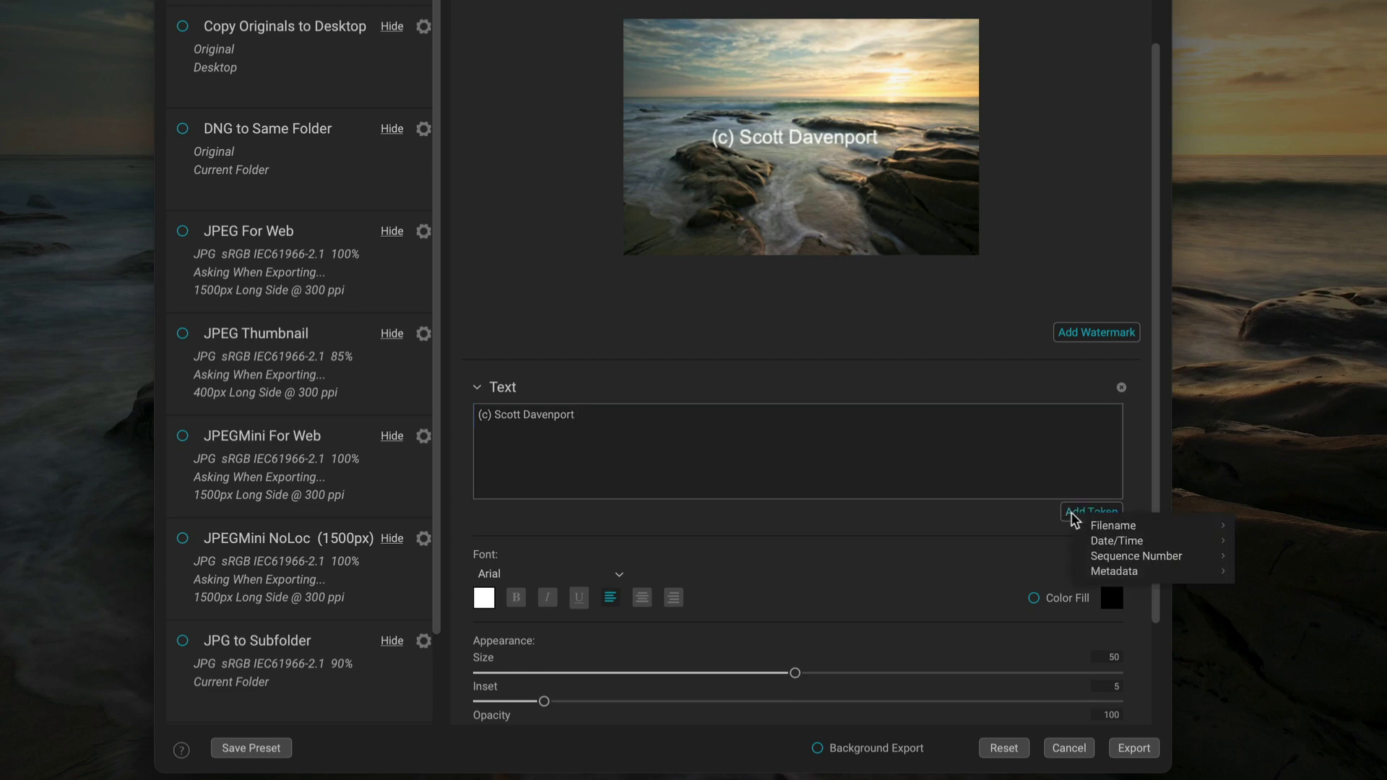
{"action": "mouse_move", "coordinate": [1089, 542]}
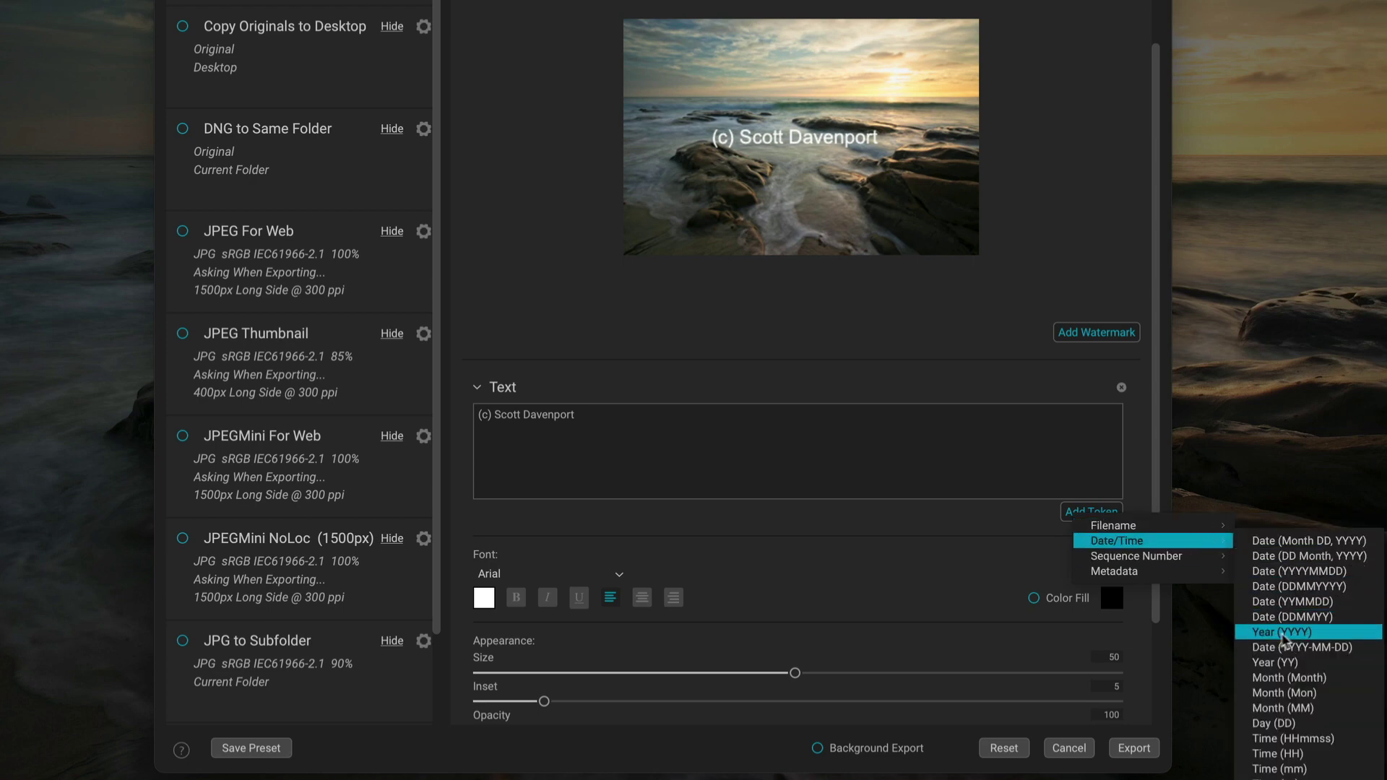
{"action": "left_click", "coordinate": [1301, 633]}
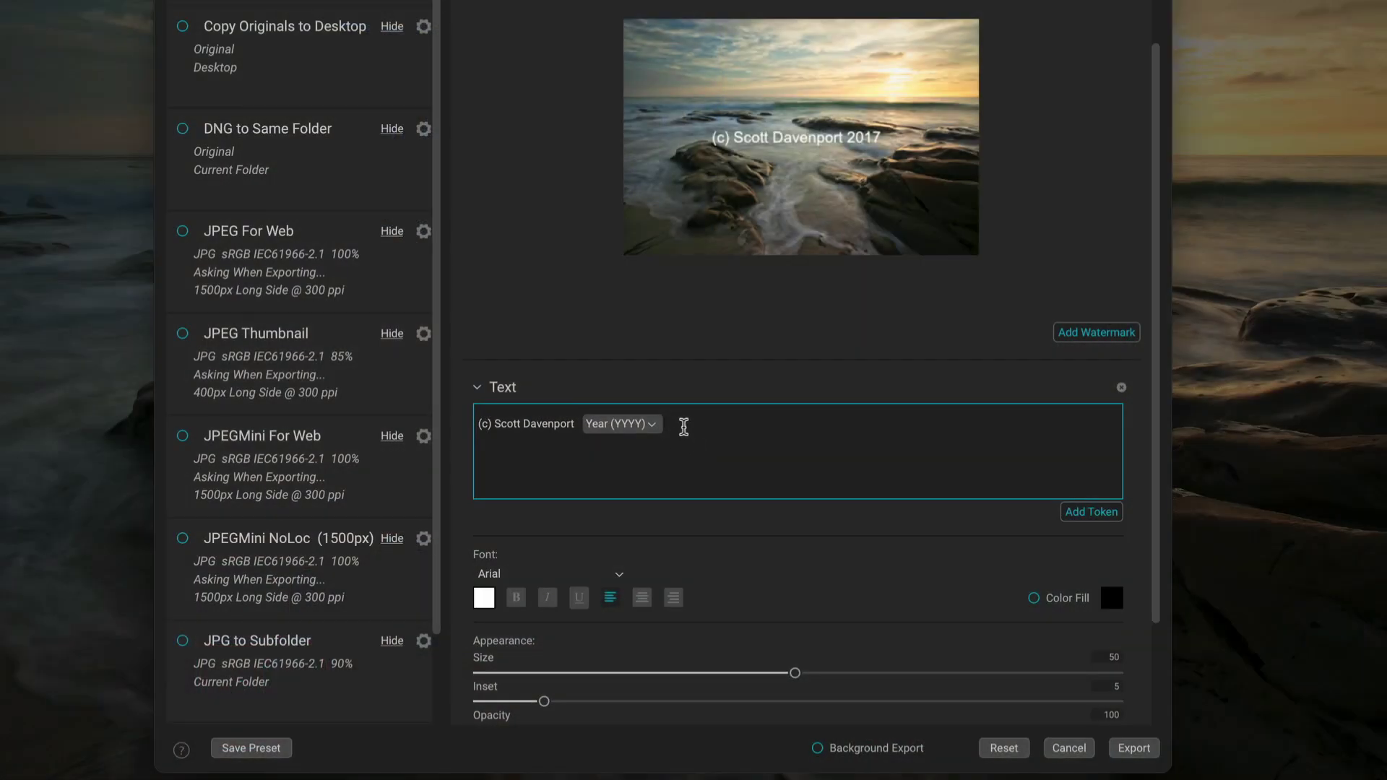
{"action": "key", "text": "BackSpace"}
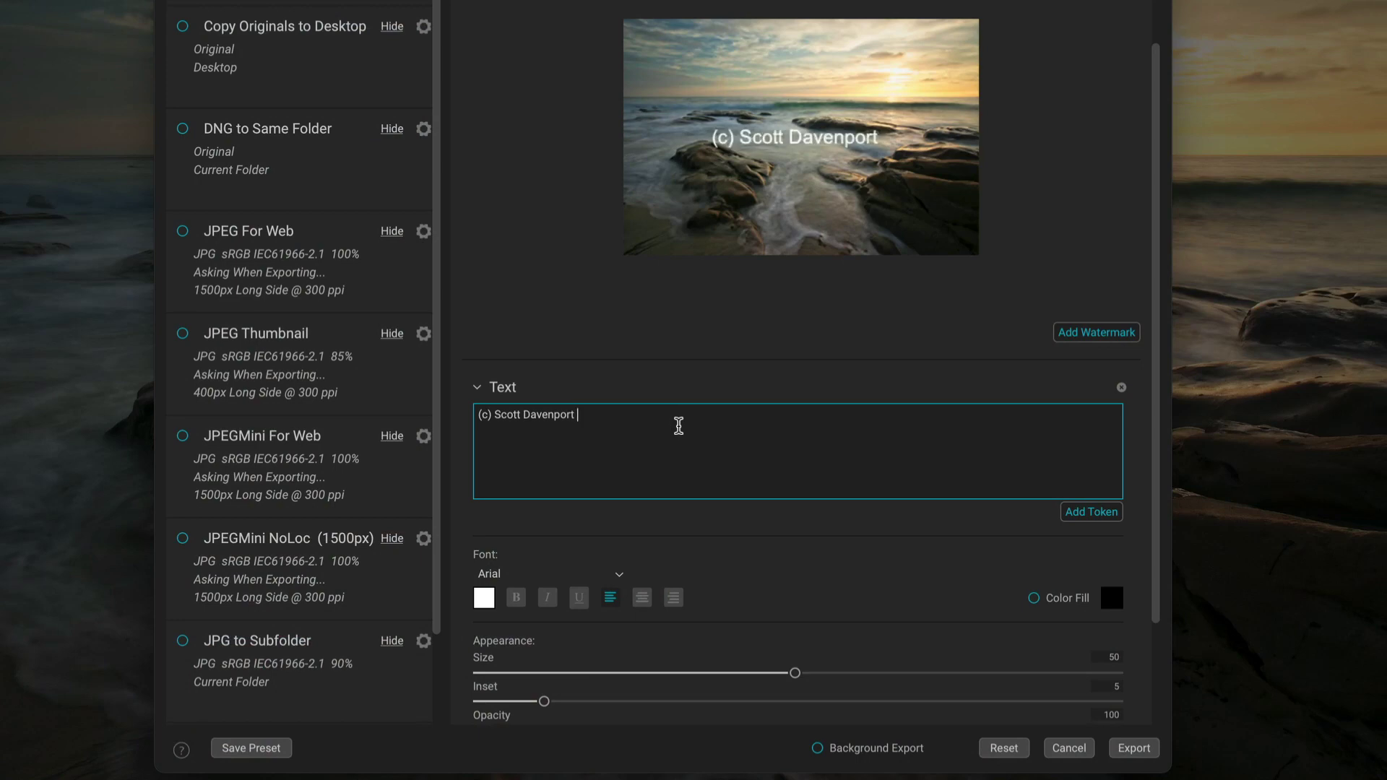
Examine the filename, date/time and other tokens available for the watermark text without adding one
{"action": "left_click", "coordinate": [1078, 511]}
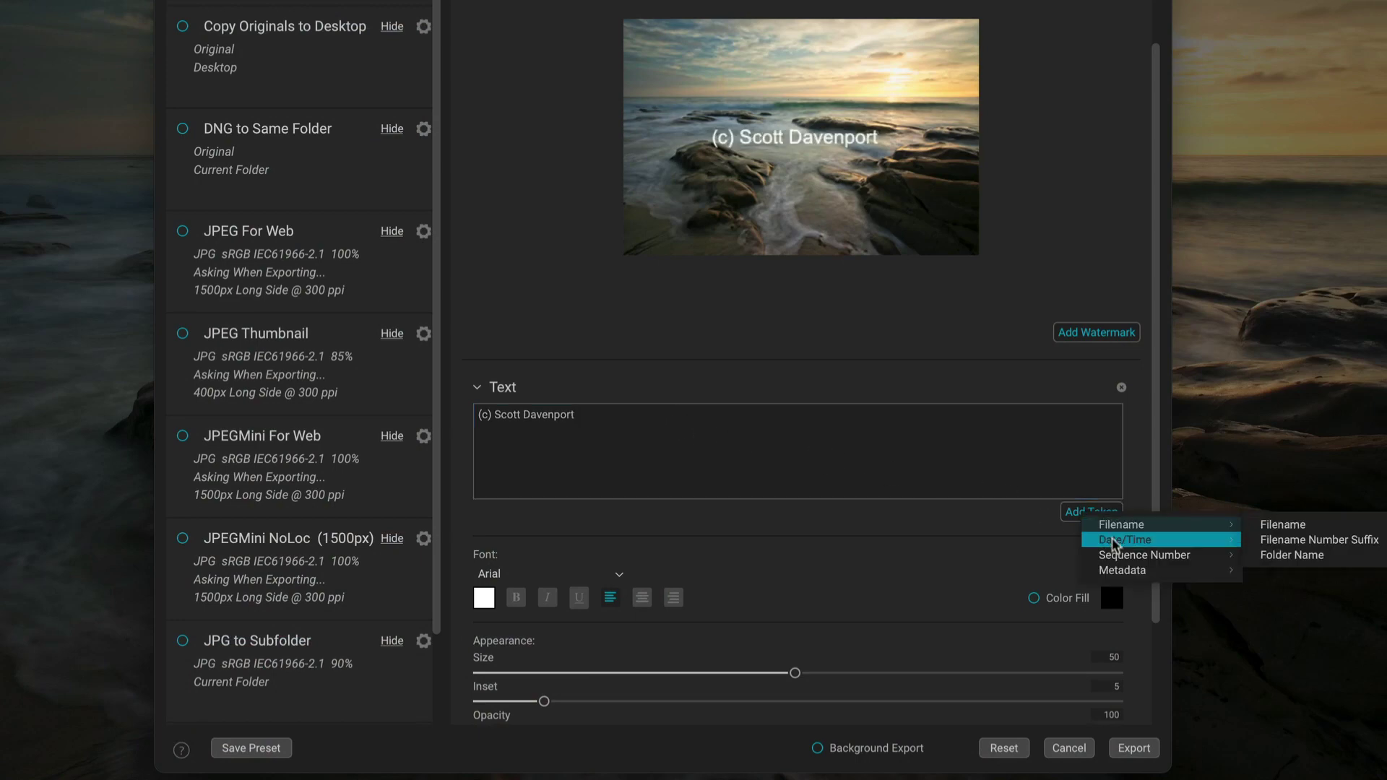
{"action": "mouse_move", "coordinate": [1113, 573]}
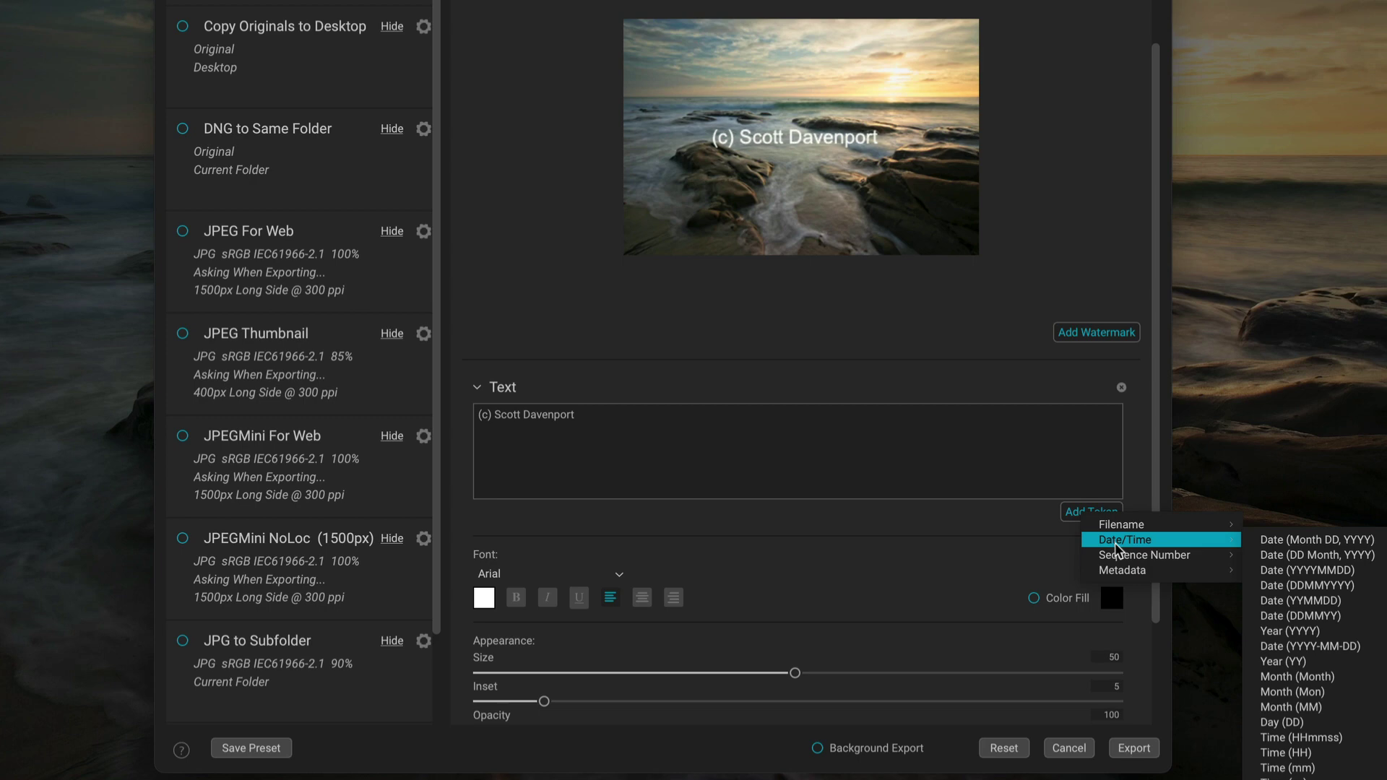
{"action": "left_click", "coordinate": [862, 536]}
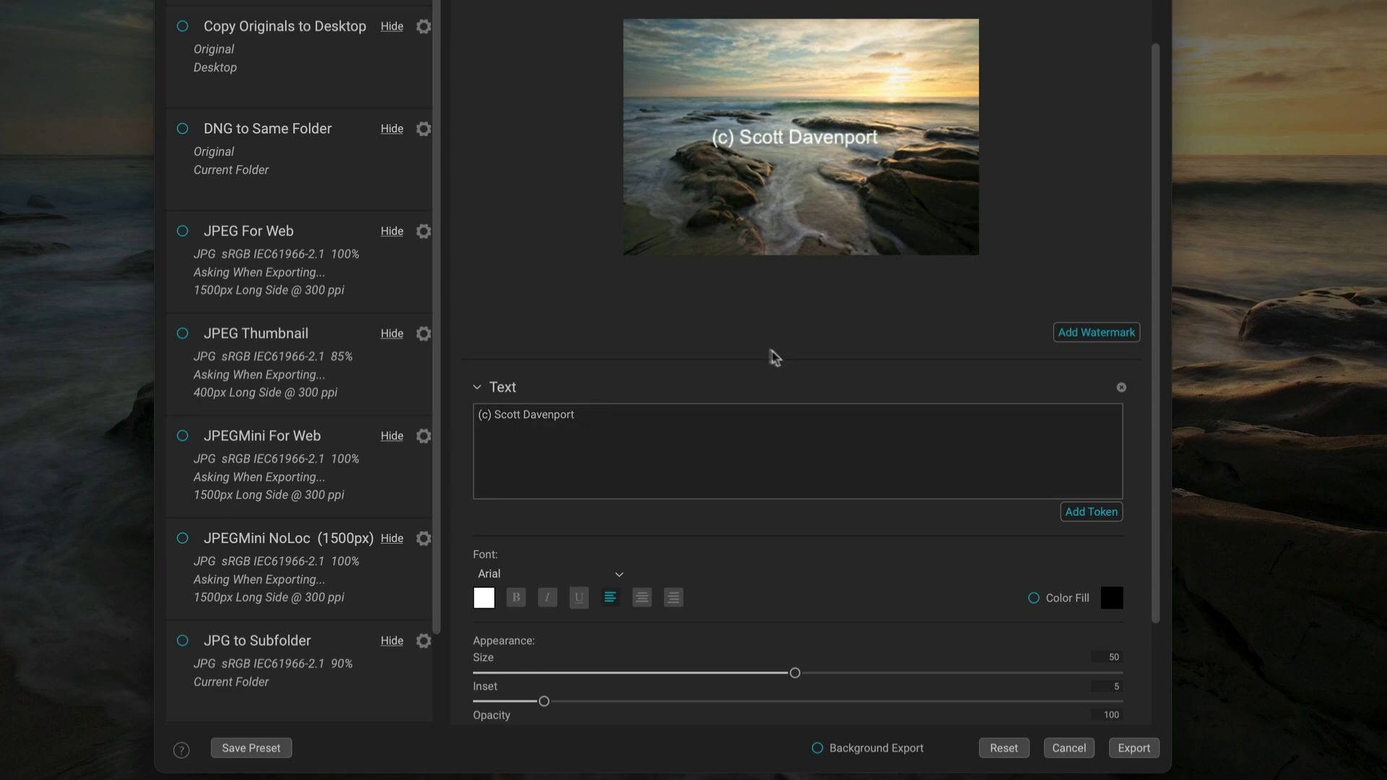
Examine the watermark fonts, keeping Arial, and turn the text's Color Fill on and off again
{"action": "scroll", "coordinate": [757, 352], "scroll_direction": "down", "scroll_amount": 3}
{"action": "left_click", "coordinate": [619, 456]}
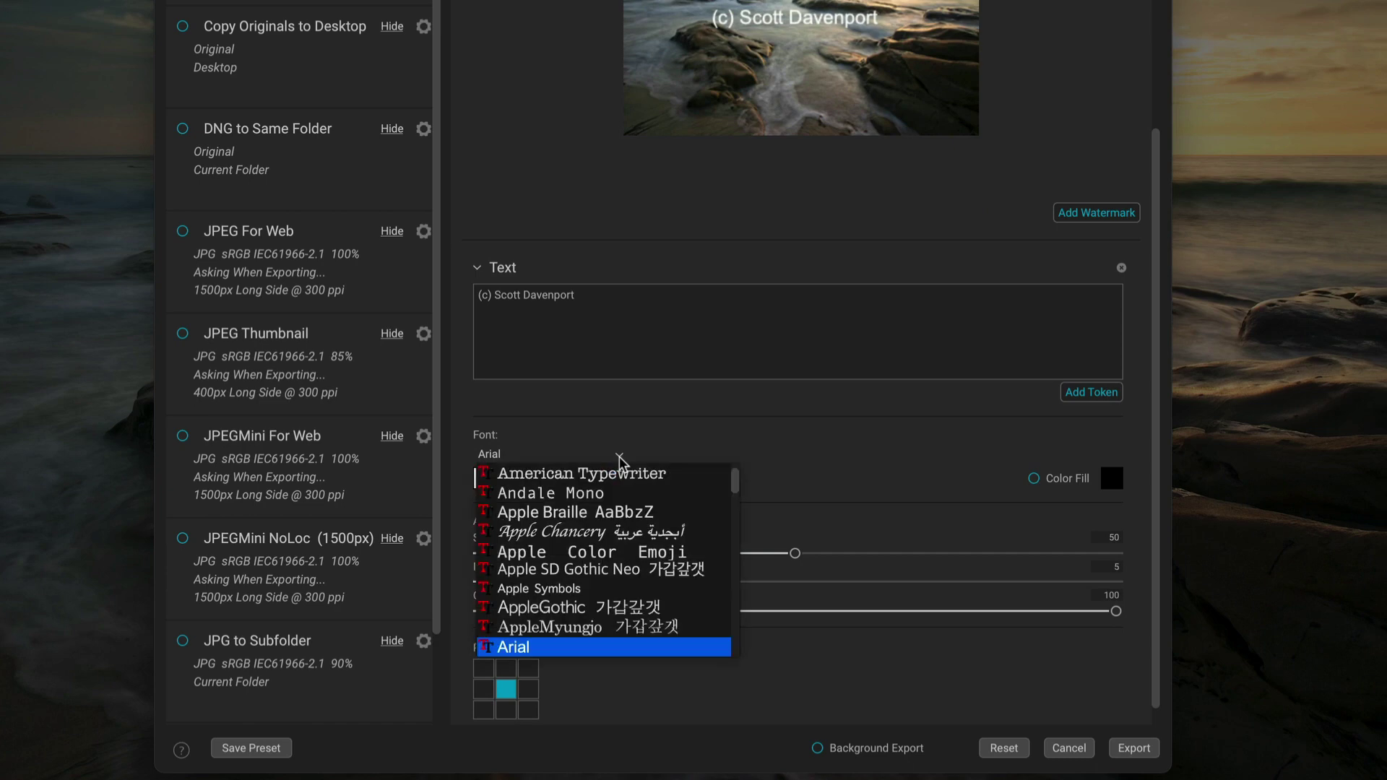
{"action": "left_click", "coordinate": [683, 446]}
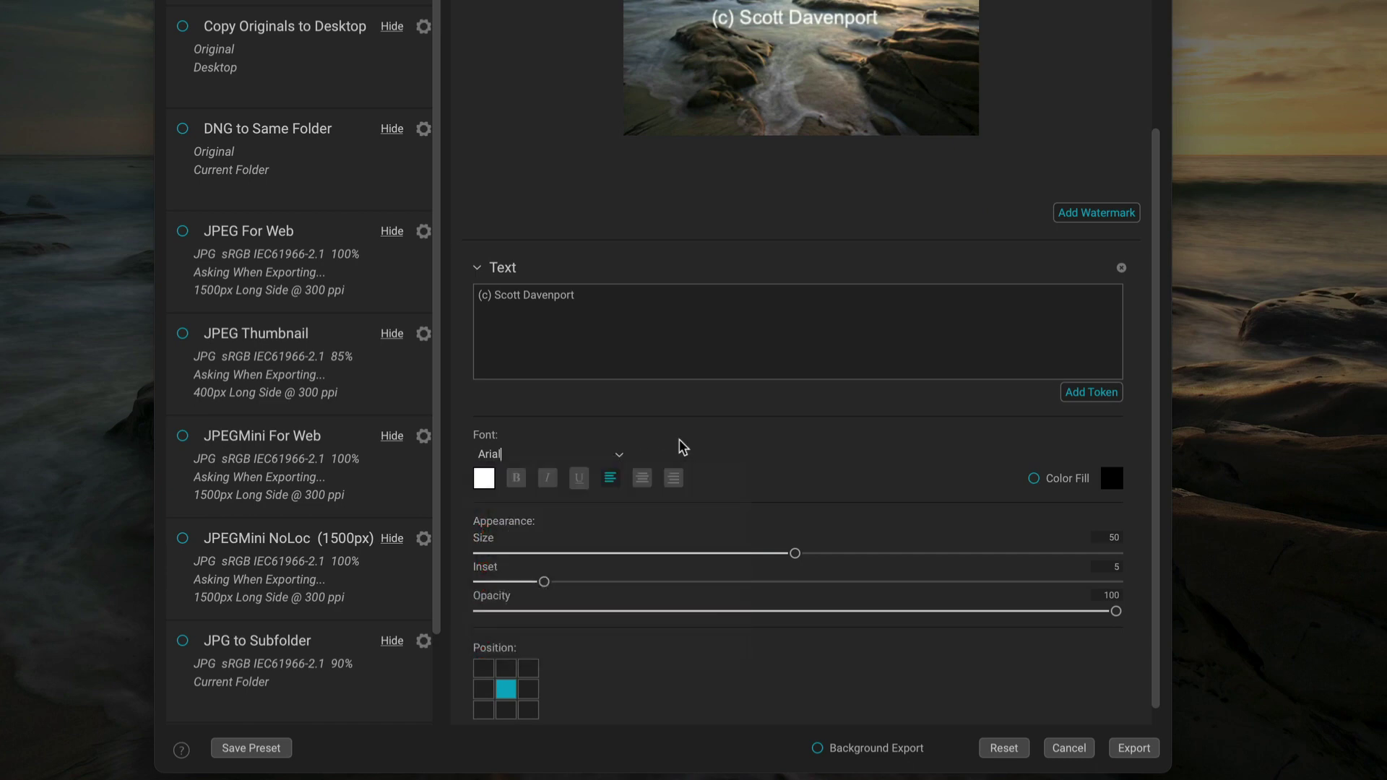
{"action": "left_click", "coordinate": [1034, 478]}
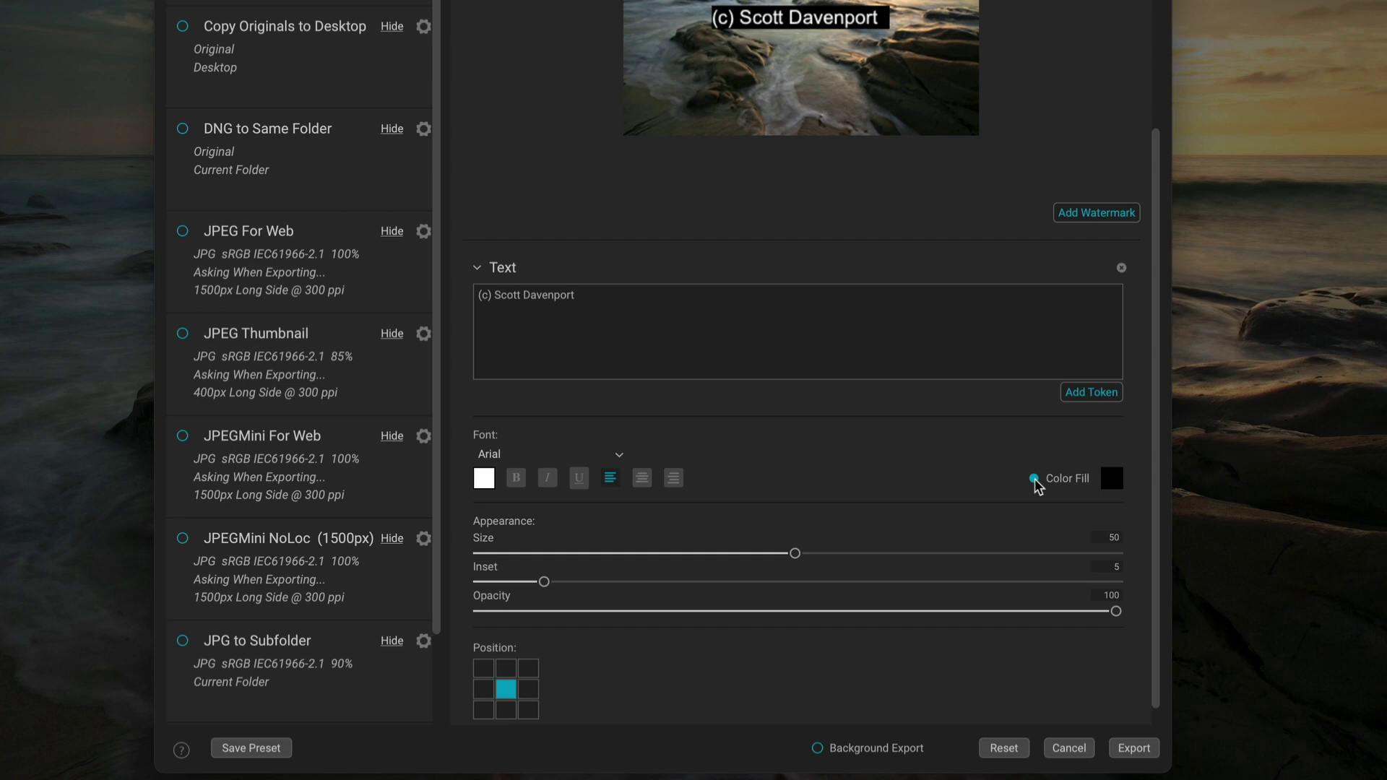
{"action": "left_click", "coordinate": [1035, 479]}
Try Orange as the watermark text colour, return to White and confirm the colour
{"action": "left_click", "coordinate": [484, 486]}
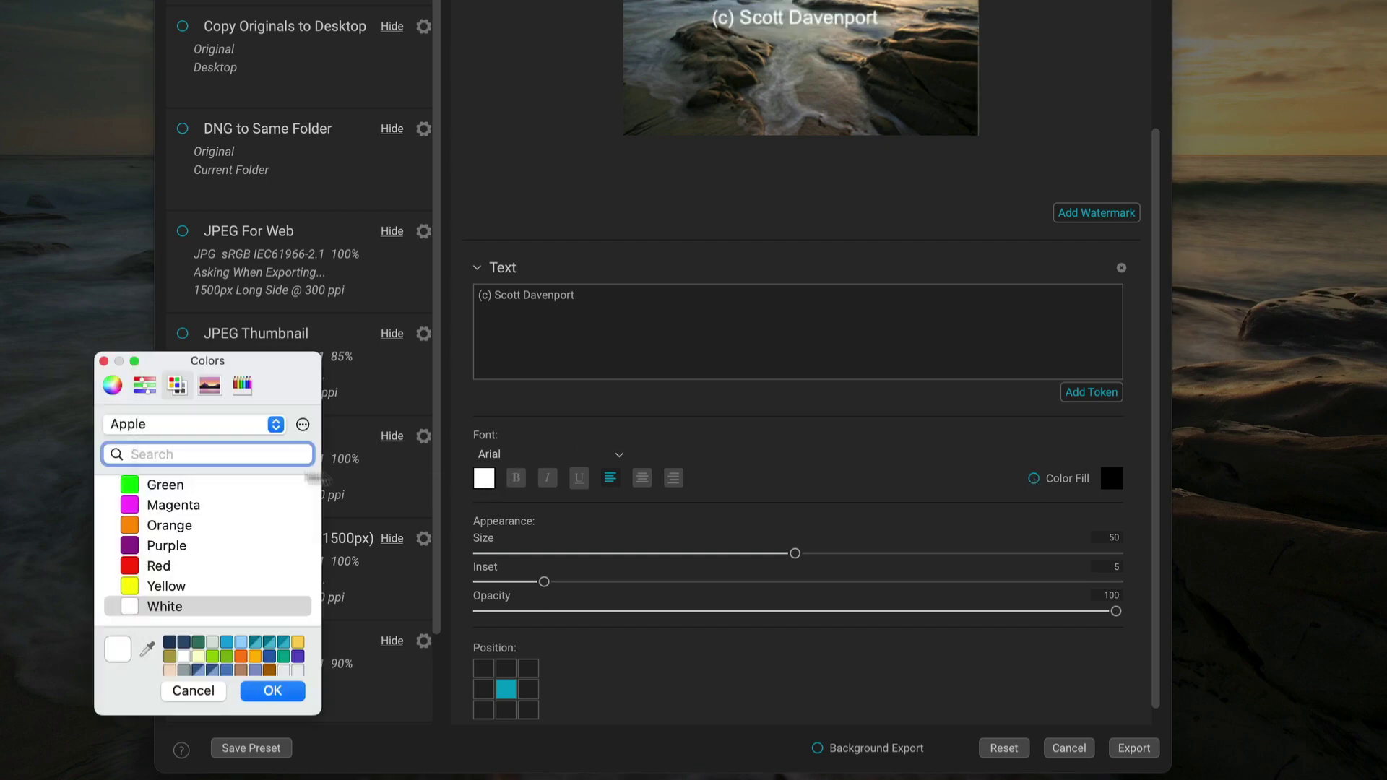
{"action": "left_click", "coordinate": [174, 532]}
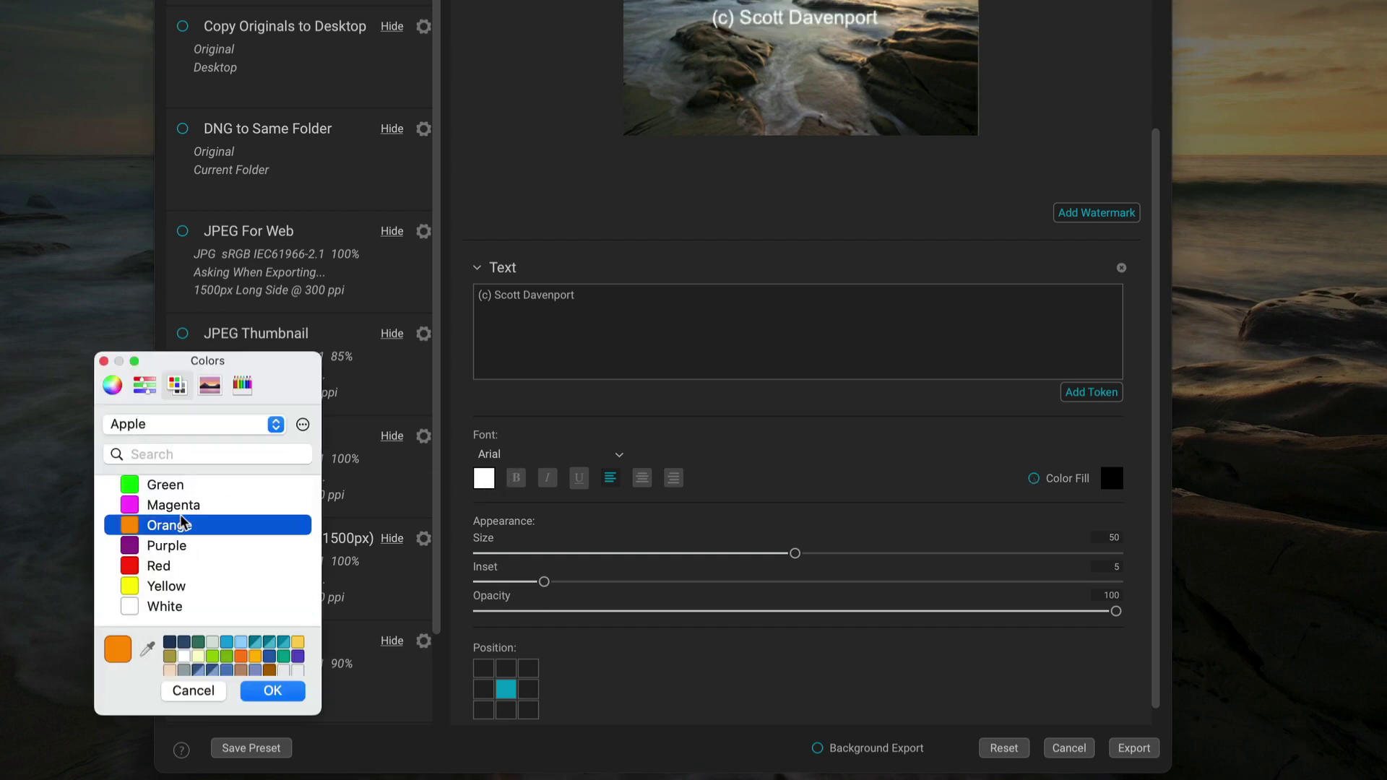
{"action": "left_click", "coordinate": [172, 607]}
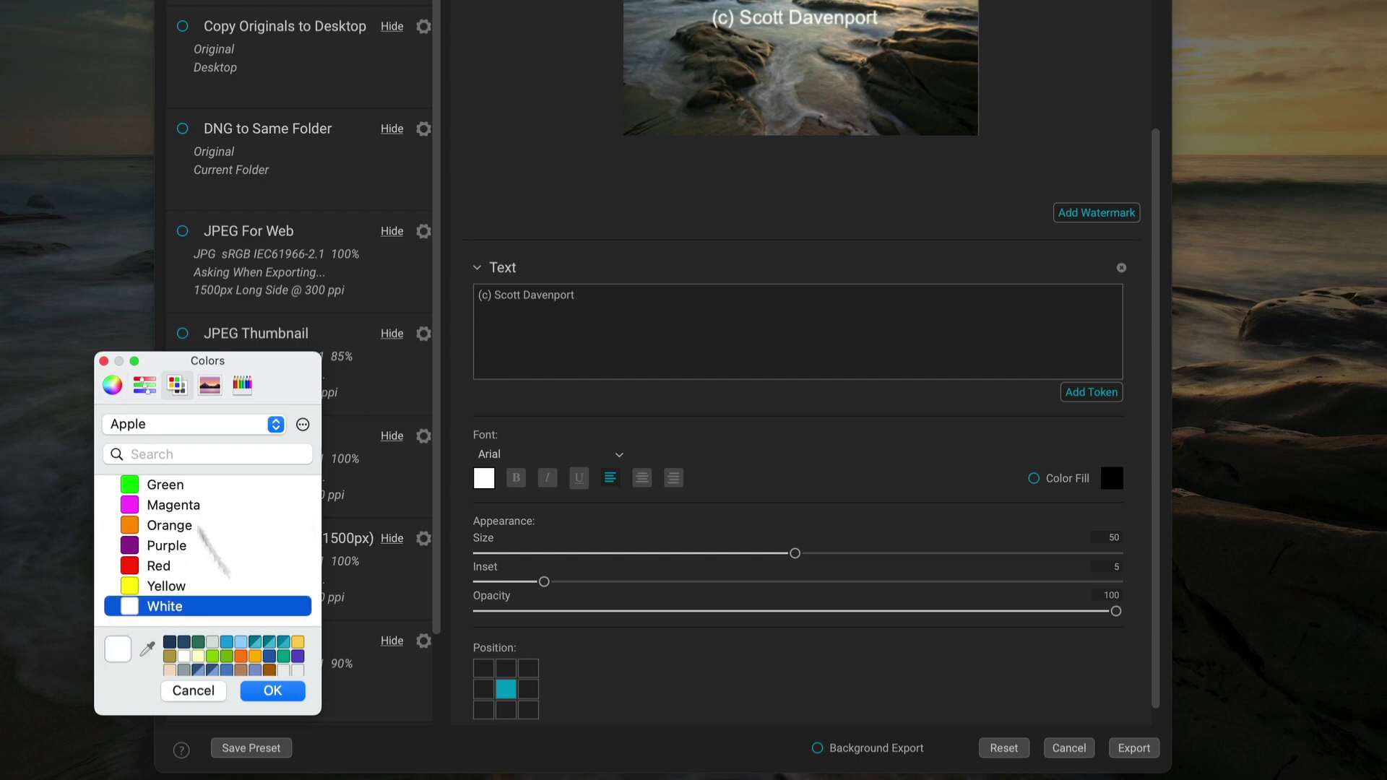
{"action": "left_click", "coordinate": [287, 695]}
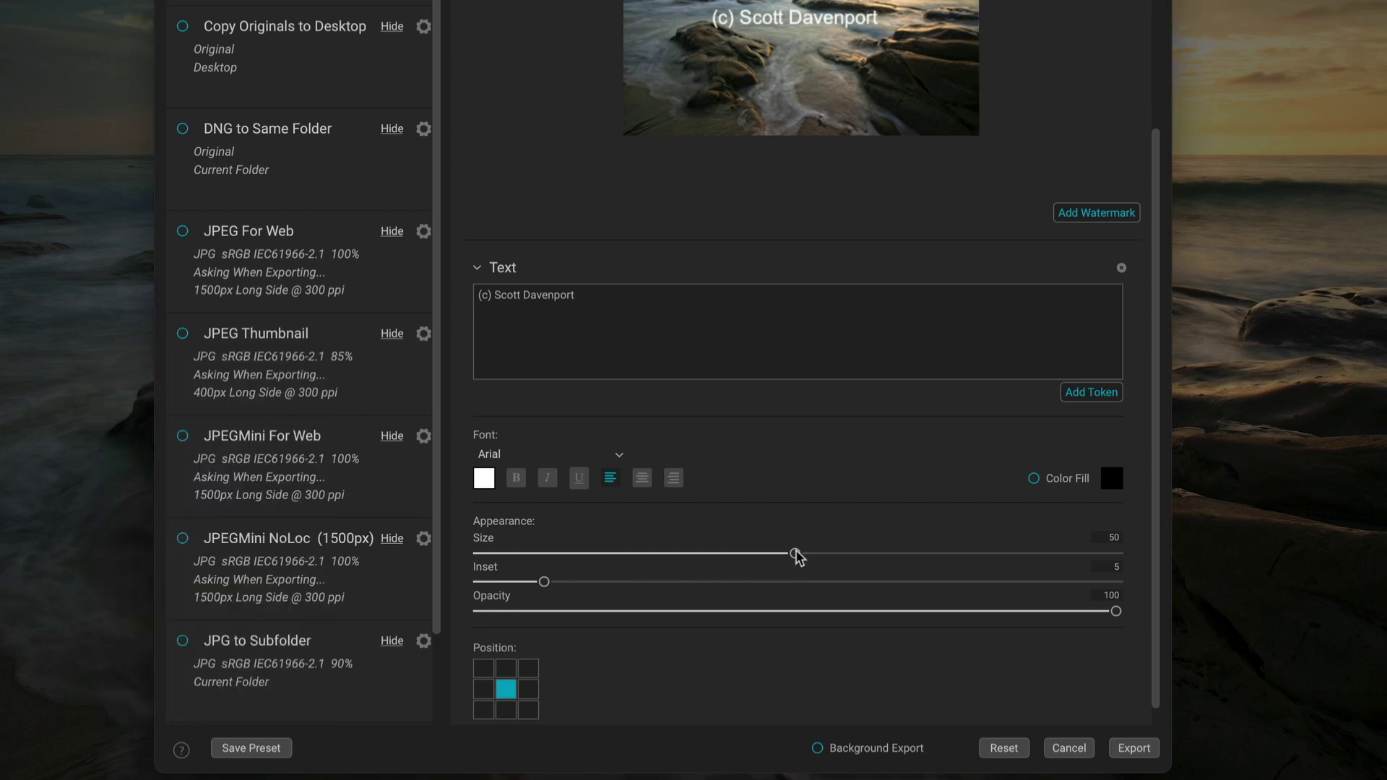
Set the text watermark's size to 26 and opacity to 50, and place it in the photo's lower-right corner after trying the lower-left
{"action": "left_click_drag", "start_coordinate": [796, 554], "coordinate": [643, 570]}
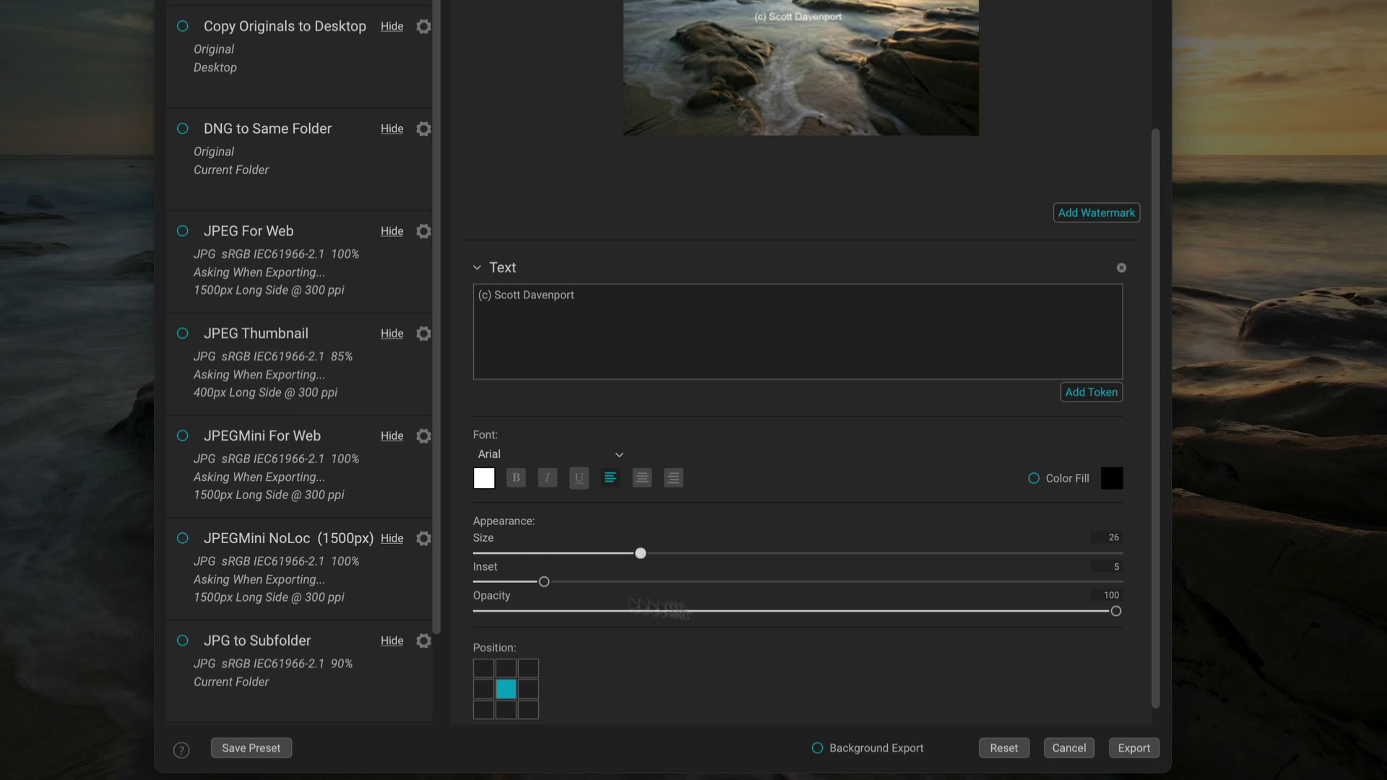
{"action": "left_click_drag", "start_coordinate": [1116, 610], "coordinate": [790, 618]}
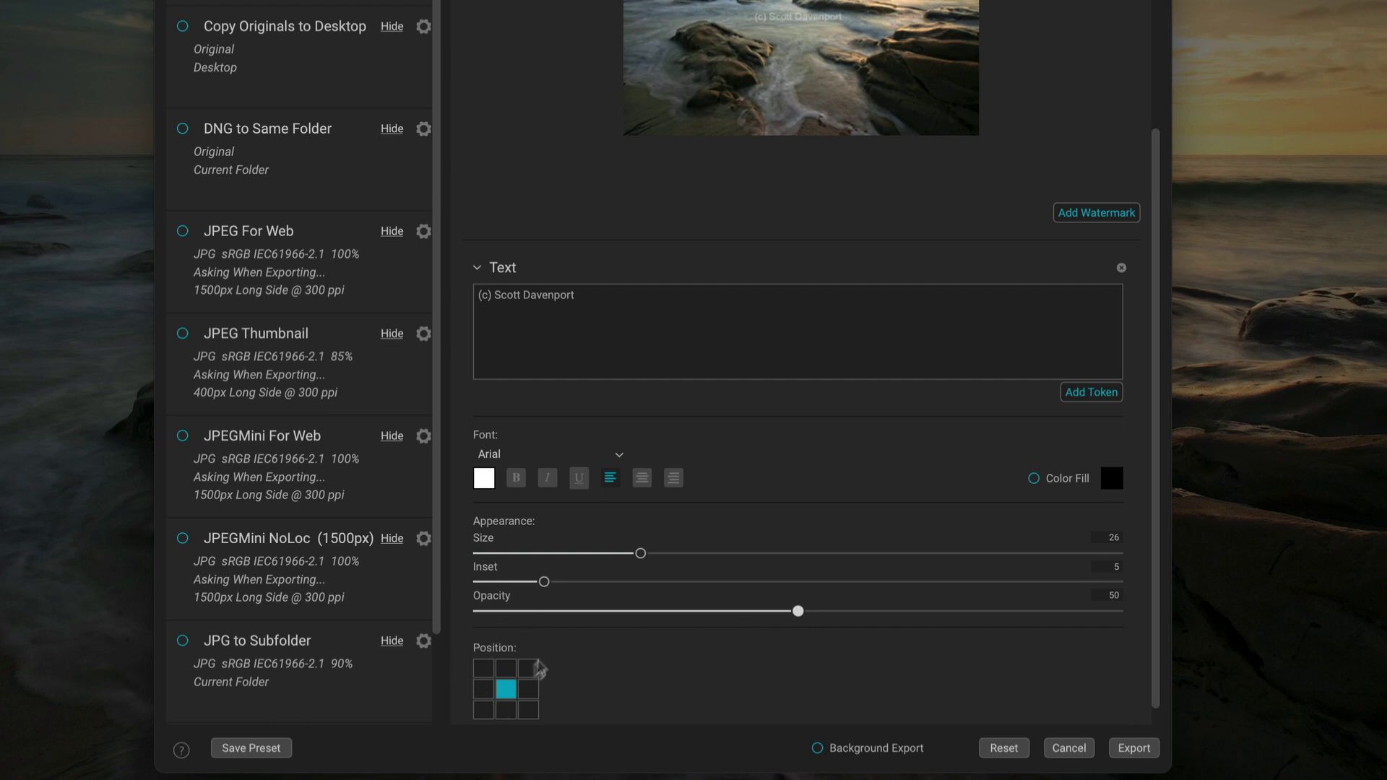
{"action": "left_click", "coordinate": [484, 709]}
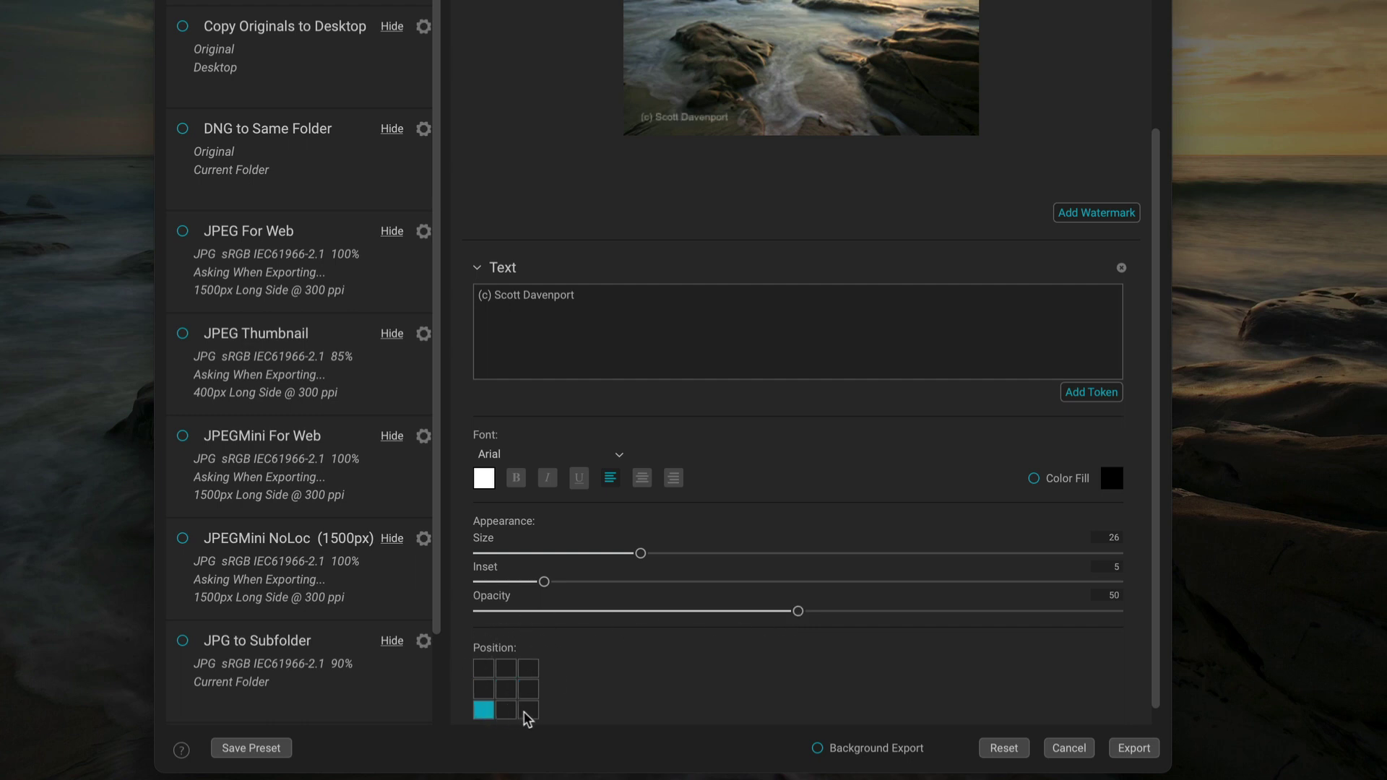
{"action": "left_click", "coordinate": [528, 711]}
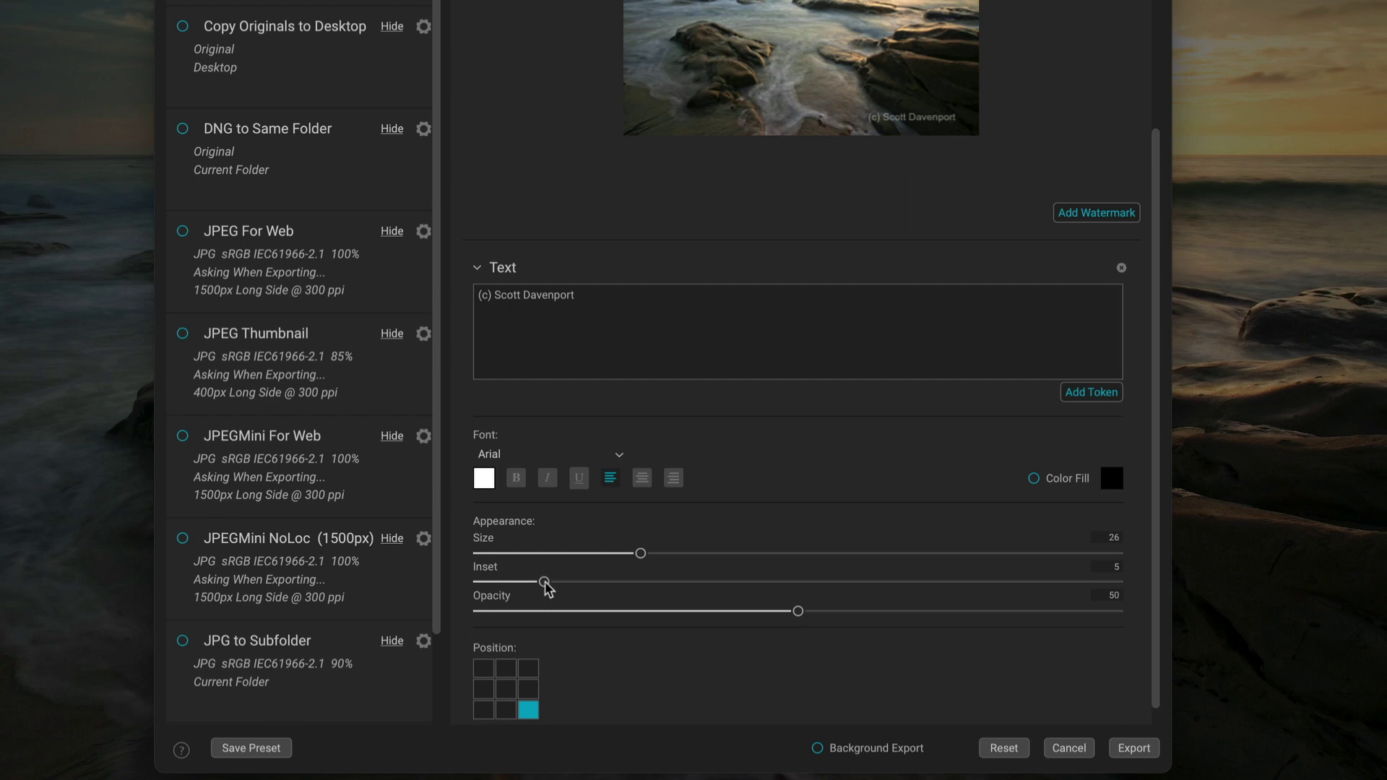
Right-align the watermark text after trying centre alignment, and reduce its inset to 2
{"action": "left_click_drag", "start_coordinate": [541, 583], "coordinate": [519, 583]}
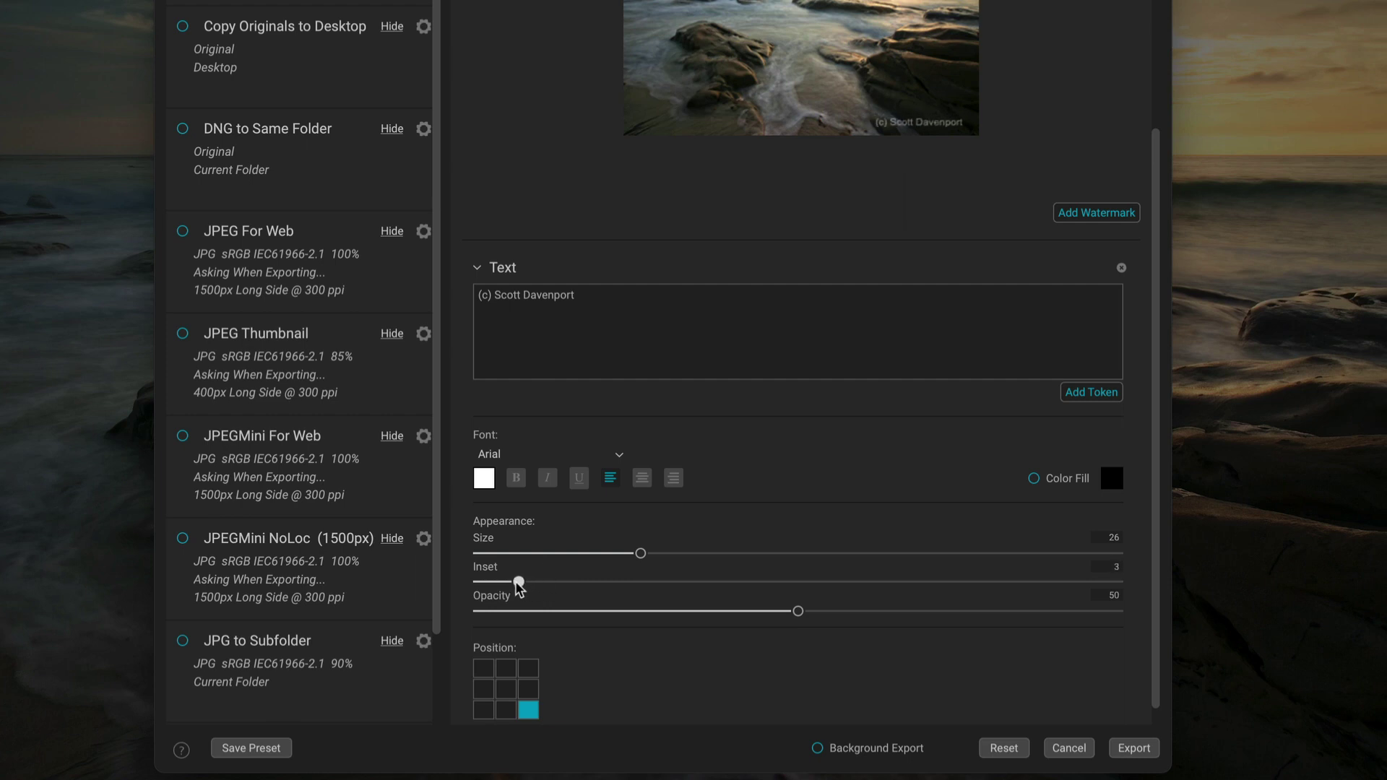
{"action": "left_click", "coordinate": [642, 479]}
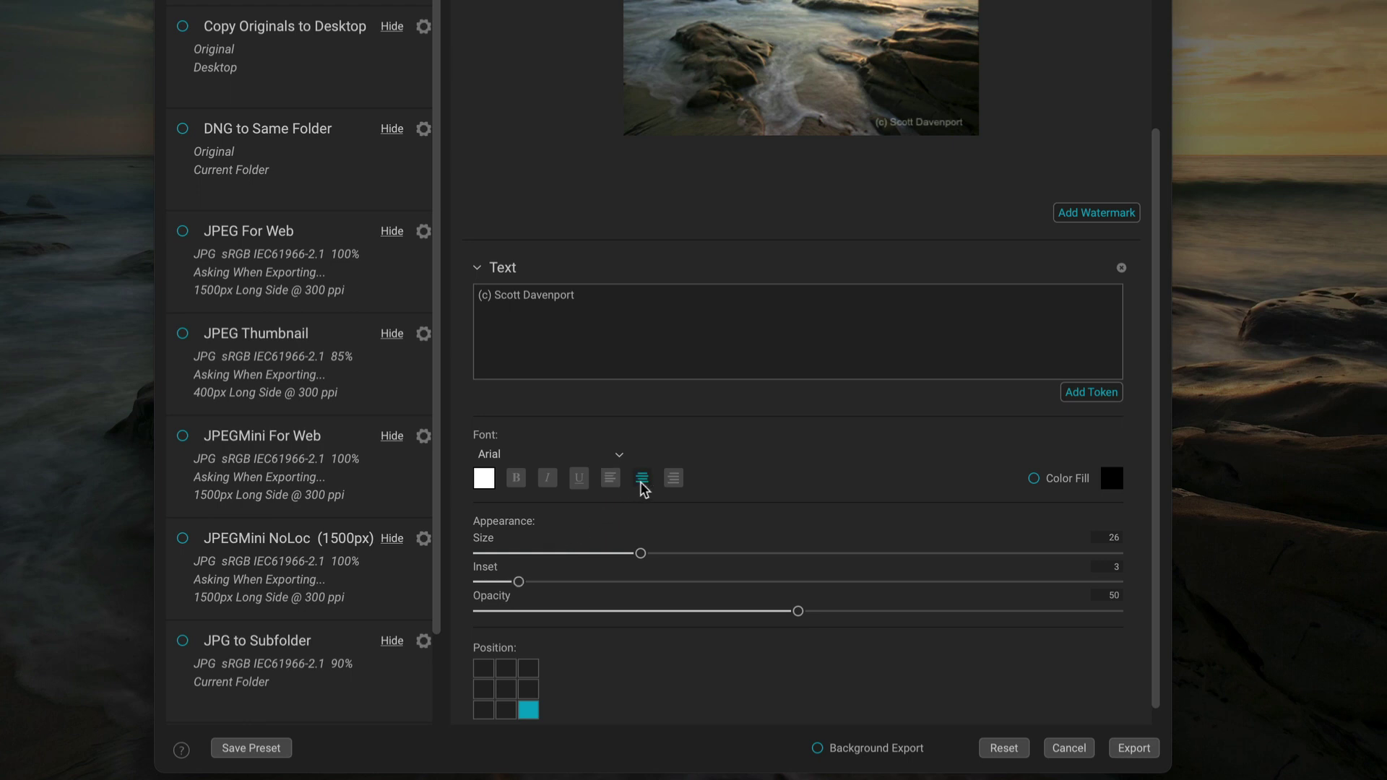
{"action": "left_click", "coordinate": [674, 478]}
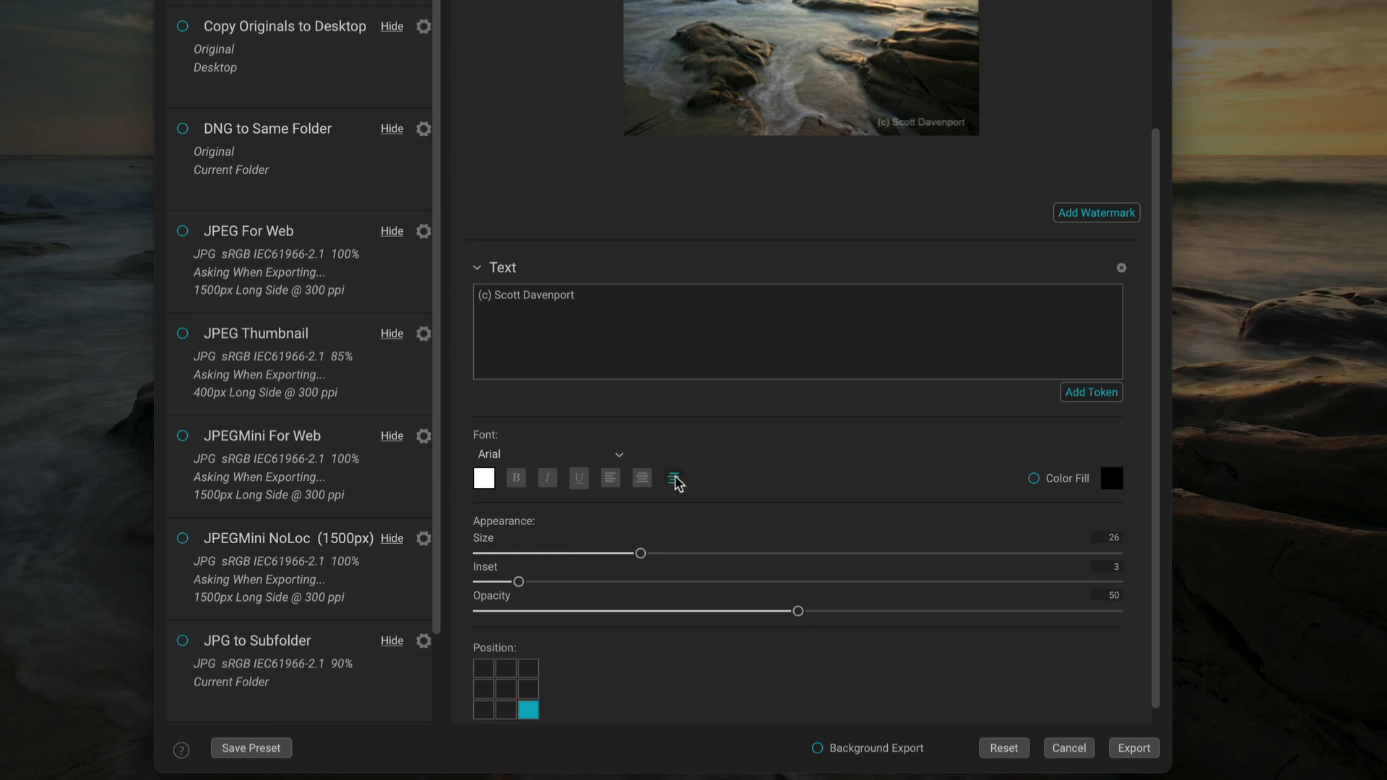
{"action": "left_click_drag", "start_coordinate": [518, 582], "coordinate": [506, 582]}
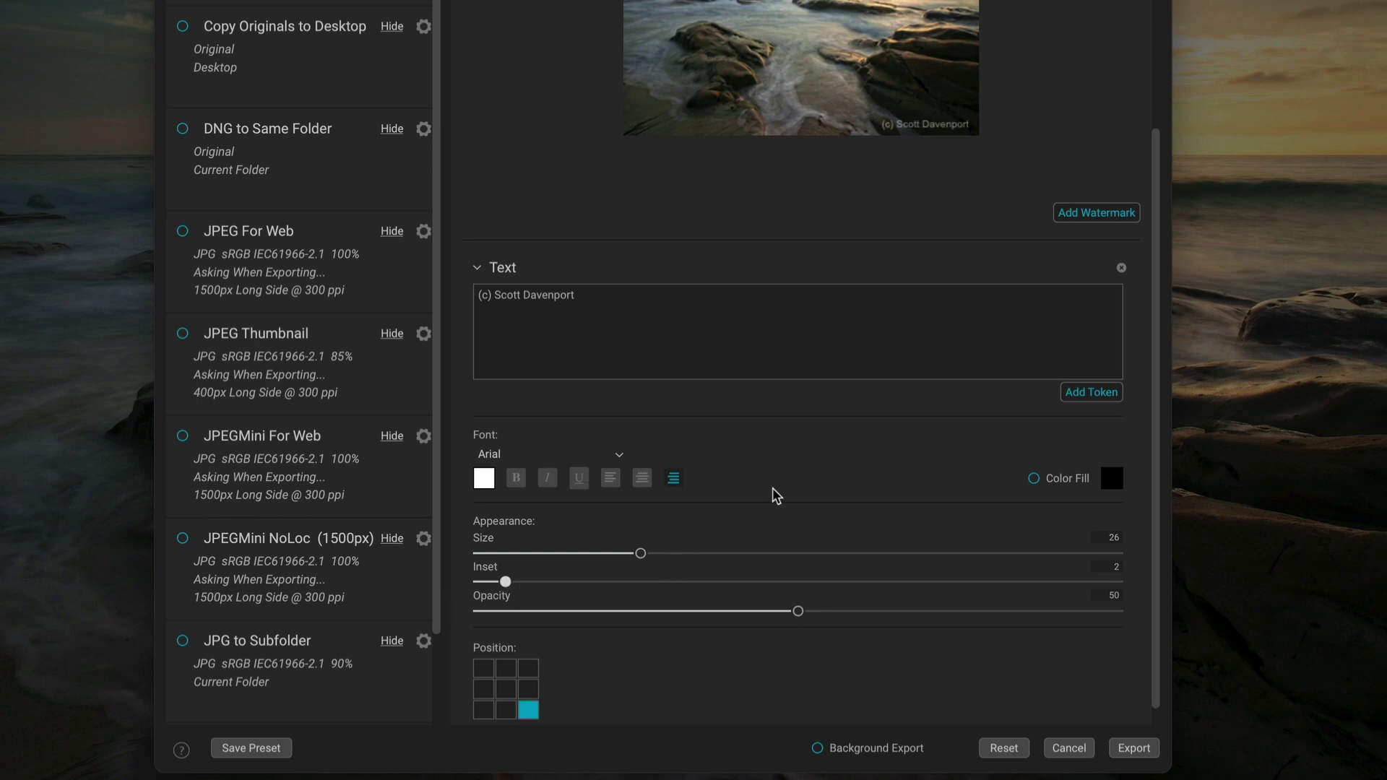
Add a logo watermark alongside the text watermark and collapse the Text settings
{"action": "scroll", "coordinate": [773, 493], "scroll_direction": "down", "scroll_amount": 1}
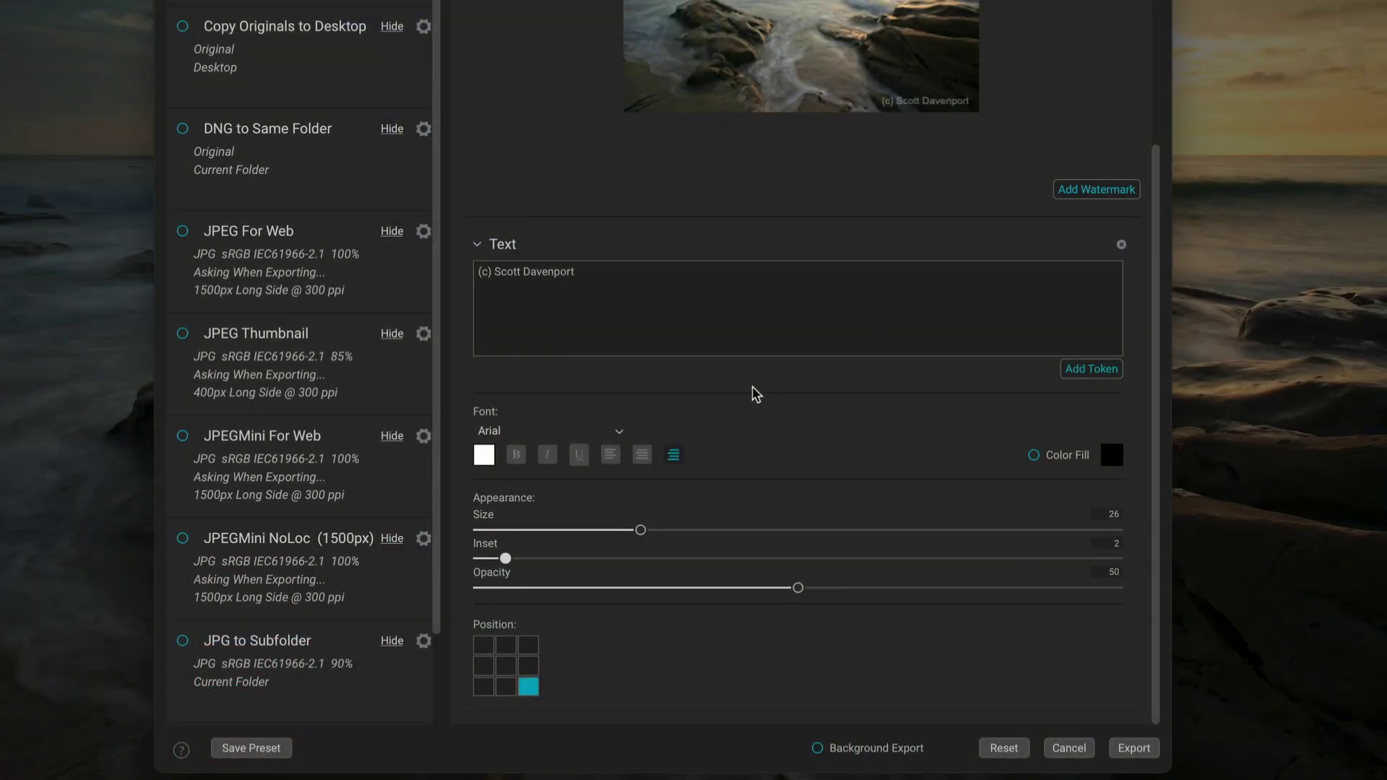
{"action": "left_click", "coordinate": [1066, 193]}
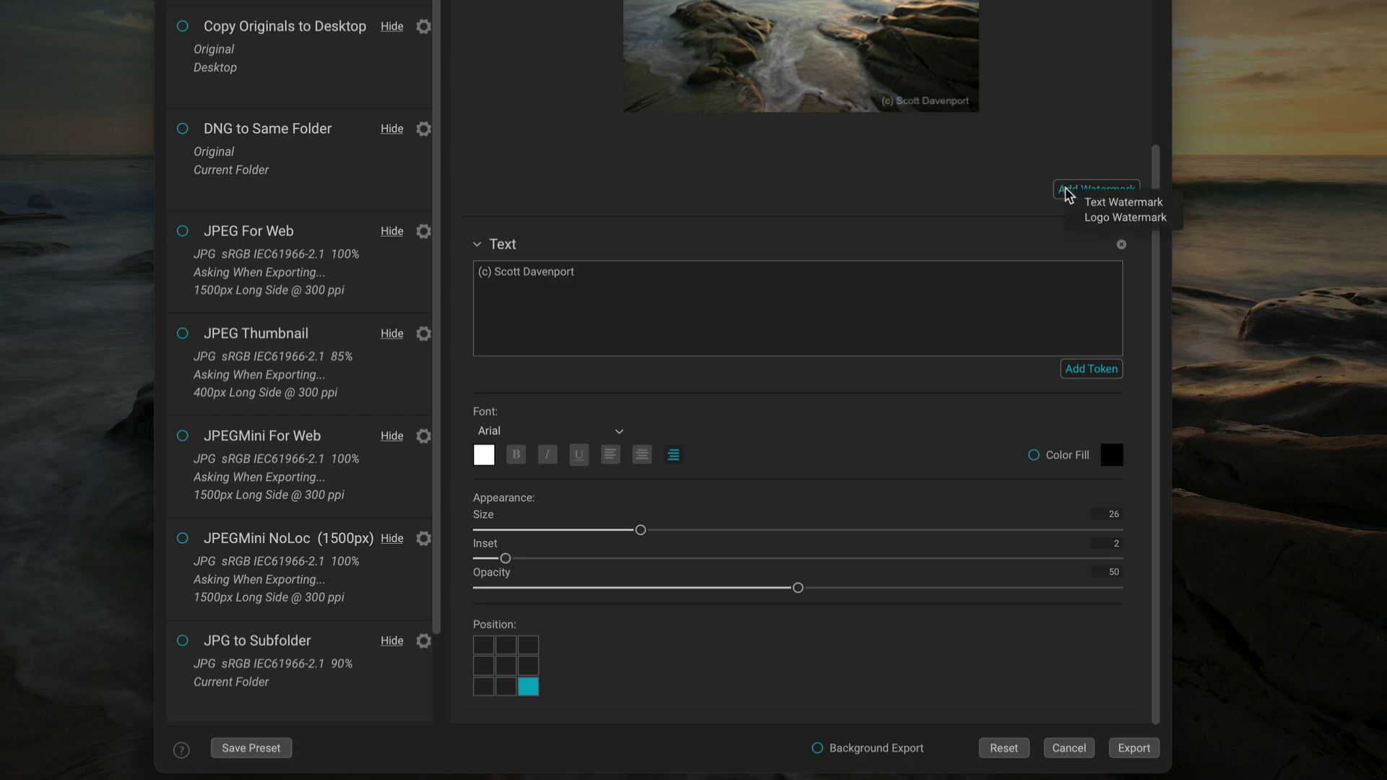
{"action": "left_click", "coordinate": [1079, 217]}
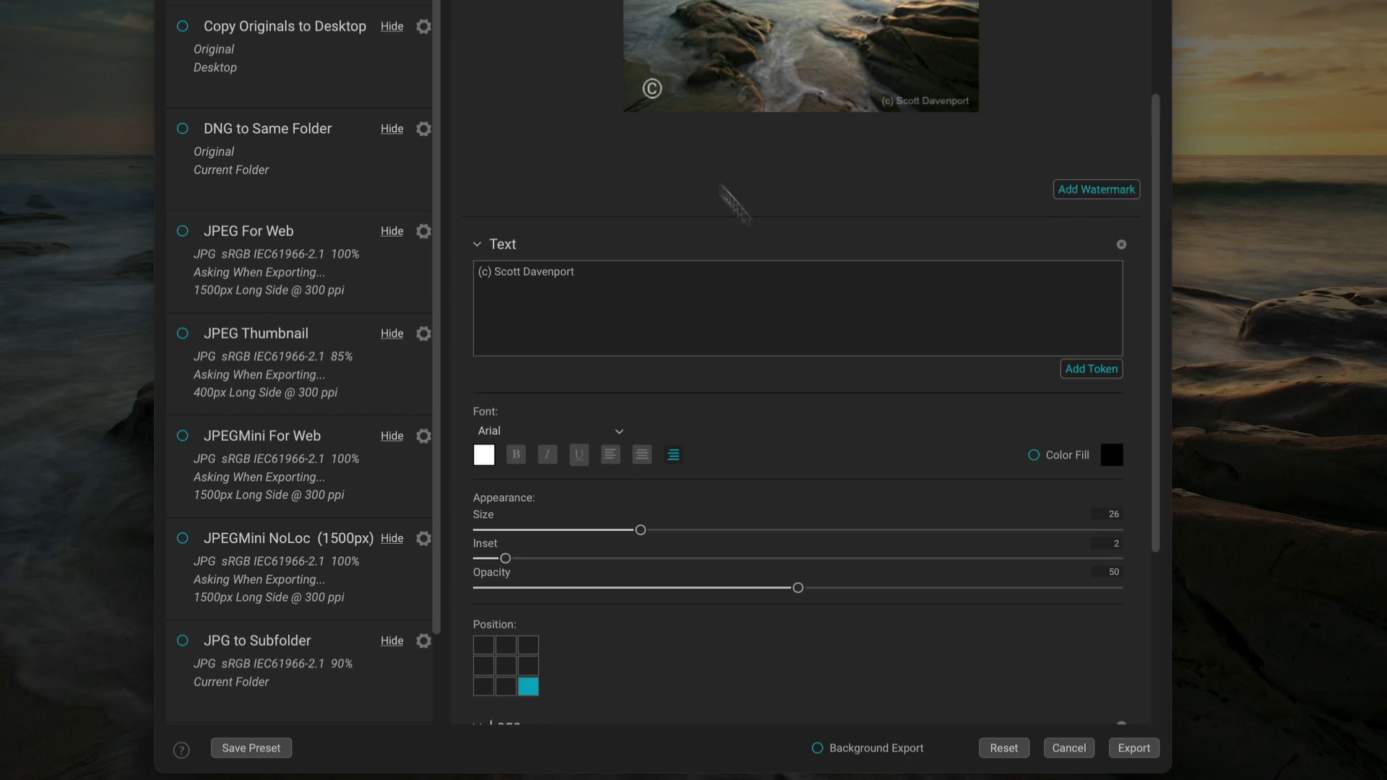
{"action": "scroll", "coordinate": [858, 459], "scroll_direction": "down", "scroll_amount": 4}
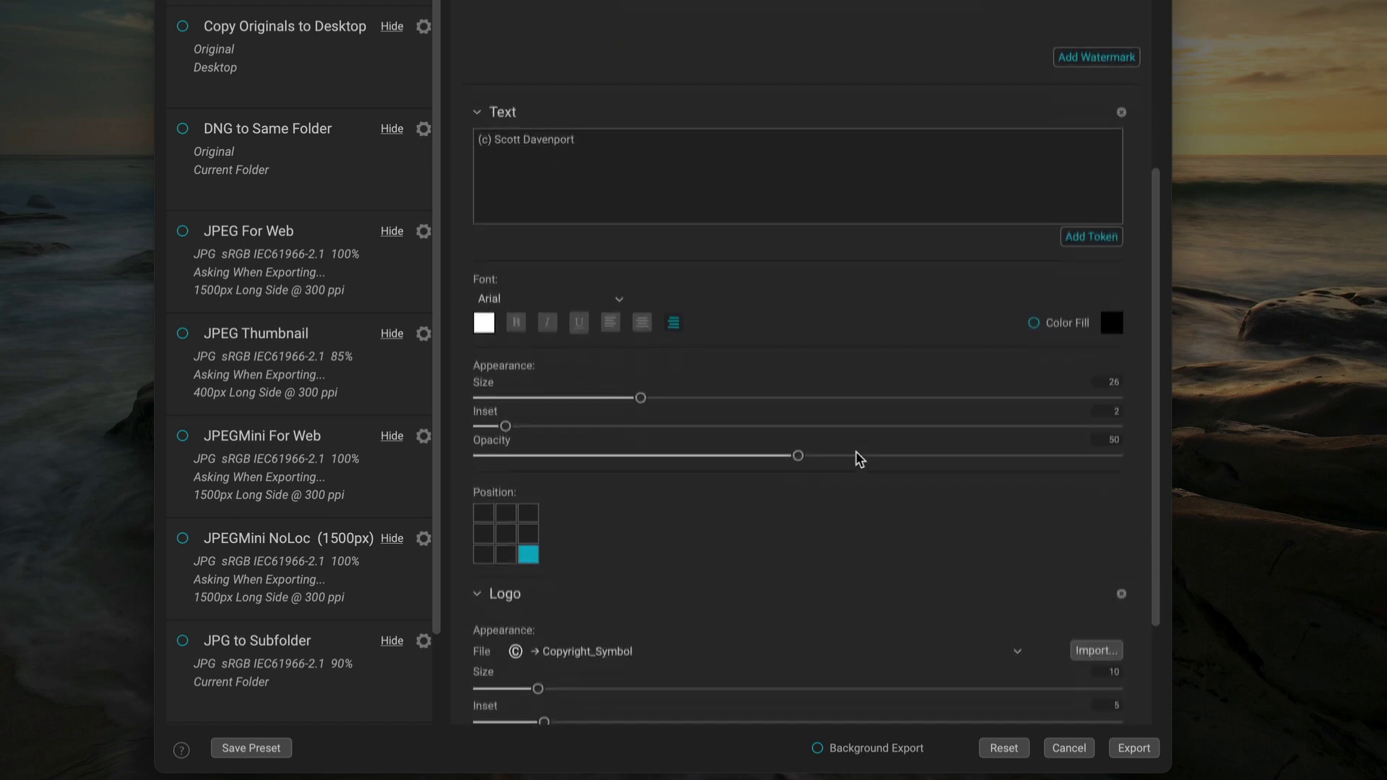
{"action": "scroll", "coordinate": [858, 459], "scroll_direction": "up", "scroll_amount": 2}
{"action": "left_click", "coordinate": [478, 189]}
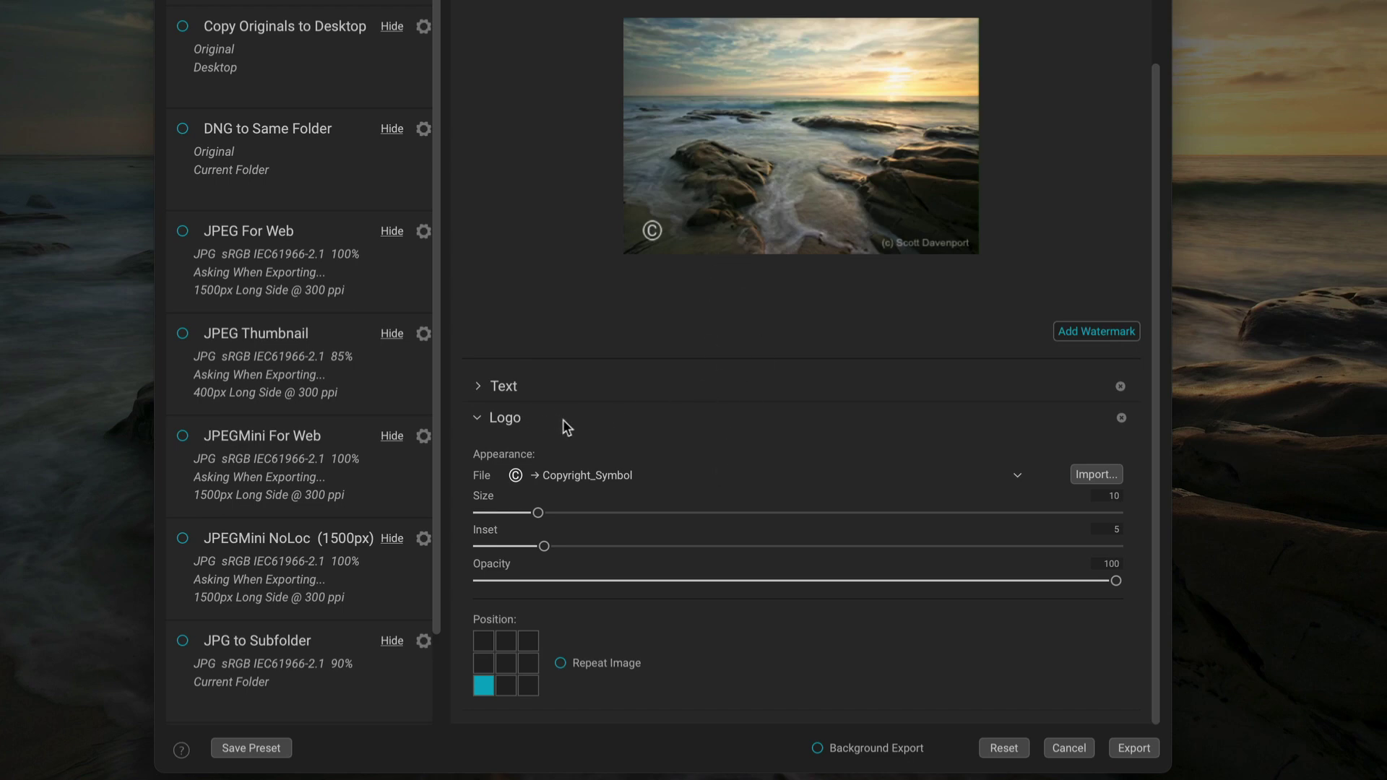
Examine the available logo files and the Extras Manager's watermark import options without importing anything
{"action": "left_click", "coordinate": [1018, 477]}
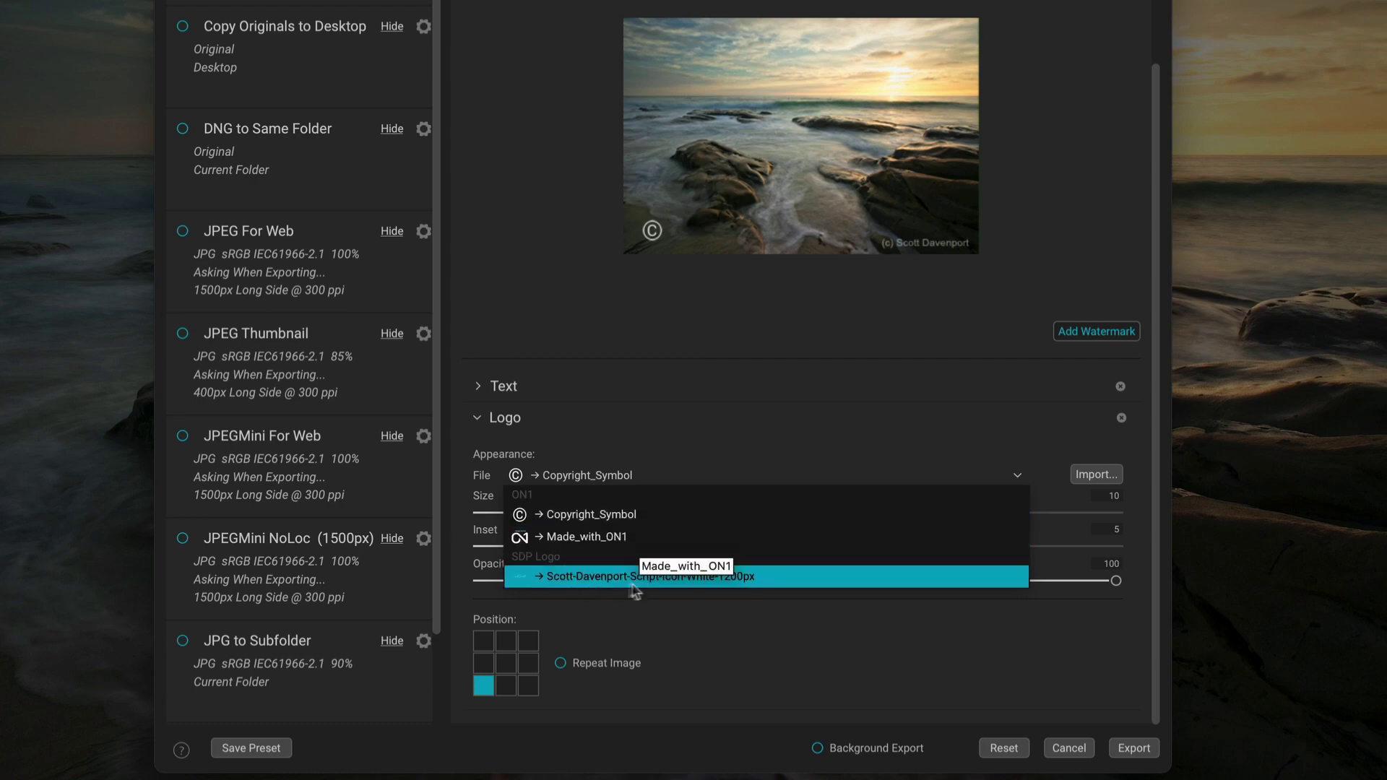
{"action": "left_click", "coordinate": [872, 446]}
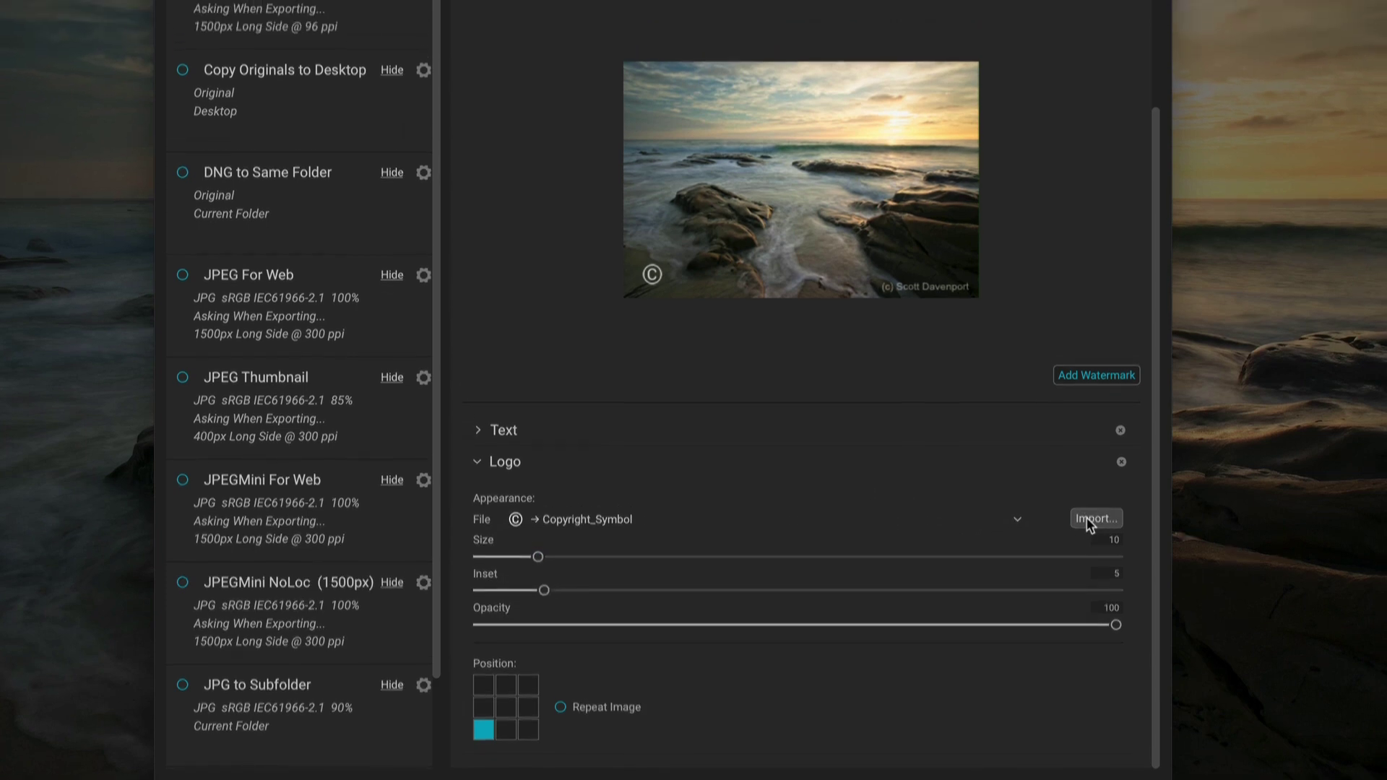
{"action": "left_click", "coordinate": [1088, 477]}
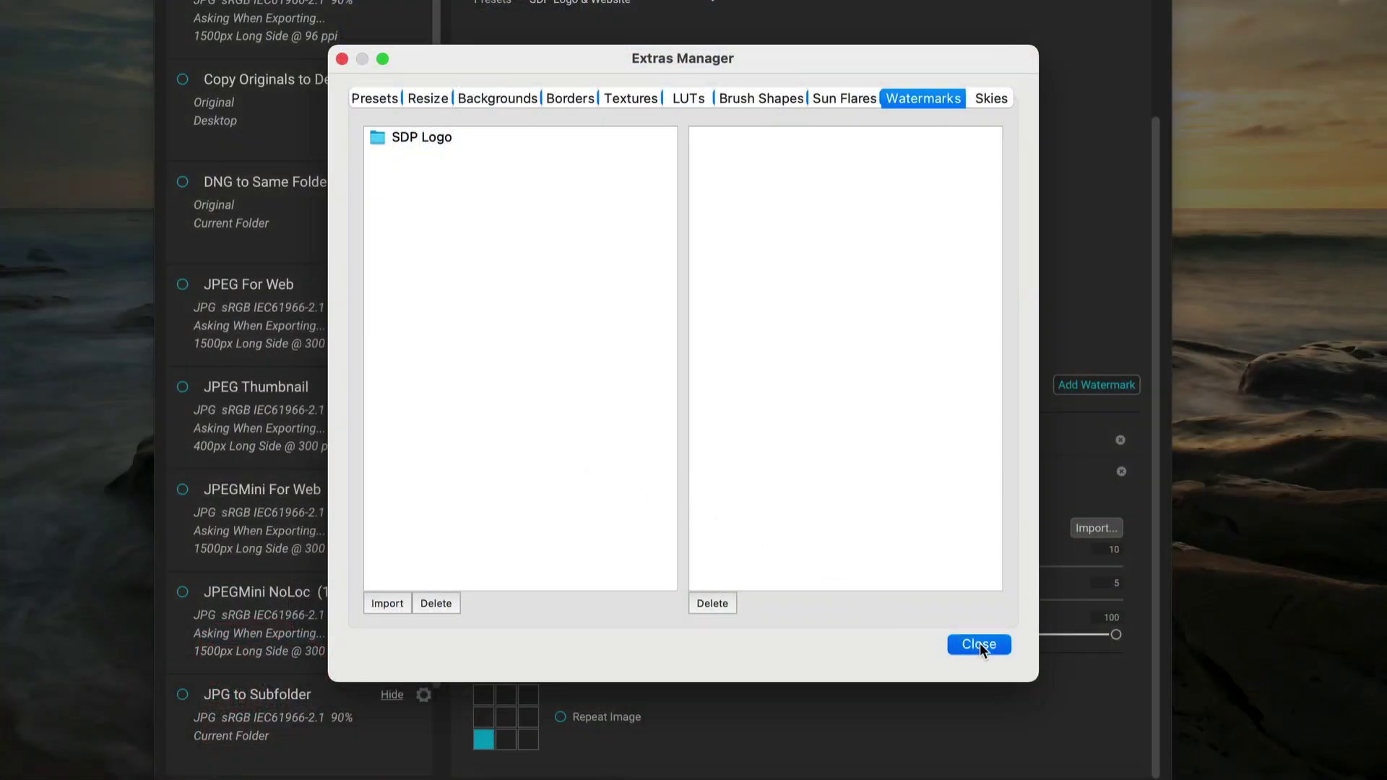
{"action": "left_click", "coordinate": [980, 644]}
Use the white script-icon logo from the SDP Logo group, with size 31, inset 1 and opacity 48
{"action": "left_click", "coordinate": [1013, 531]}
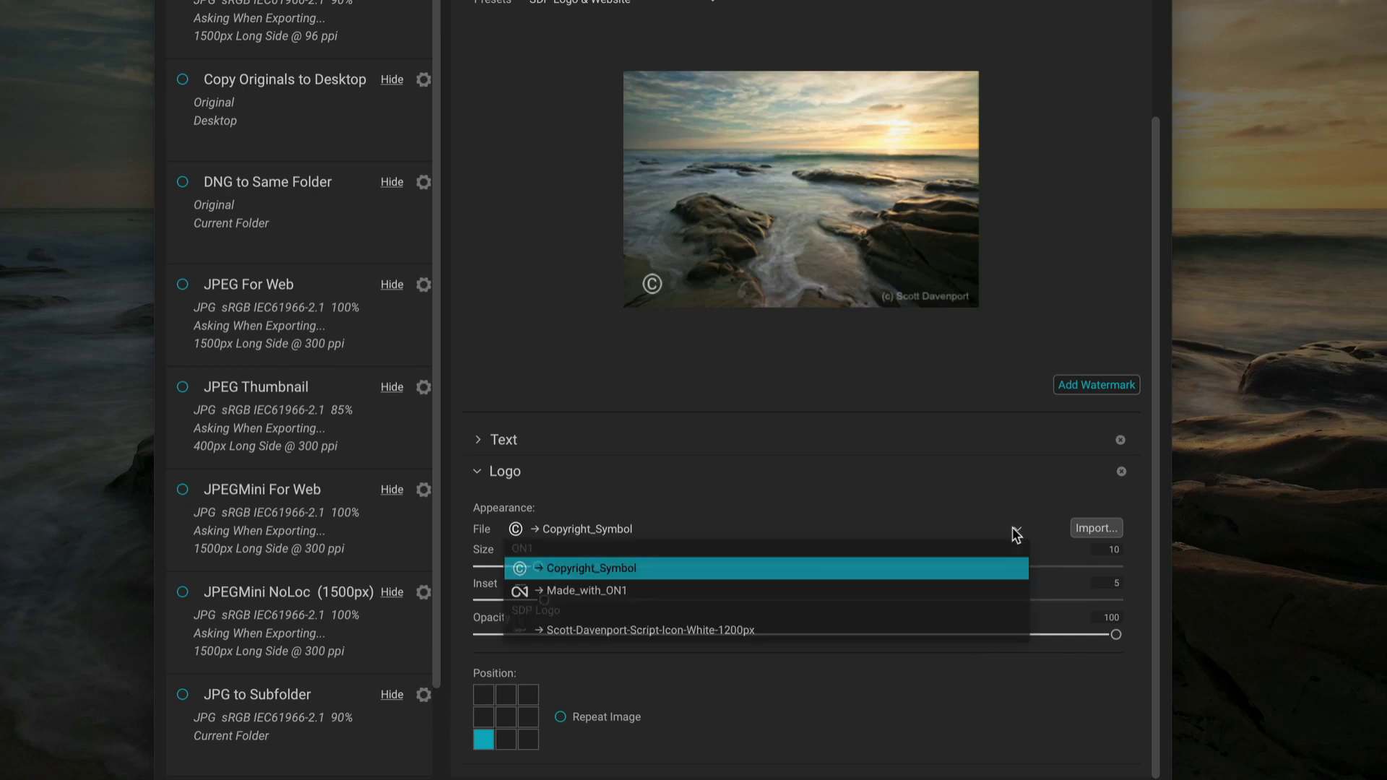
{"action": "left_click", "coordinate": [607, 637]}
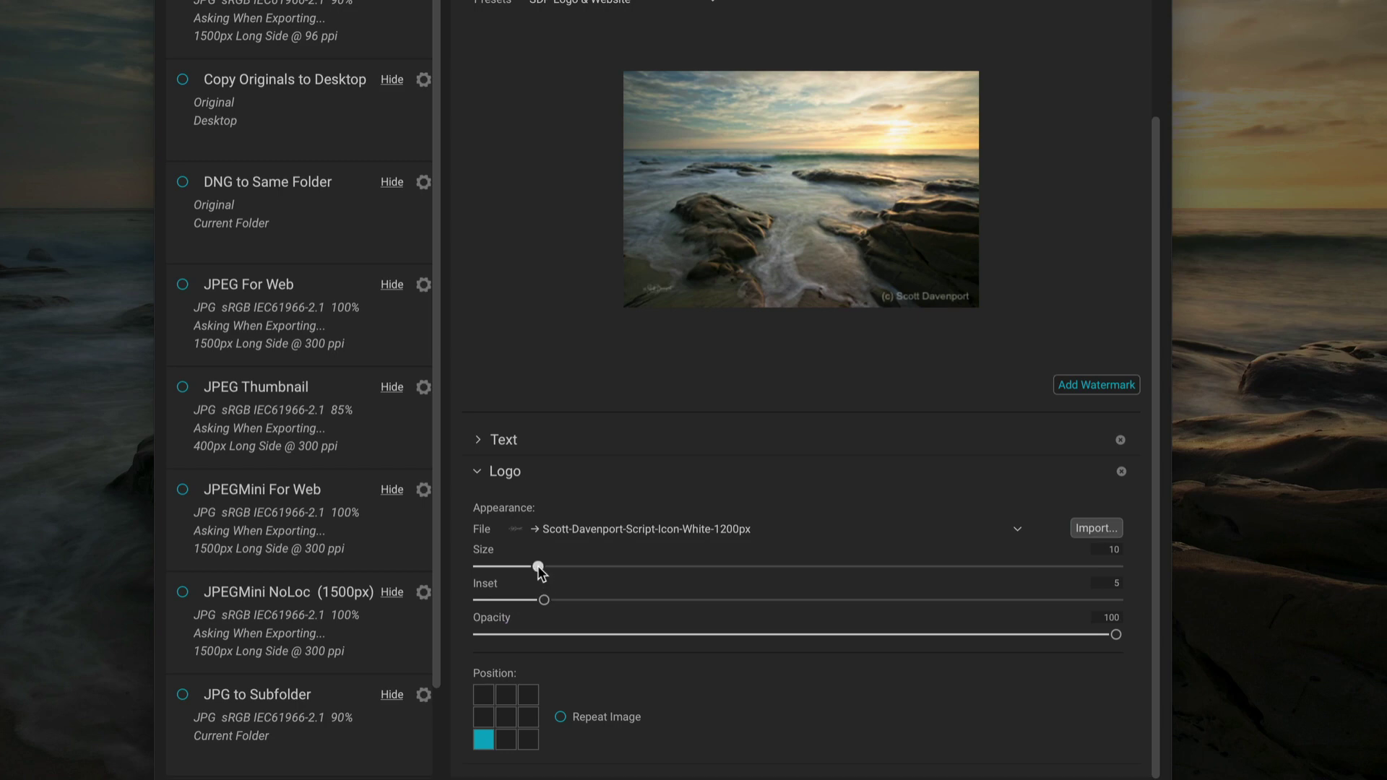
{"action": "left_click_drag", "start_coordinate": [538, 568], "coordinate": [672, 567]}
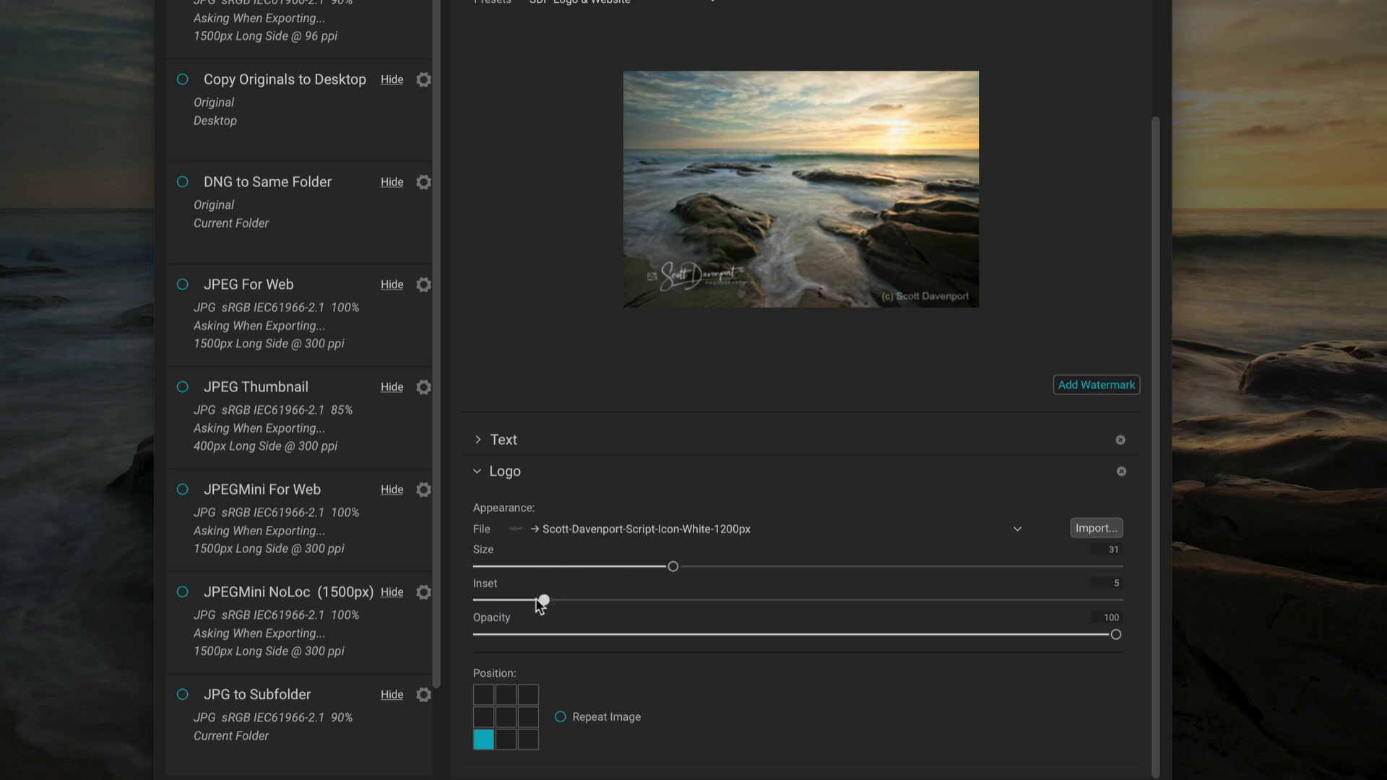
{"action": "left_click_drag", "start_coordinate": [542, 601], "coordinate": [493, 601]}
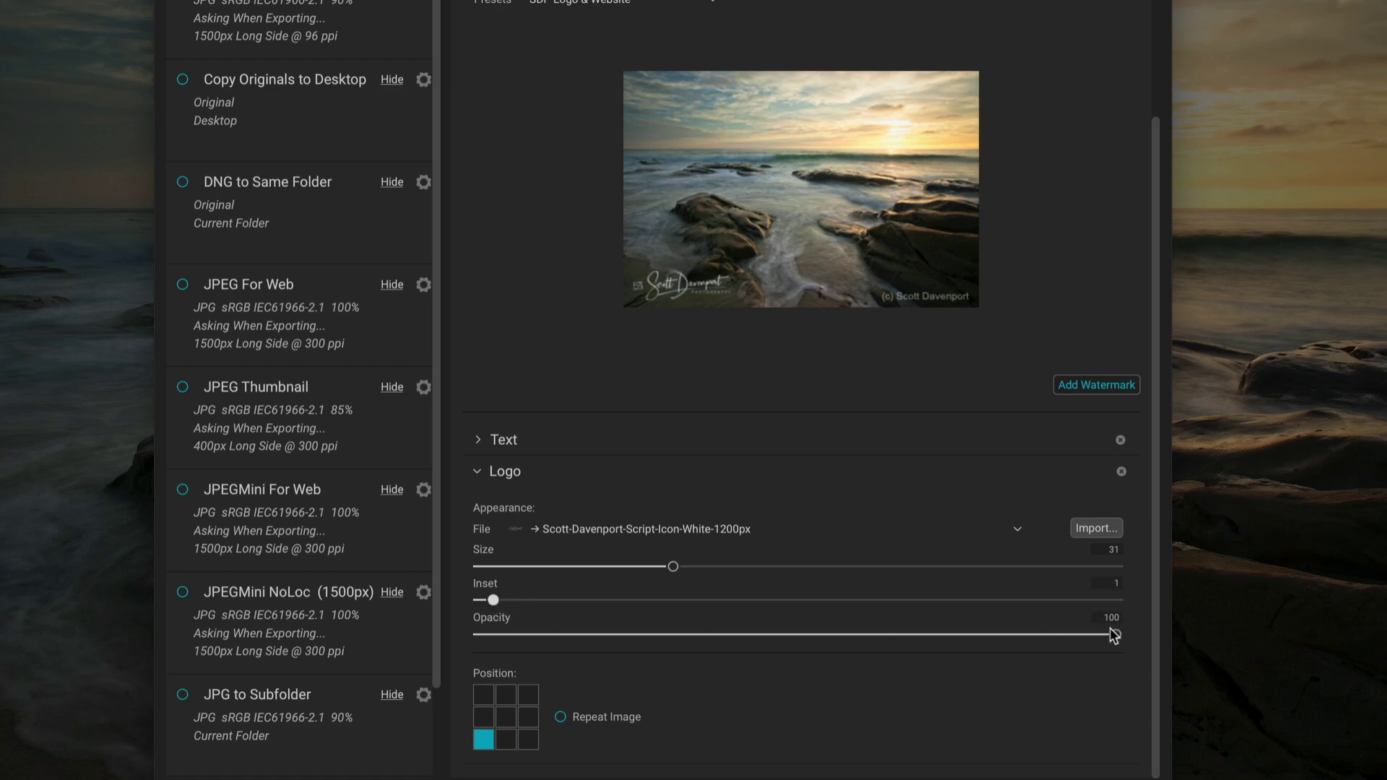
{"action": "left_click_drag", "start_coordinate": [1116, 635], "coordinate": [783, 638]}
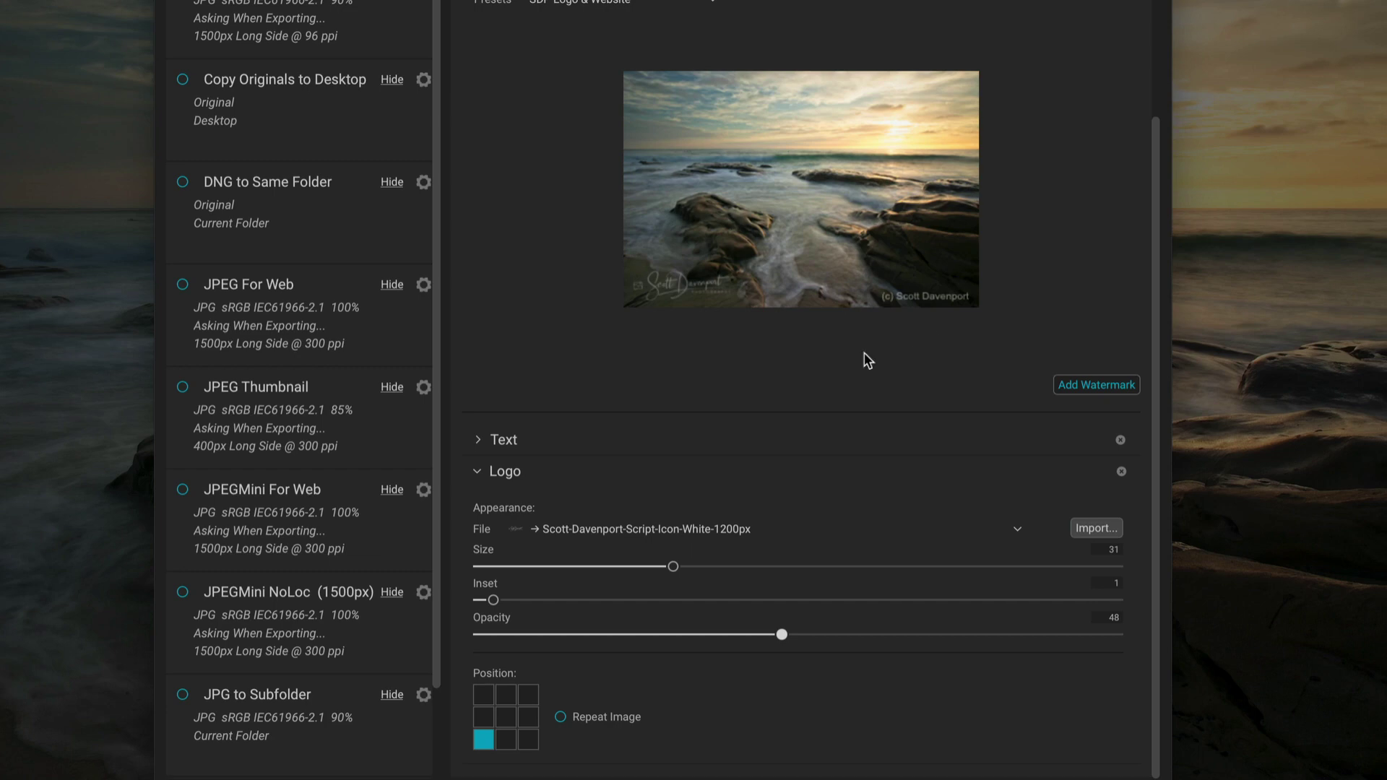
Try the logo in the lower-right corner with insets of 5 and 3, then return it to the lower-left corner with inset 1
{"action": "left_click", "coordinate": [530, 740]}
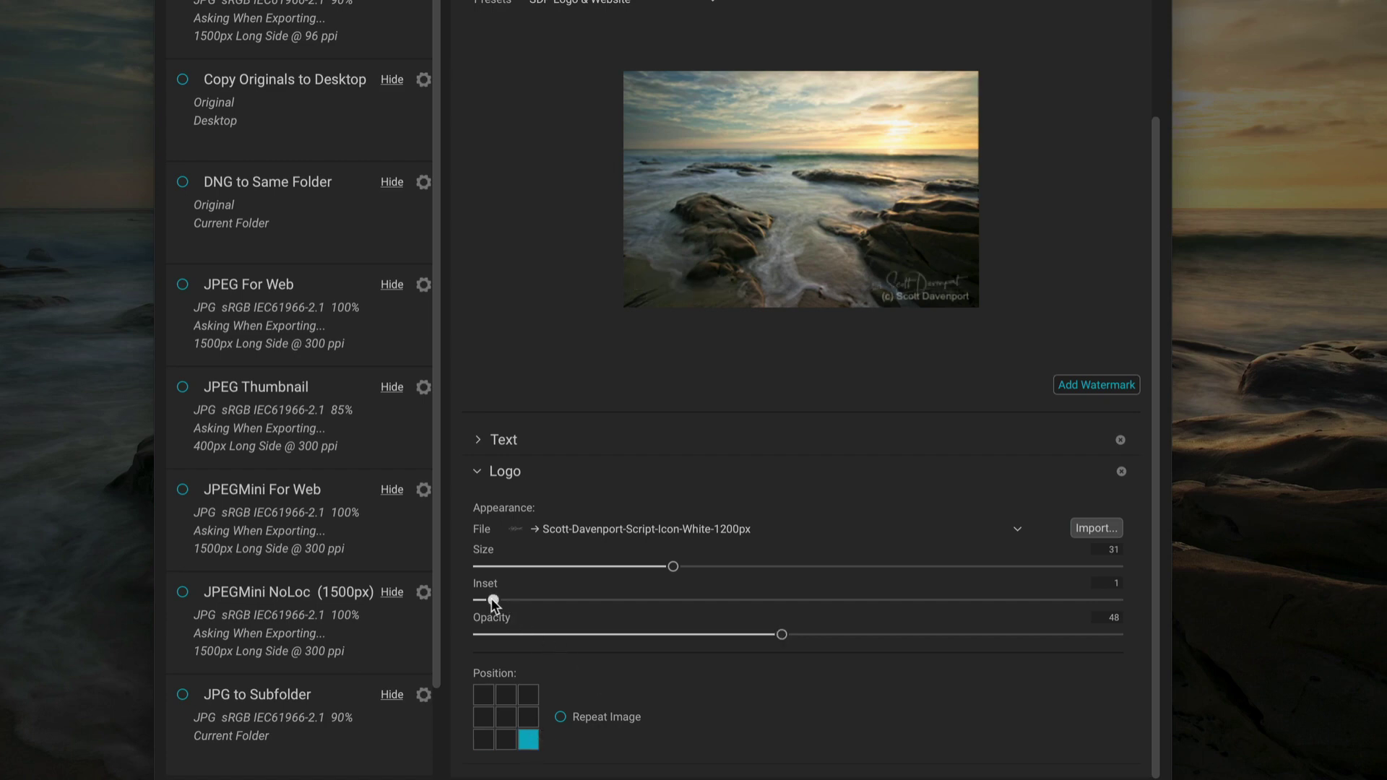
{"action": "left_click_drag", "start_coordinate": [492, 601], "coordinate": [540, 602]}
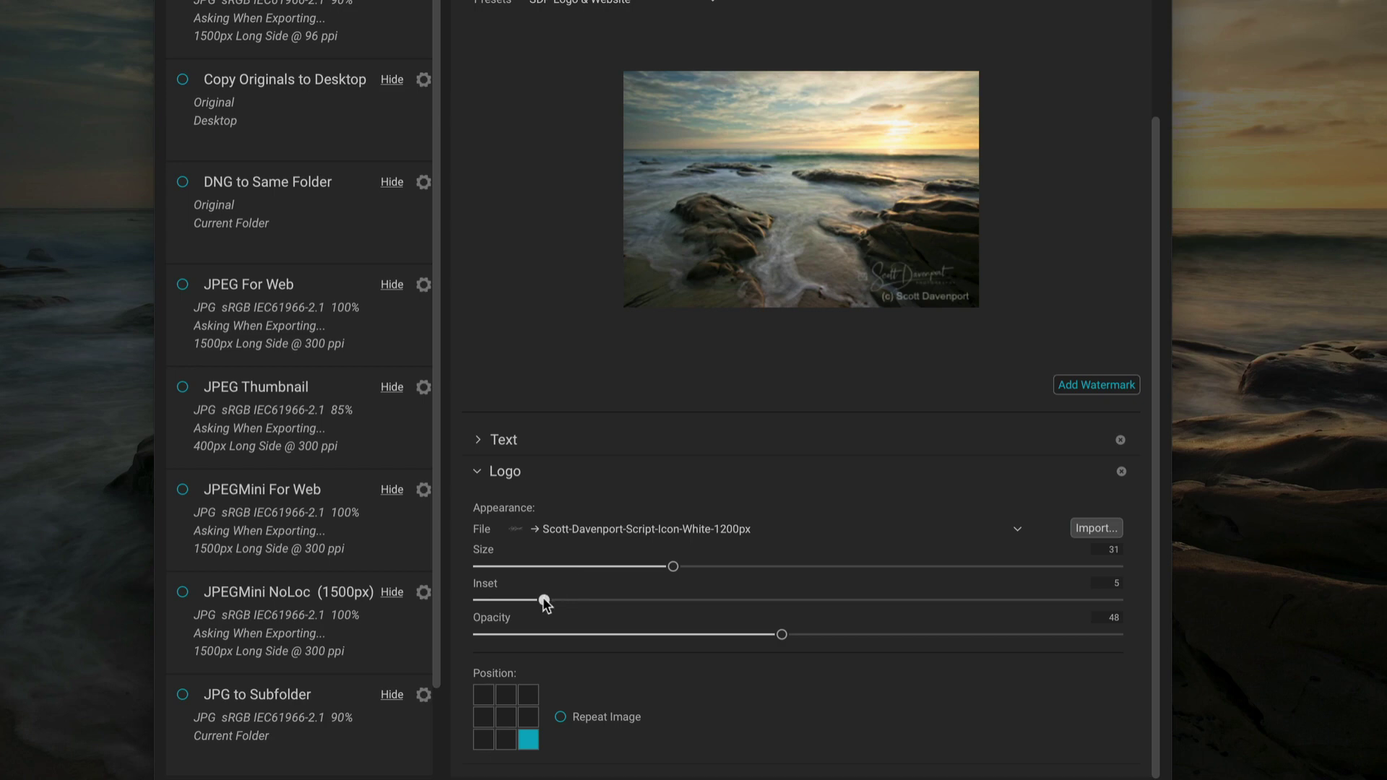
{"action": "left_click_drag", "start_coordinate": [544, 601], "coordinate": [519, 602]}
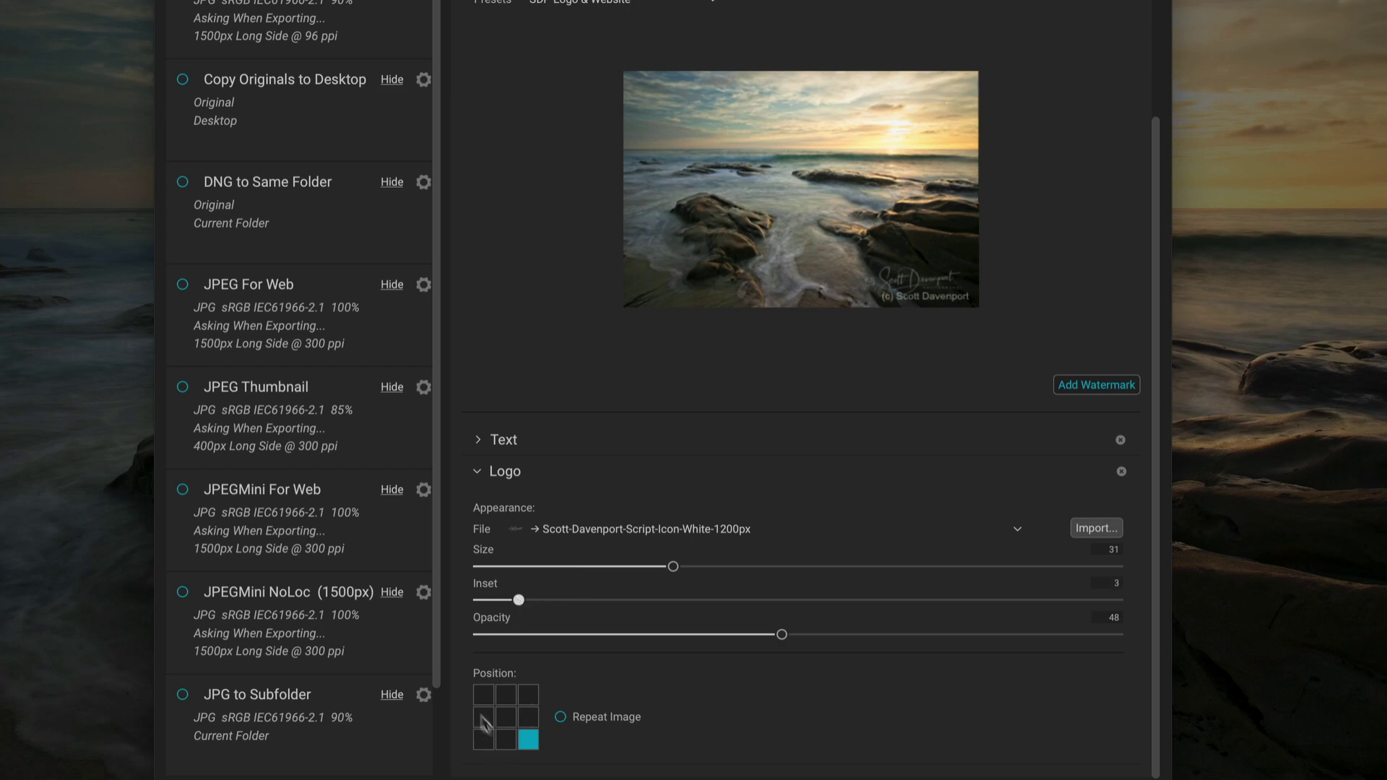
{"action": "left_click", "coordinate": [484, 740]}
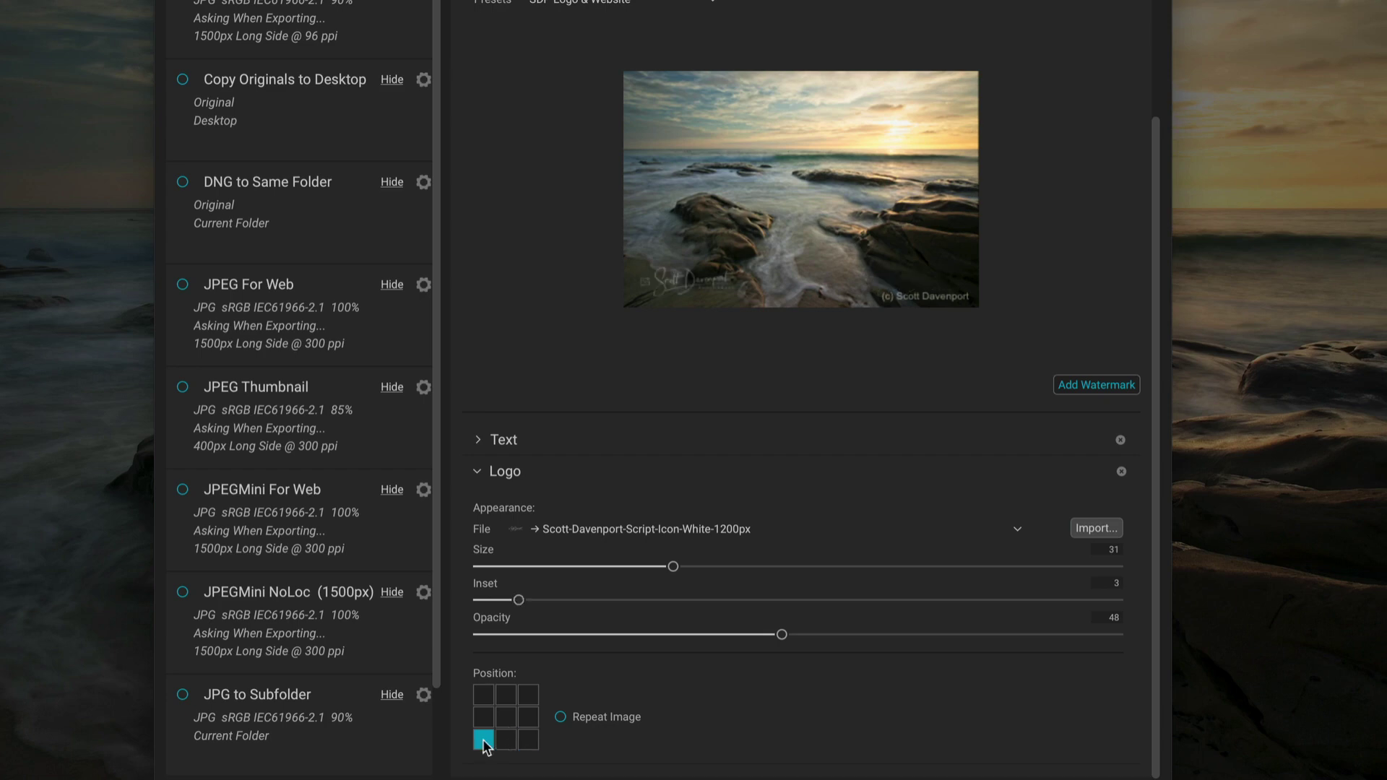
{"action": "left_click_drag", "start_coordinate": [518, 601], "coordinate": [494, 601]}
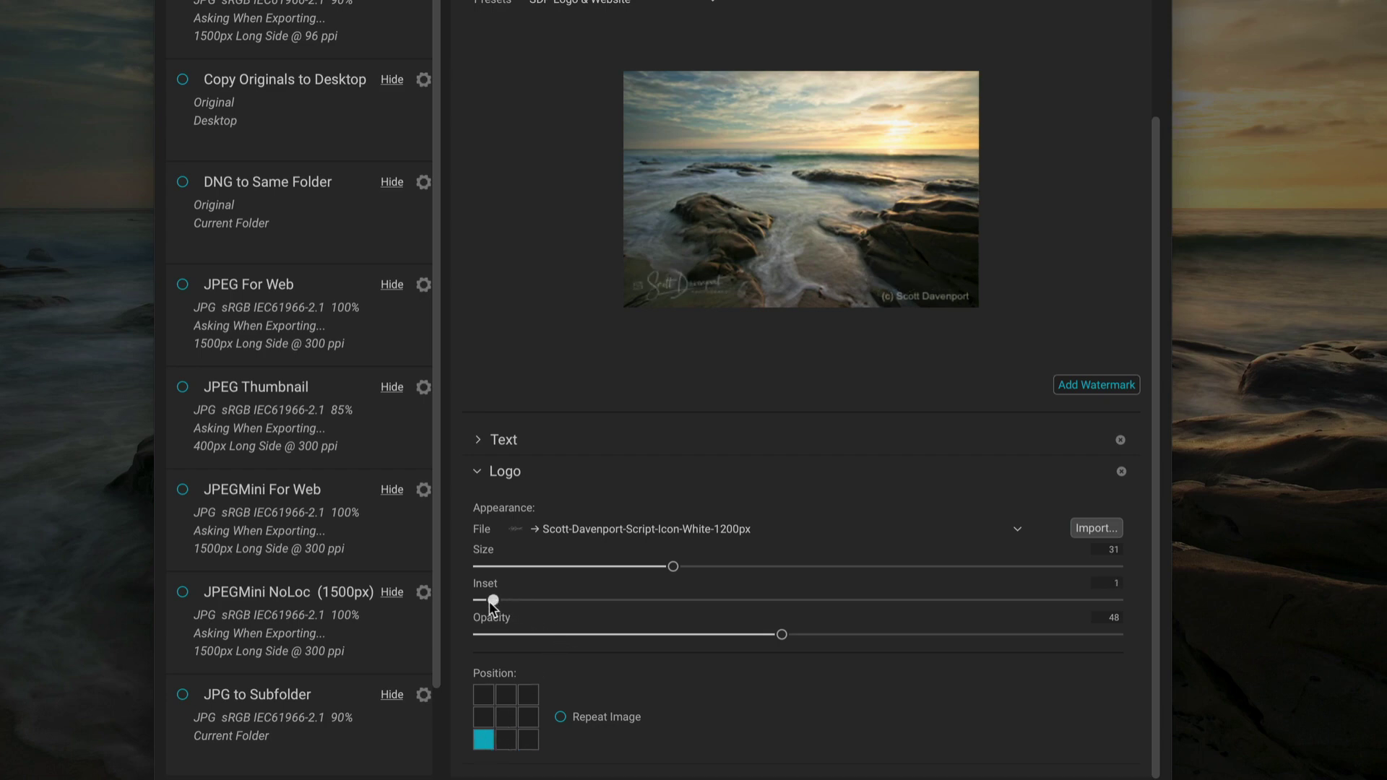
Try the logo at the photo's centre with inset 3, then put it back in the lower-left corner with inset 1 and size 23
{"action": "mouse_move", "coordinate": [493, 600]}
{"action": "left_mouse_down"}
{"action": "mouse_move", "coordinate": [774, 600]}
{"action": "mouse_move", "coordinate": [683, 600]}
{"action": "mouse_move", "coordinate": [685, 567]}
{"action": "mouse_move", "coordinate": [1033, 571]}
{"action": "mouse_move", "coordinate": [655, 570]}
{"action": "mouse_move", "coordinate": [660, 602]}
{"action": "mouse_move", "coordinate": [515, 602]}
{"action": "left_mouse_up"}
{"action": "left_click", "coordinate": [506, 717]}
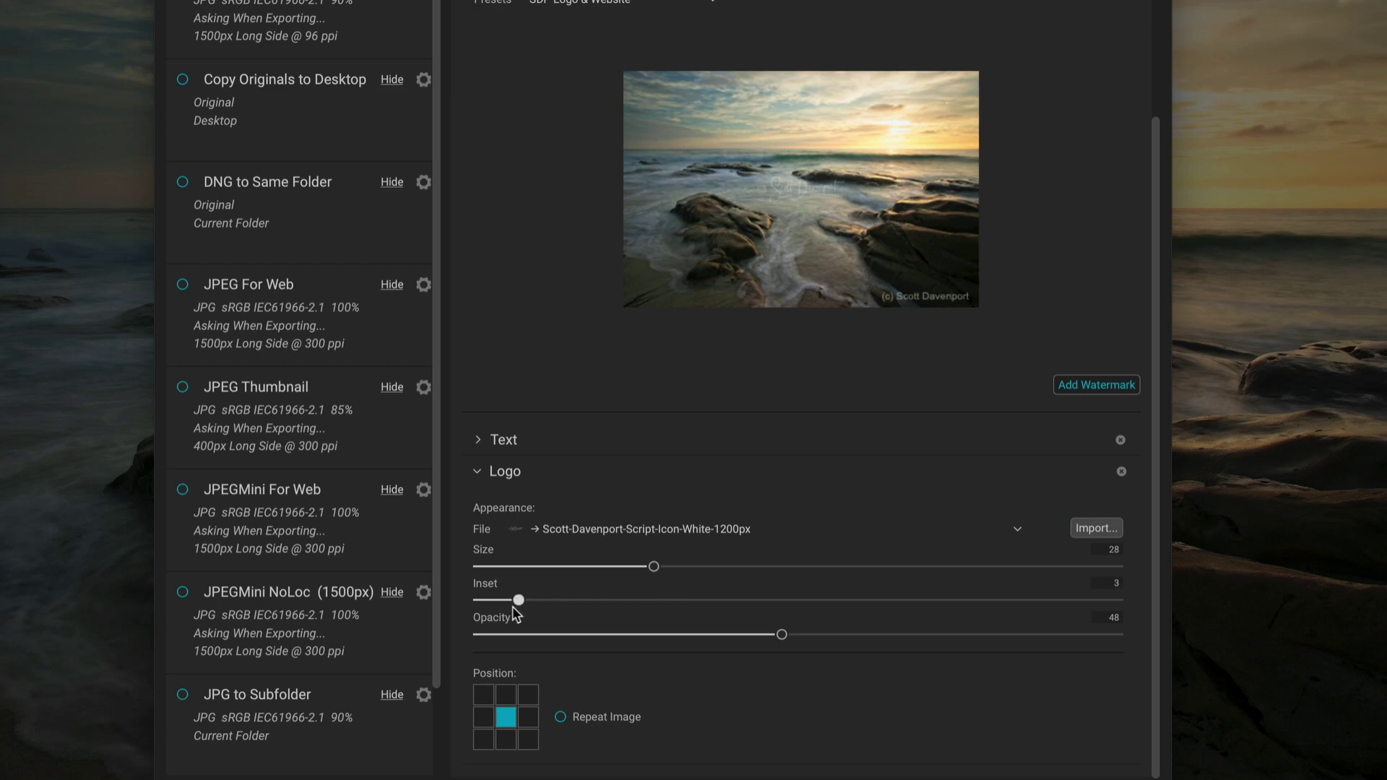
{"action": "left_click", "coordinate": [484, 739]}
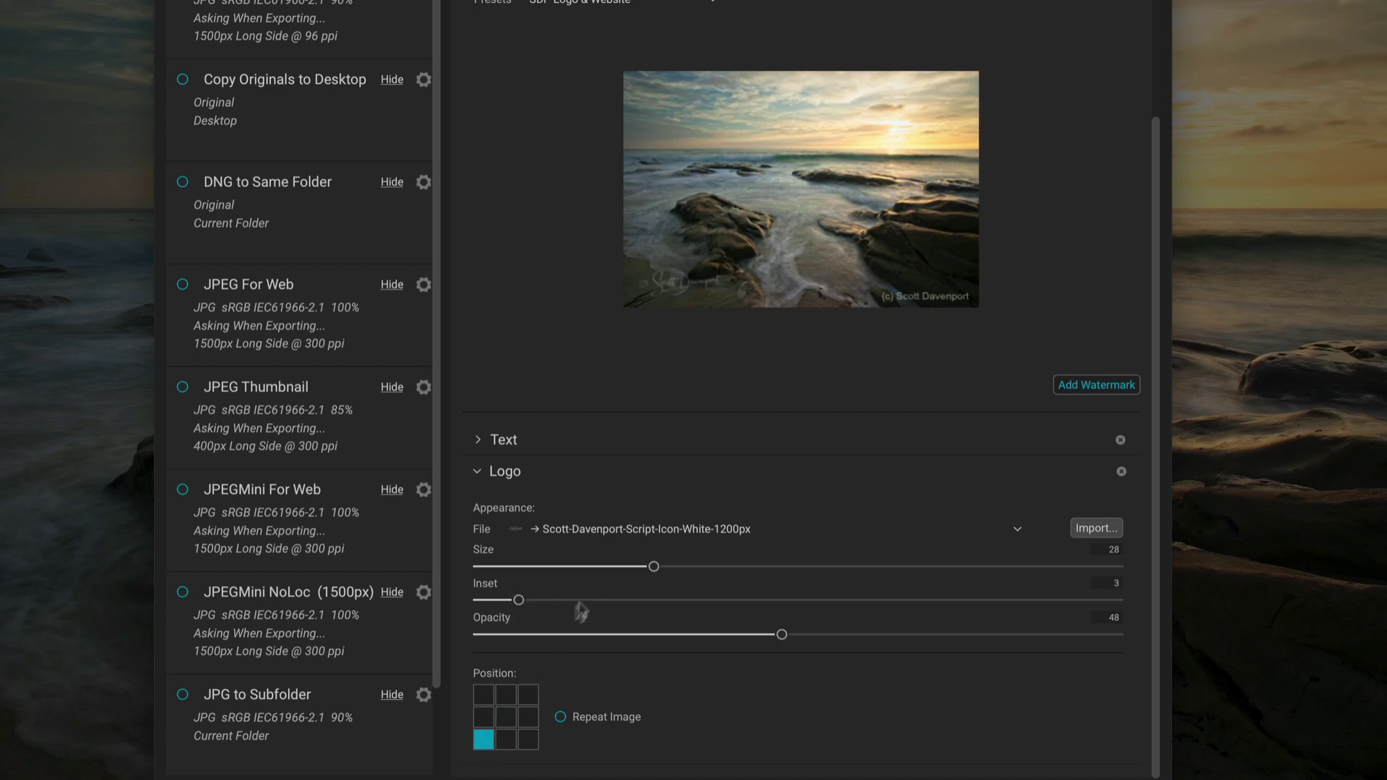
{"action": "left_click_drag", "start_coordinate": [518, 599], "coordinate": [494, 608]}
{"action": "left_click_drag", "start_coordinate": [652, 568], "coordinate": [624, 572]}
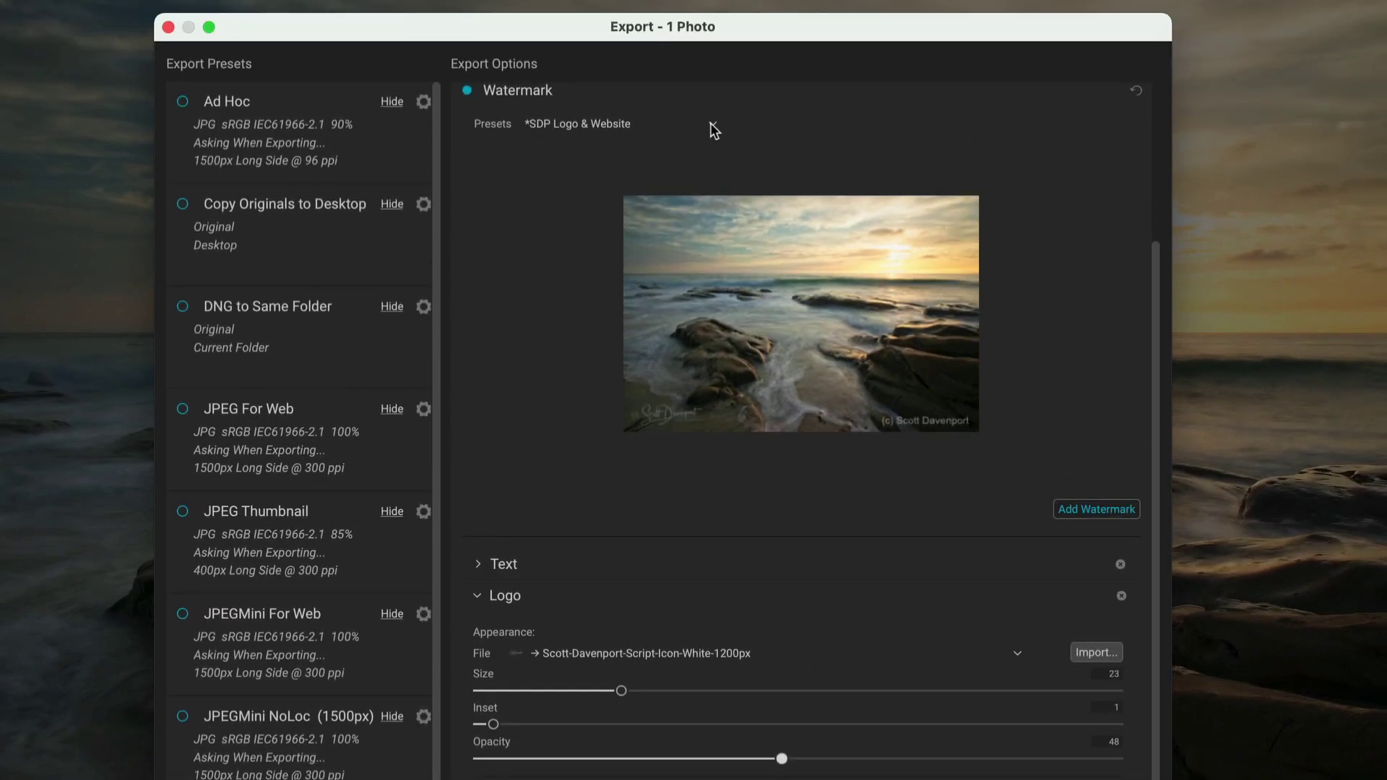
Apply the watermark preset SDP Website LL
{"action": "left_click", "coordinate": [712, 19]}
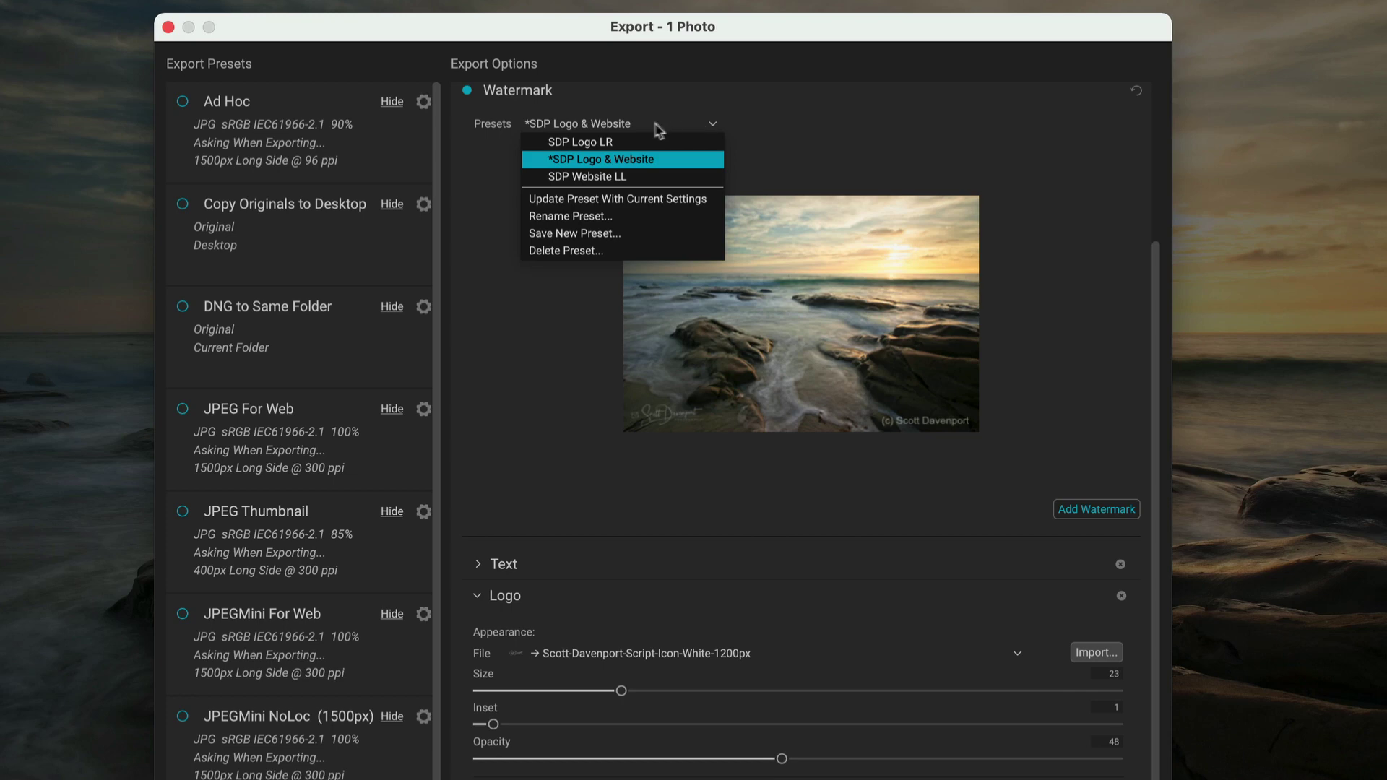
{"action": "left_click", "coordinate": [619, 177]}
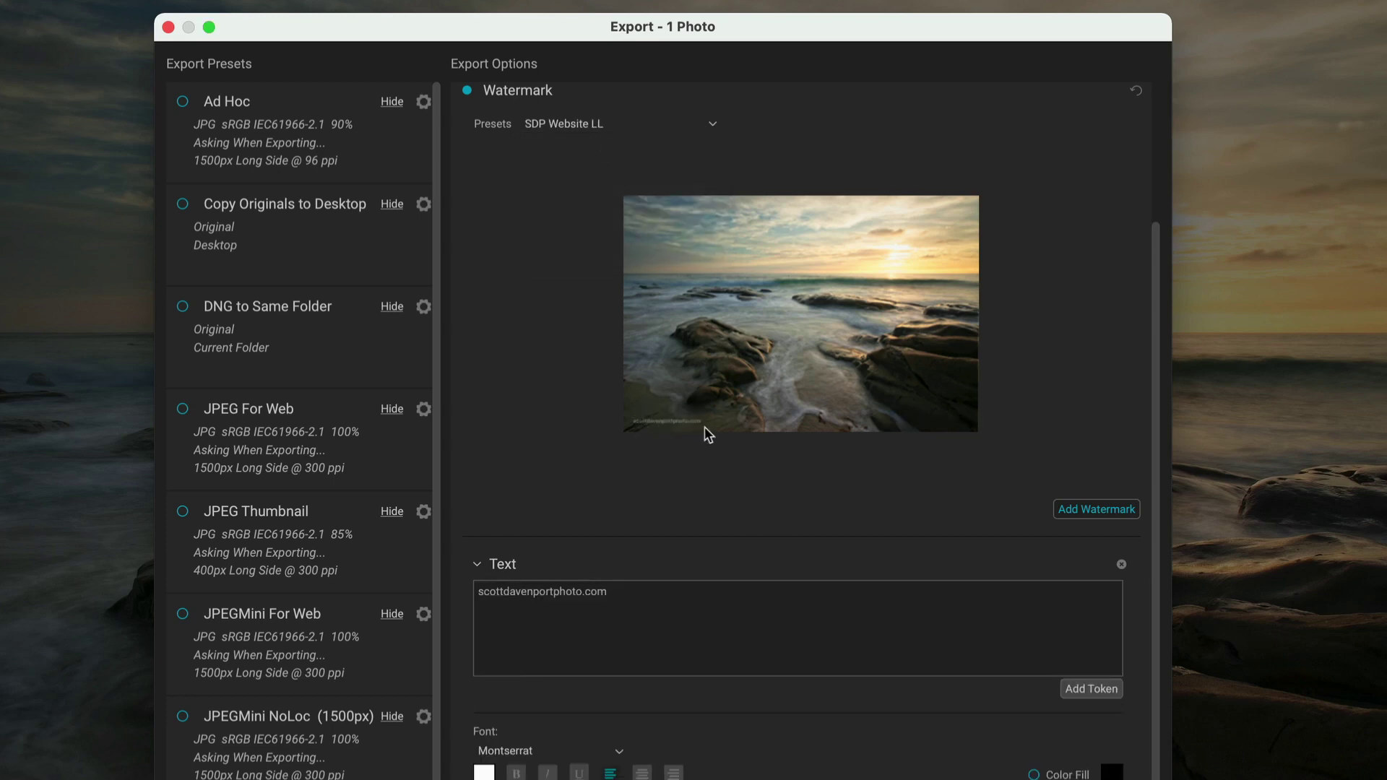
Try the watermark preset SDP Logo LR, then apply the preset SDP Logo & Website
{"action": "left_click", "coordinate": [714, 130]}
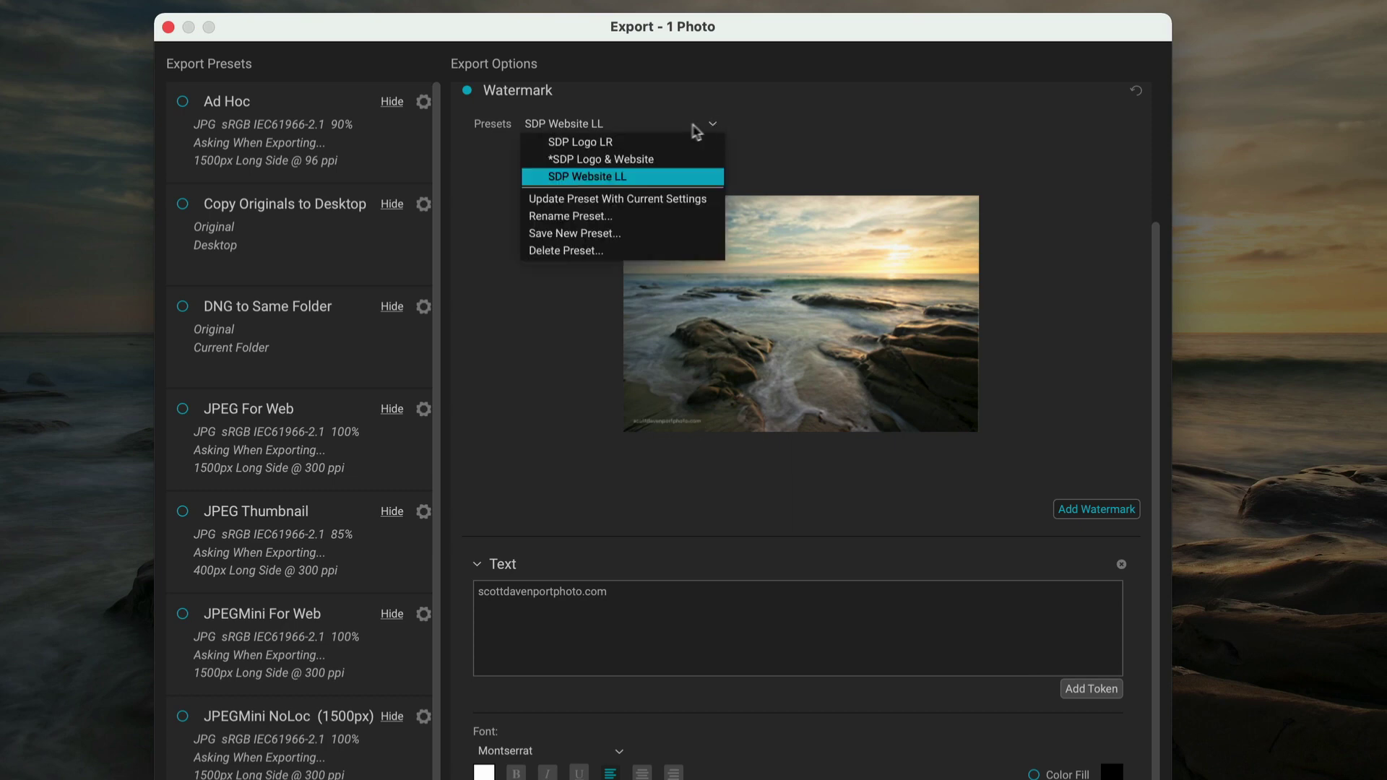
{"action": "left_click", "coordinate": [672, 137]}
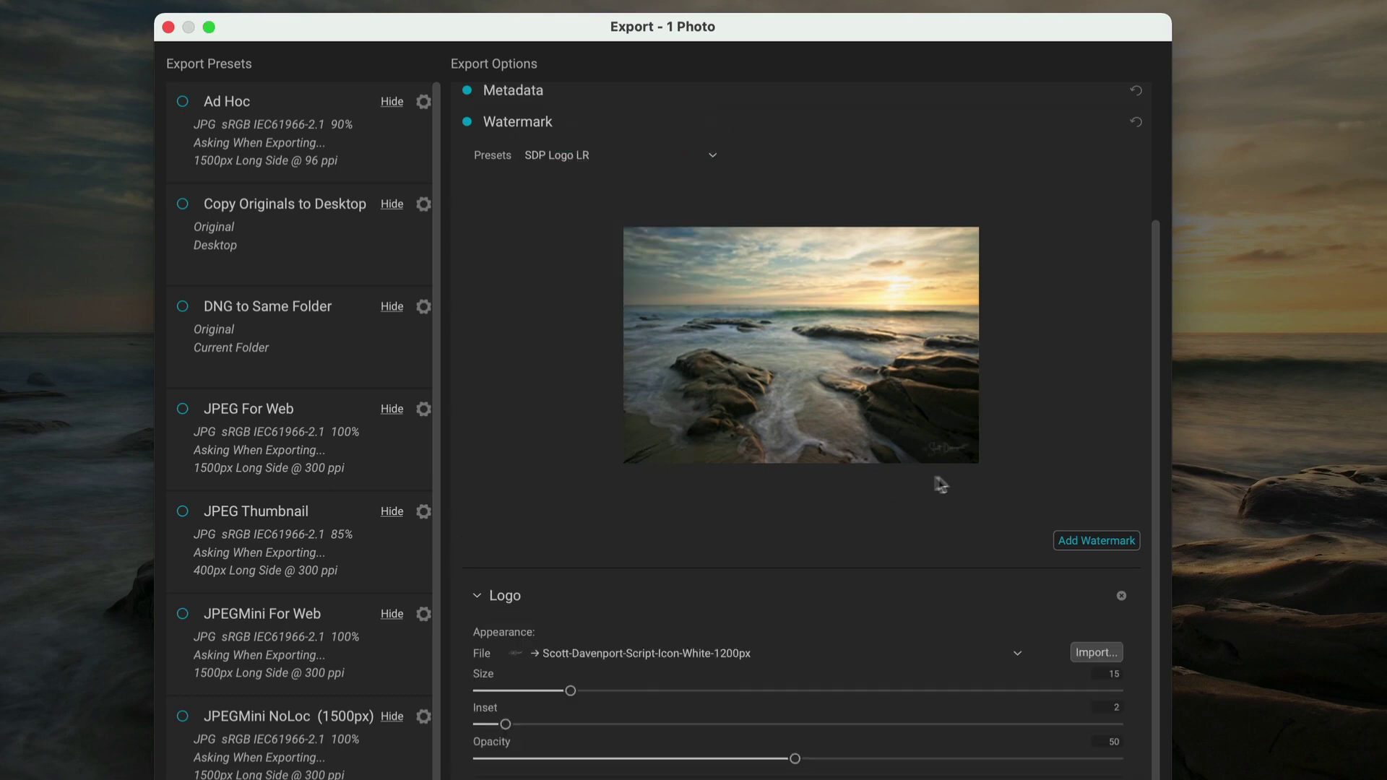
{"action": "left_click", "coordinate": [712, 154]}
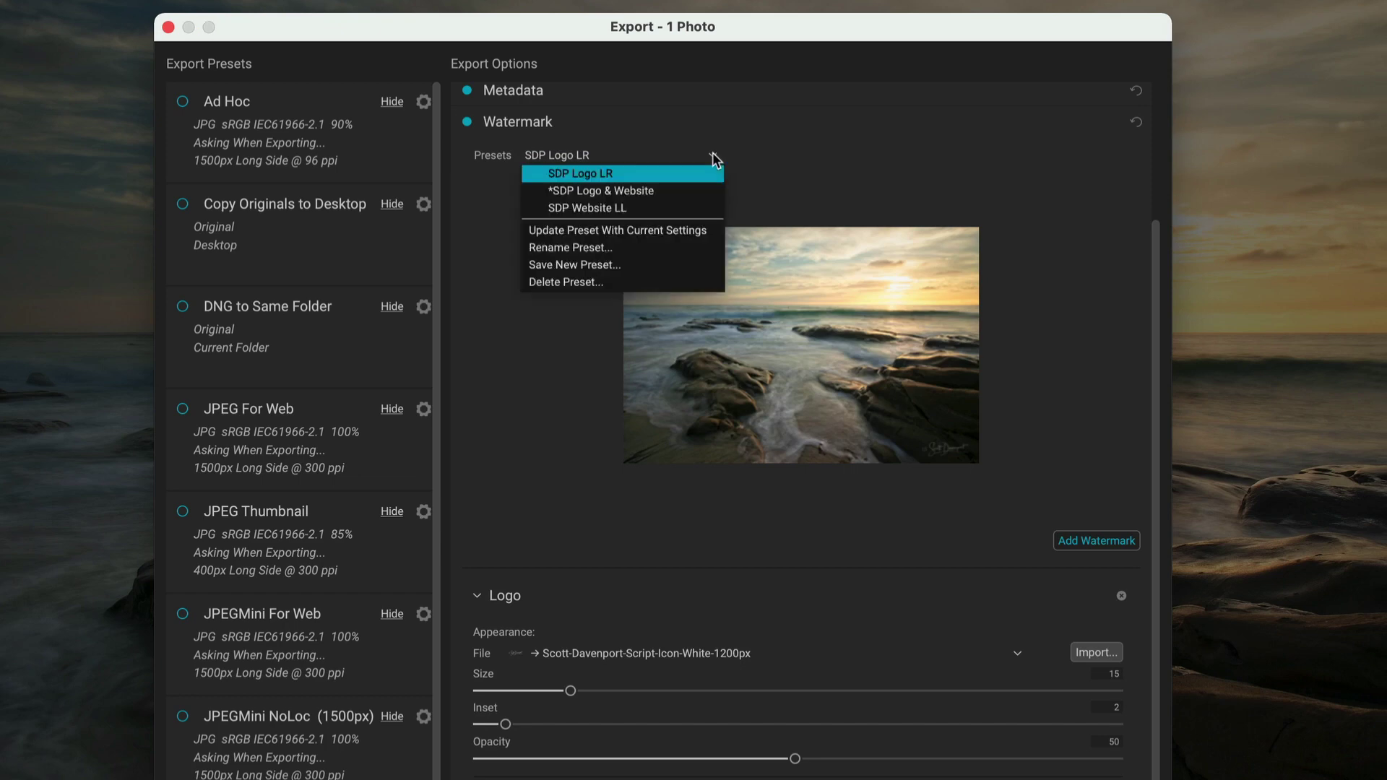
{"action": "left_click", "coordinate": [666, 191]}
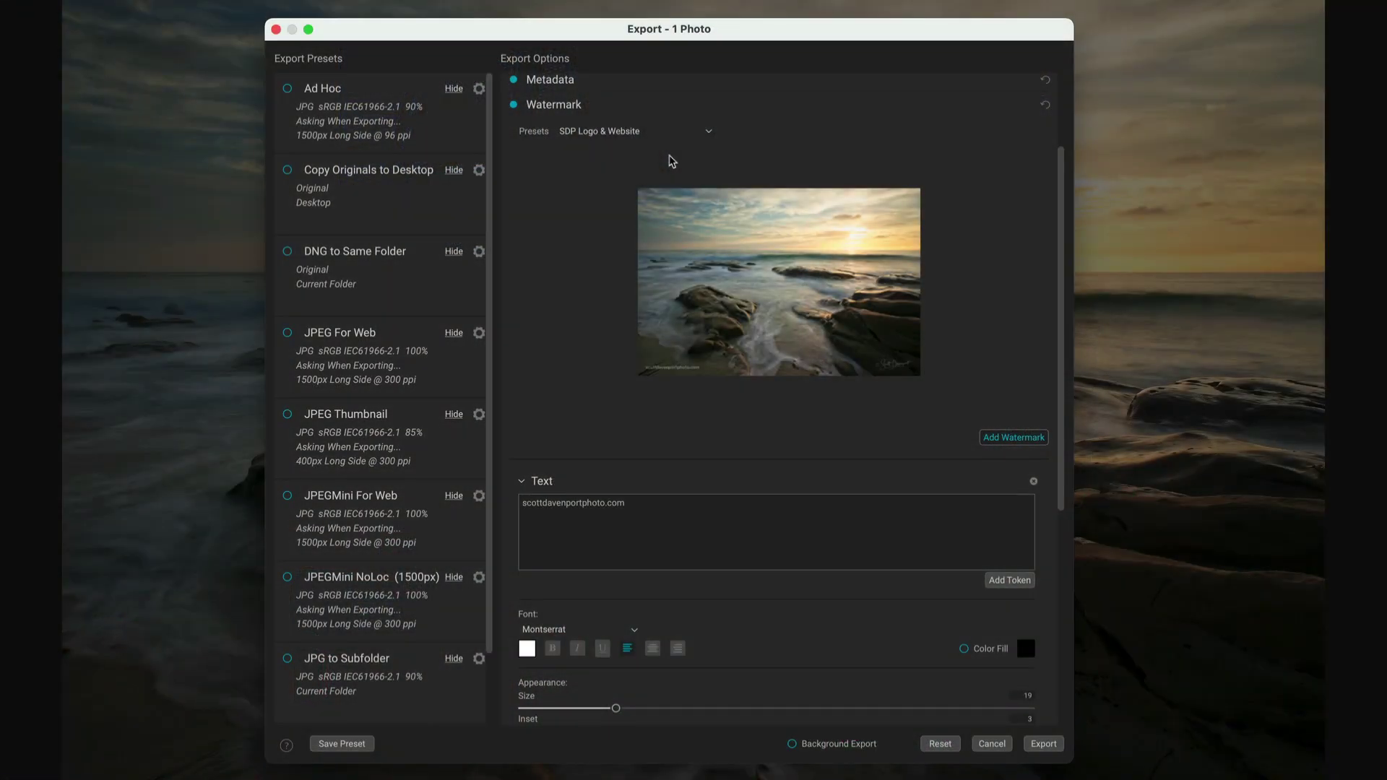
Show the file type and resize options and set the resize long edge to 2000 pixels
{"action": "left_click", "coordinate": [1022, 105]}
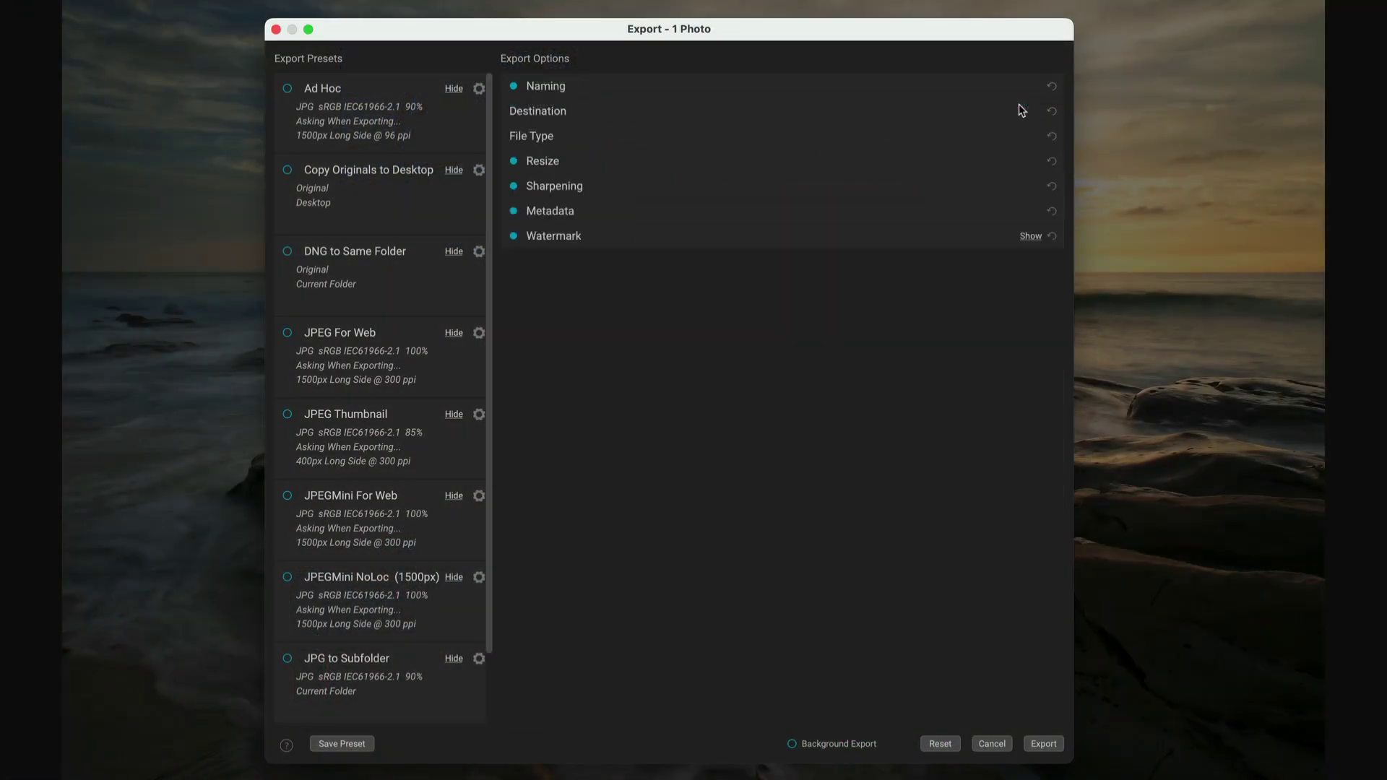
{"action": "left_click", "coordinate": [708, 137]}
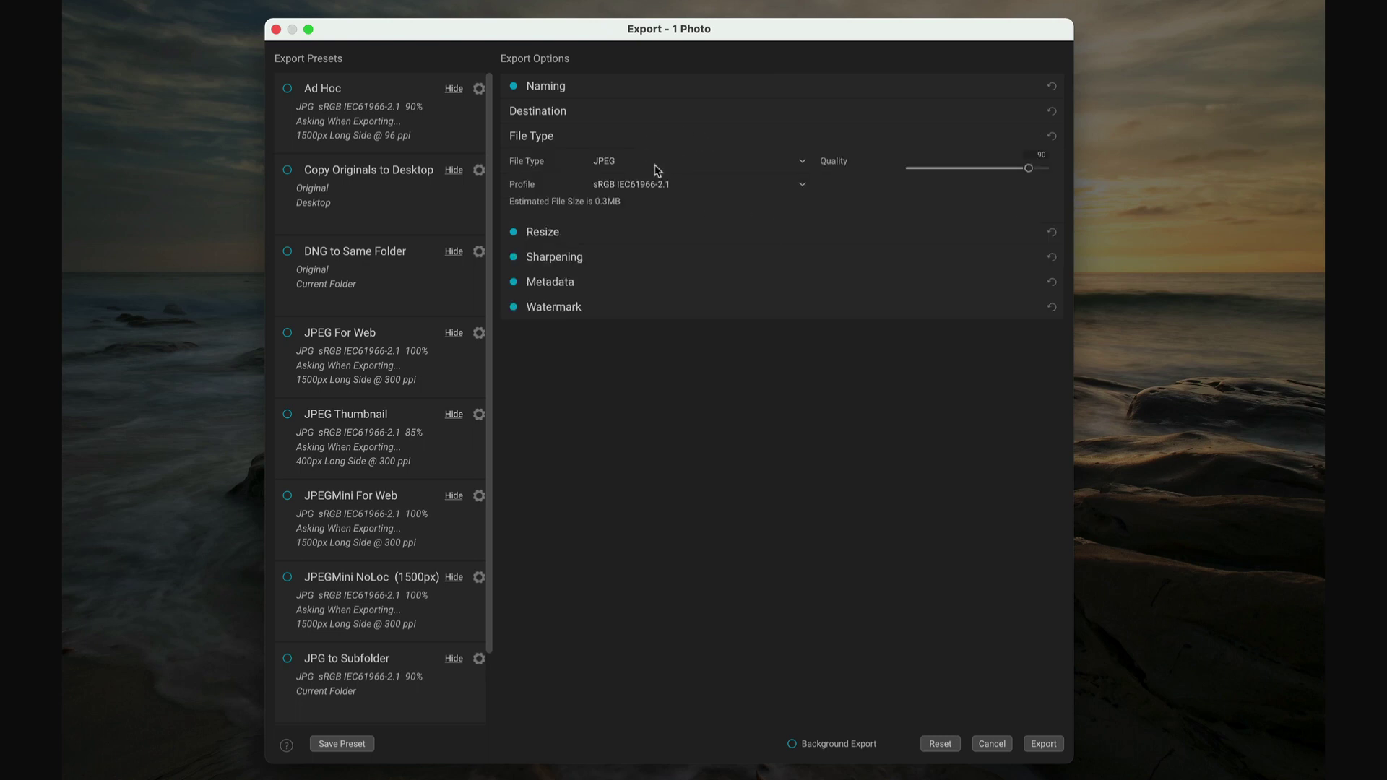
{"action": "left_click", "coordinate": [669, 233]}
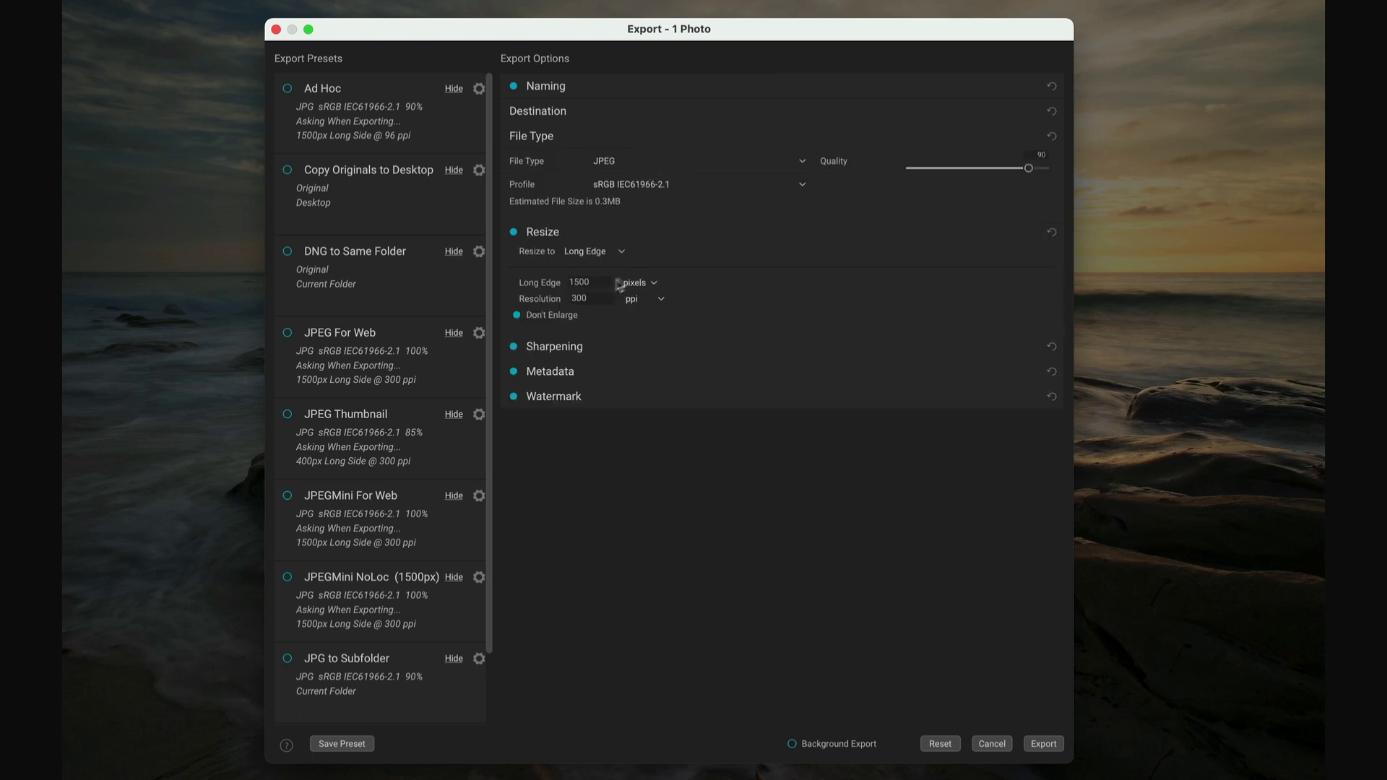
{"action": "key", "text": "super+a"}
{"action": "type", "text": "2000"}
Save the current export settings as a new export preset named Watermarked JPEG
{"action": "left_click", "coordinate": [628, 401]}
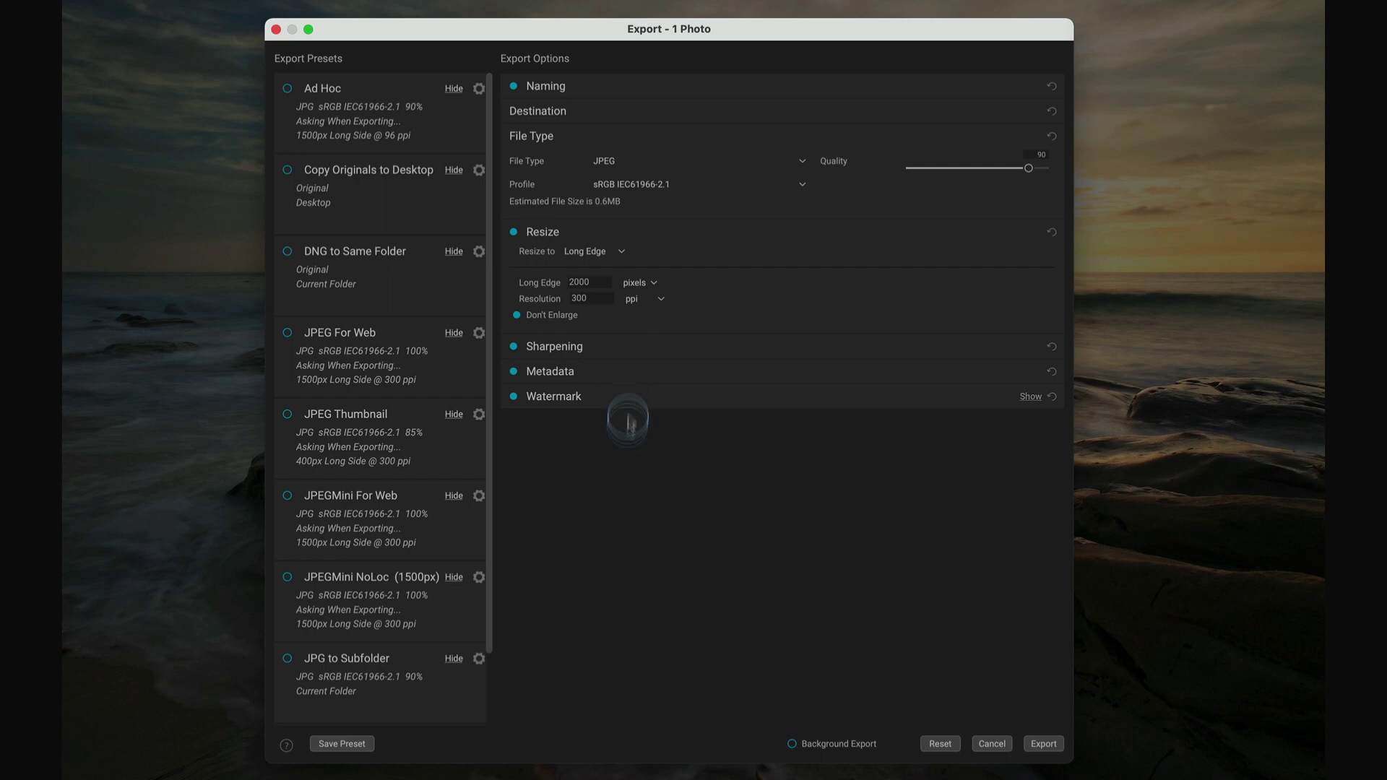
{"action": "left_click", "coordinate": [343, 745]}
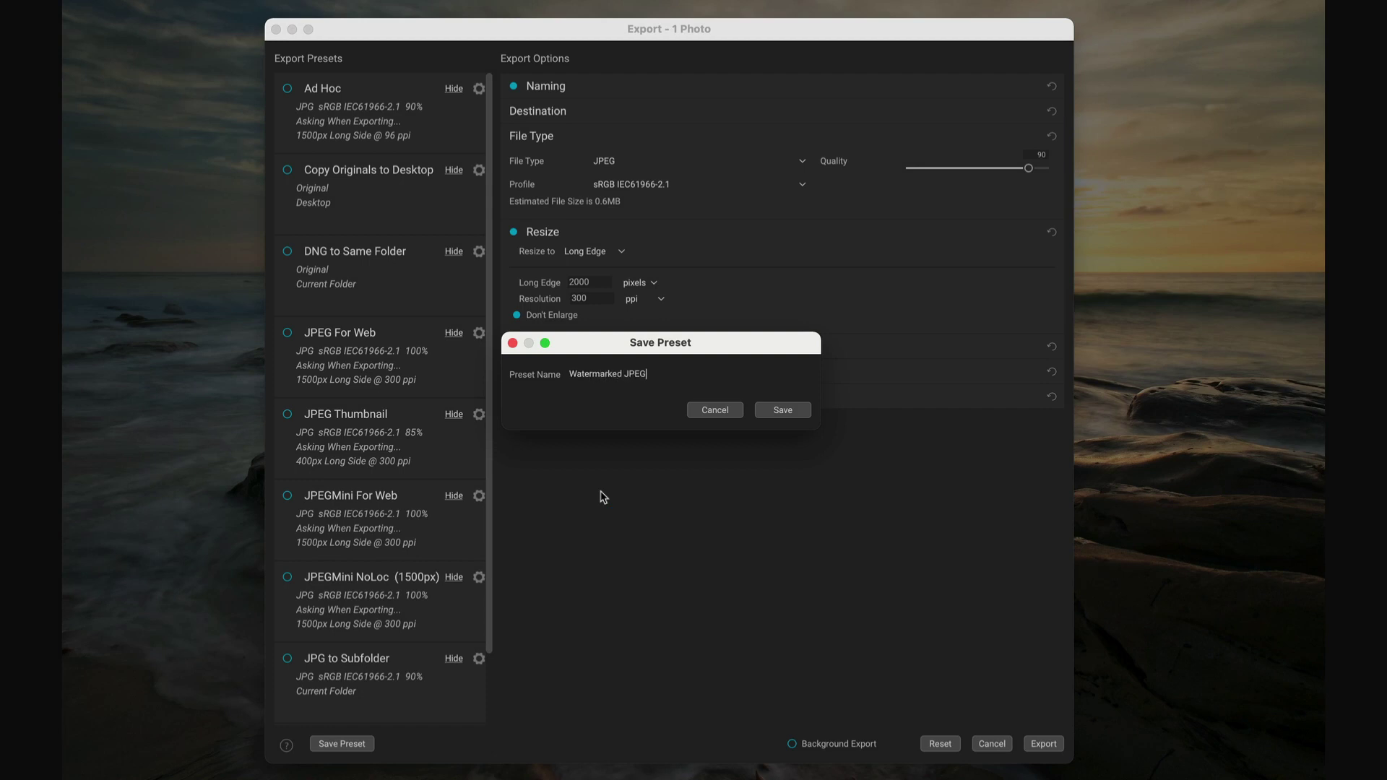
{"action": "left_click", "coordinate": [782, 410]}
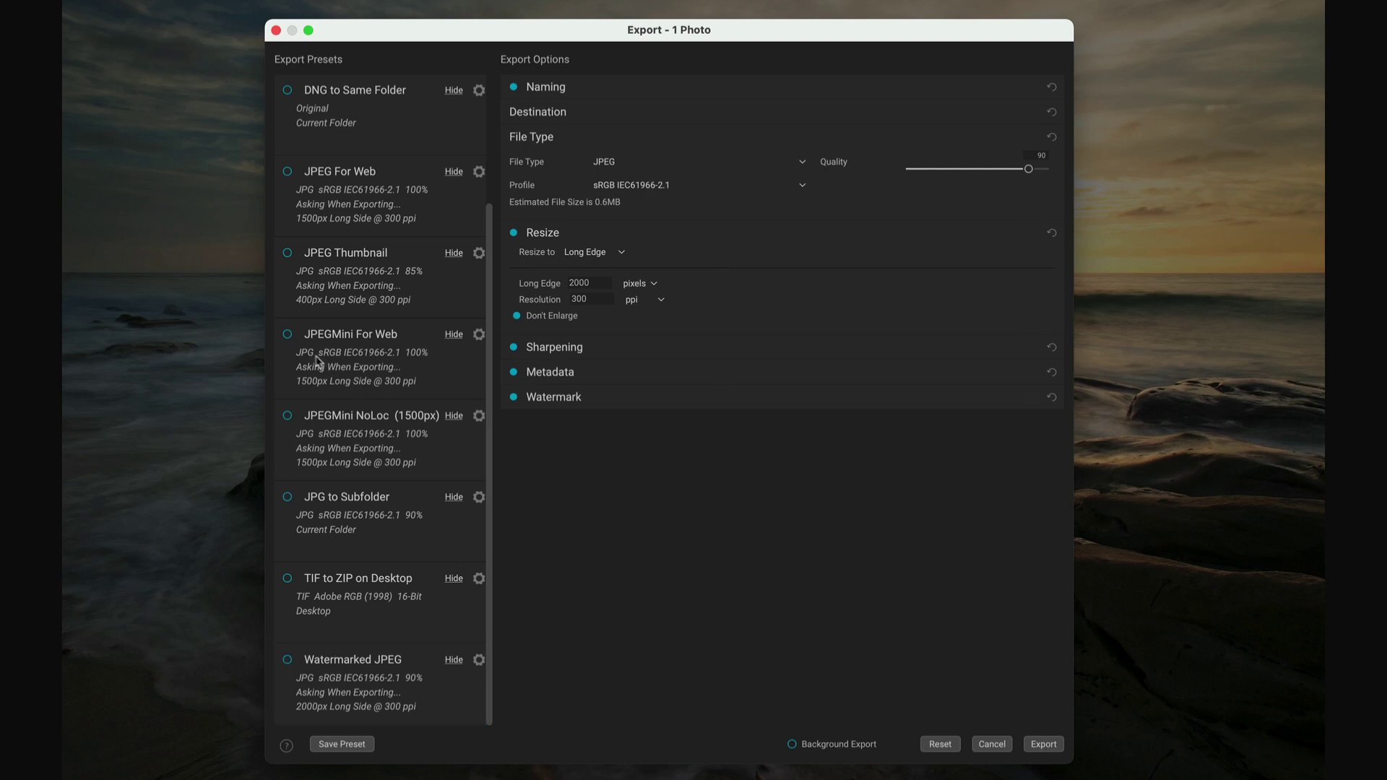
Enable the JPEGMini For Web preset to examine its destination and after-export settings, then disable it again
{"action": "left_click", "coordinate": [288, 336]}
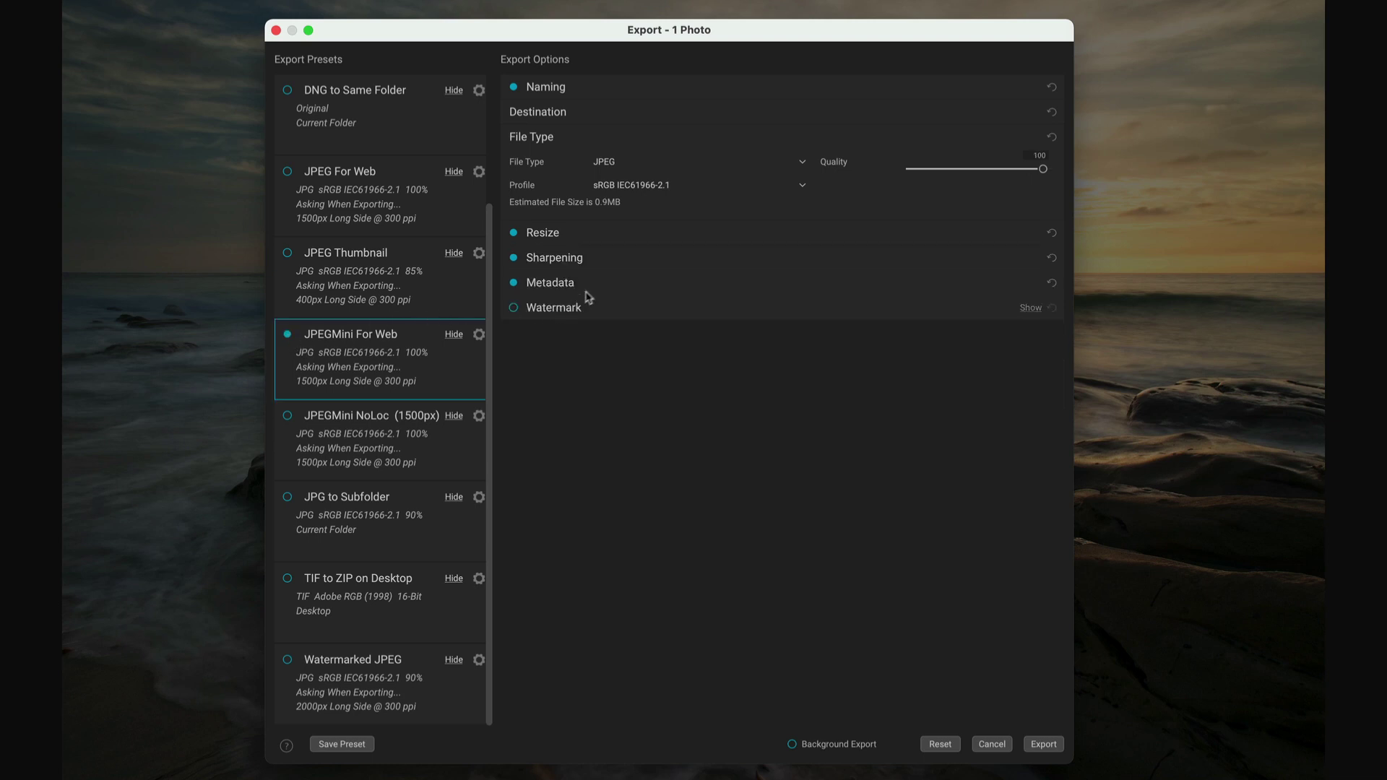
{"action": "left_click", "coordinate": [744, 114]}
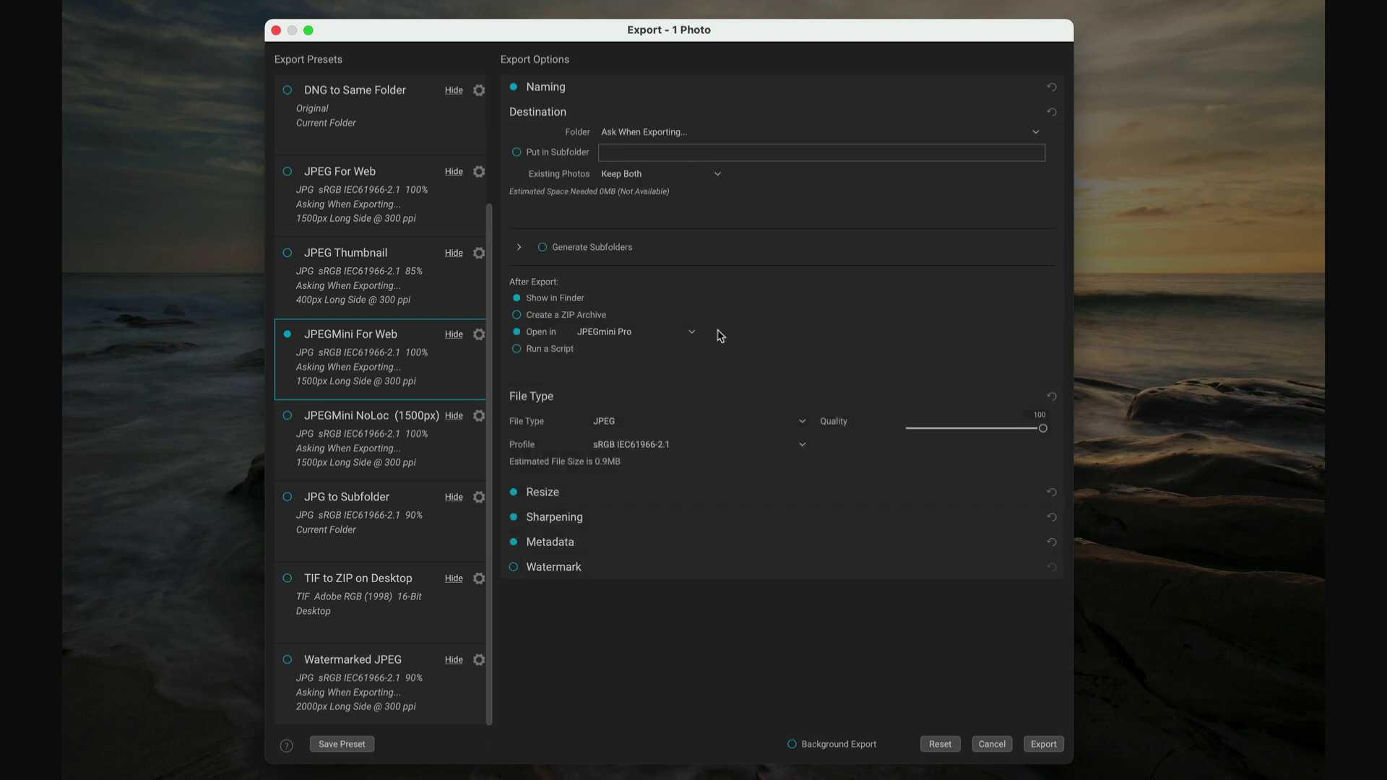
{"action": "left_click", "coordinate": [288, 334]}
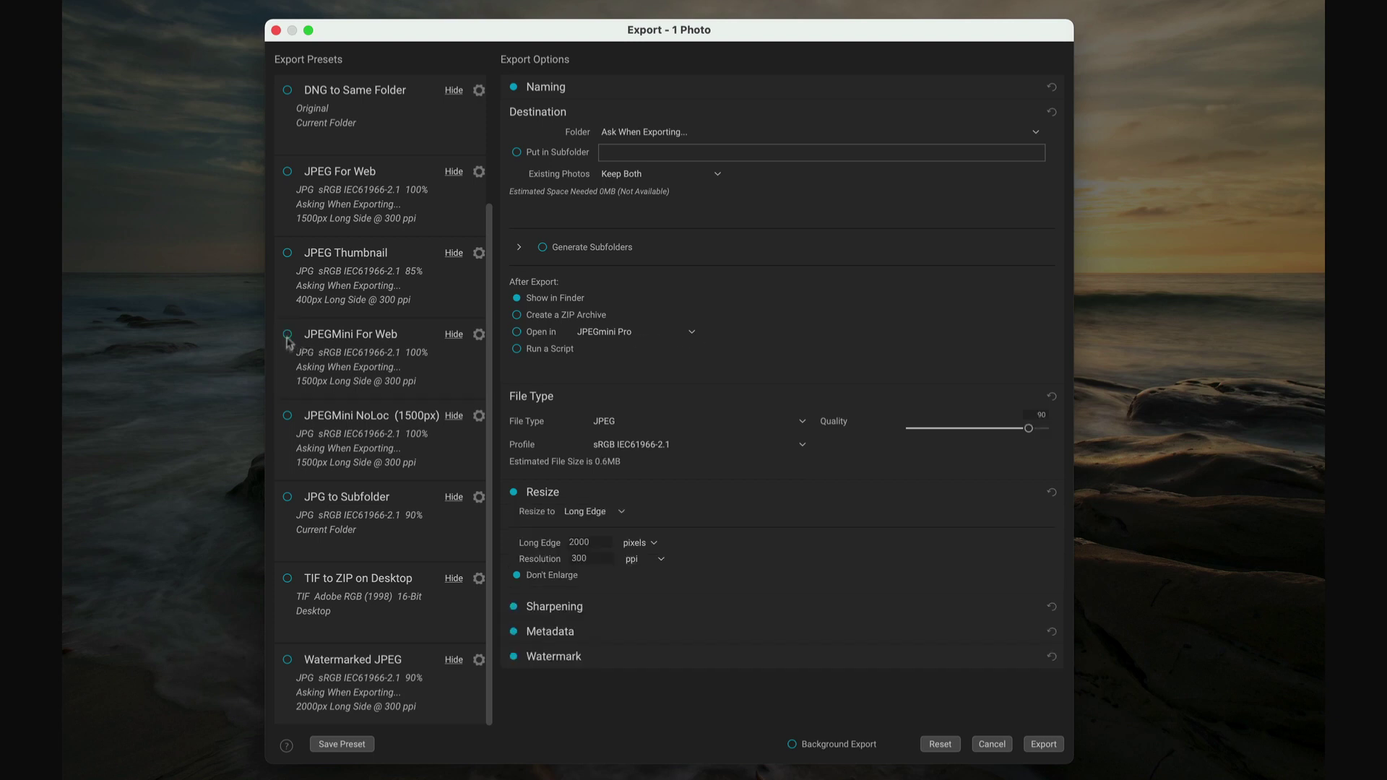
Enable the Watermarked JPEG export preset, collapse the destination options and show its watermark settings
{"action": "left_click", "coordinate": [288, 661]}
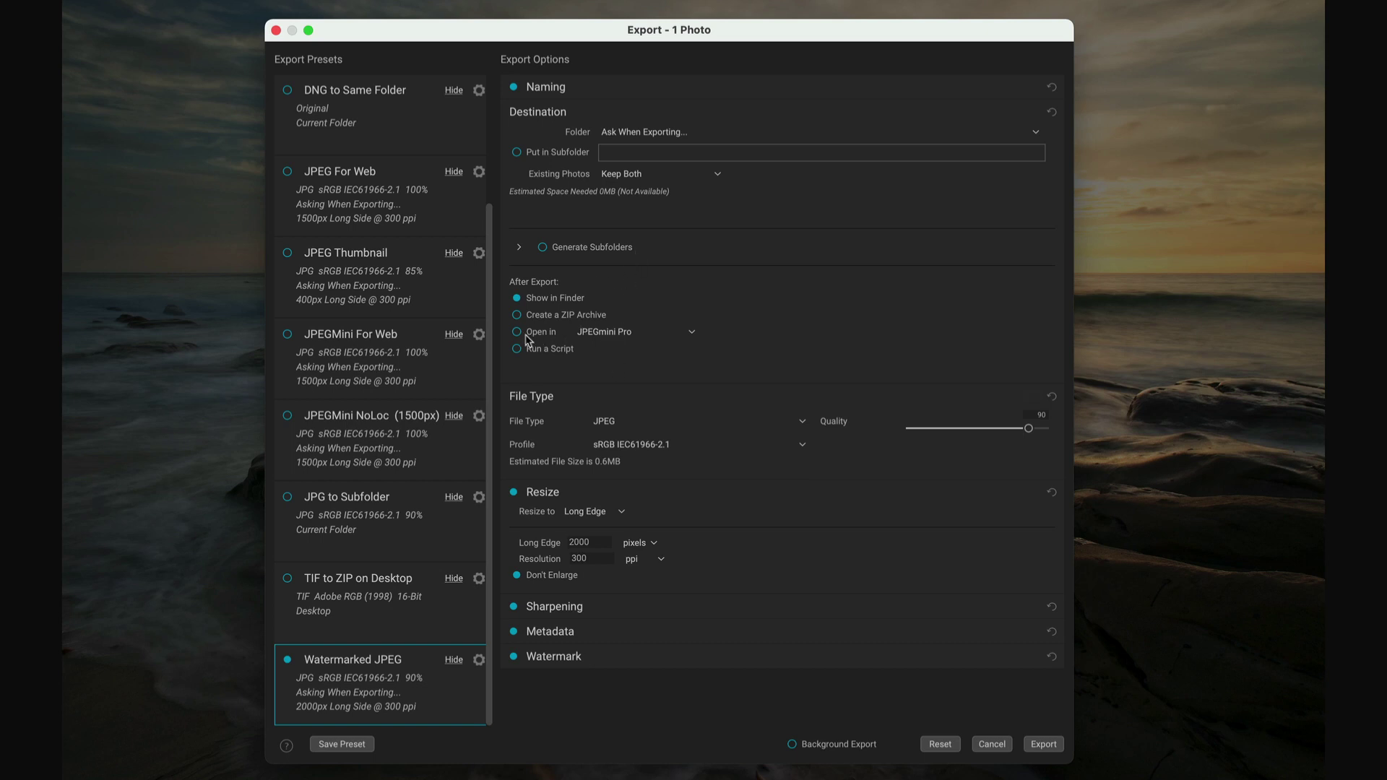
{"action": "left_click", "coordinate": [733, 117]}
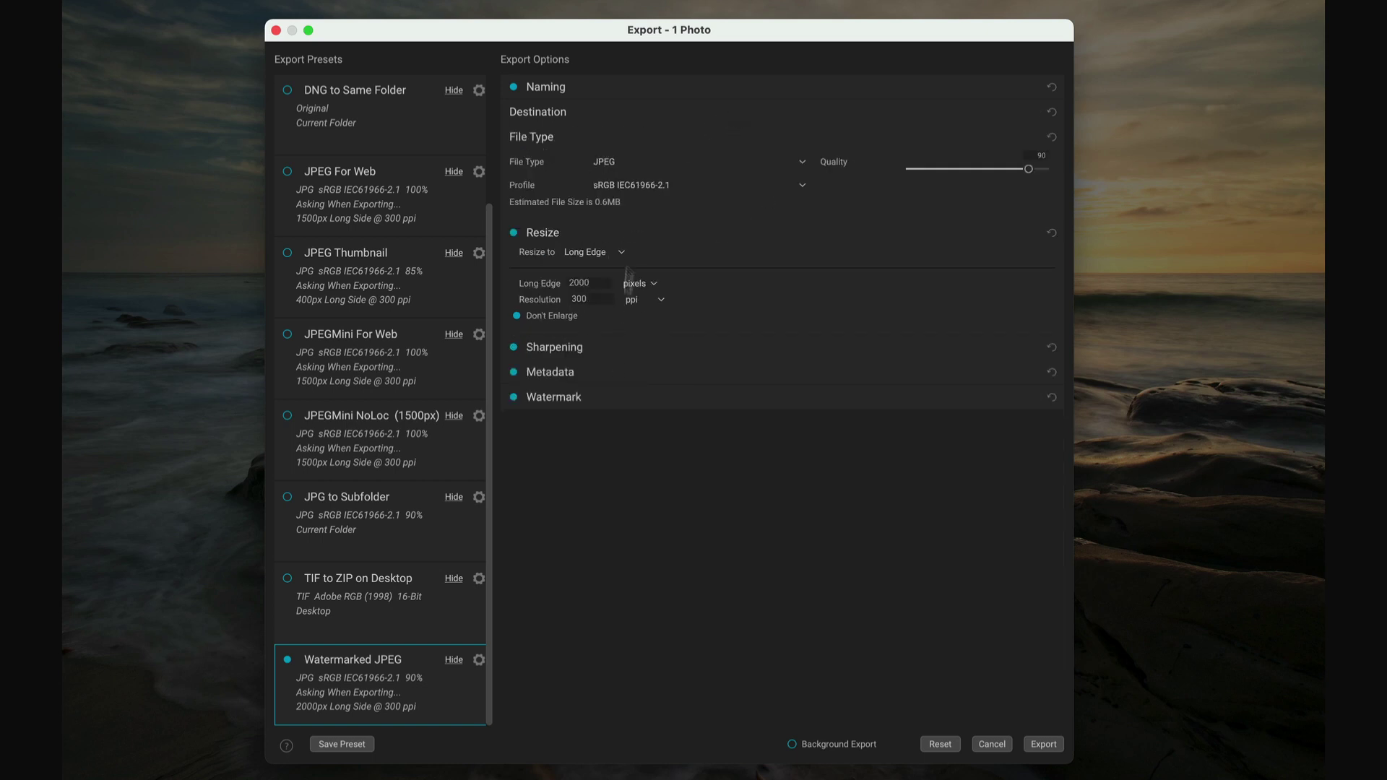
{"action": "left_click", "coordinate": [650, 399]}
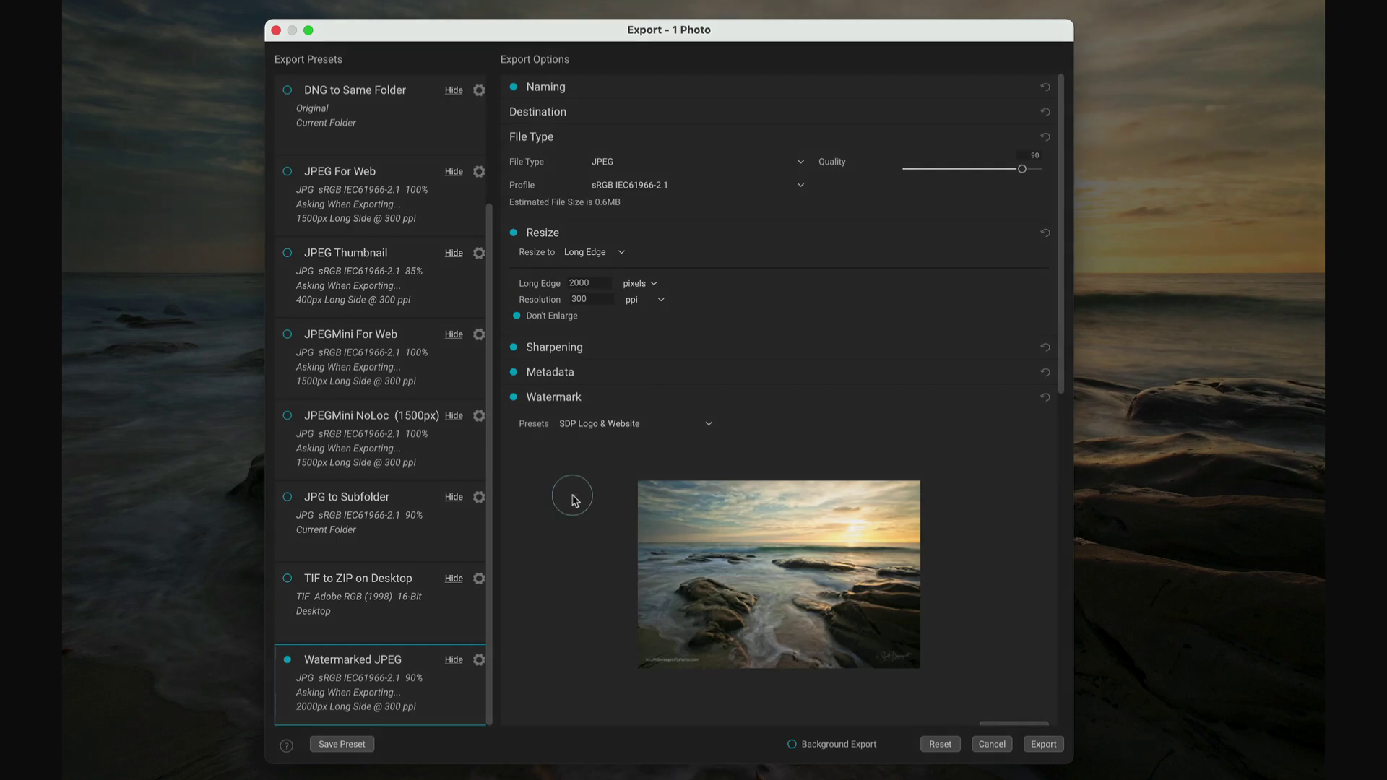
Export the photo with the enabled preset and choose the home folder as the destination
{"action": "left_click", "coordinate": [1043, 745]}
{"action": "left_click", "coordinate": [822, 463]}
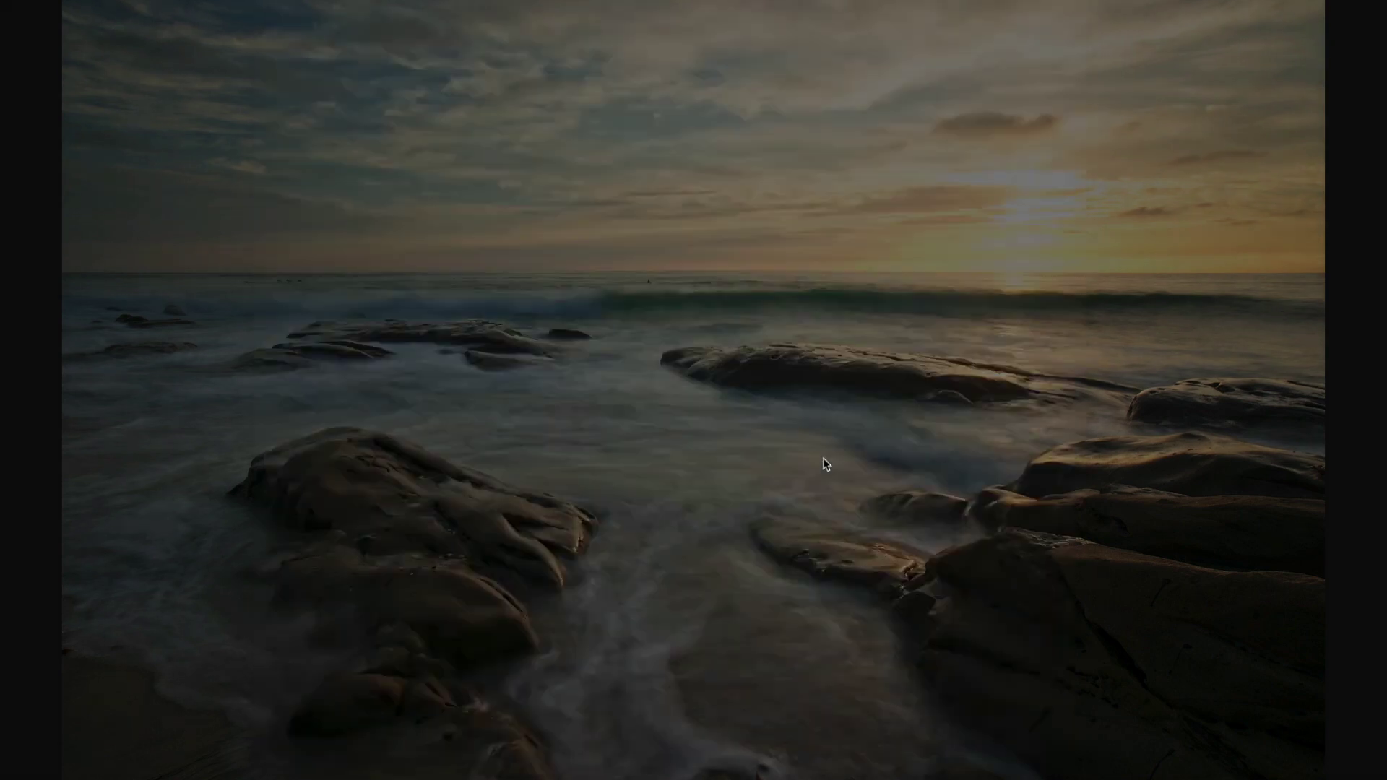
{"action": "left_click", "coordinate": [795, 463]}
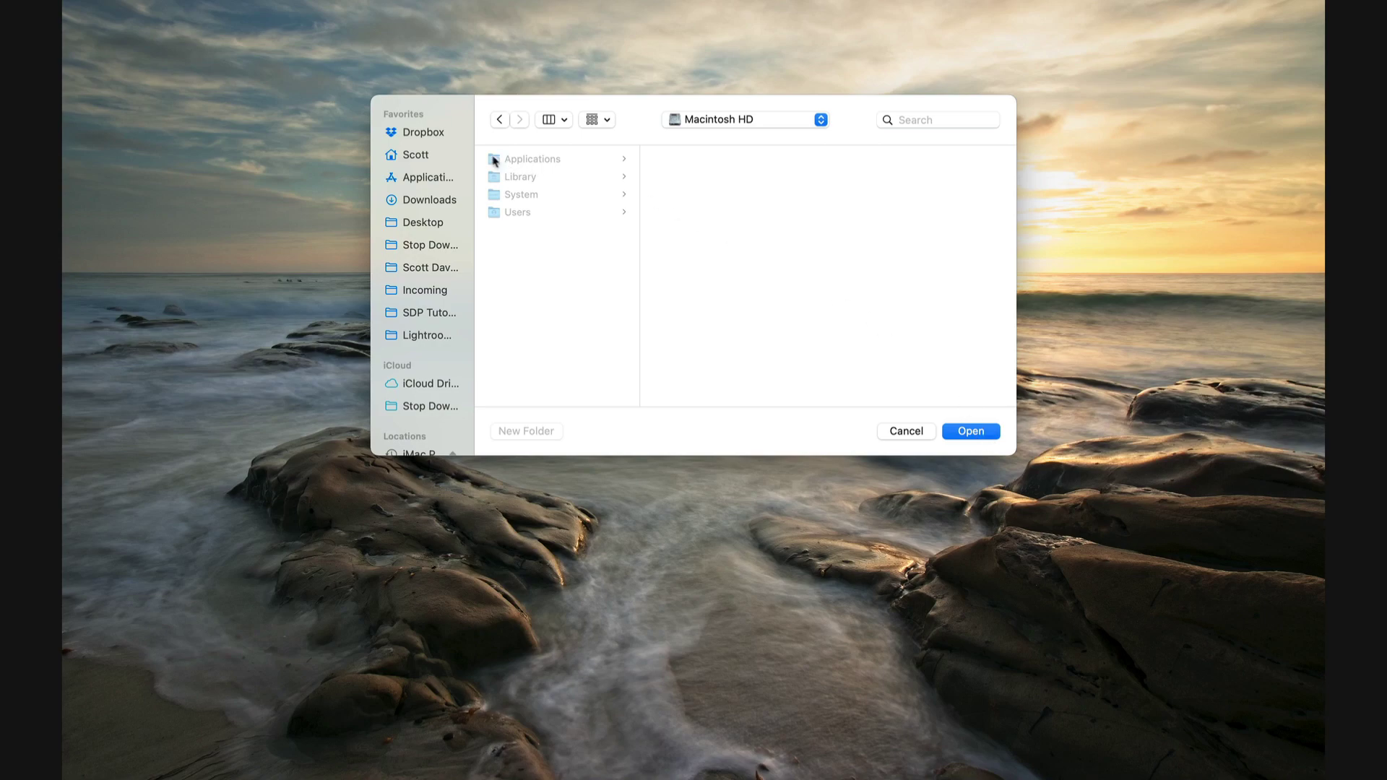
{"action": "left_click", "coordinate": [423, 158]}
{"action": "left_click", "coordinate": [971, 430]}
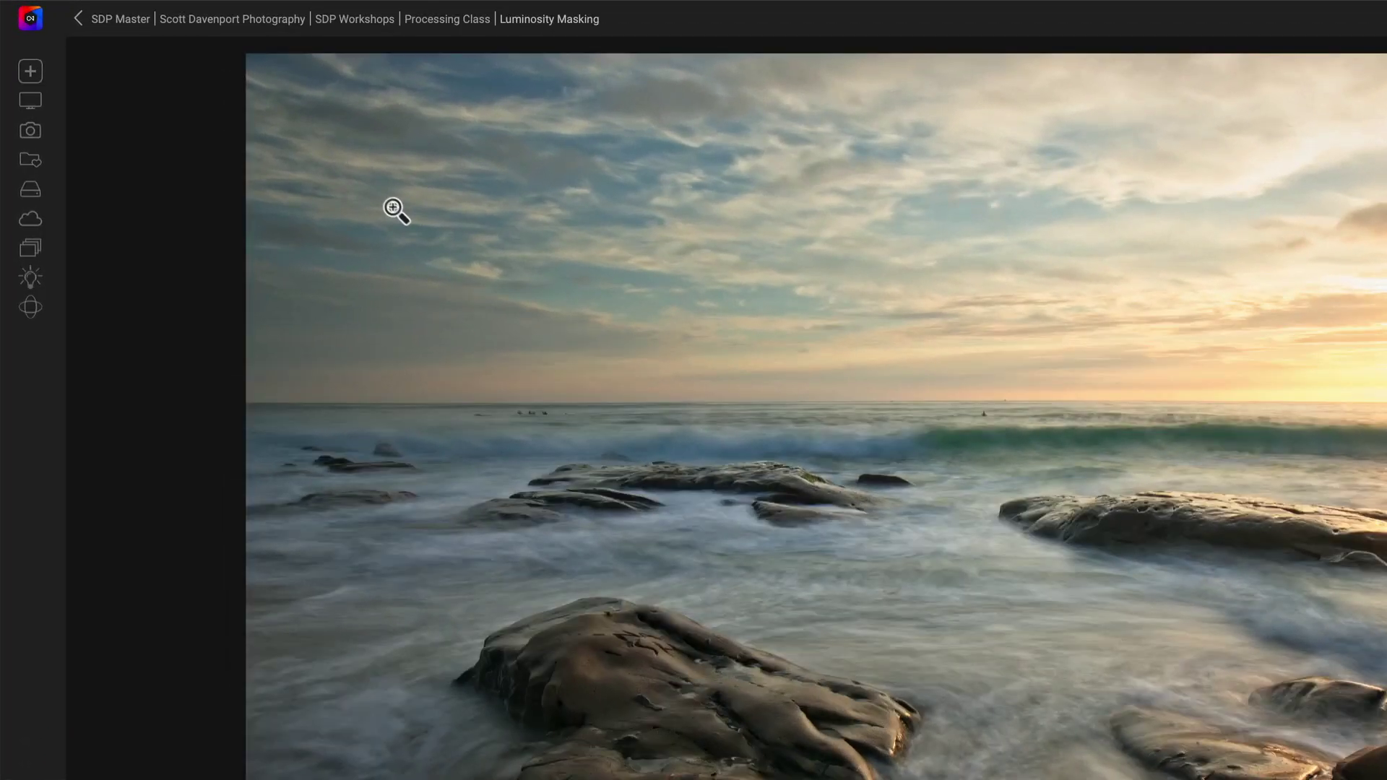
Export the photo directly with the Watermarked JPEG preset, without the export dialog, into the home folder
{"action": "mouse_move", "coordinate": [144, 5]}
{"action": "left_click", "coordinate": [233, 13]}
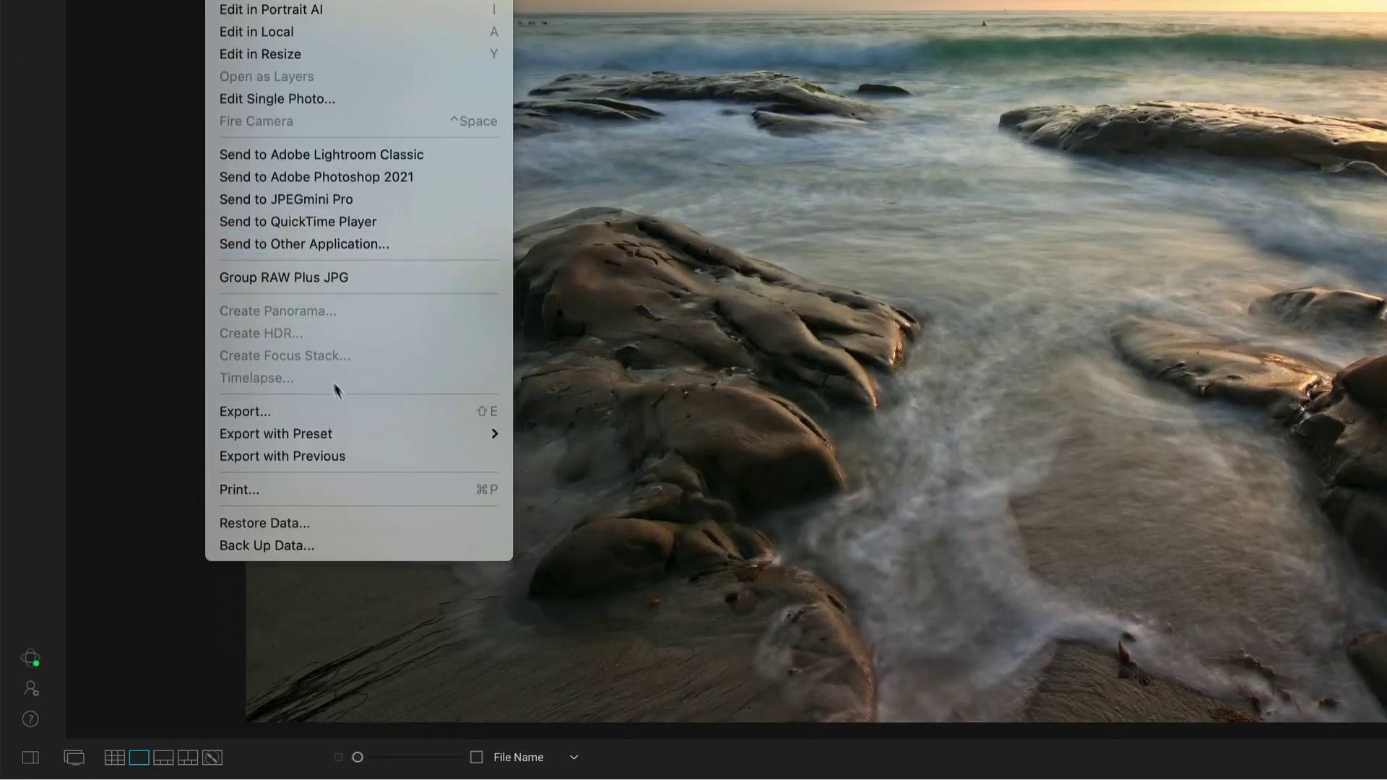
{"action": "mouse_move", "coordinate": [366, 434]}
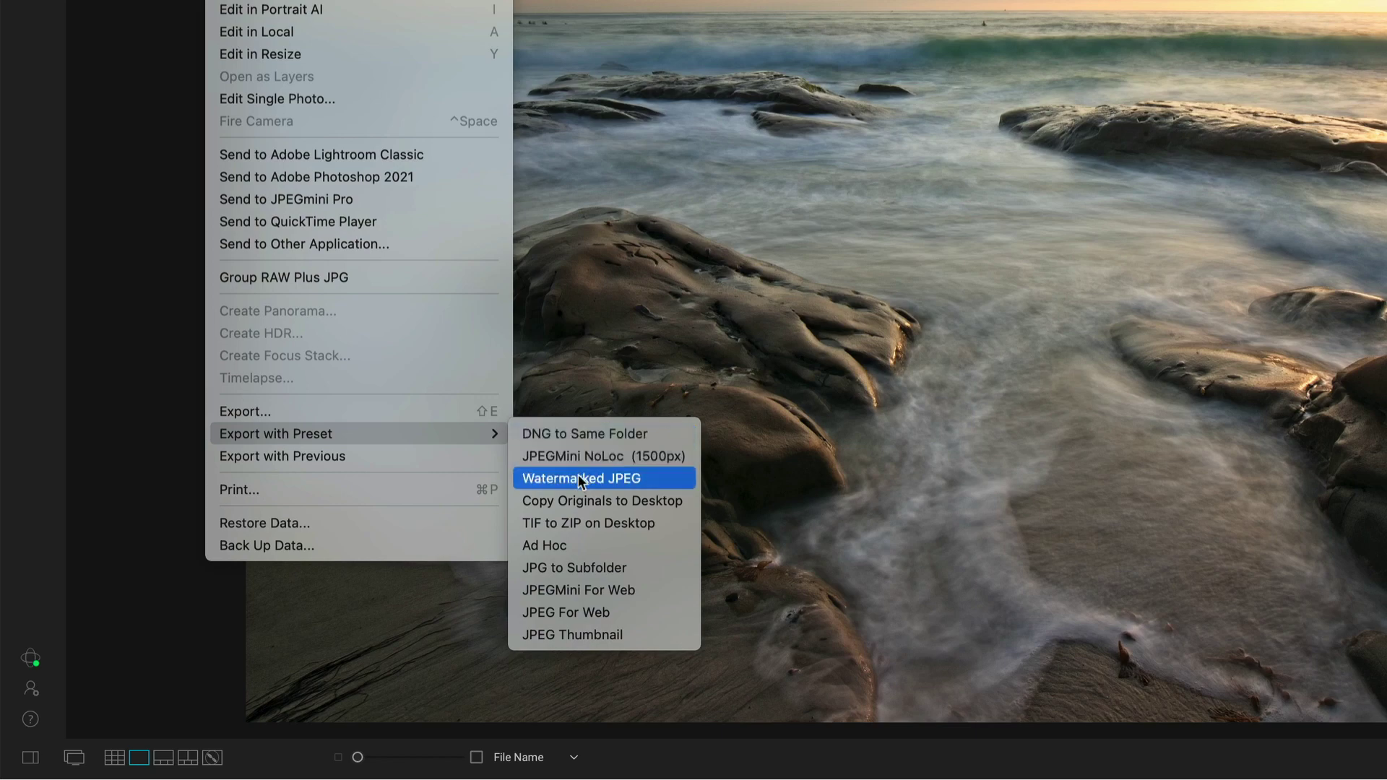
{"action": "left_click", "coordinate": [640, 479]}
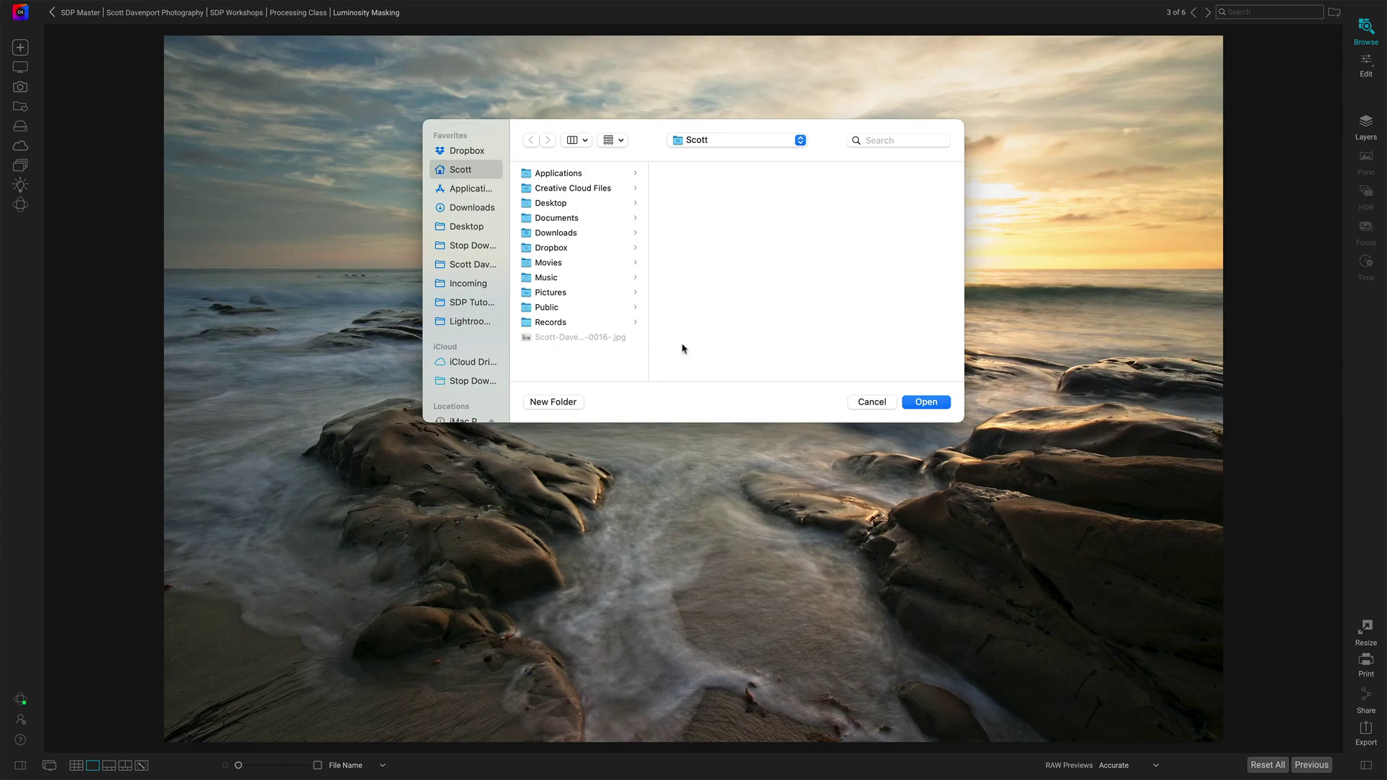
{"action": "left_click", "coordinate": [919, 401]}
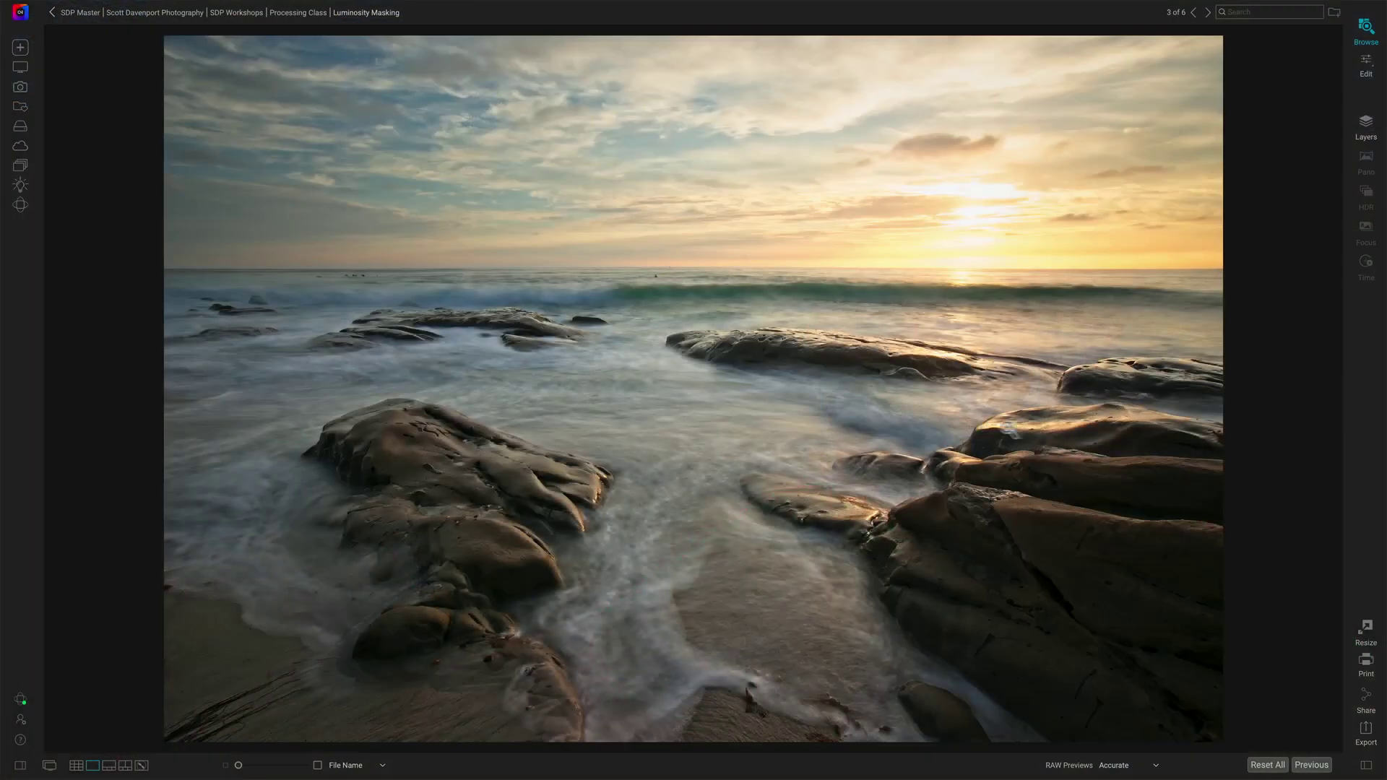
Open the export options, enable both the JPEG Thumbnail and JPEGMini For Web presets, and turn on background export
{"action": "left_click", "coordinate": [1366, 732]}
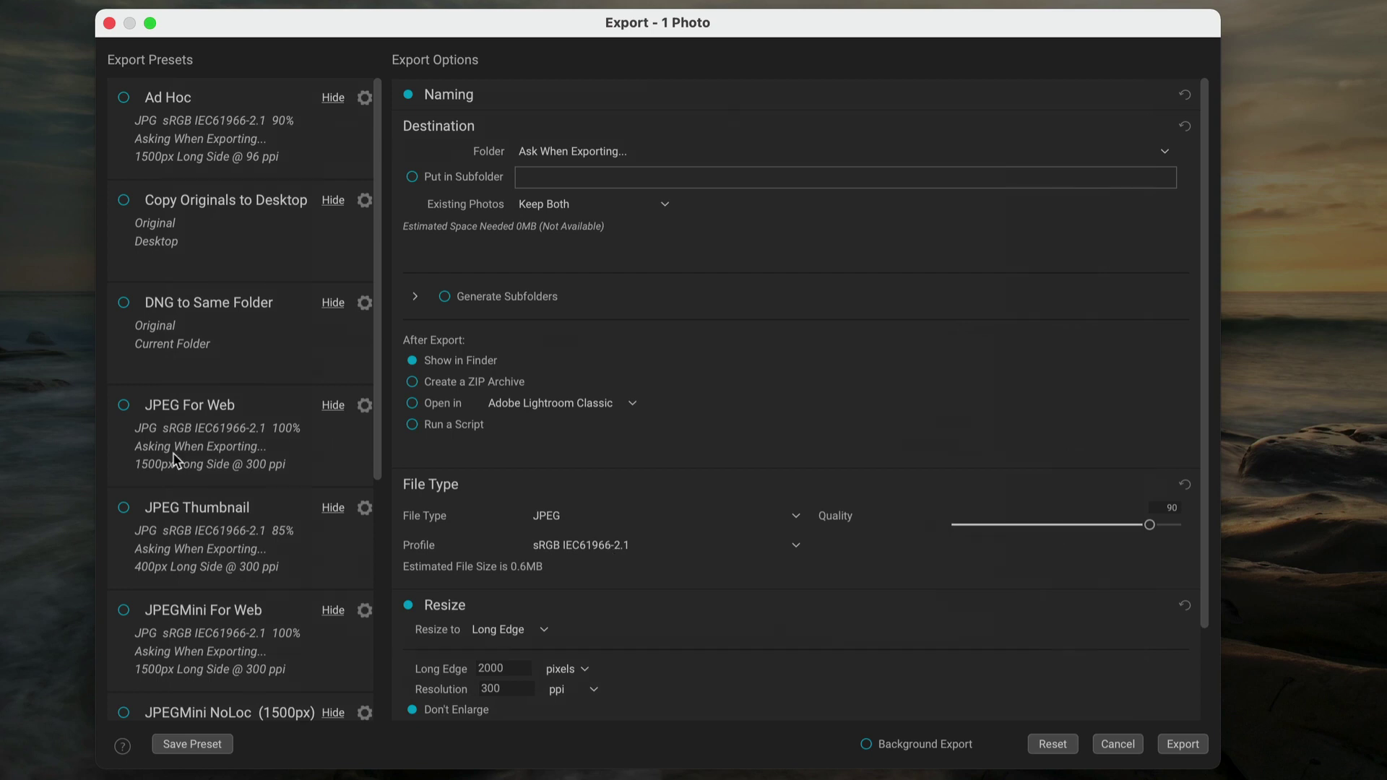
{"action": "scroll", "coordinate": [172, 452], "scroll_direction": "down", "scroll_amount": 2}
{"action": "left_click", "coordinate": [124, 457]}
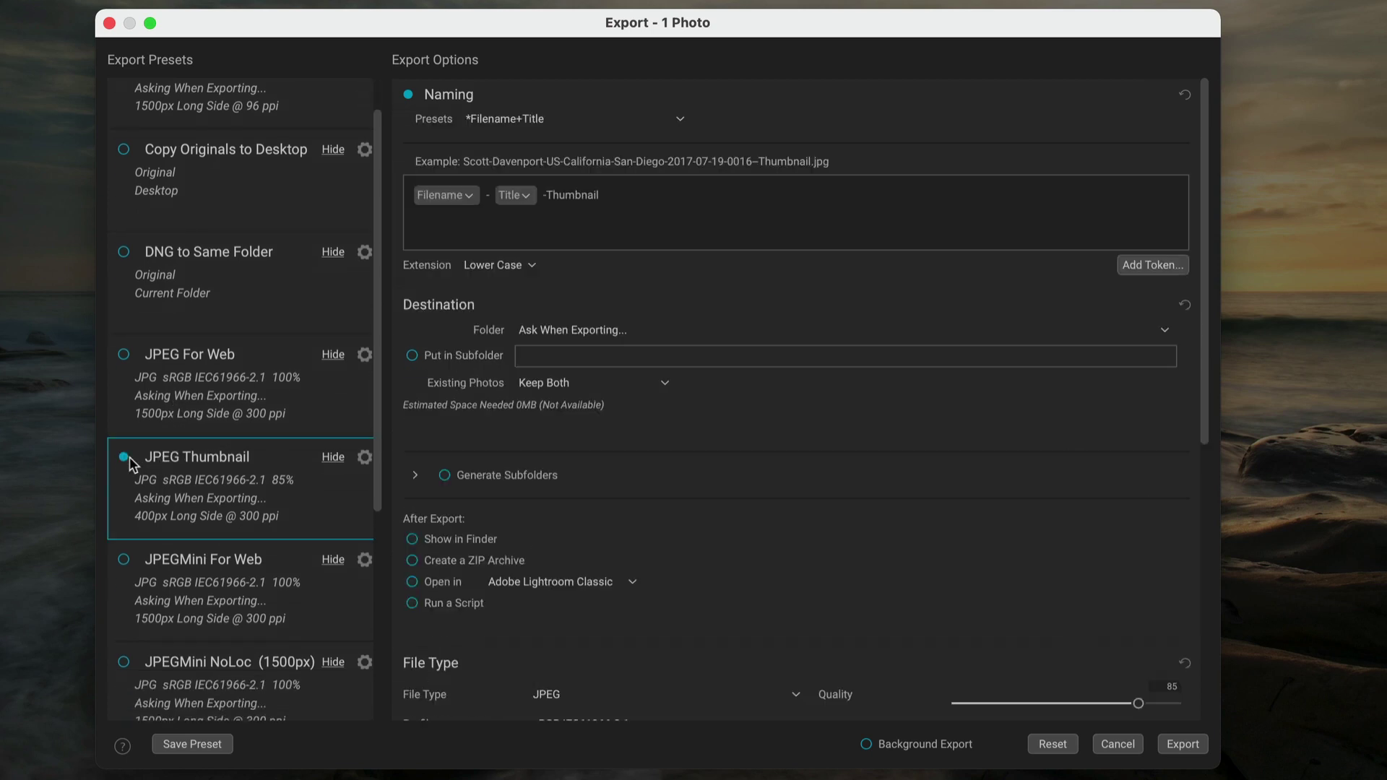
{"action": "left_click", "coordinate": [124, 561]}
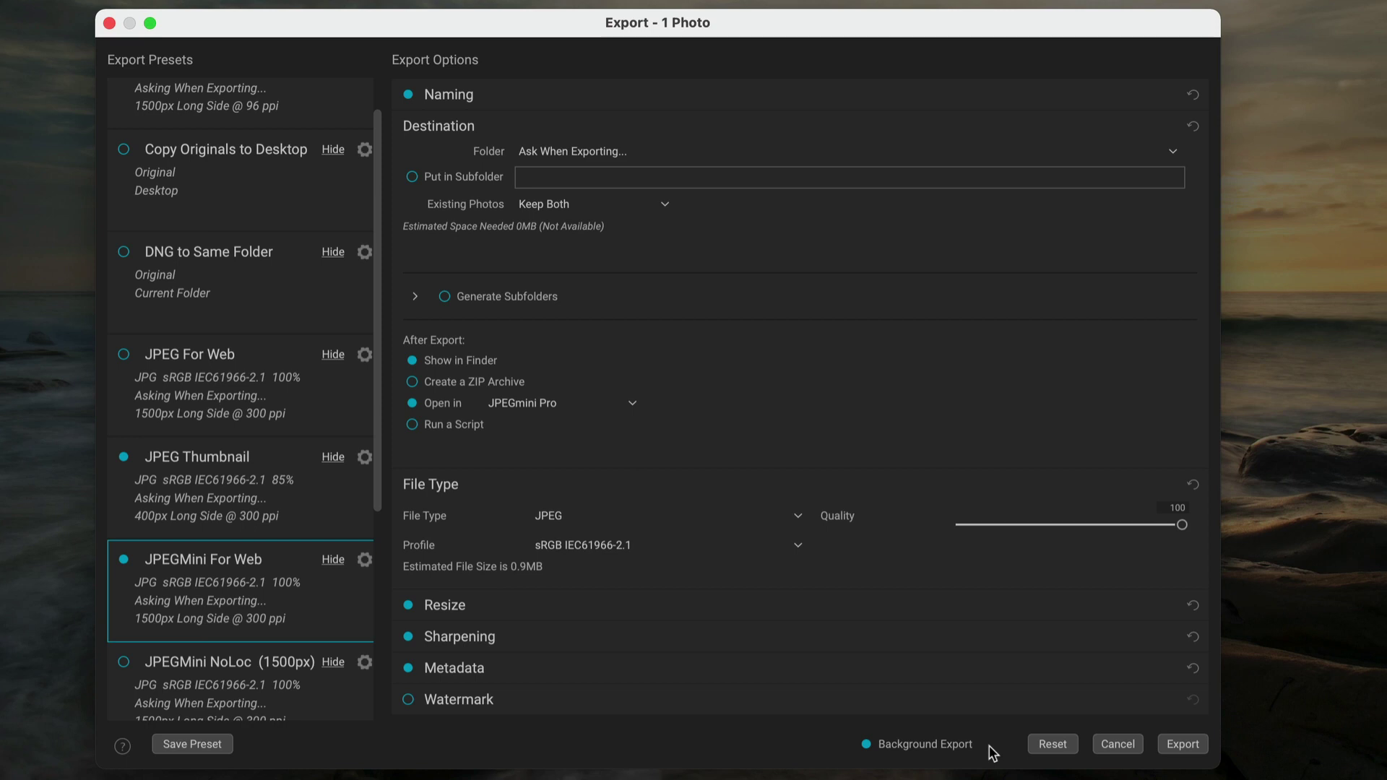
Run the export with both enabled presets, accept applying them together, and save the files to the Desktop
{"action": "left_click", "coordinate": [1185, 745]}
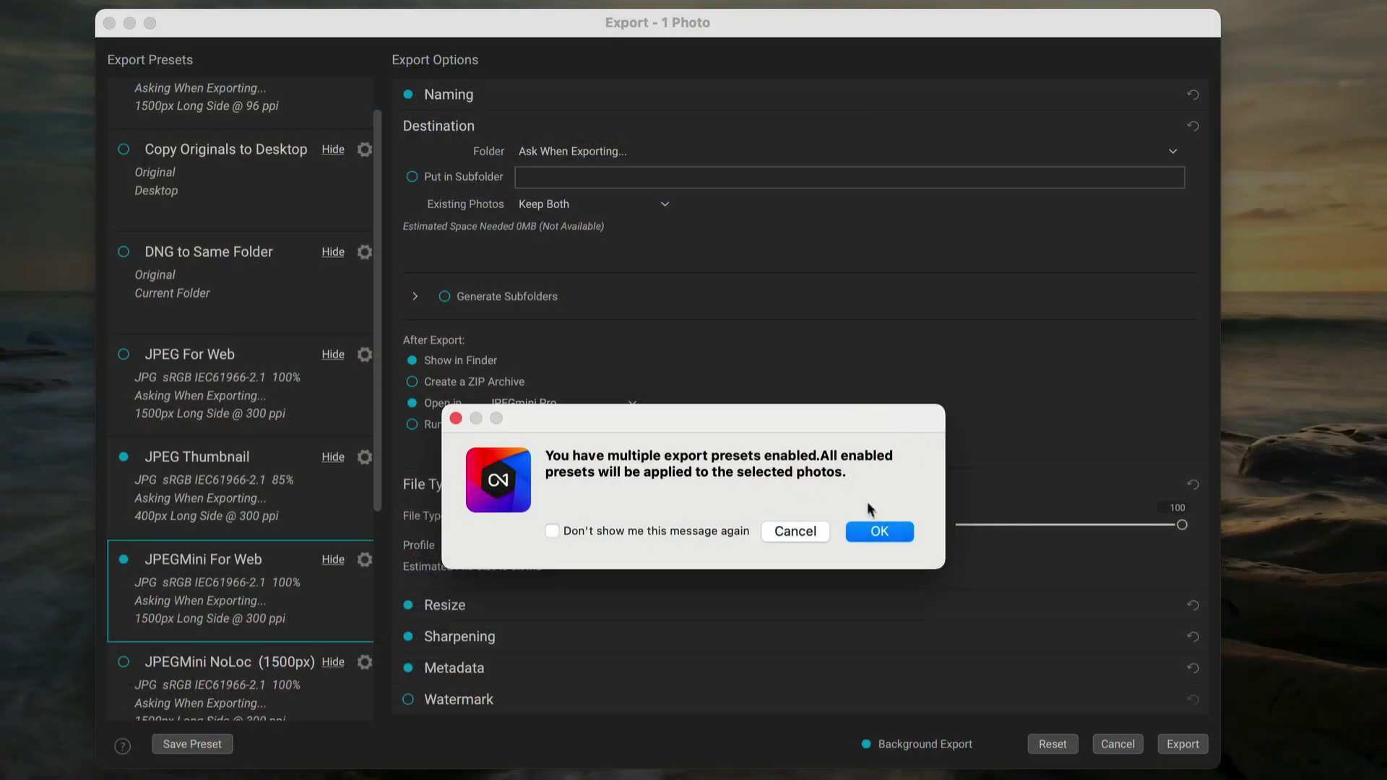
{"action": "left_click", "coordinate": [874, 533]}
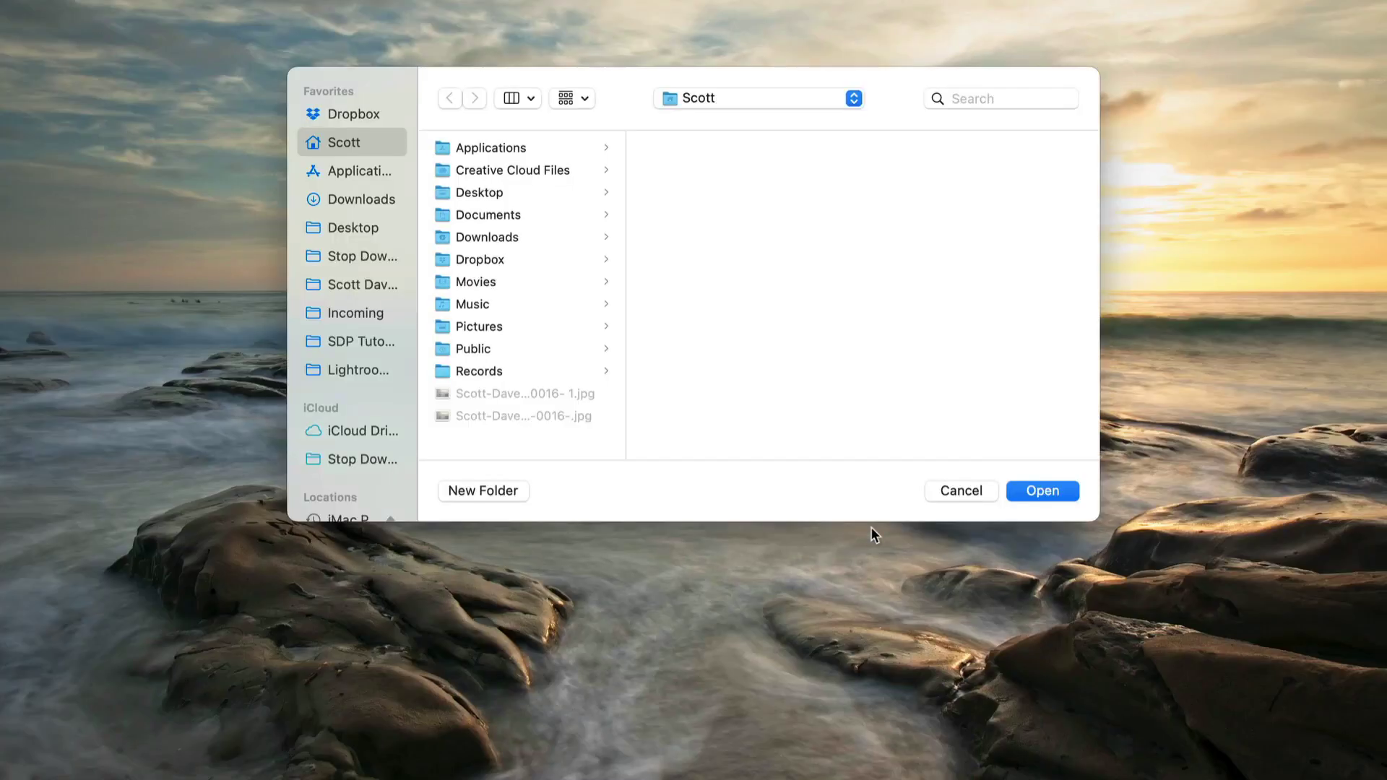
{"action": "left_click", "coordinate": [374, 227]}
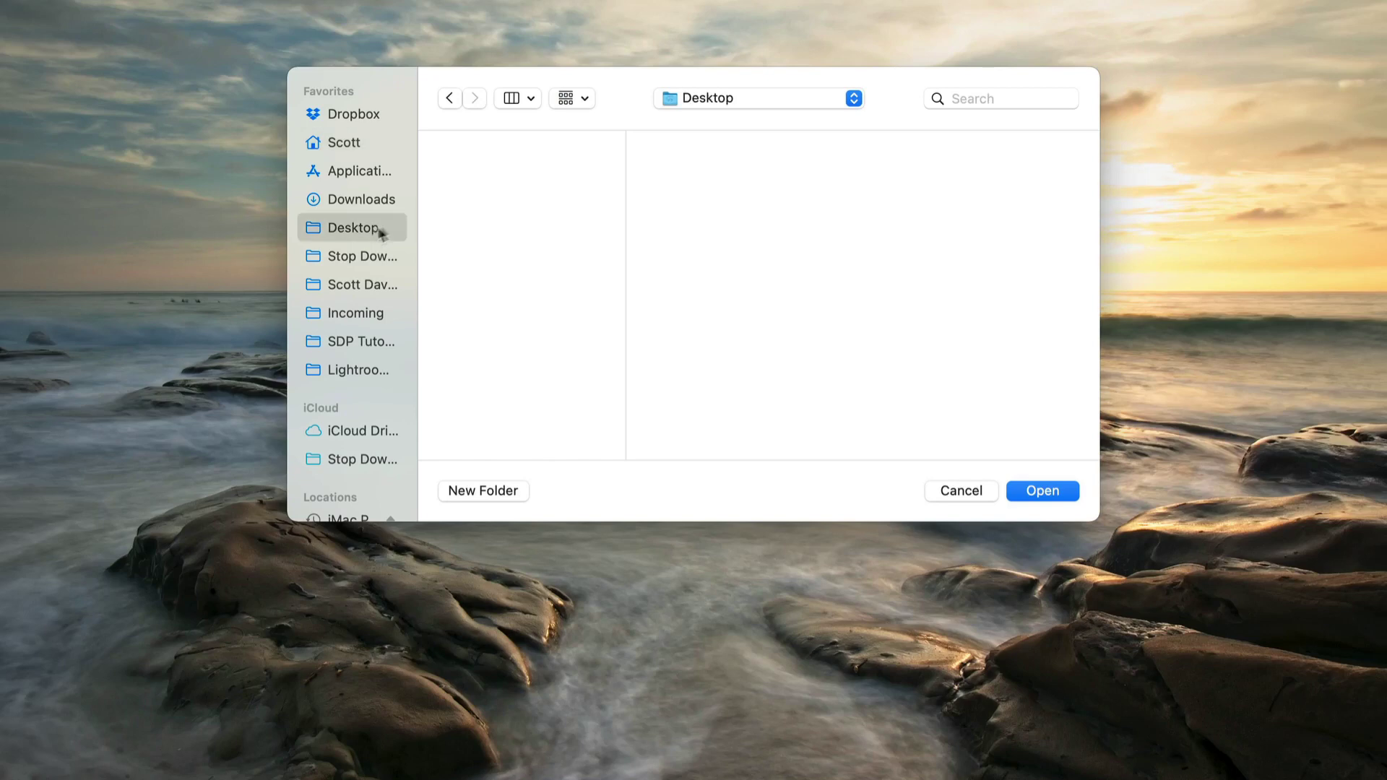
{"action": "left_click", "coordinate": [1030, 489]}
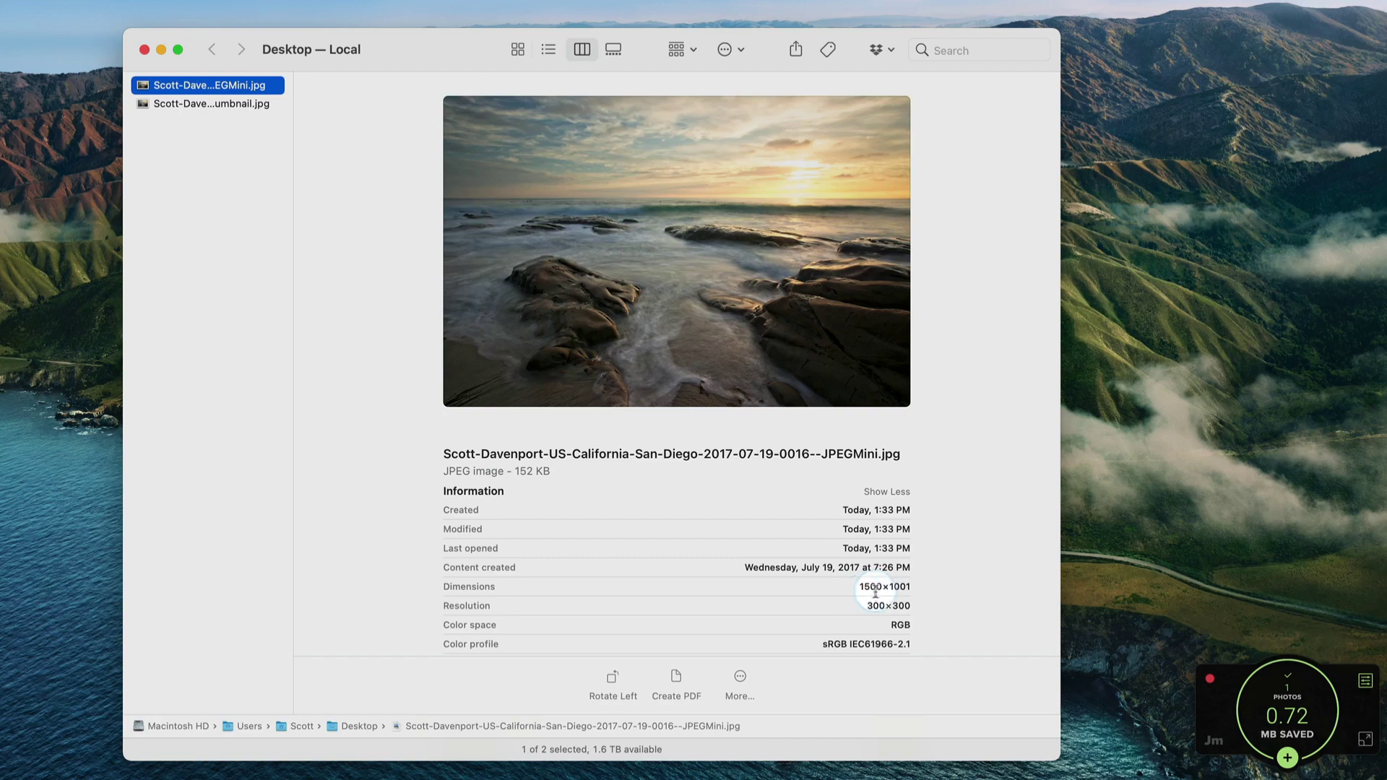
In Finder, compare the dimensions and file details of the exported JPEGMini and Thumbnail images
{"action": "left_click", "coordinate": [889, 591]}
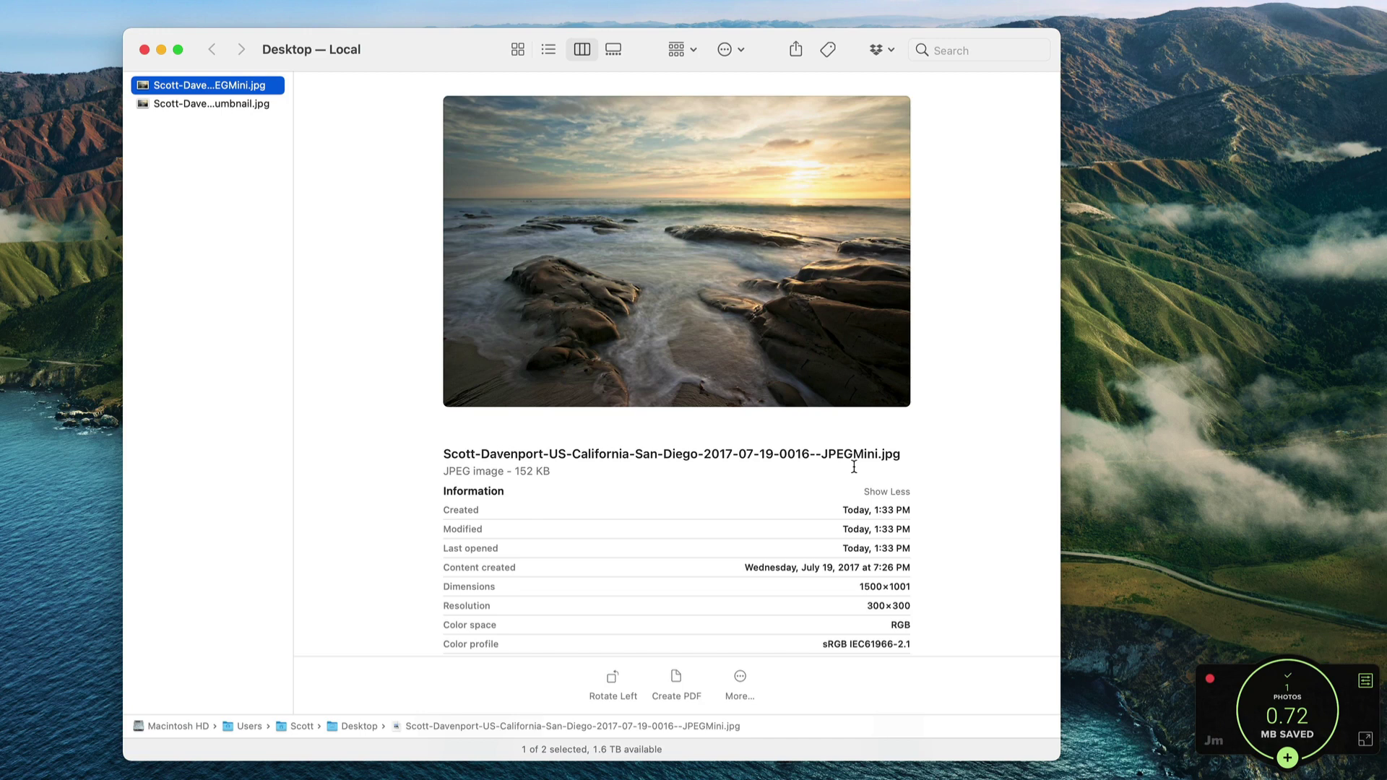
{"action": "left_click", "coordinate": [239, 105]}
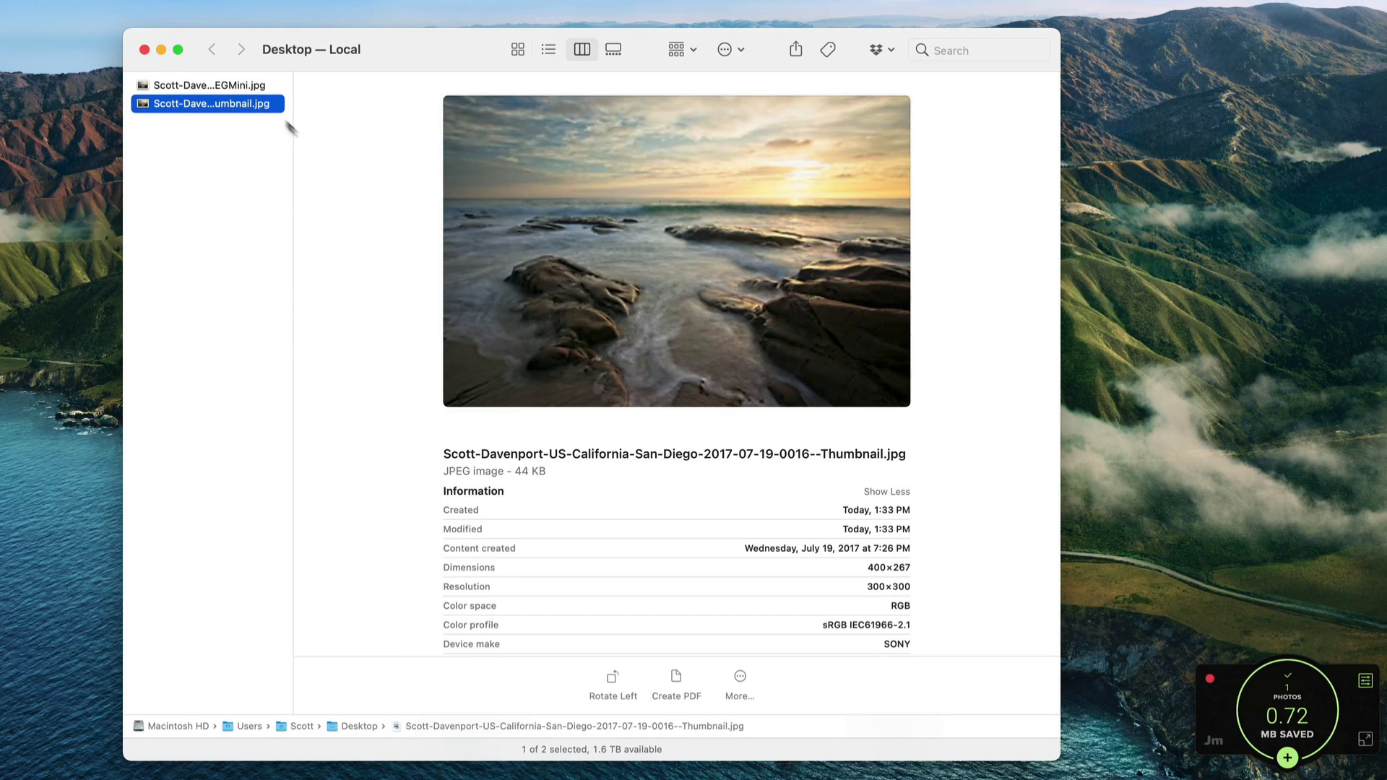
{"action": "left_click", "coordinate": [229, 88]}
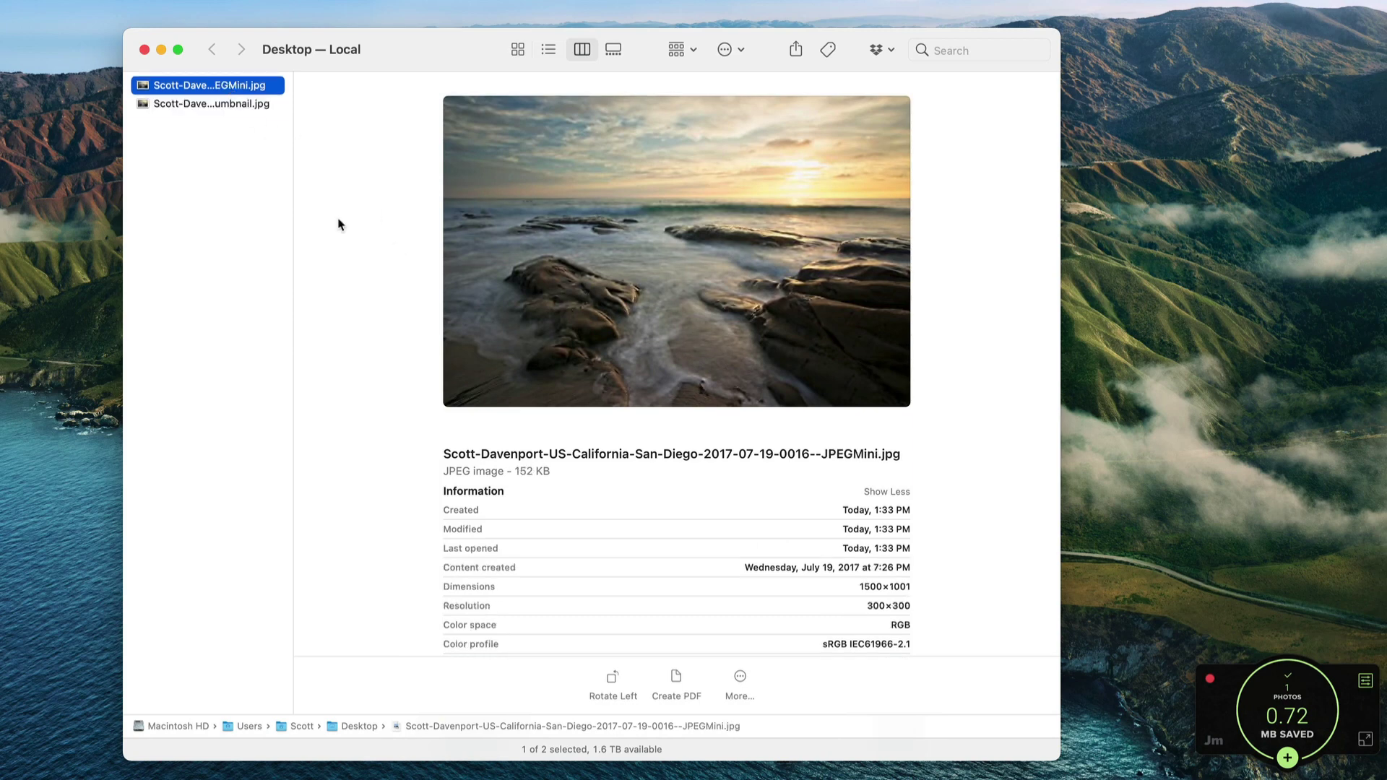